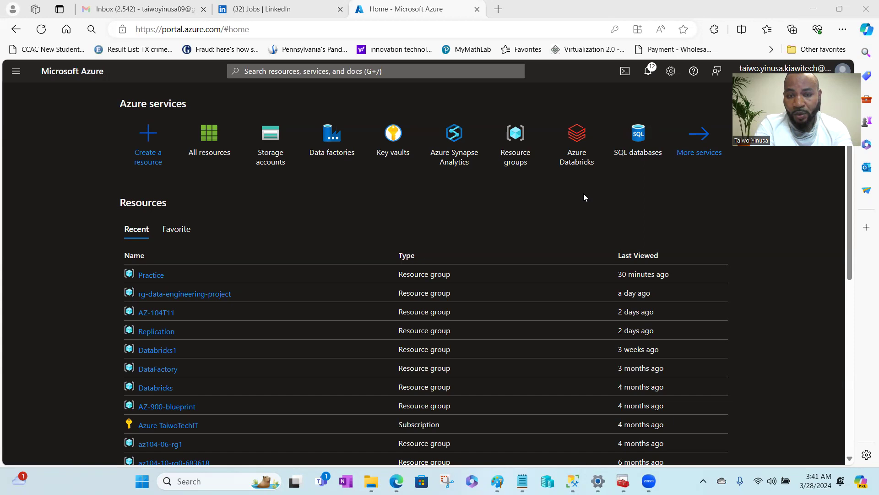
Step: Switch to SQL Server Management Studio and change Sam to Sam1 throughout the Create Login and Create user statements
mouse_move(572, 481)
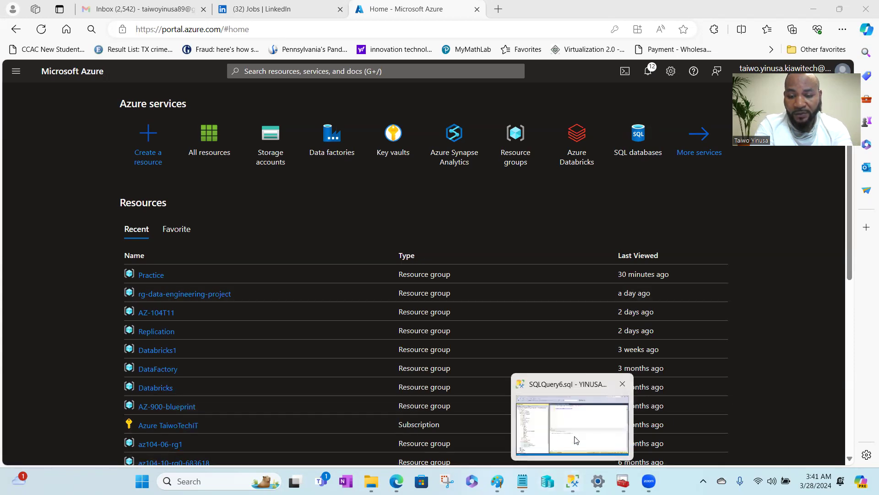
left_click(576, 440)
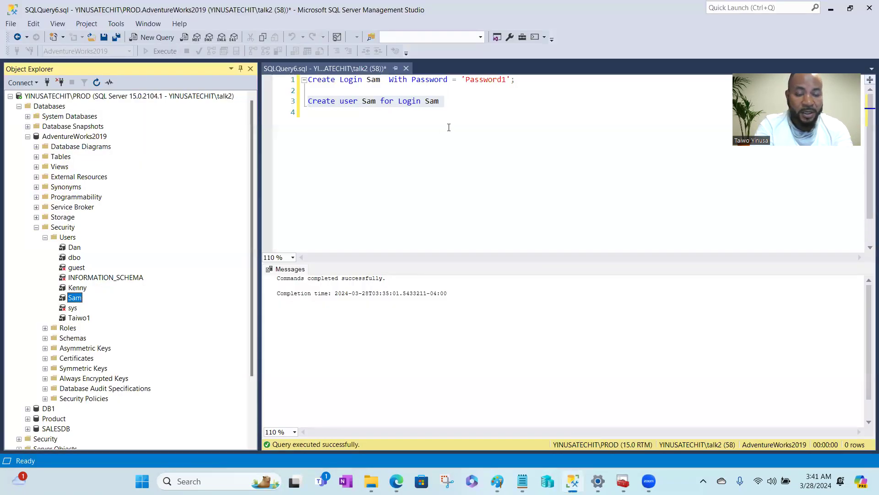
left_click(452, 106)
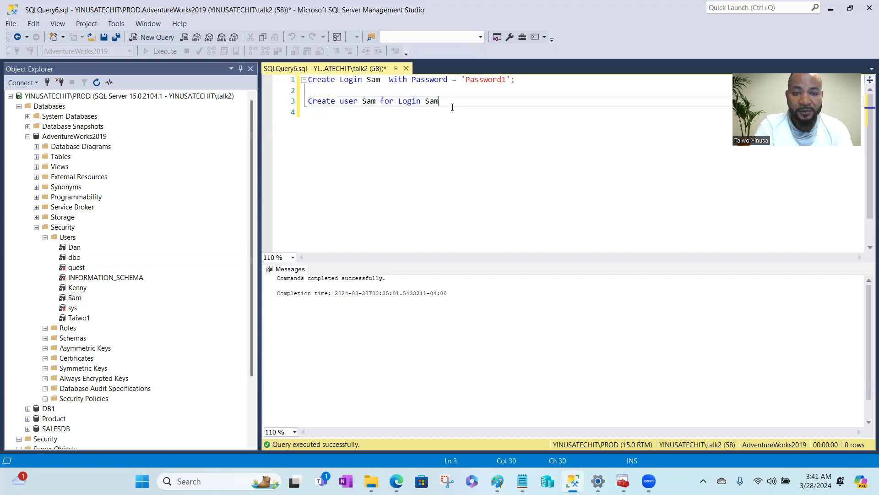
left_click(381, 79)
type("1")
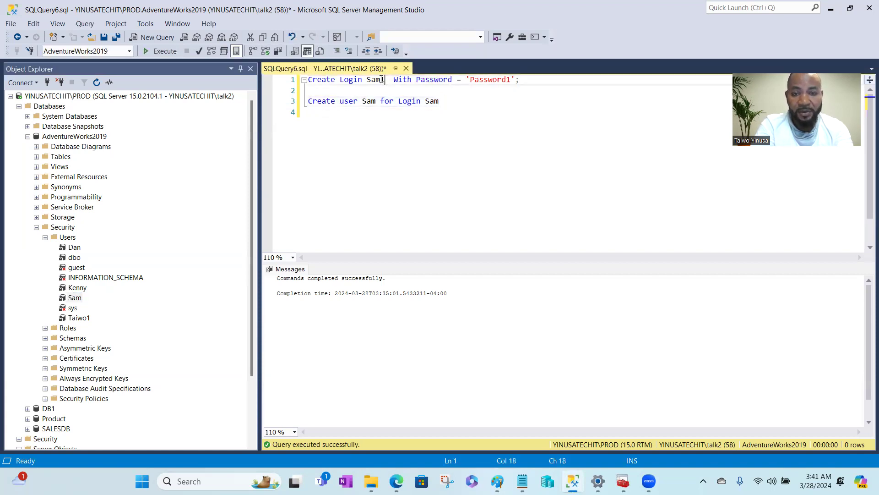
left_click(377, 102)
type("1")
left_click(445, 101)
type("1")
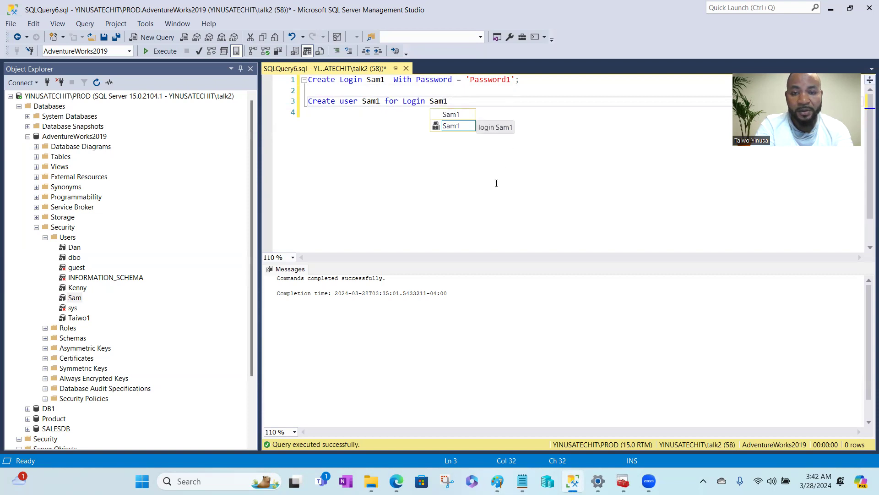
left_click(496, 183)
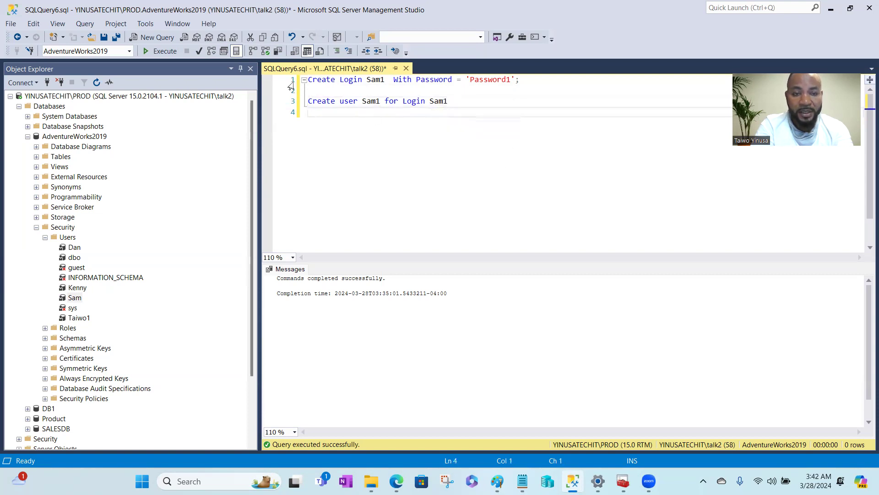
Step: Collapse the AdventureWorks2019 database and run the Create Login and Create user statements for Sam1 one after the other
left_click(28, 136)
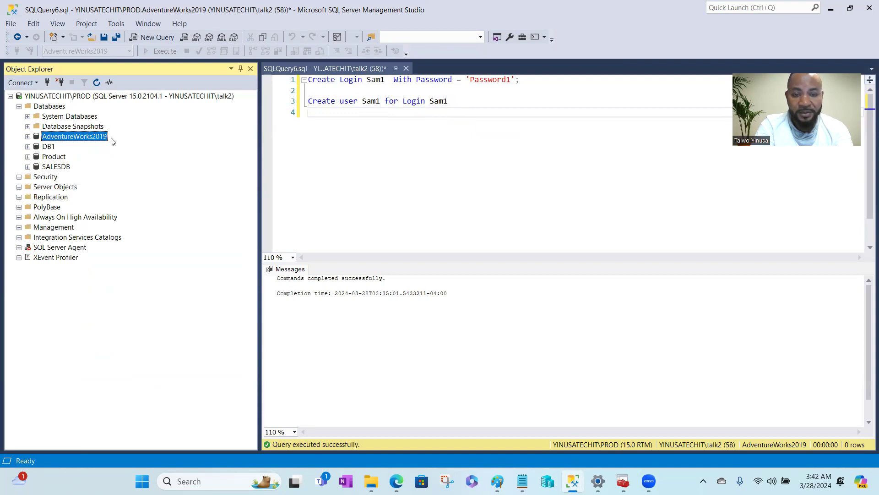
left_click_drag(533, 81, 310, 78)
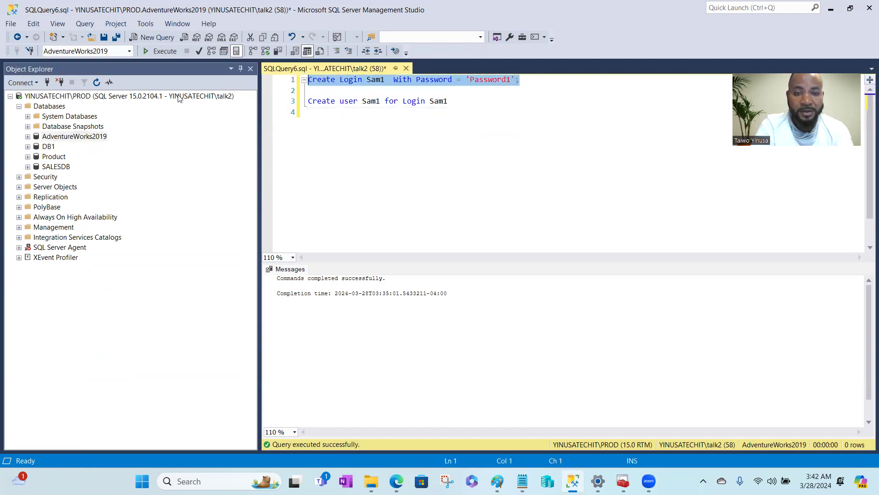
key("F5")
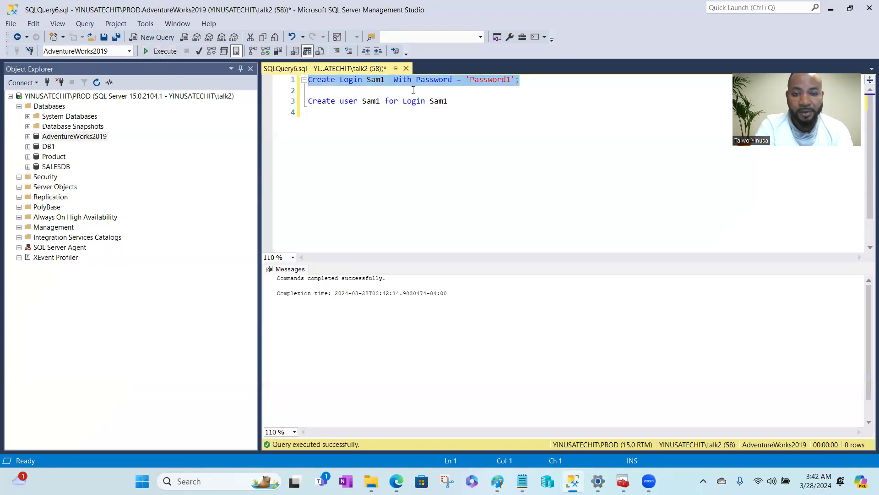
left_click(287, 101)
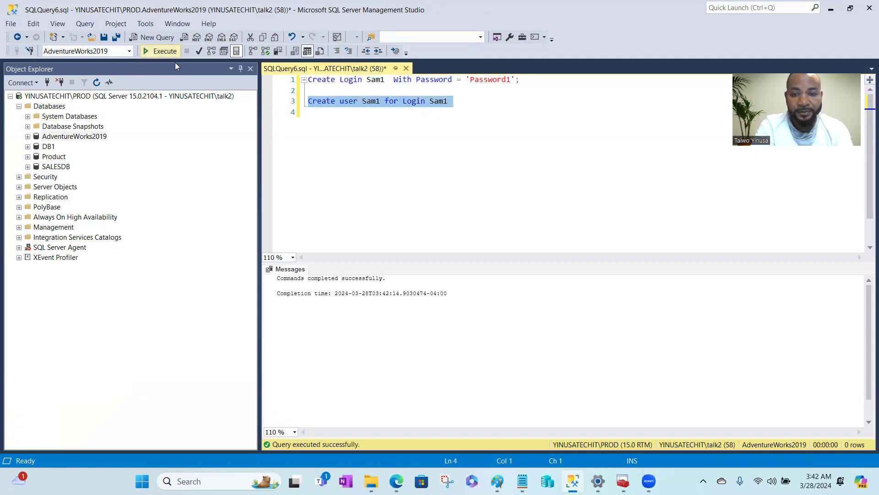
key("F5")
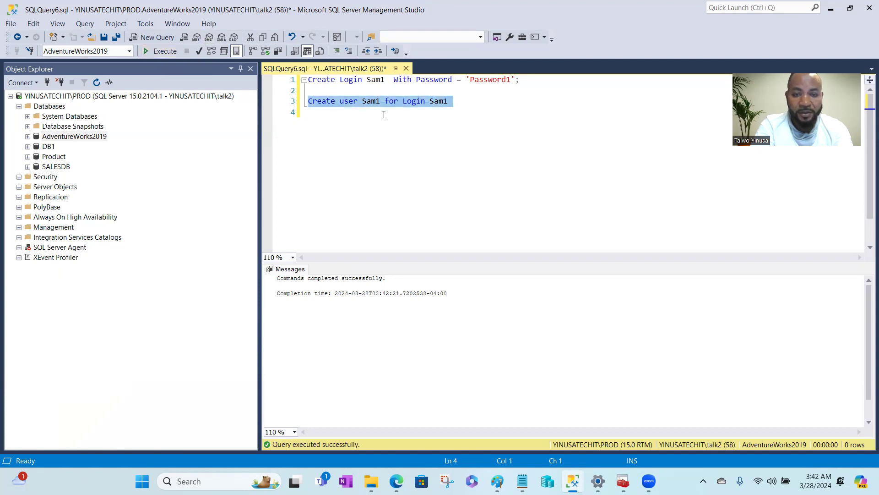
Step: Refresh the Security folder of the AdventureWorks2019 database and list its users
left_click(27, 136)
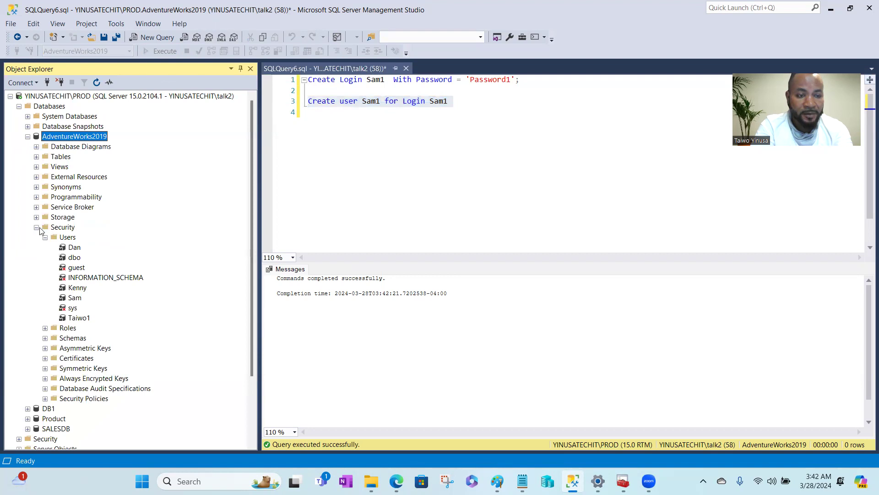
left_click(36, 227)
right_click(63, 229)
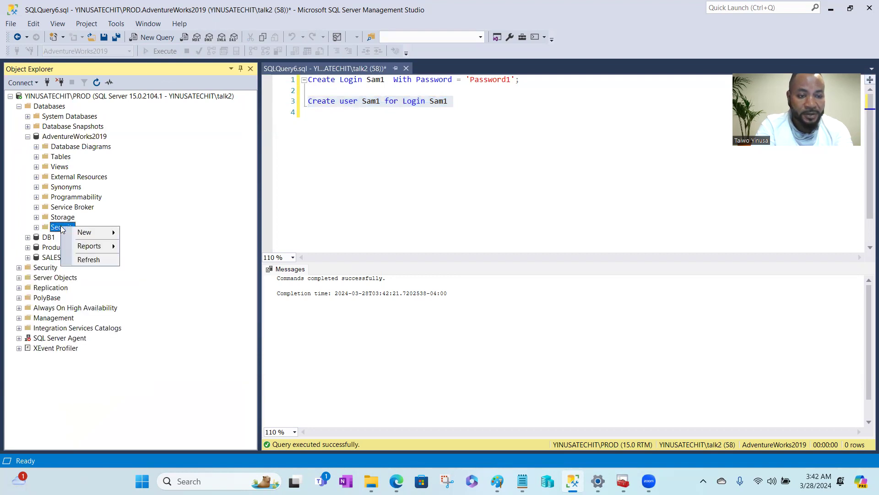
left_click(76, 258)
left_click(37, 227)
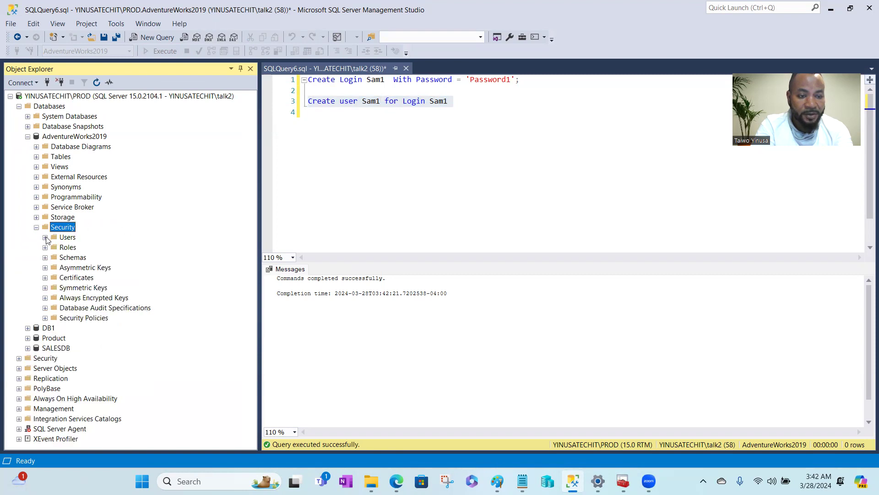
left_click(45, 237)
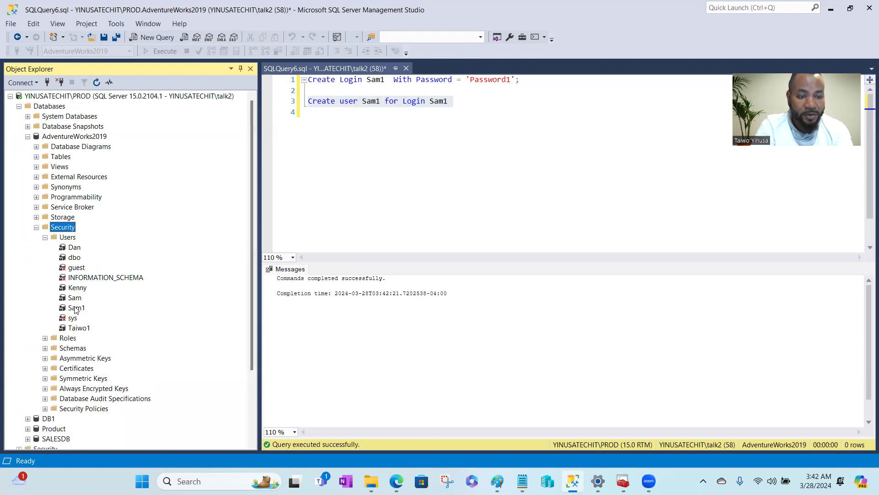
Step: Give the database user Sam1 the db_datareader role membership
right_click(73, 307)
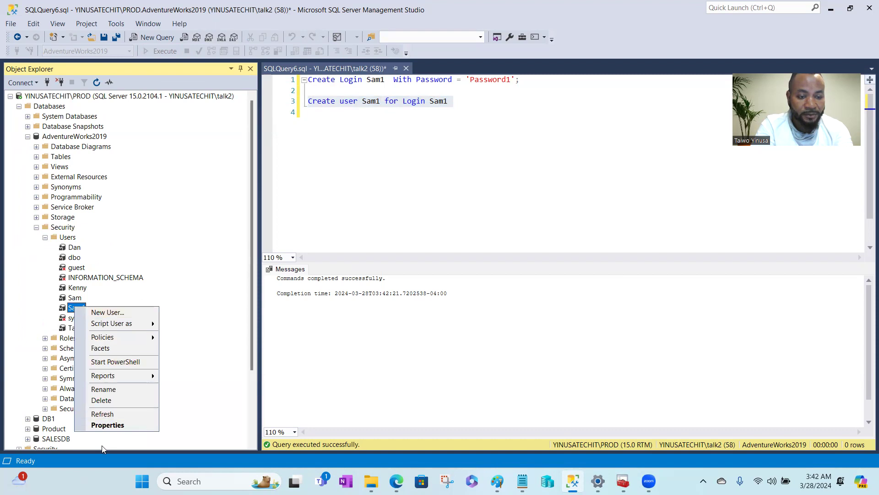
left_click(108, 424)
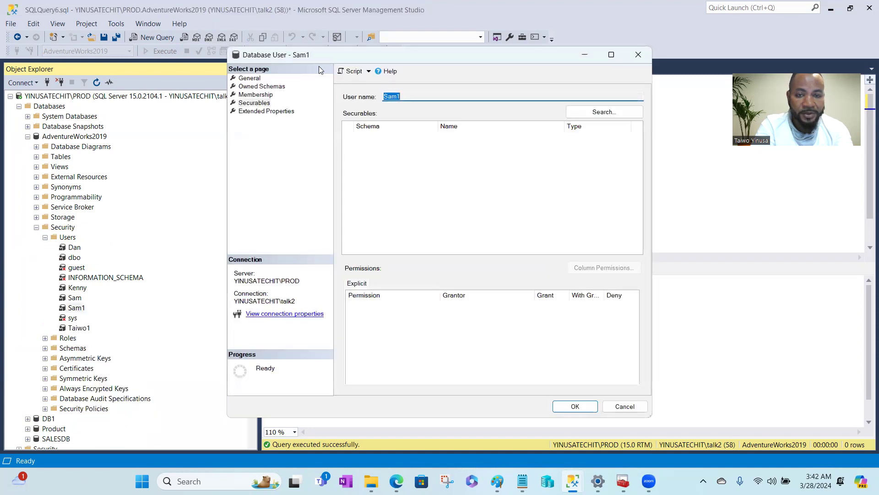
left_click(255, 95)
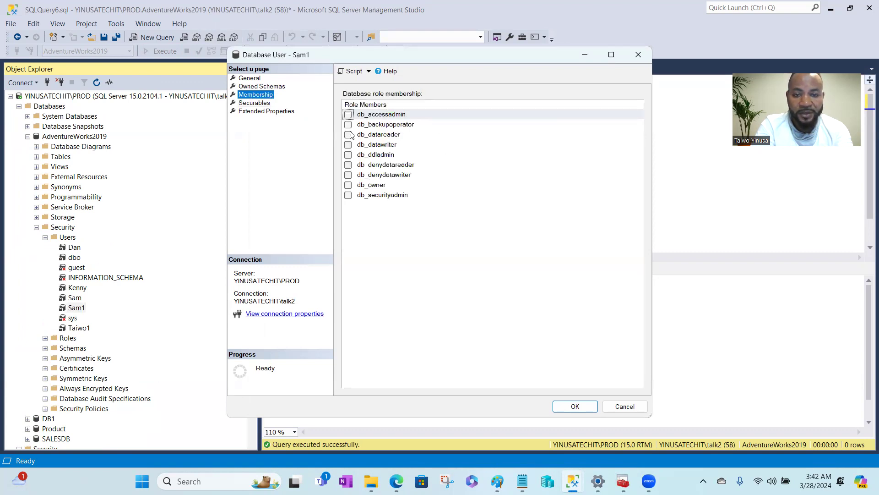
left_click(348, 135)
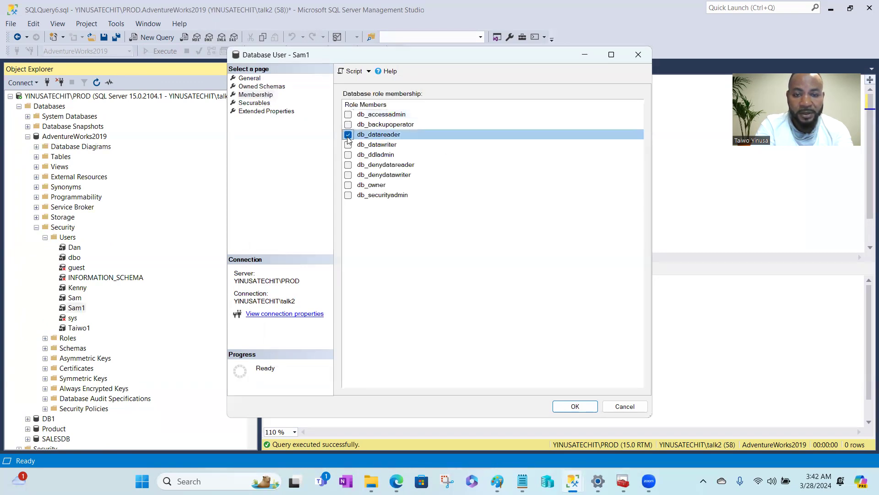
left_click(574, 406)
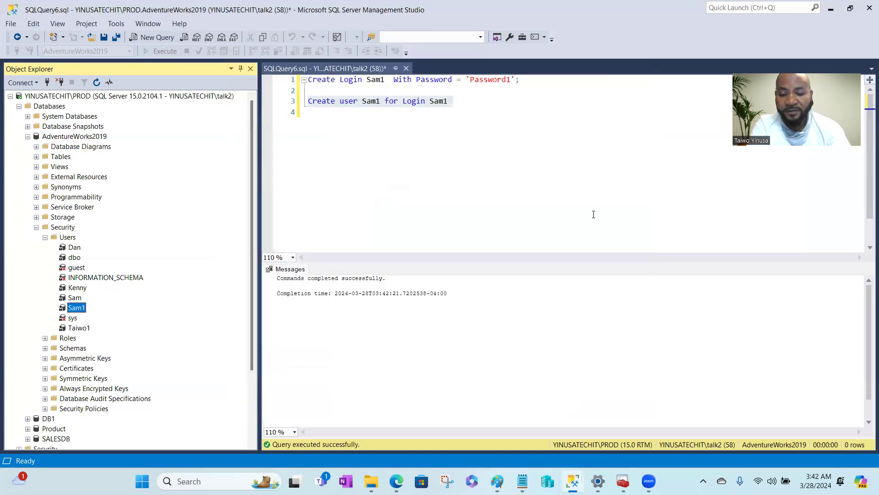
Step: Switch to the Azure portal and start creating a data factory in the Practice resource group
left_click(830, 10)
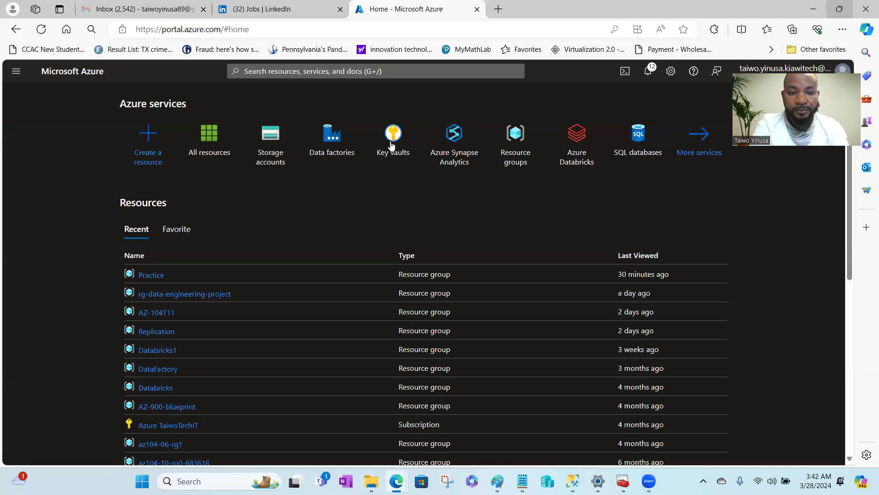
left_click(334, 146)
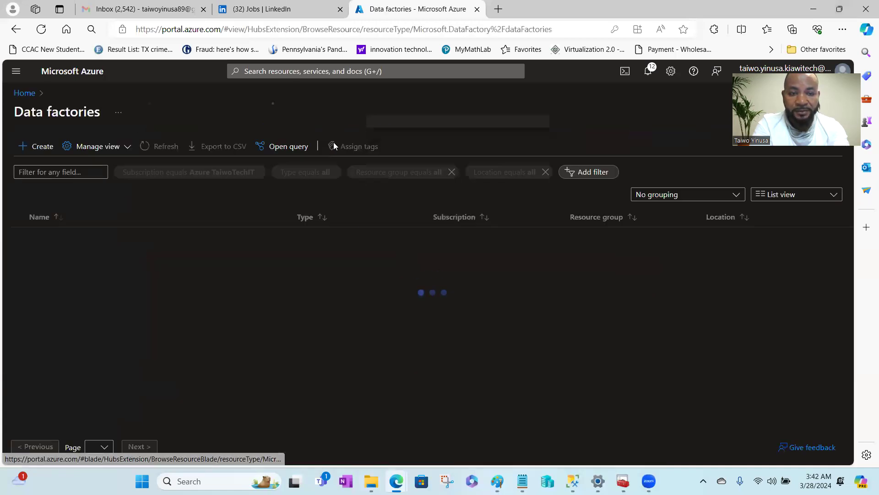
left_click(35, 147)
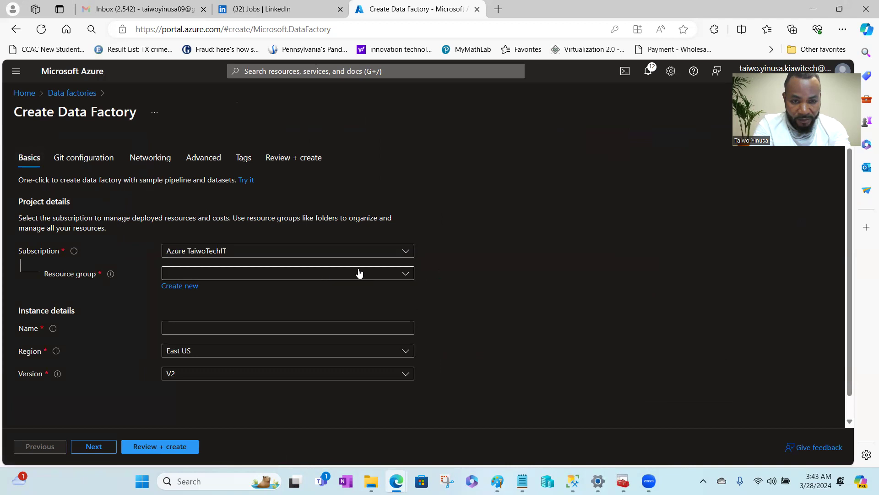
left_click(406, 274)
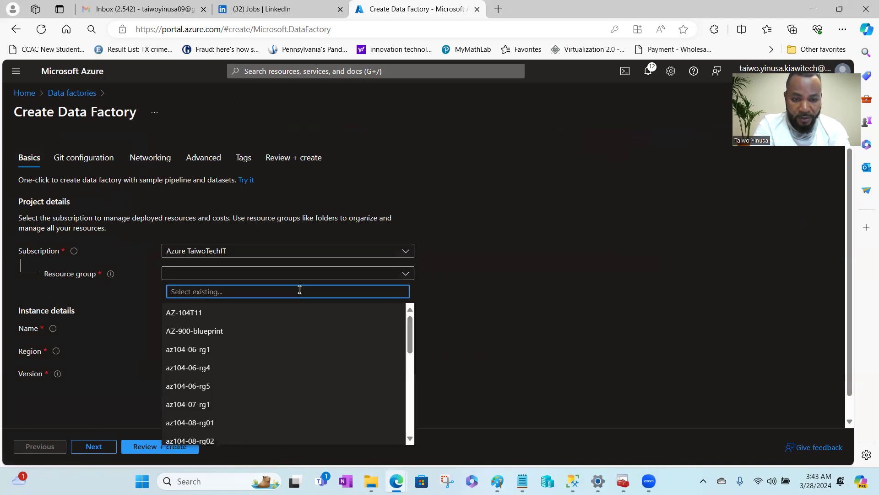
type("p")
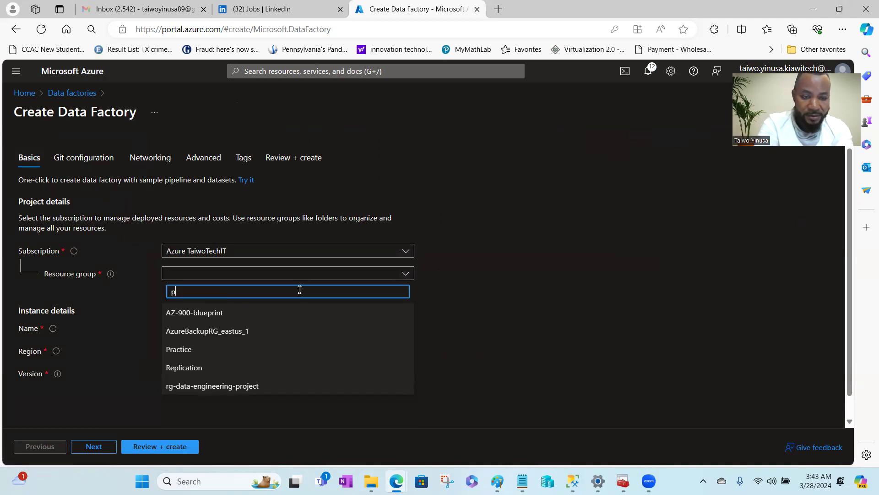
left_click(200, 350)
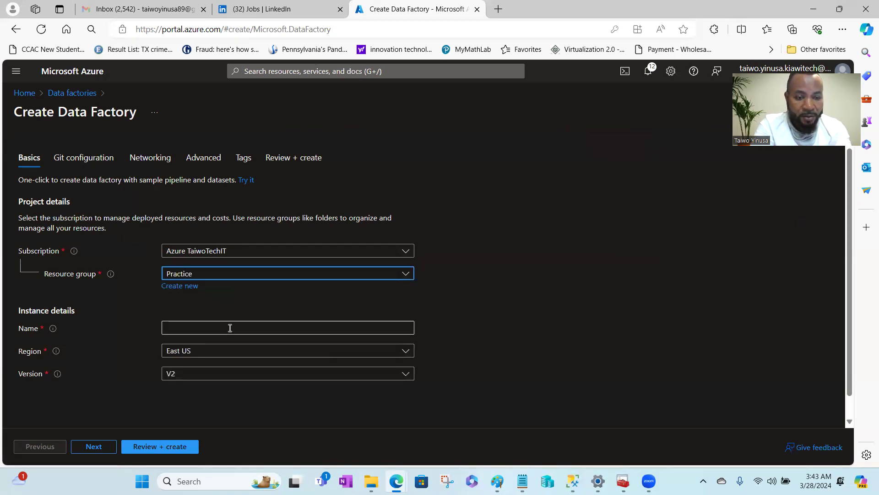
Step: Name the data factory sam1-data-factory
left_click(230, 328)
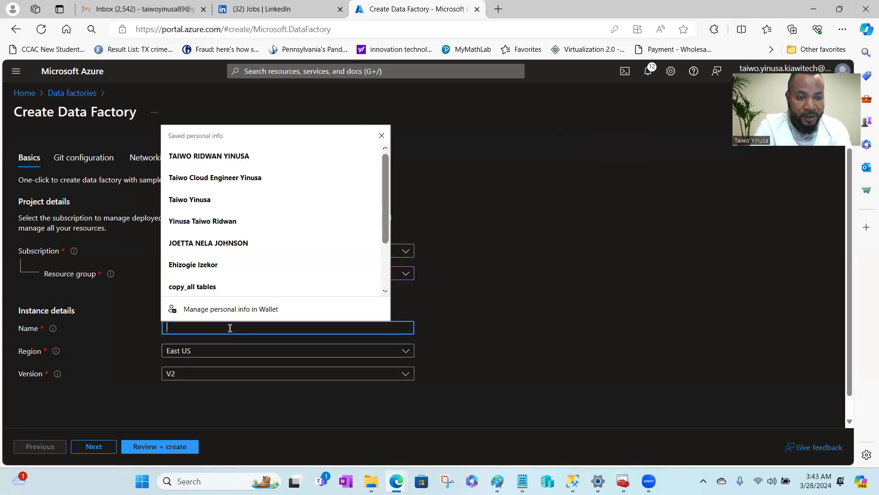
type("sam")
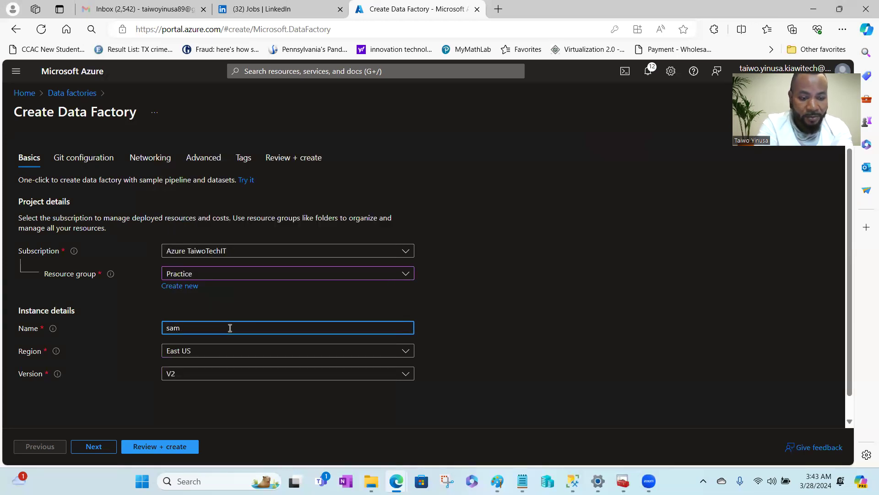
type("1-data")
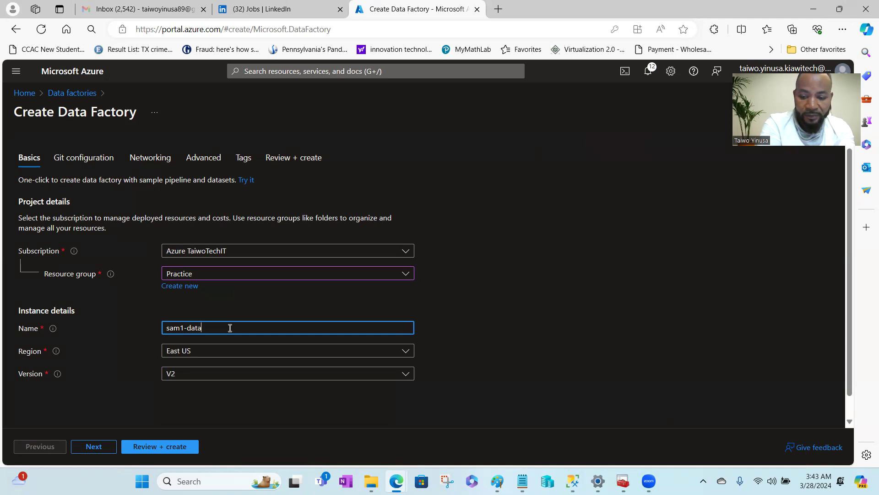
type("-factory")
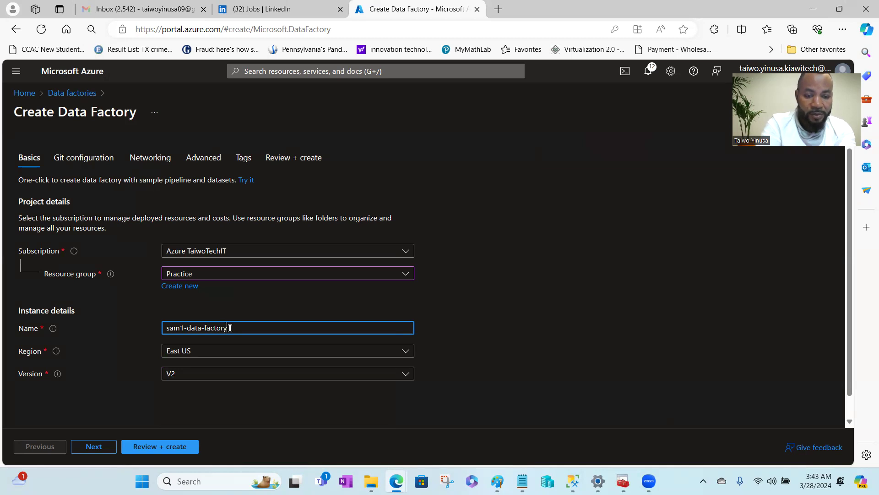
left_click(567, 329)
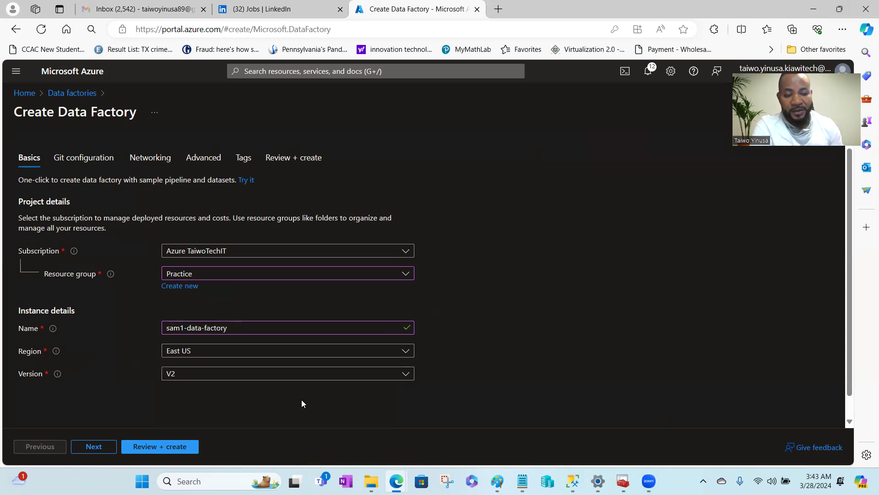
Step: Enable Managed Virtual Network on the data factory's default AutoResolveIntegrationRuntime and proceed to the Advanced encryption settings
left_click(96, 163)
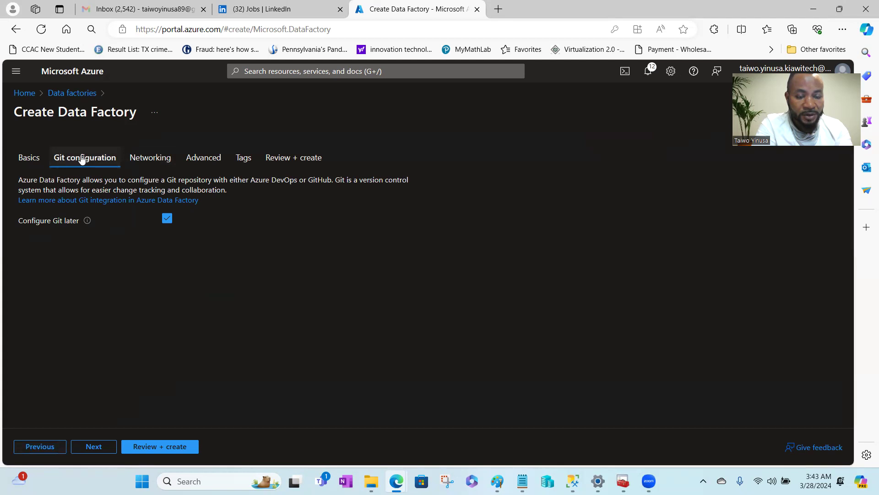
left_click(149, 158)
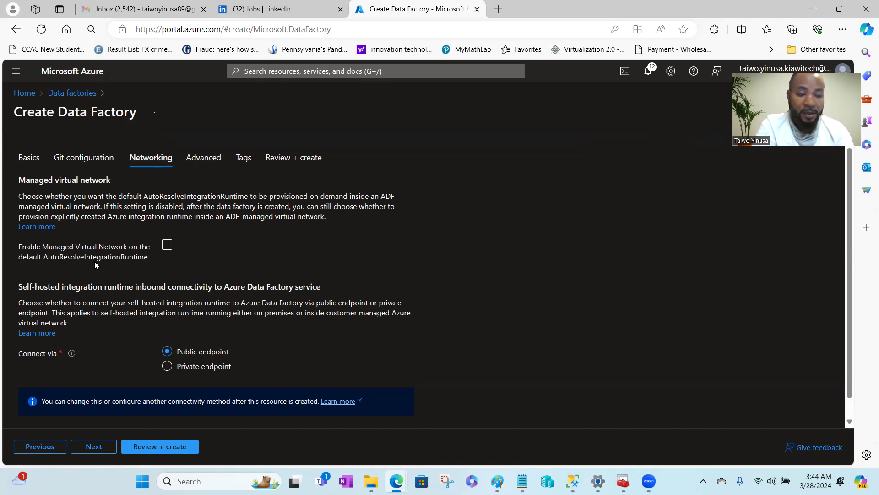
left_click(168, 245)
left_click(168, 245)
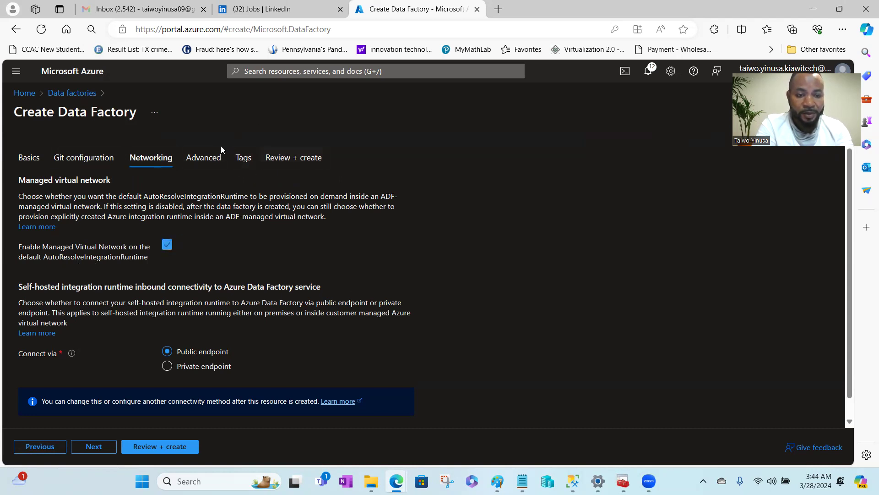
left_click(215, 158)
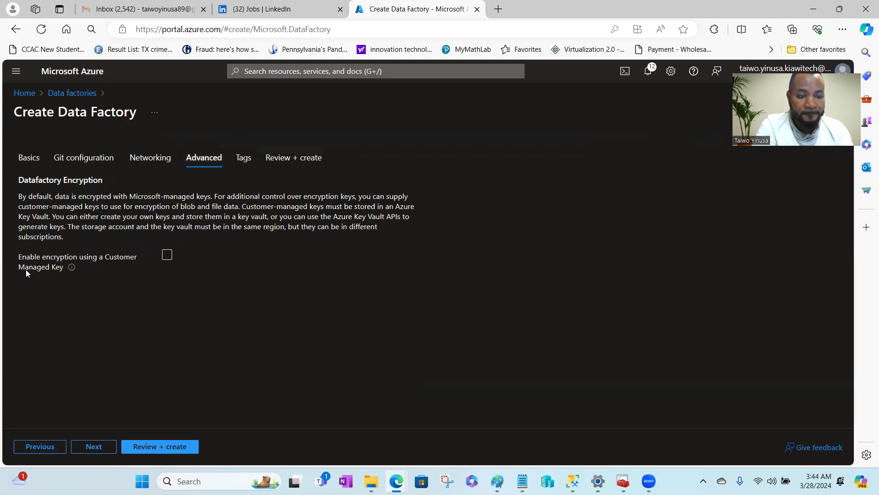
Step: Tag the data factory with the name Data engineer and the value Project
left_click(243, 158)
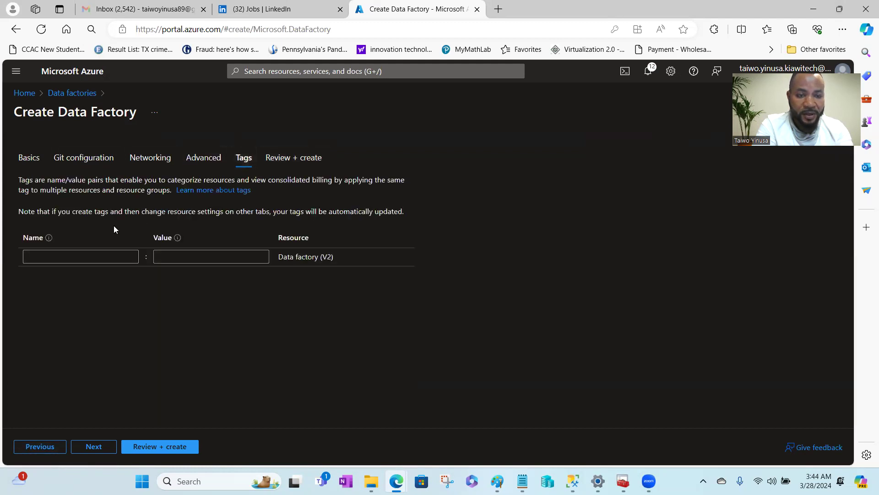
left_click(92, 257)
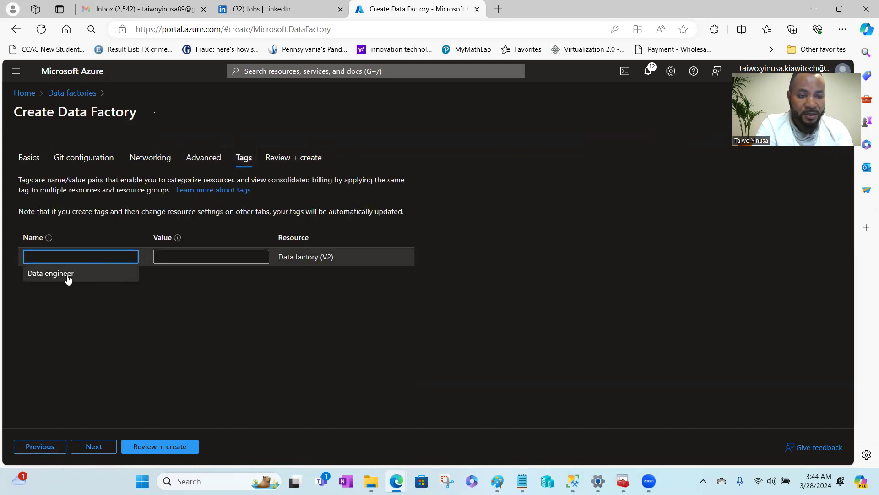
left_click(68, 274)
left_click(196, 252)
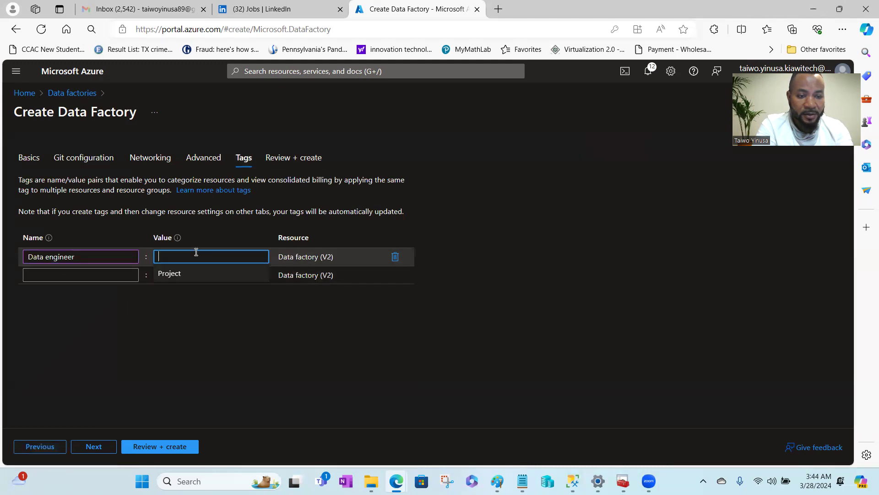
left_click(167, 274)
Step: Review the data factory's configuration summary and create the data factory
left_click(302, 156)
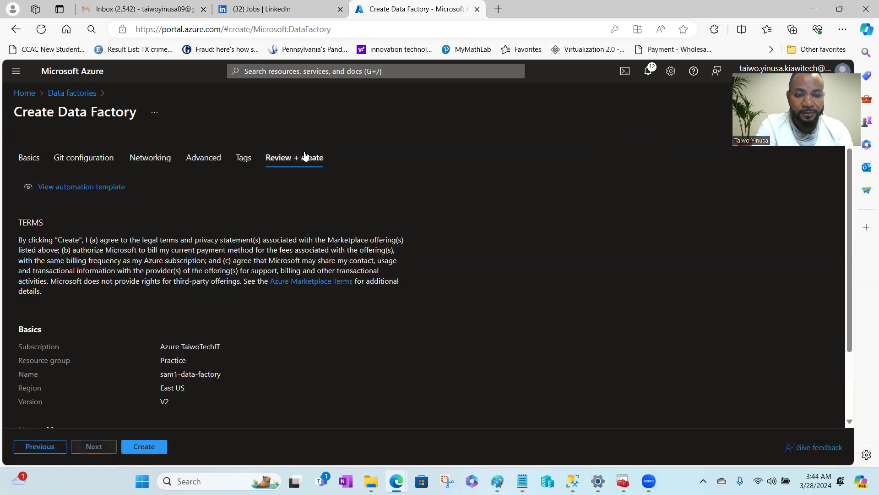
left_click_drag(849, 182, 845, 254)
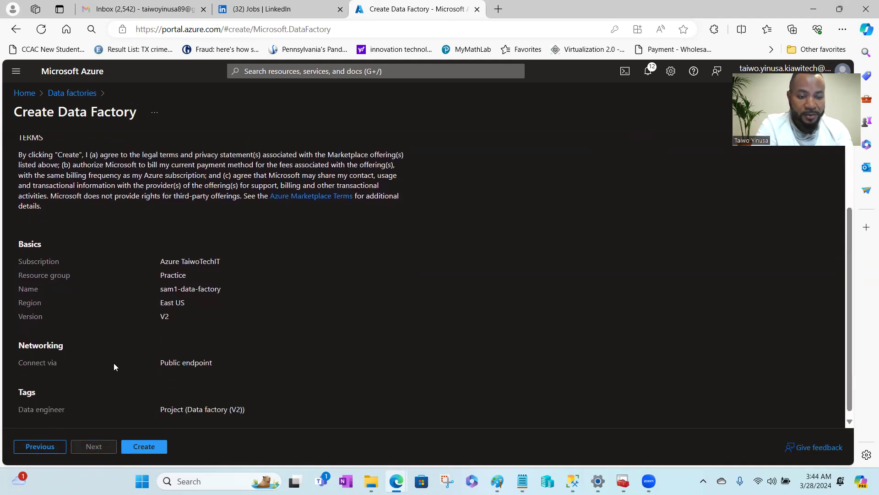
left_click(149, 446)
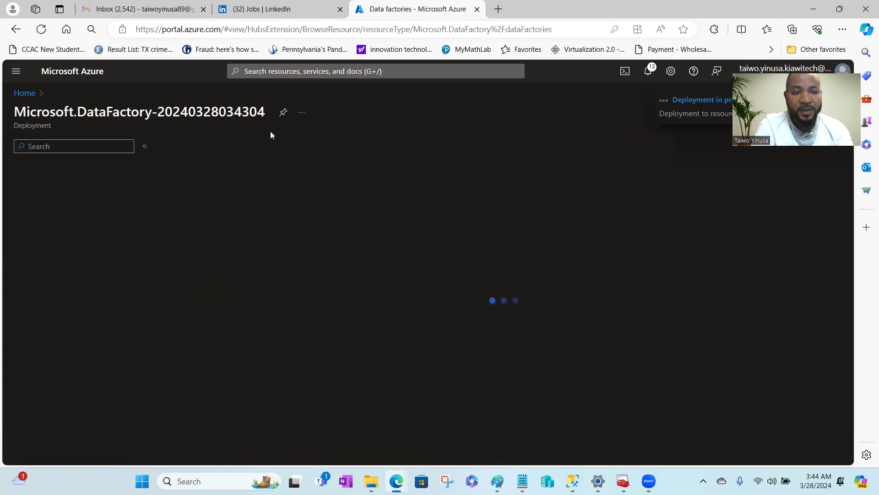
Step: Find the Storage accounts service and start creating a storage account in the Practice resource group
left_click(24, 93)
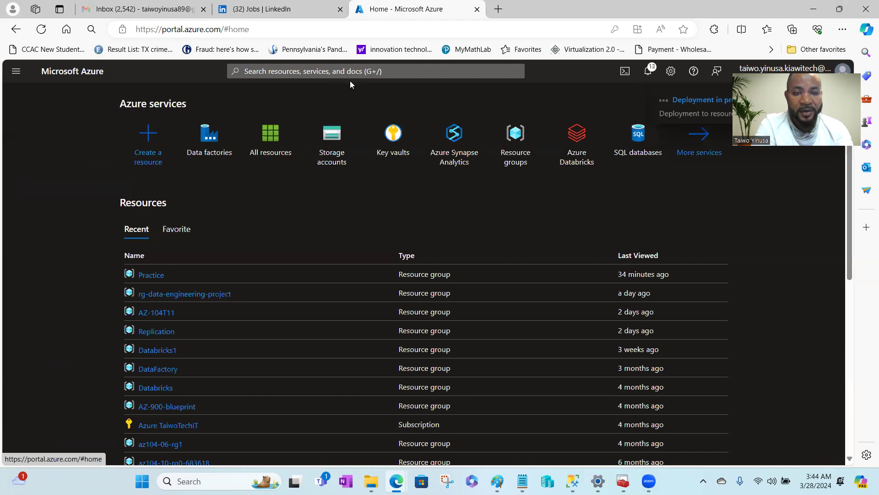
left_click(296, 70)
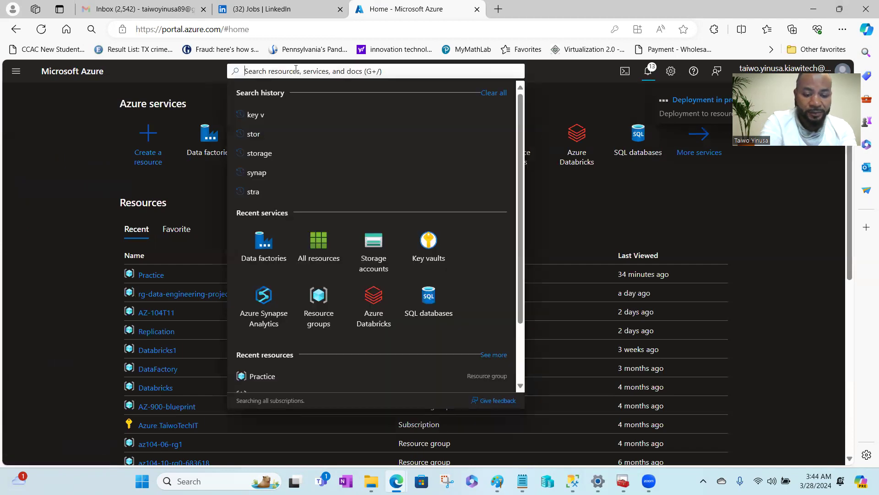
type("storage")
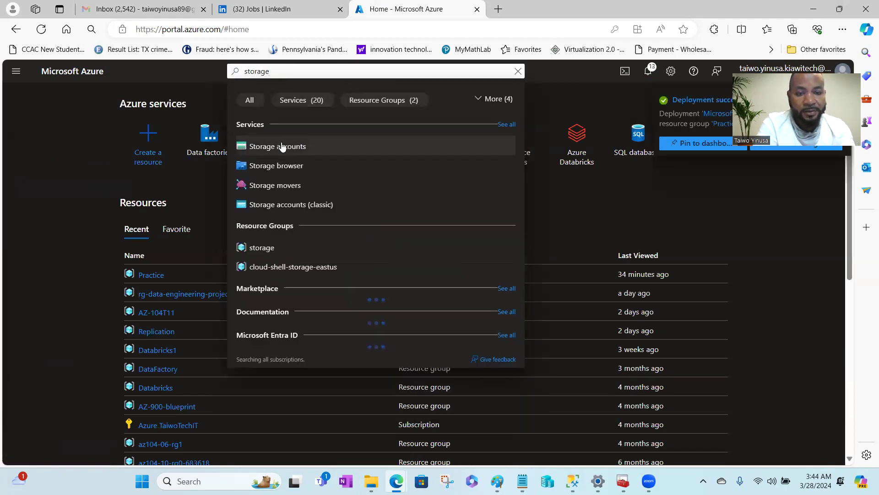
left_click(277, 145)
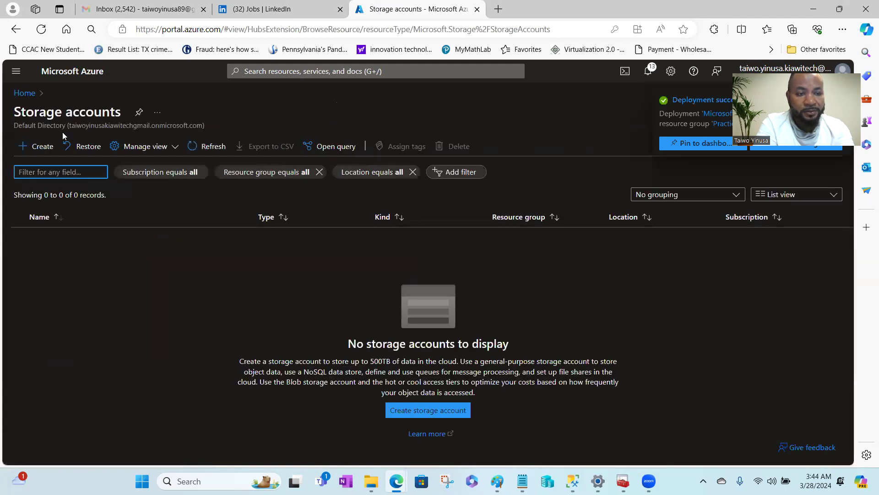
left_click(41, 149)
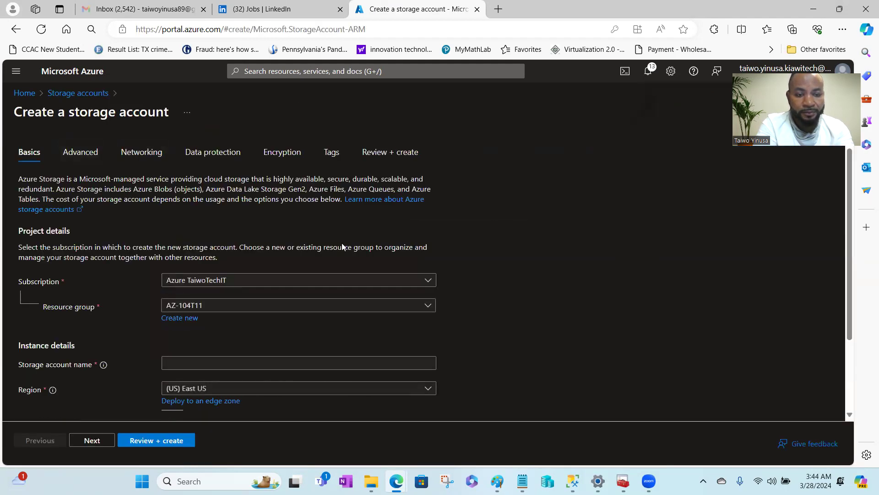
left_click(290, 307)
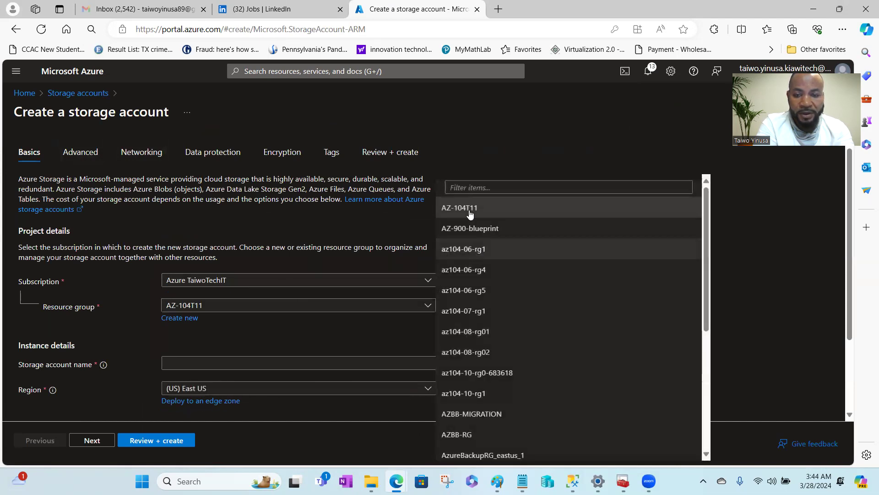
left_click(479, 186)
type("p")
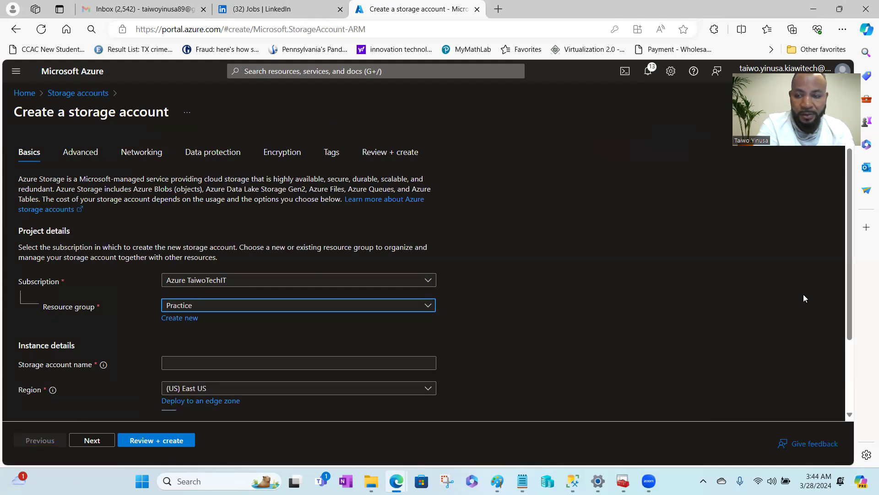
Step: Name the storage account sam1storage1s and set its redundancy to Locally-redundant storage (LRS)
left_click_drag(848, 253, 849, 317)
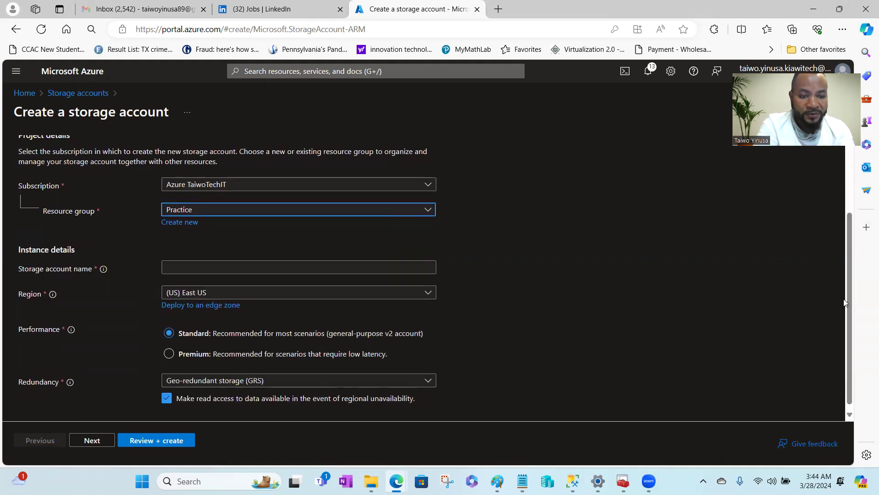
left_click(206, 269)
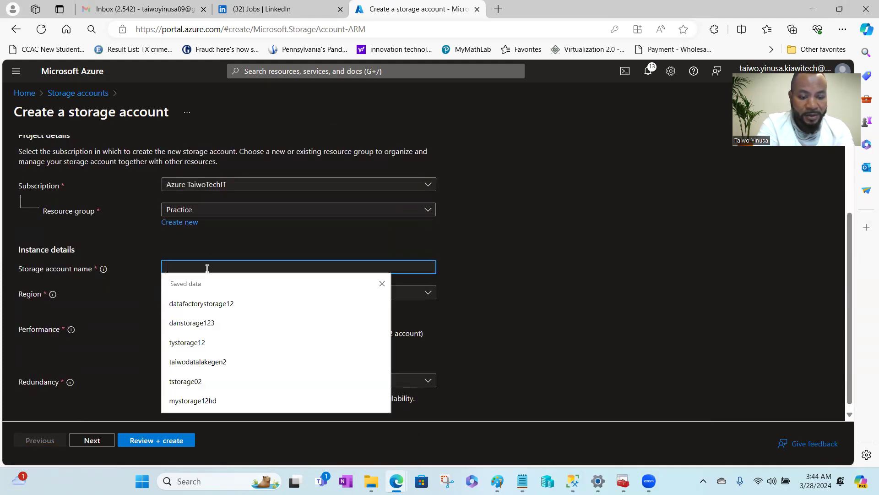
type("sam1")
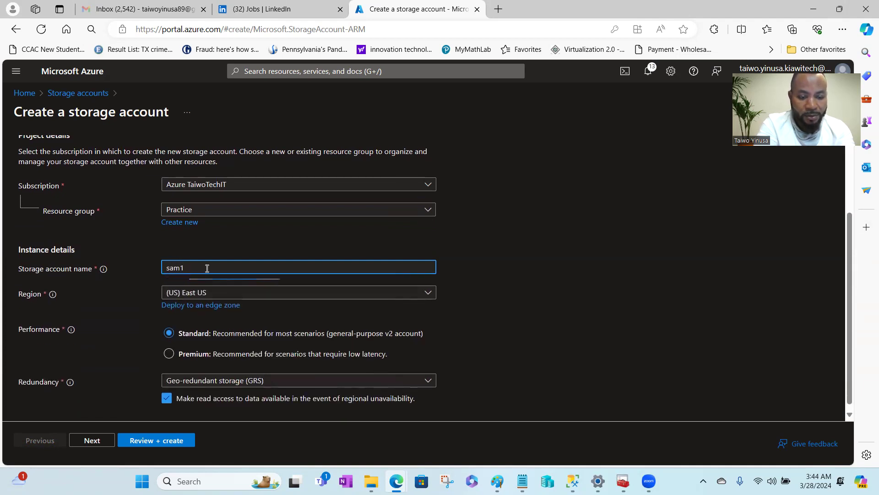
type("storage1s")
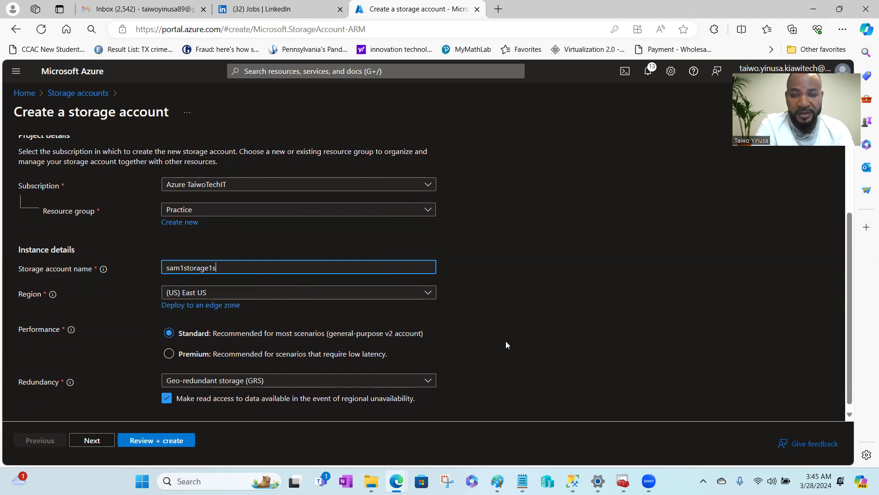
left_click(418, 384)
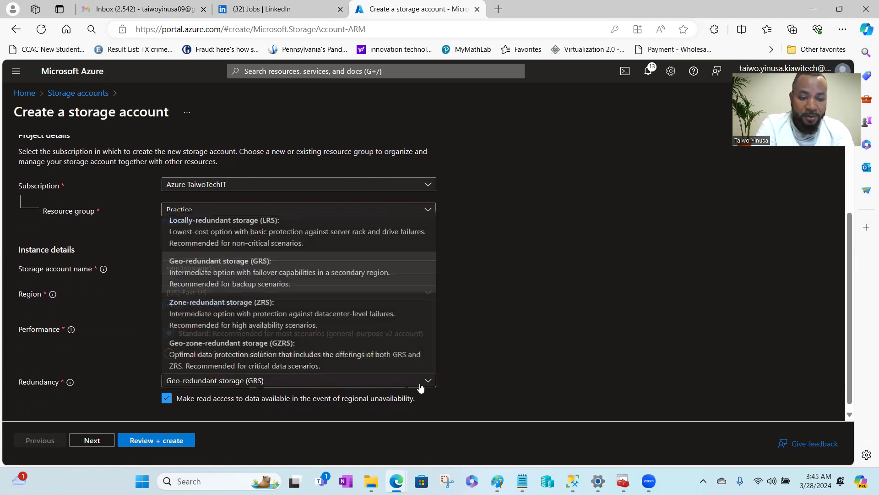
left_click(234, 227)
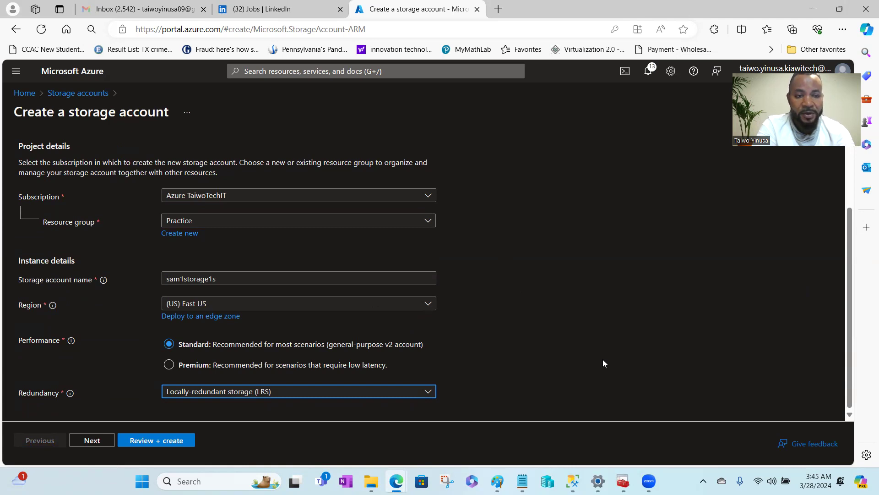
Step: In the storage account's advanced settings, allow enabling anonymous access on individual containers and enable hierarchical namespace
left_click_drag(848, 290, 849, 184)
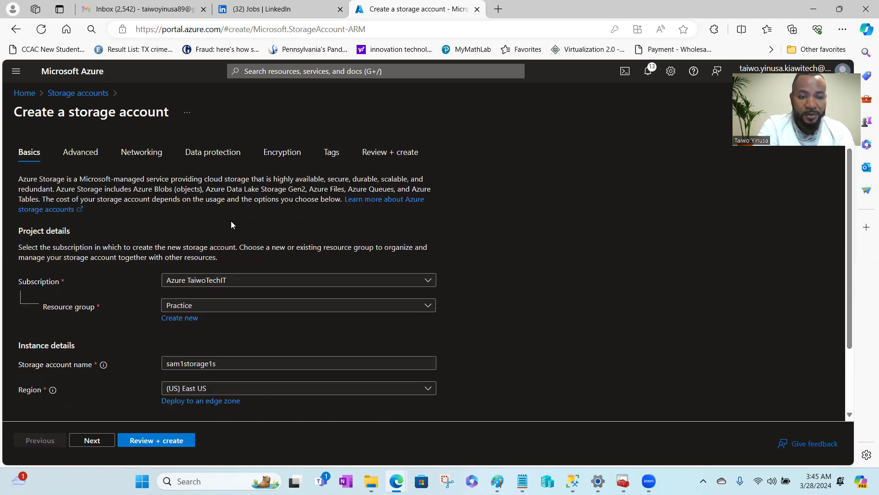
left_click(77, 154)
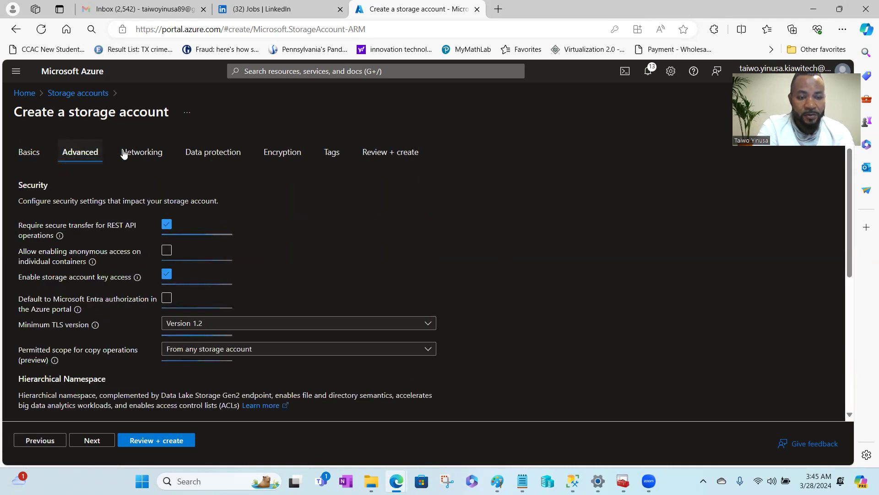
left_click(167, 251)
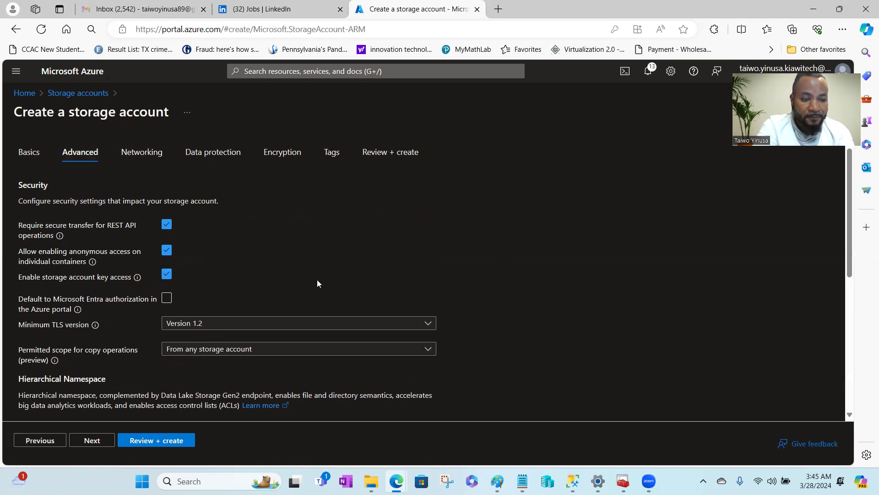
left_click_drag(847, 230, 848, 323)
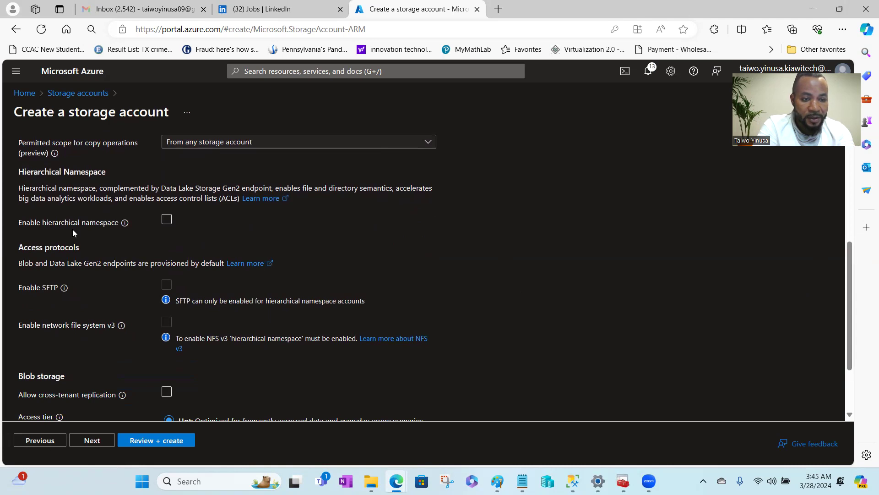
left_click(167, 221)
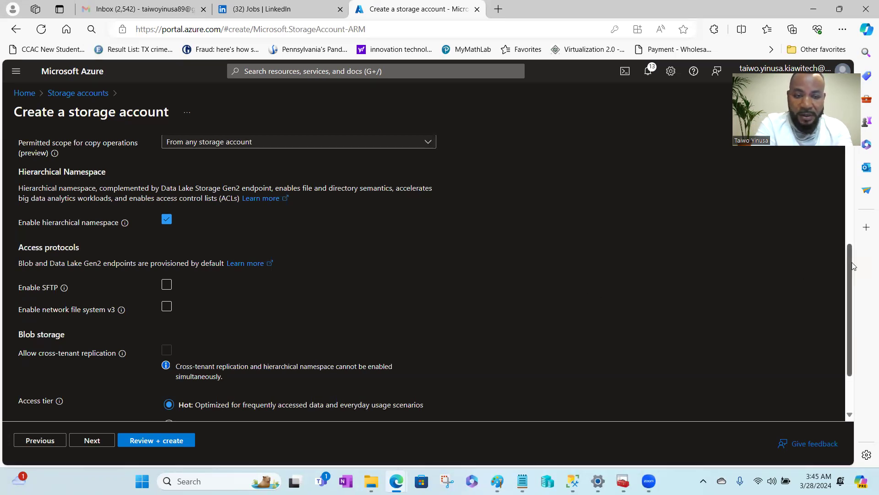
Step: Keep the default networking options and disable soft delete for blobs, containers and file shares in the storage account's data protection settings
left_click_drag(852, 279, 844, 170)
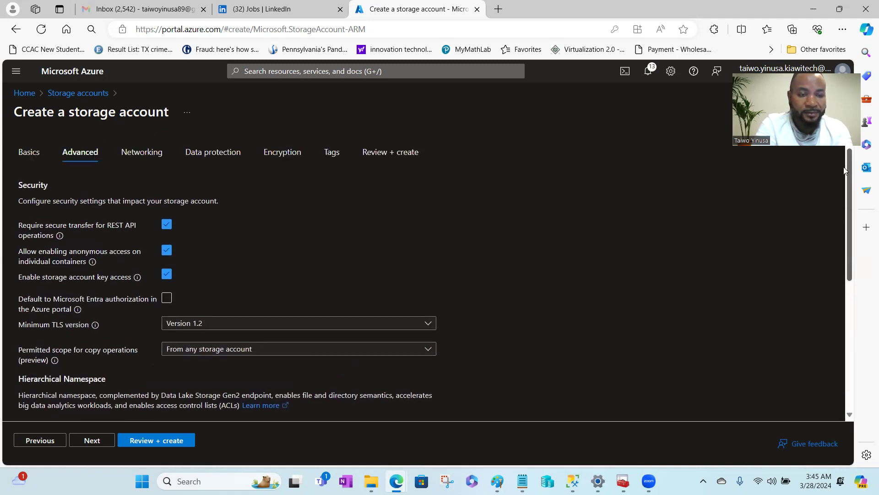
left_click(129, 160)
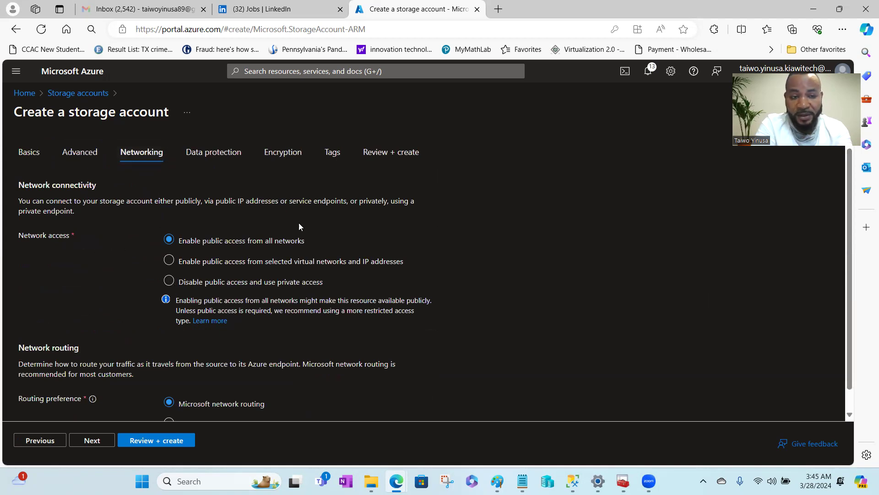
left_click(205, 158)
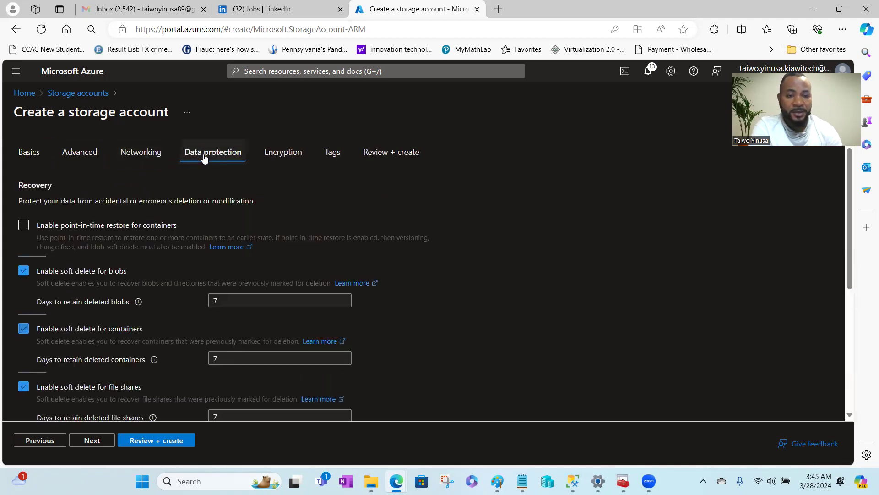
left_click(23, 271)
left_click(23, 307)
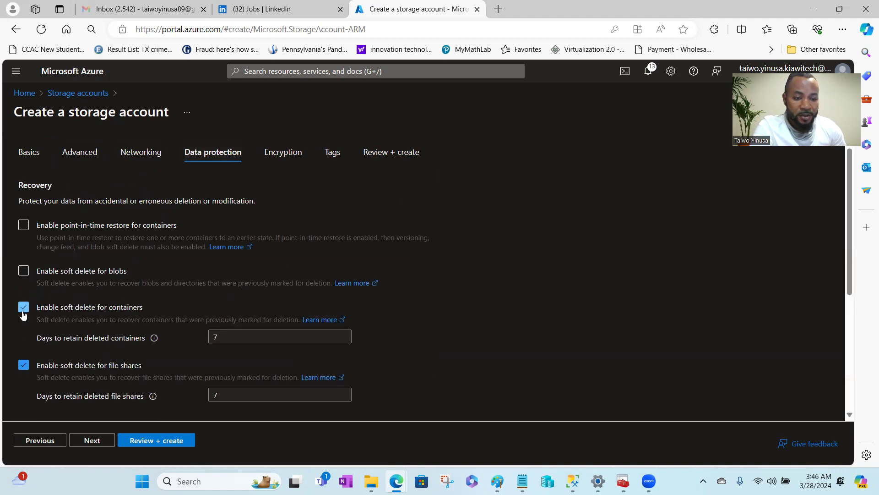
left_click(23, 344)
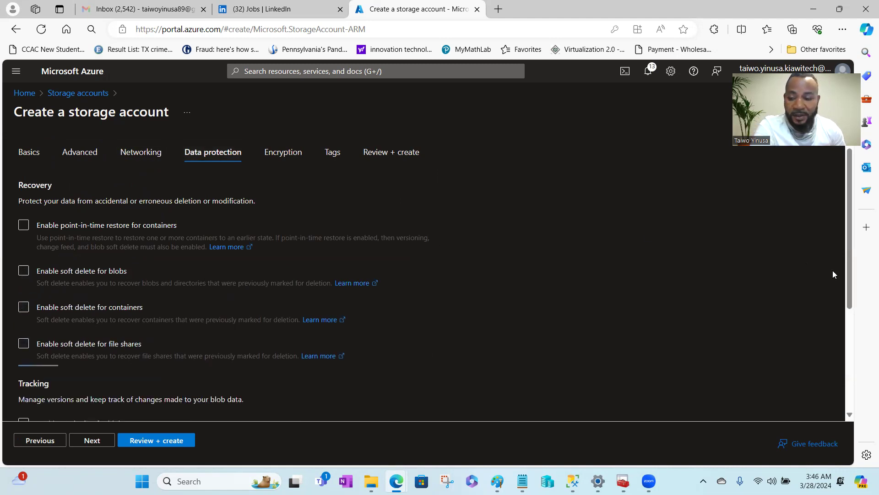
left_click_drag(850, 253, 867, 207)
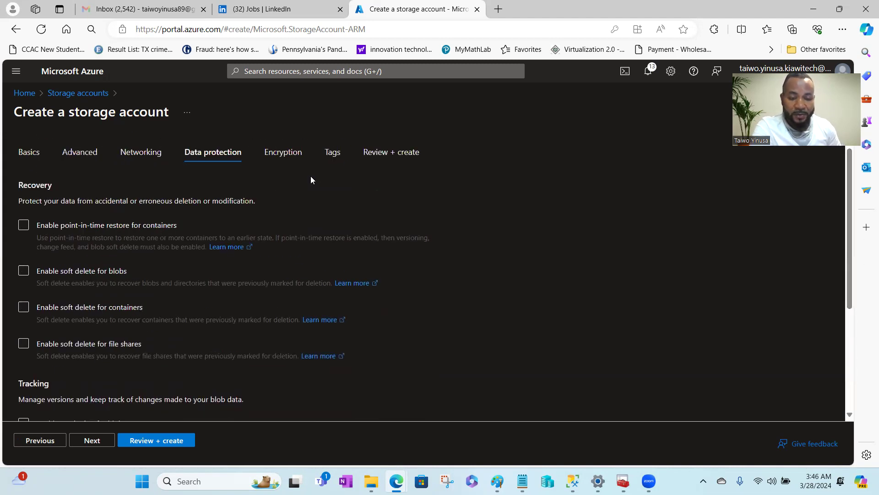
Step: Keep the default encryption options and tag the storage account with the name Data engineer and the value Project
left_click(281, 156)
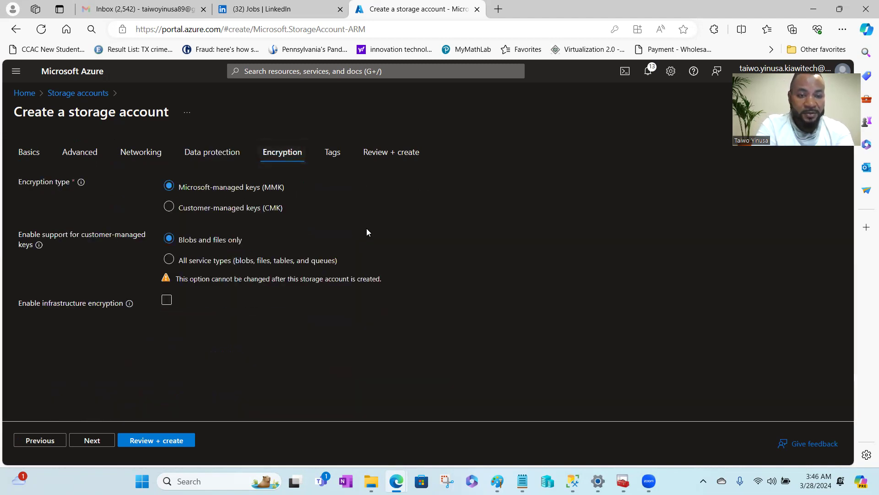
left_click(333, 156)
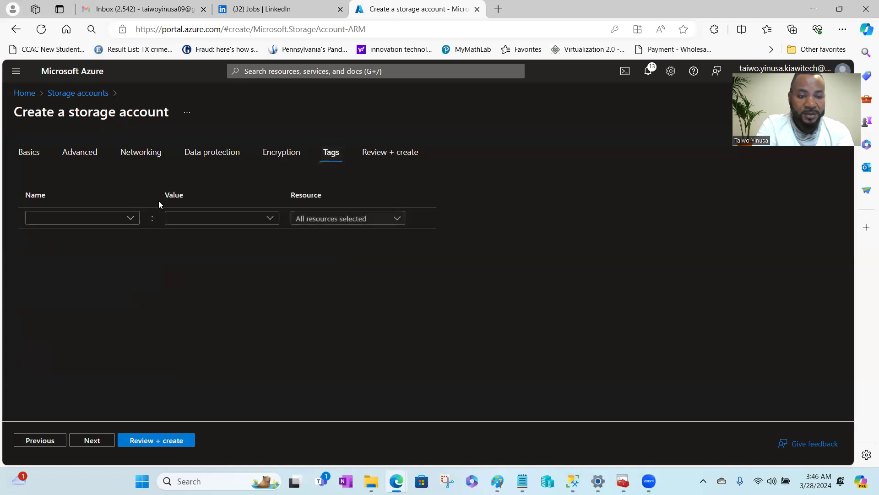
left_click(69, 218)
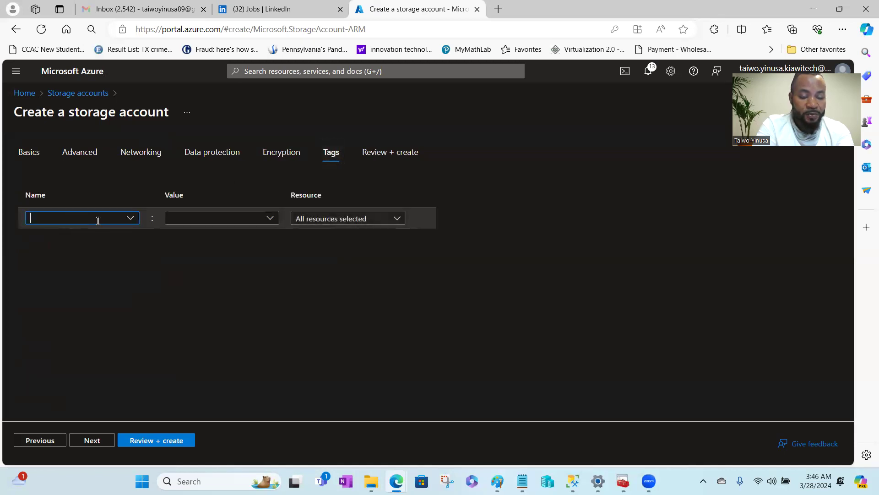
type("d")
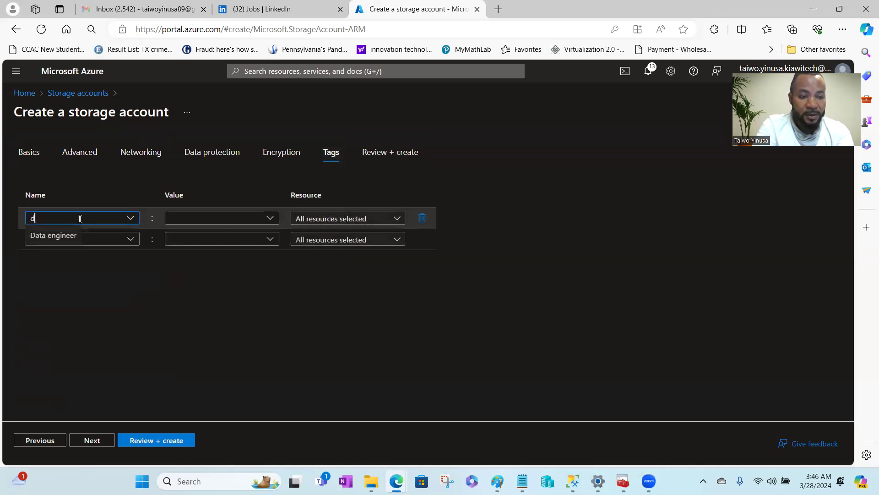
left_click(64, 237)
left_click(198, 218)
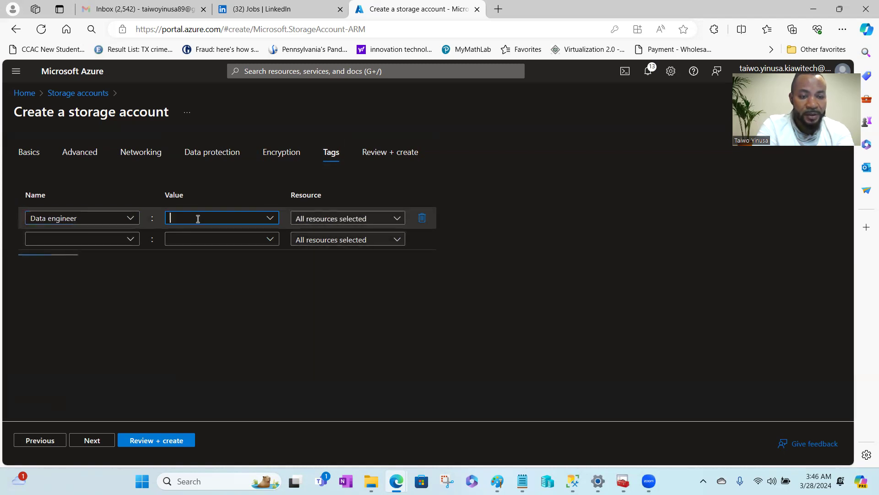
type("p")
left_click(180, 236)
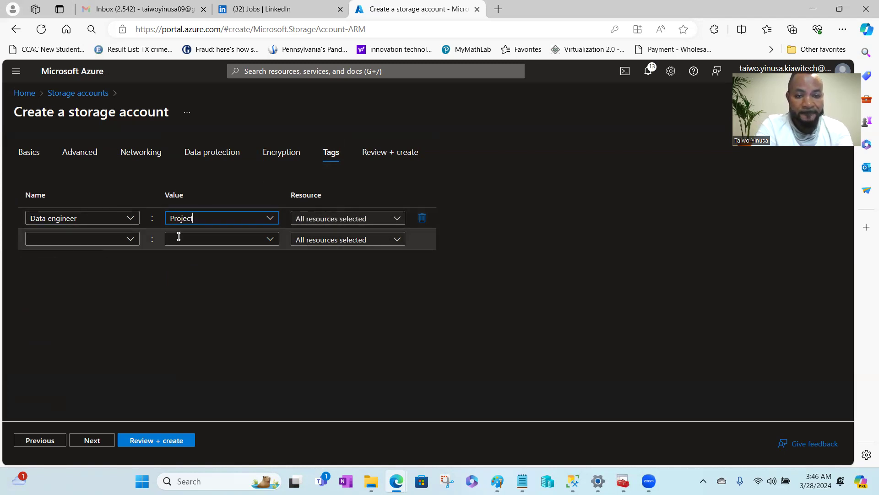
Step: Review the storage account's configuration through to its tags and create the account
left_click(396, 156)
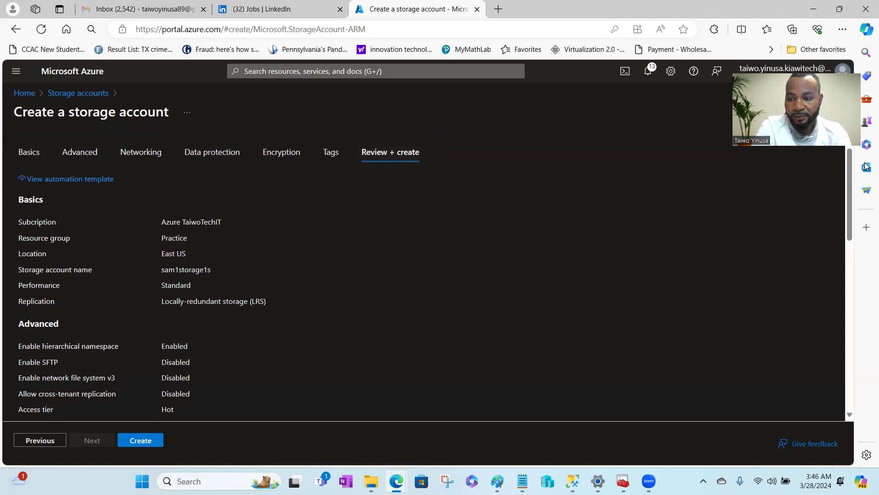
left_click_drag(850, 179, 844, 342)
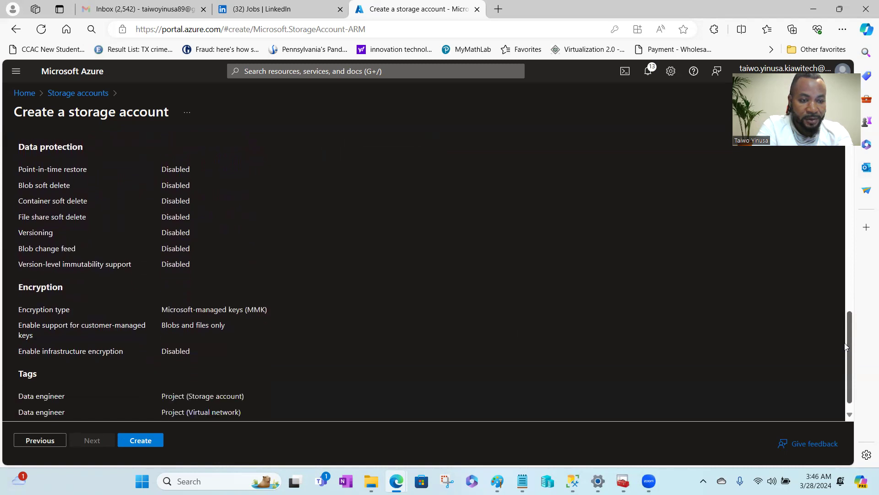
left_click(133, 440)
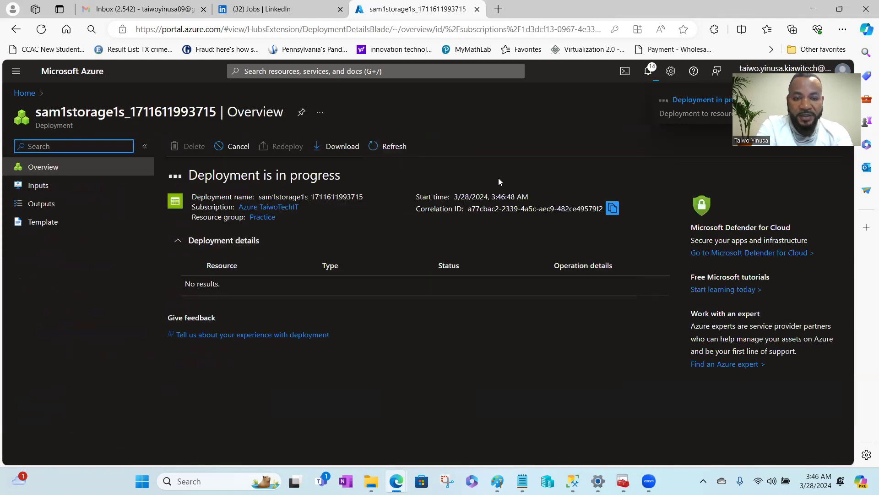
Step: Find the Key vaults service and start creating a key vault
left_click(362, 72)
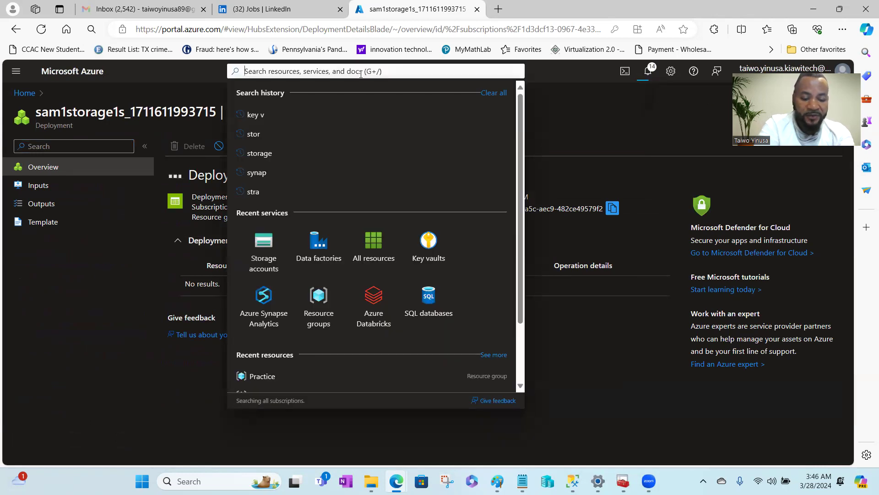
type("key ")
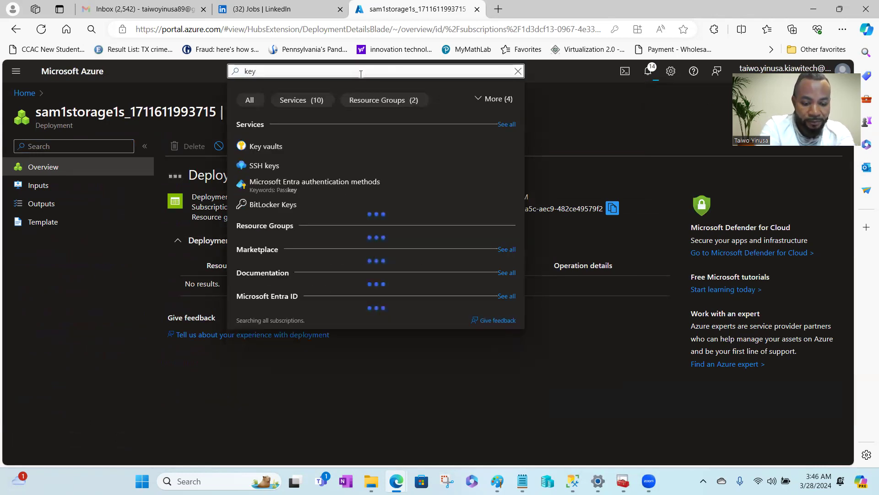
type("va")
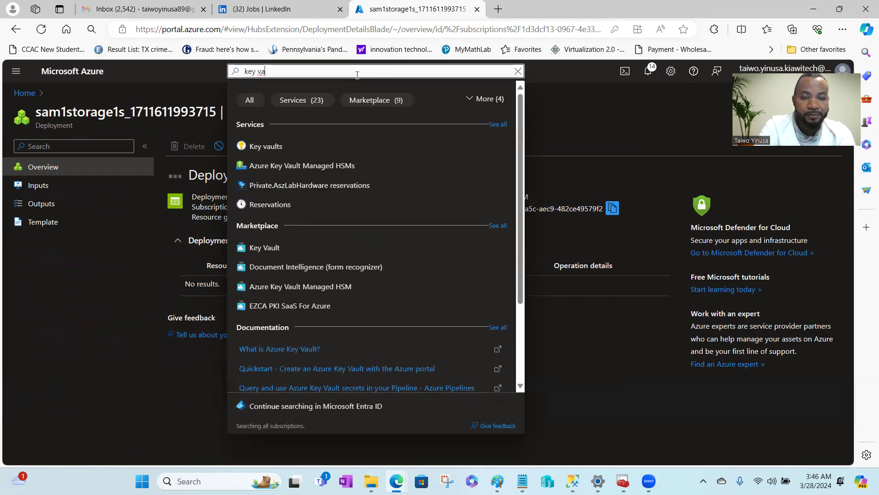
left_click(267, 147)
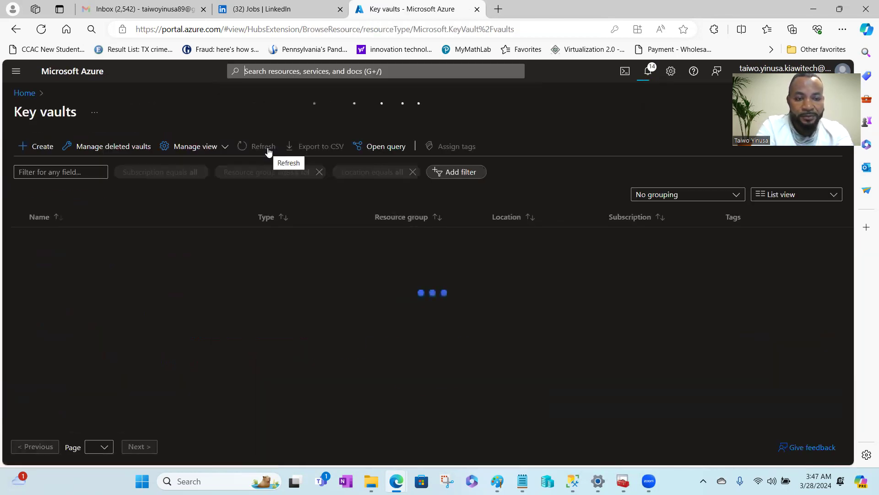
left_click(45, 146)
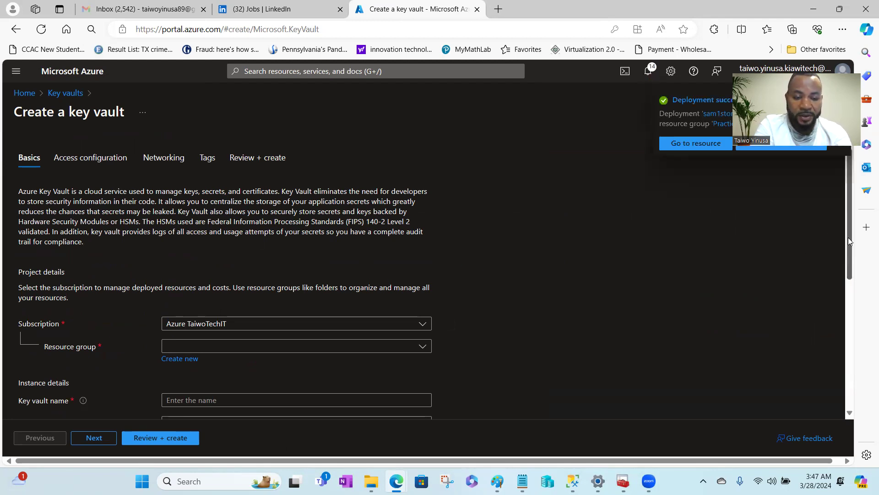
Step: Assign the key vault to the Practice resource group and name it sam1-key-vault
left_click_drag(848, 237, 846, 285)
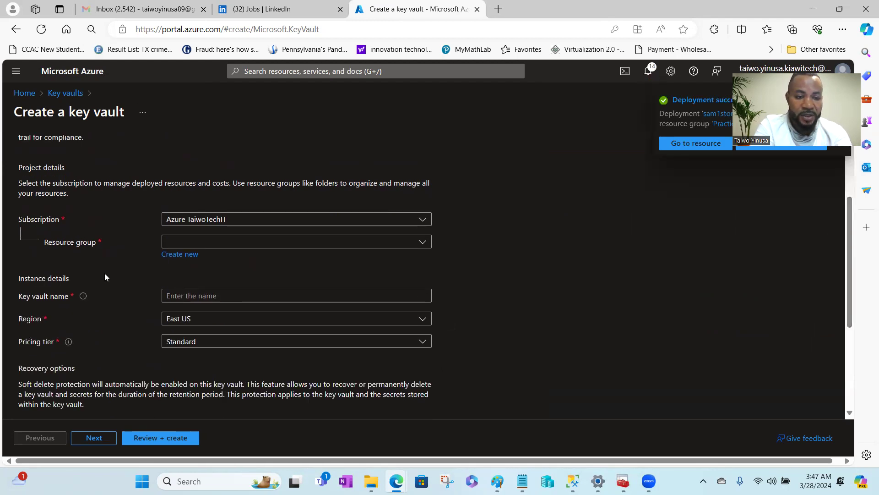
left_click(420, 244)
type("p")
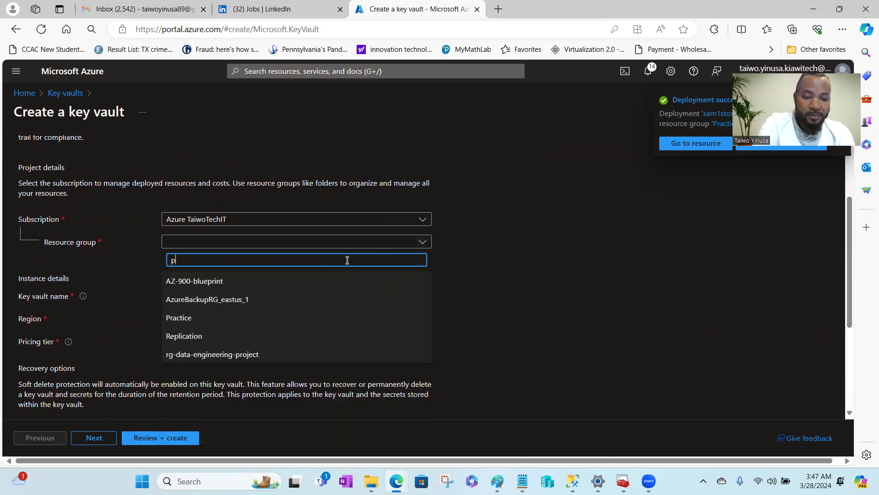
left_click(202, 318)
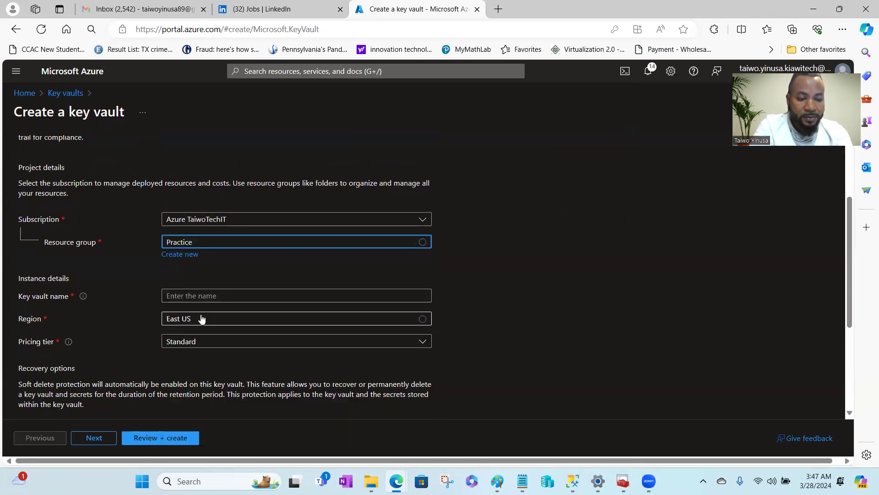
left_click(226, 299)
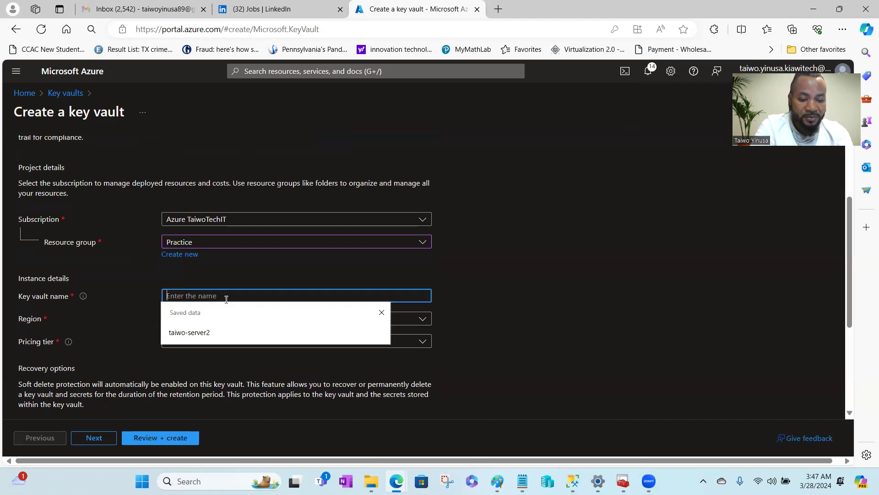
type("sam1-key-vault")
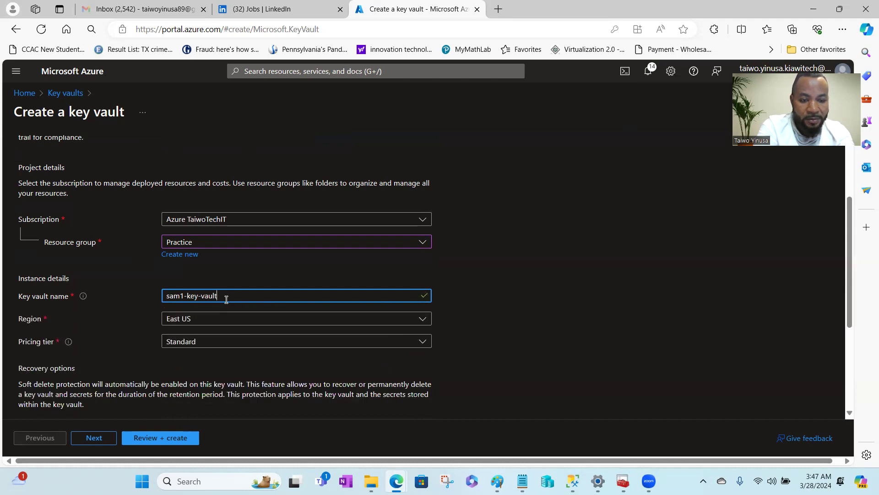
left_click(542, 320)
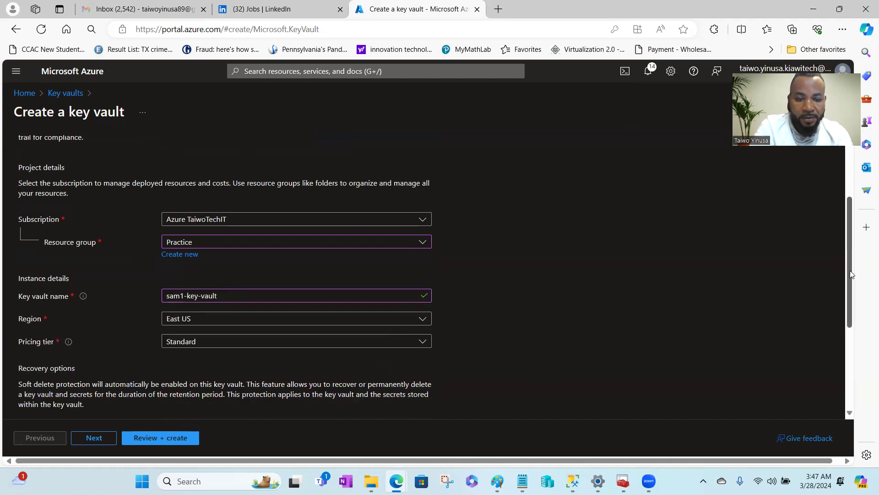
Step: Check the key vault's pricing tier and recovery options, keeping the Standard tier, 90-day retention and disabled purge protection
left_click_drag(851, 275, 850, 314)
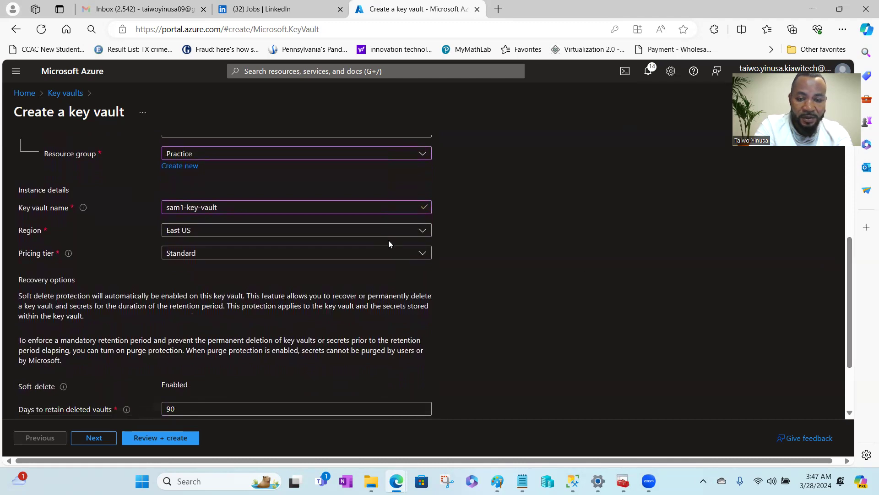
left_click(400, 258)
left_click(558, 255)
scroll(851, 265, "down", 2)
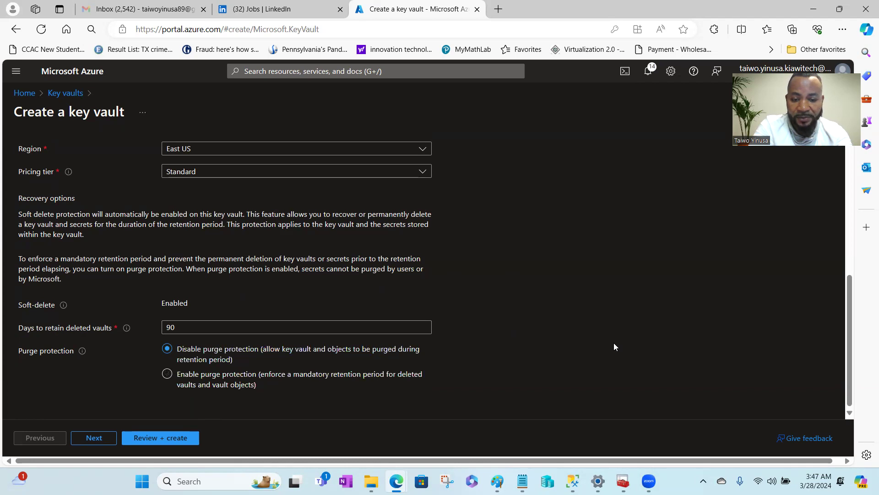
left_click_drag(850, 321, 833, 161)
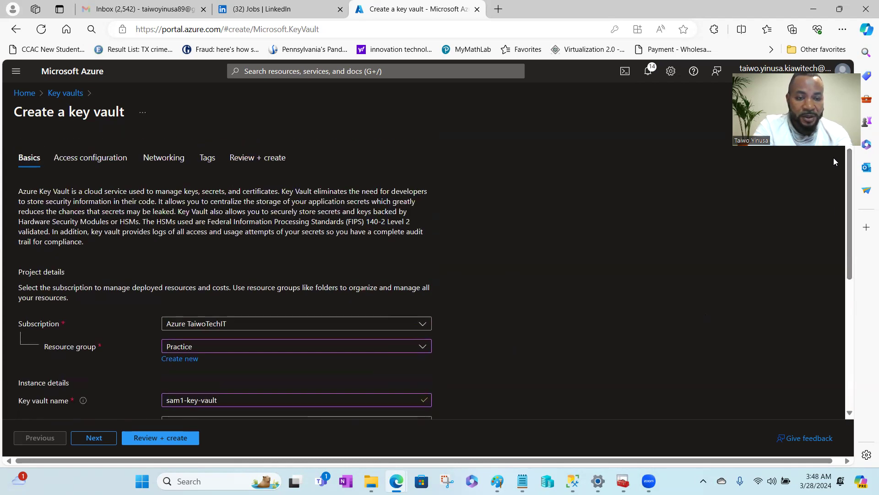
Step: Set the key vault's permission model to Vault access policy and check the listed access policies
left_click(92, 160)
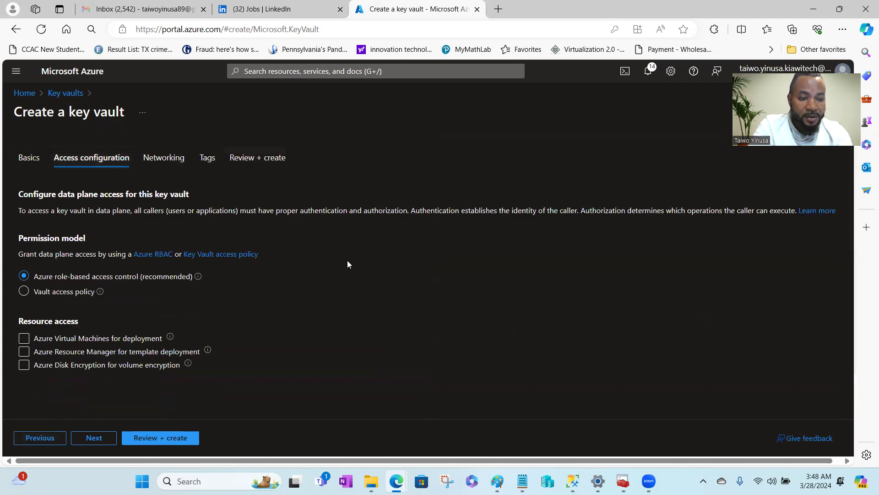
left_click(23, 291)
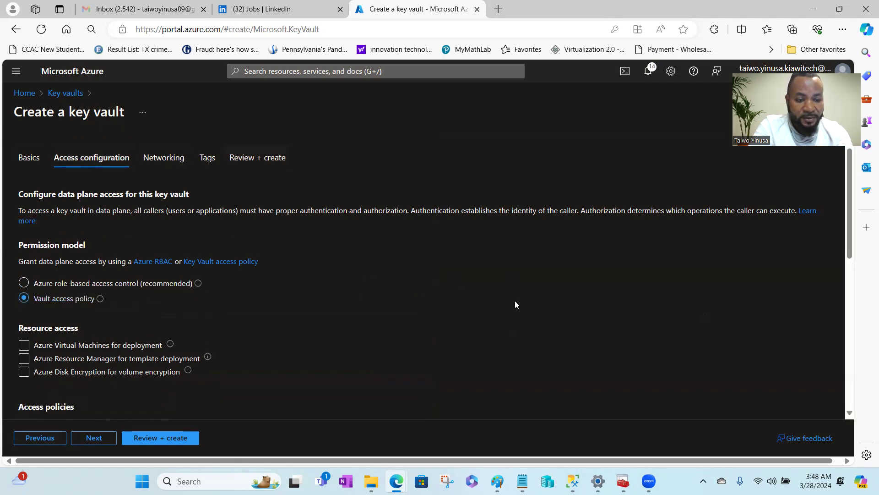
left_click_drag(850, 203, 864, 270)
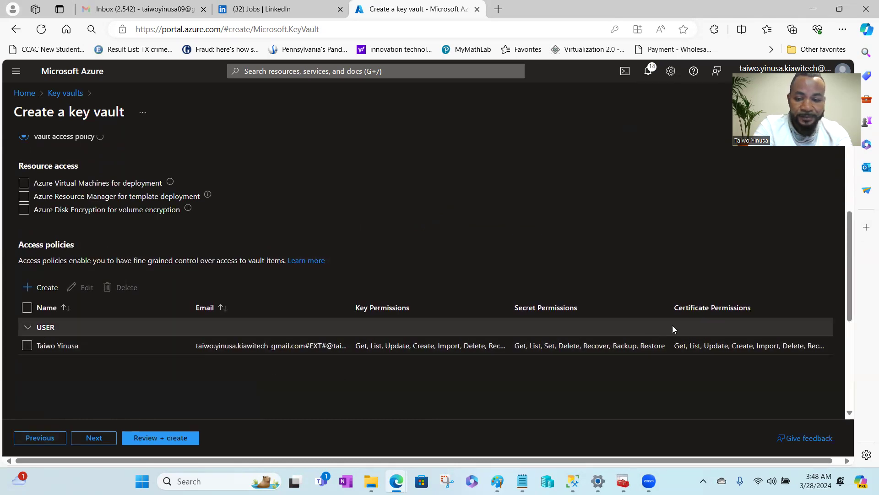
left_click_drag(853, 254, 848, 165)
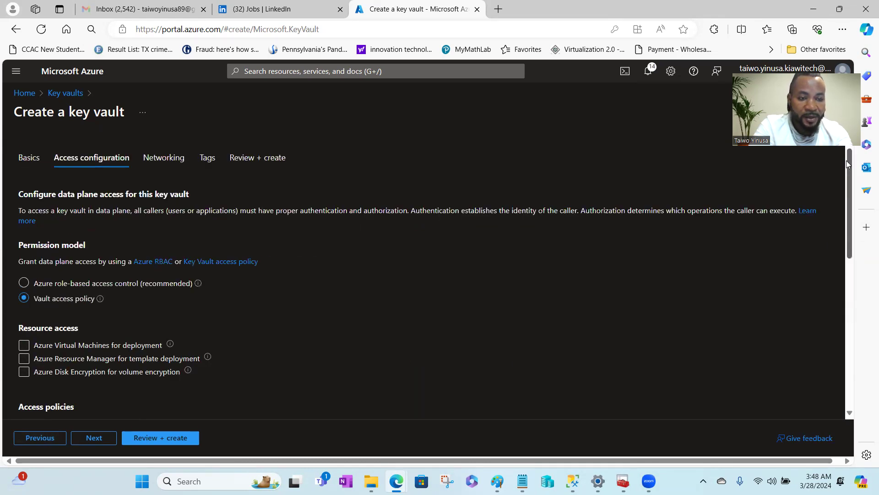
Step: Keep the default networking options and tag the key vault with the name Data engineer and the value Project
left_click(167, 169)
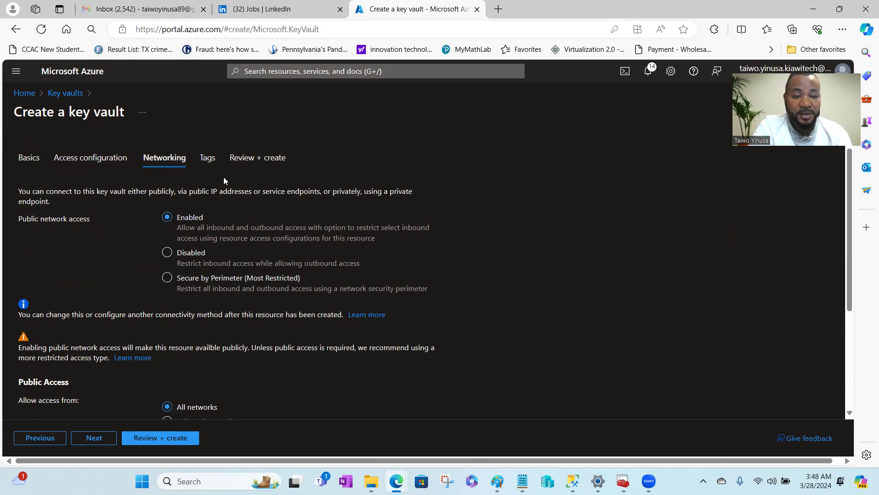
left_click(208, 158)
left_click(72, 239)
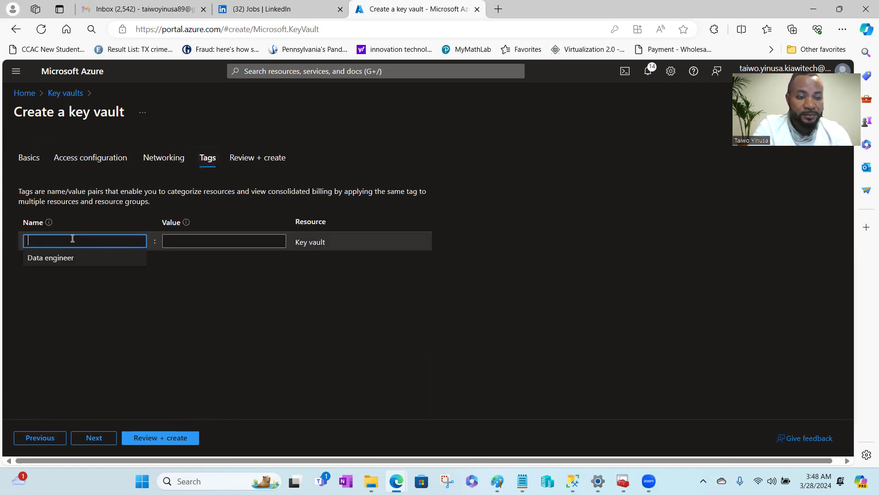
left_click(62, 257)
left_click(229, 238)
left_click(186, 259)
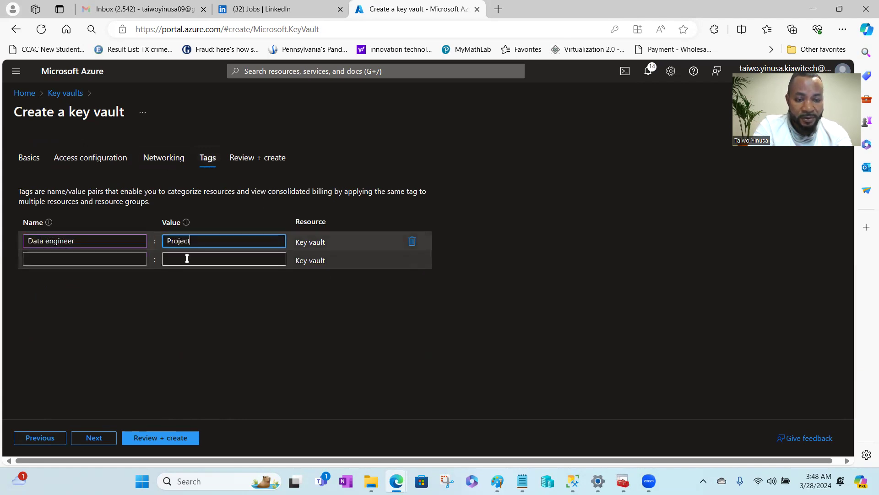
Step: Review the key vault's configuration through to its tags and create the vault
left_click(262, 158)
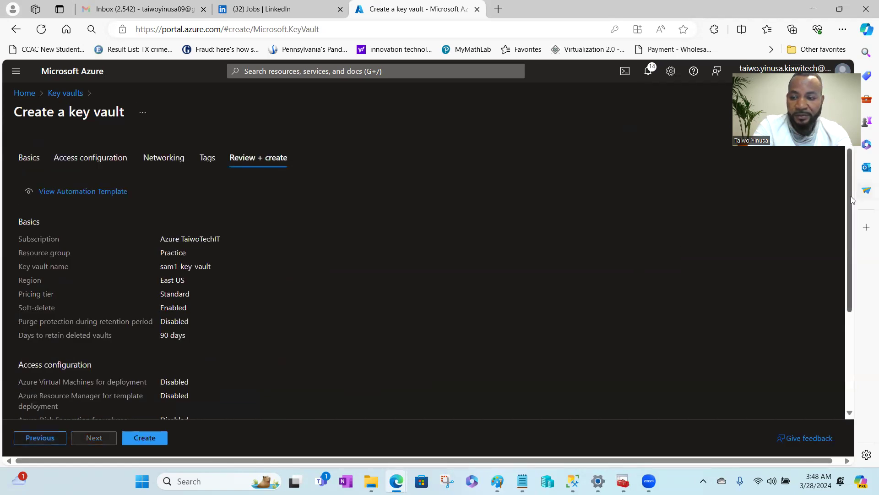
left_click_drag(850, 203, 859, 316)
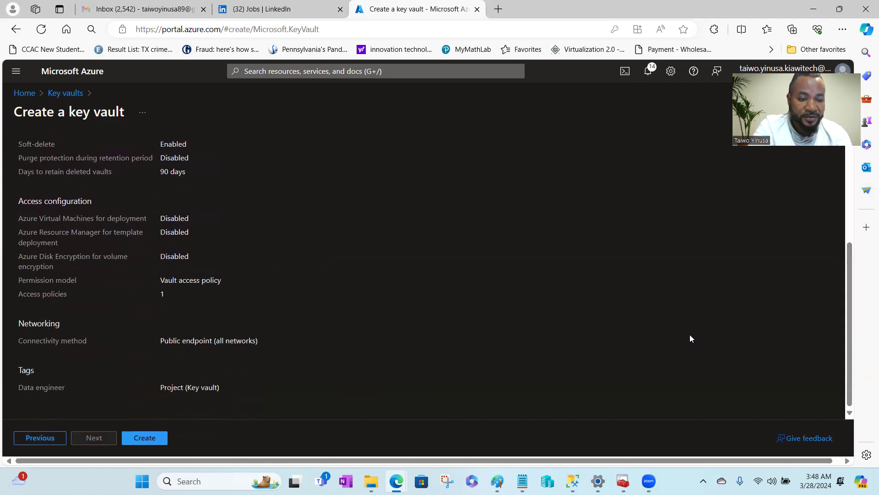
left_click(156, 440)
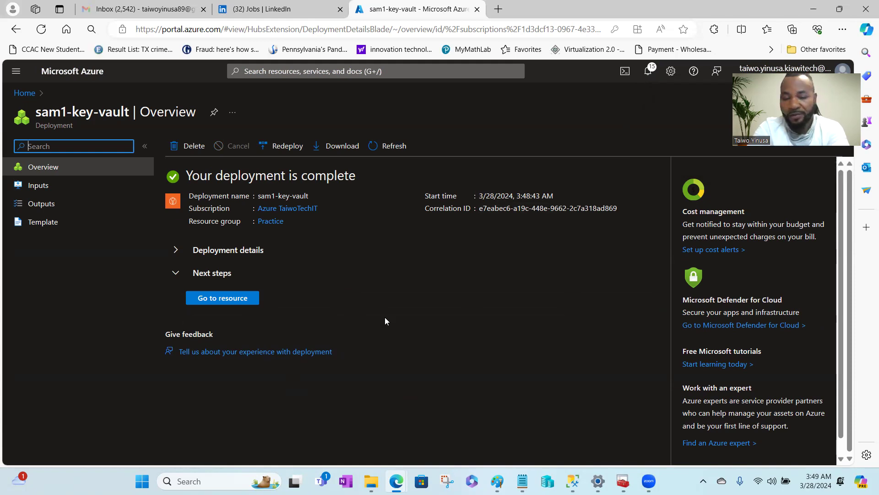
Step: Return to the portal home and open the list of all resources
left_click(29, 95)
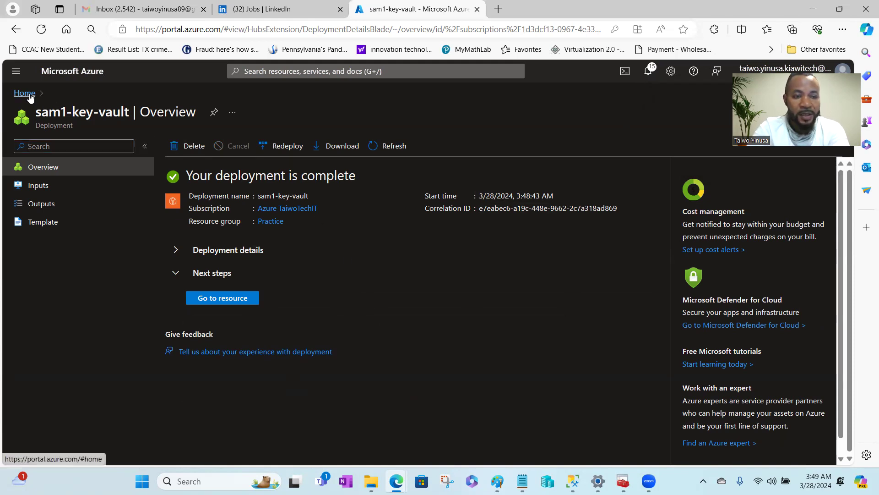
left_click(402, 139)
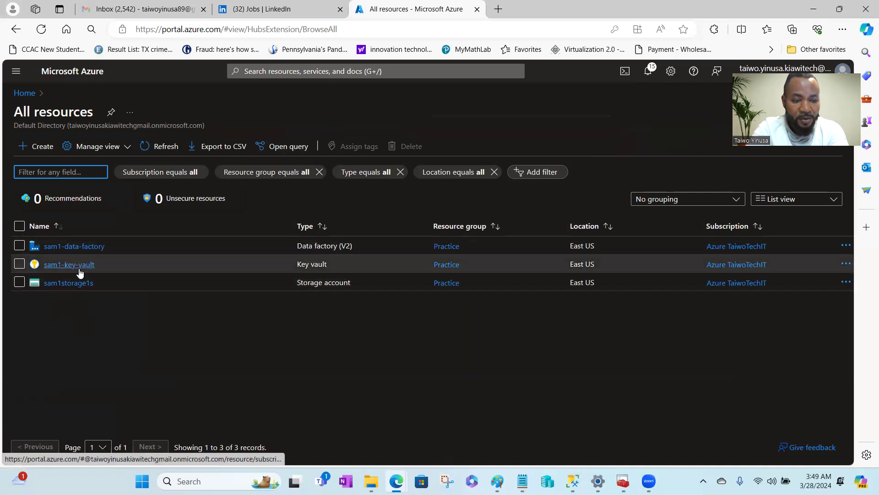
Step: Create a container named souce in the sam1storage1s storage account, keeping the default private access level
left_click(69, 282)
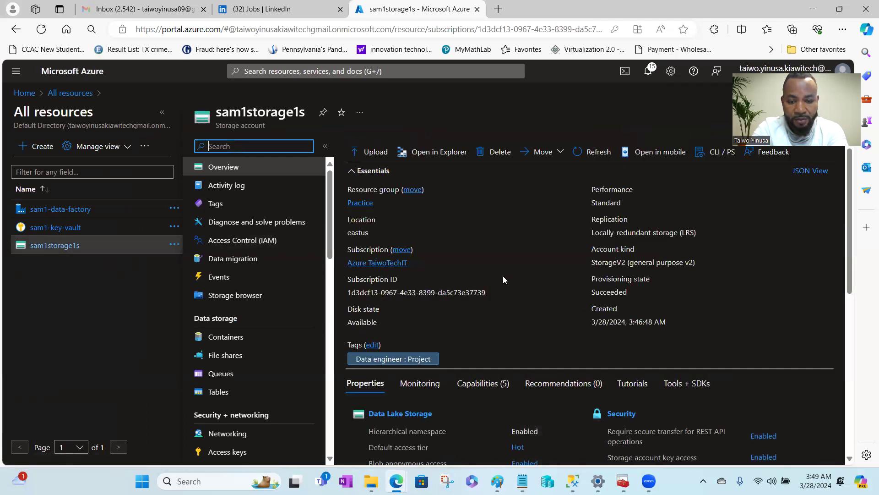
left_click(393, 414)
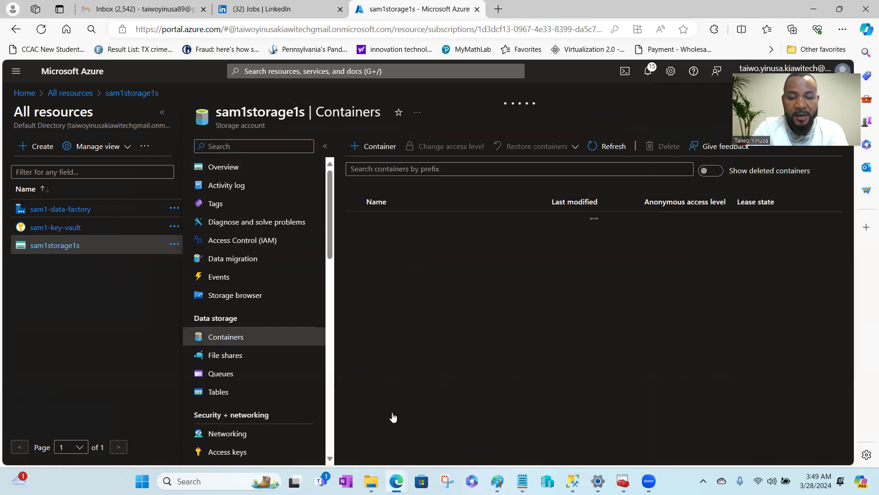
left_click(372, 152)
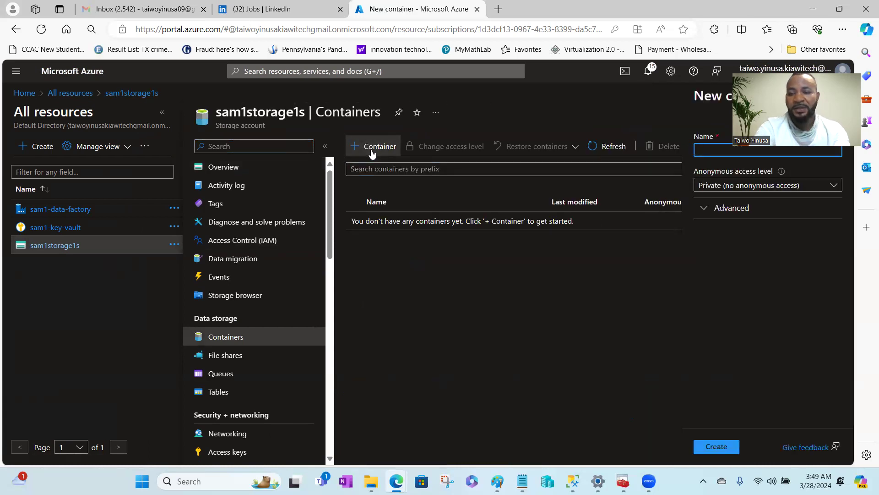
left_click(711, 148)
type("sou")
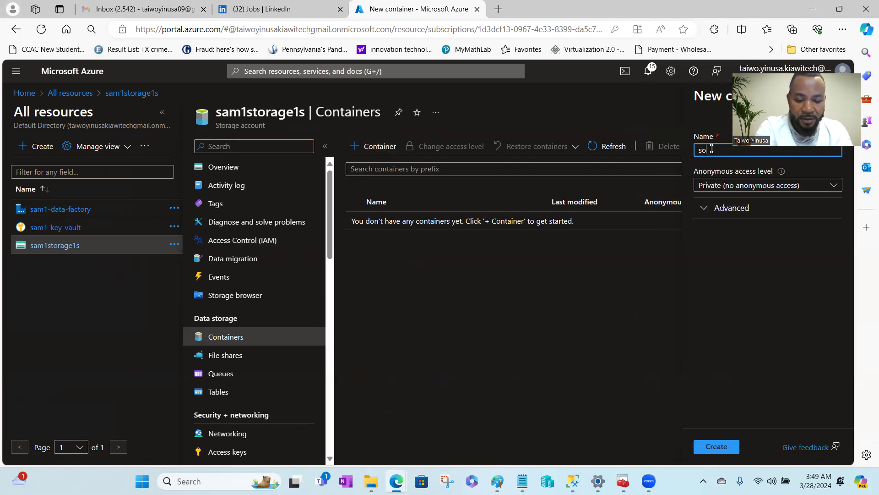
type("ce")
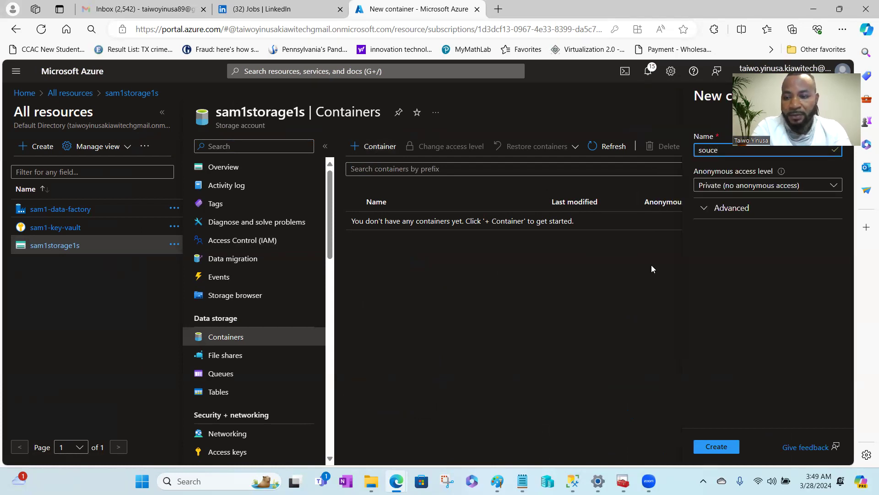
left_click(719, 451)
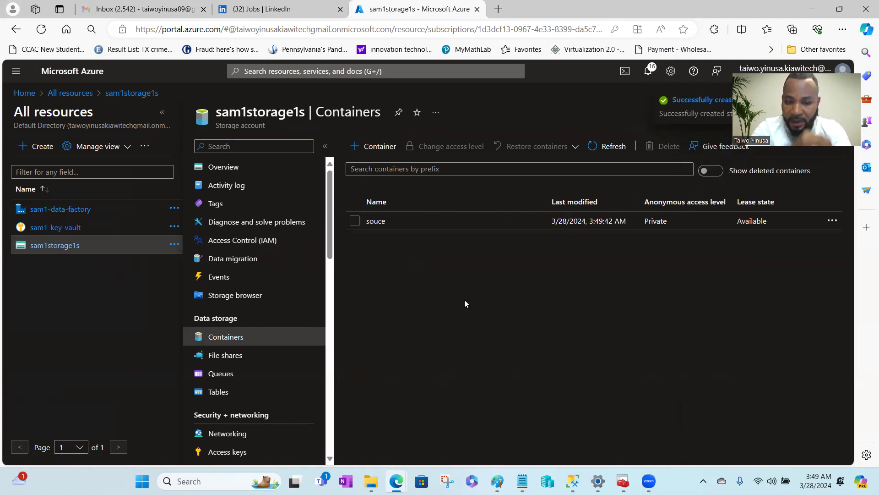
Step: Start a new manual secret in sam1-key-vault and name it username
left_click(63, 229)
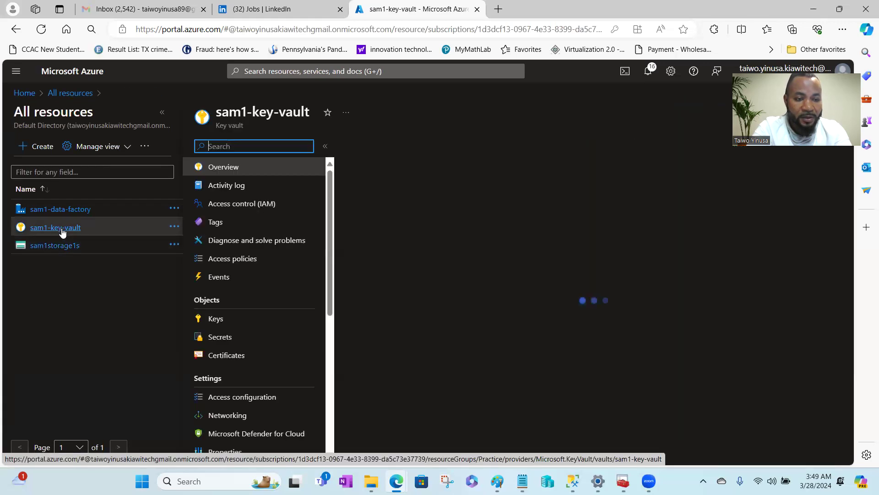
left_click(220, 337)
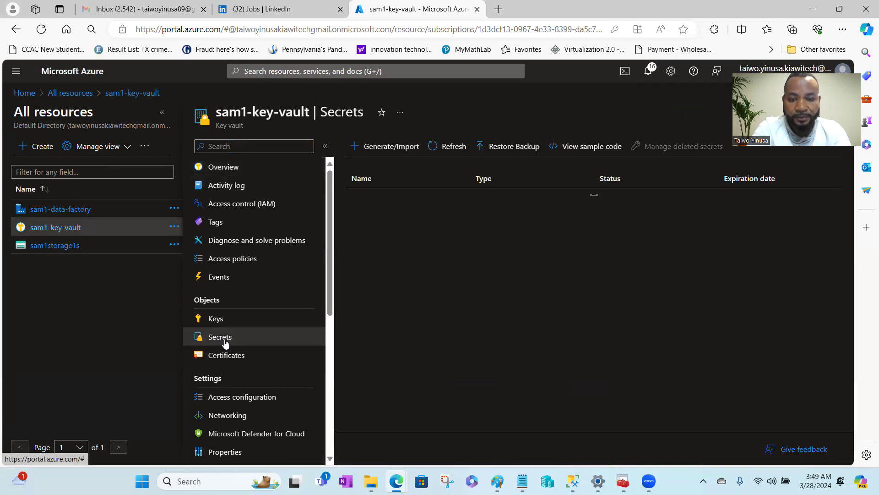
left_click(379, 151)
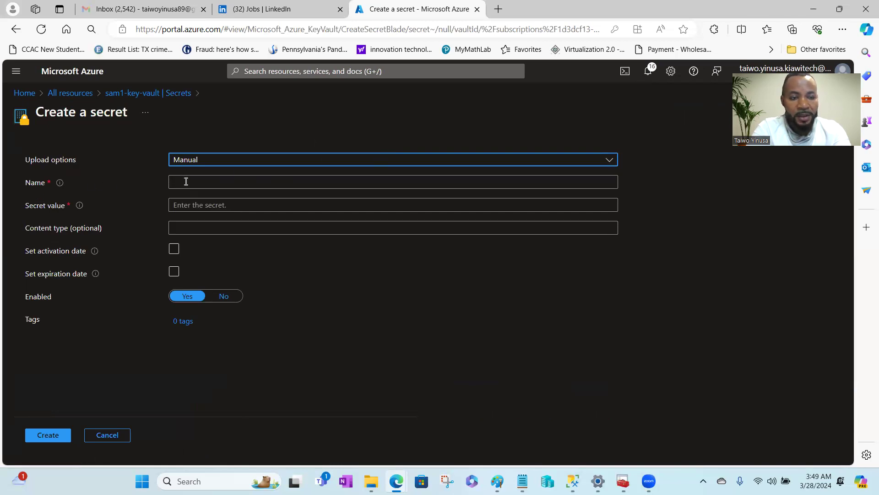
left_click(200, 180)
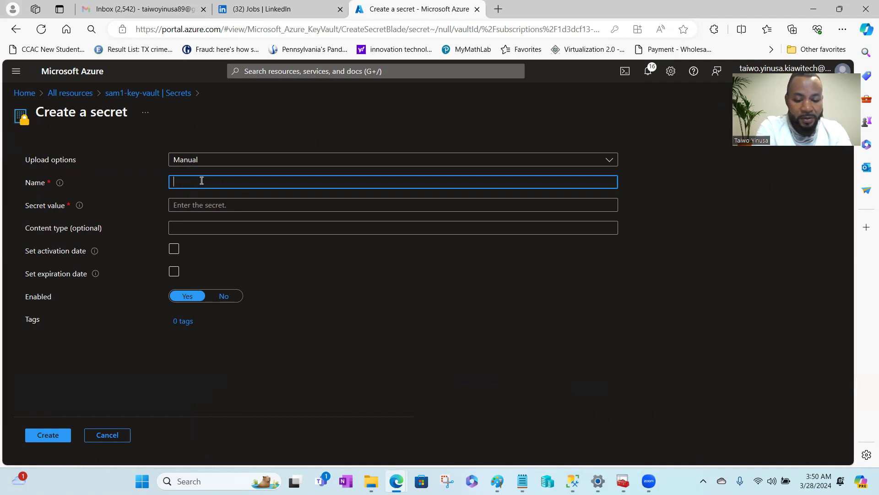
type("username")
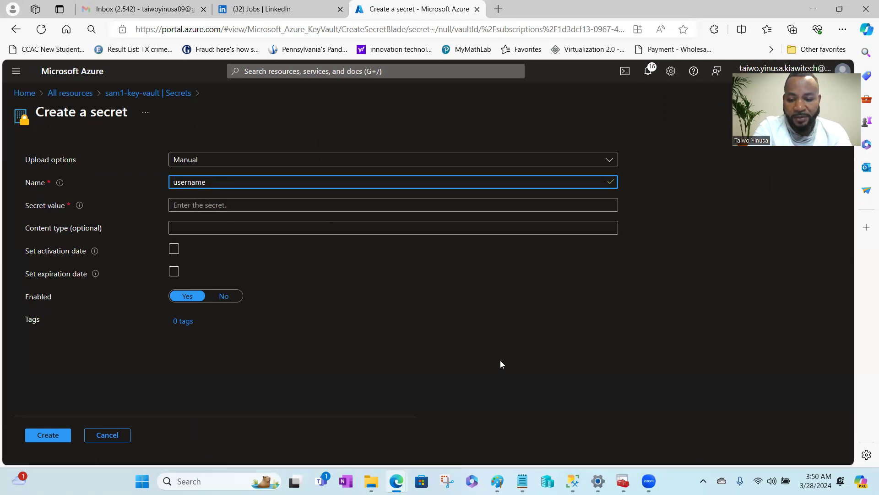
Step: Copy the login name from the Create Login statement in SQL Server Management Studio and paste it as the secret value in the Azure portal
mouse_move(573, 481)
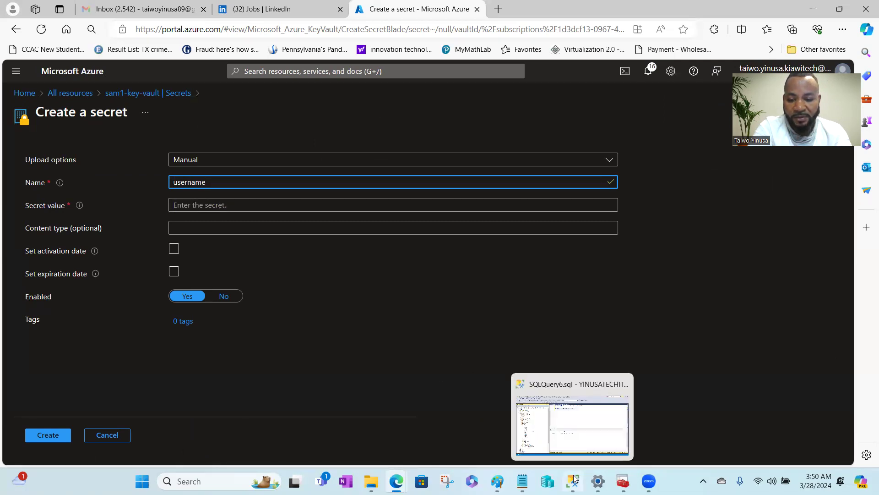
left_click(583, 420)
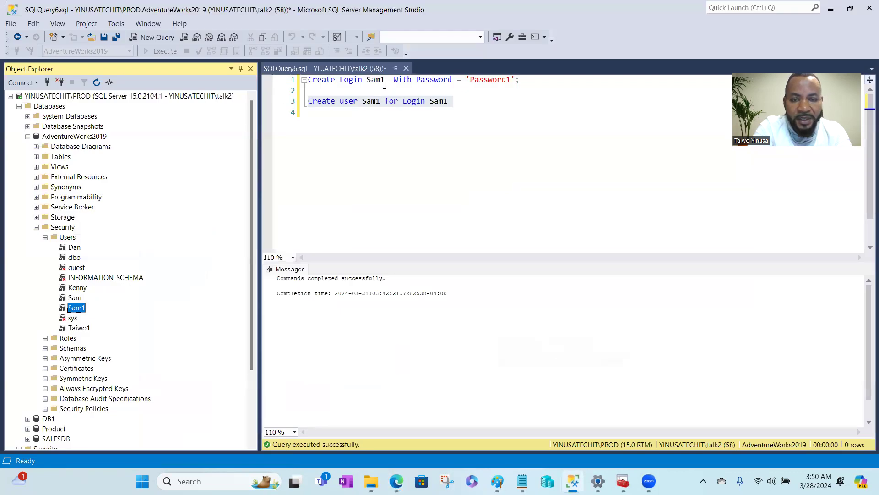
left_click(385, 81)
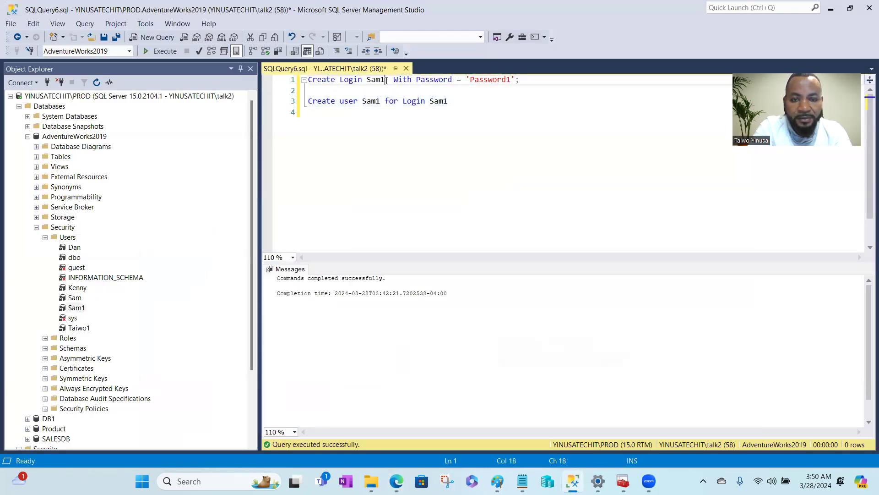
left_click_drag(387, 81, 367, 81)
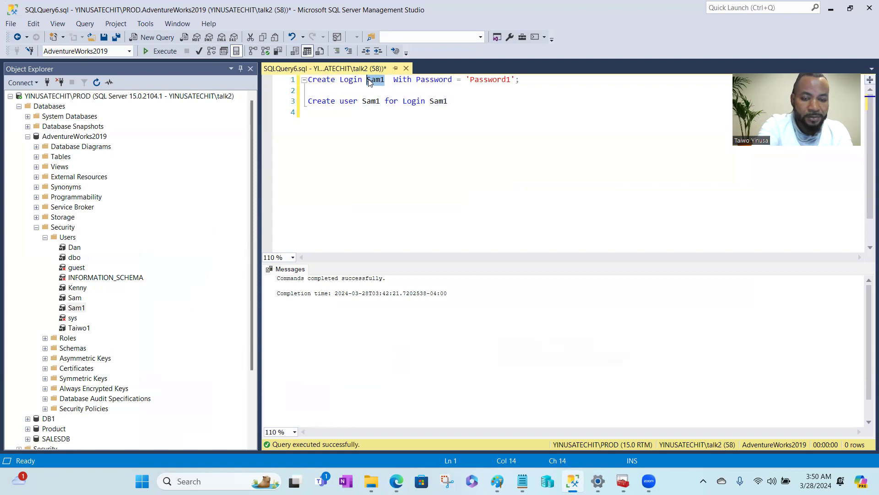
left_click(831, 9)
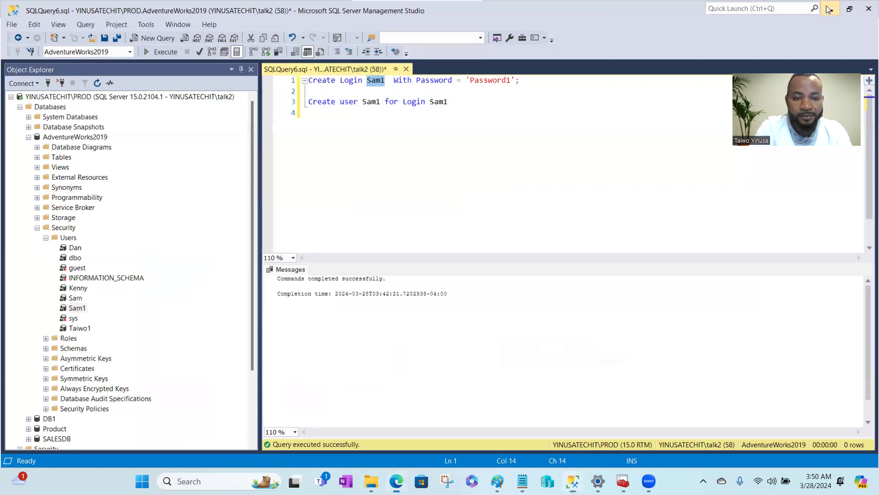
left_click(211, 206)
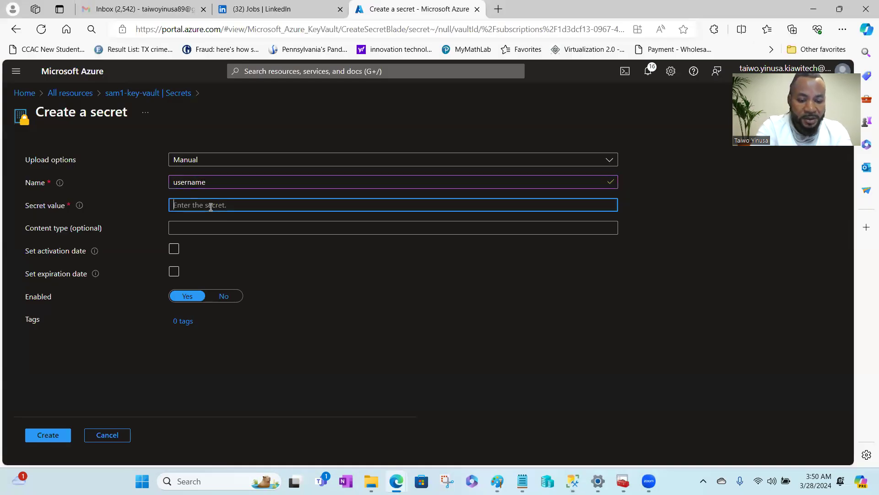
key("ctrl+v")
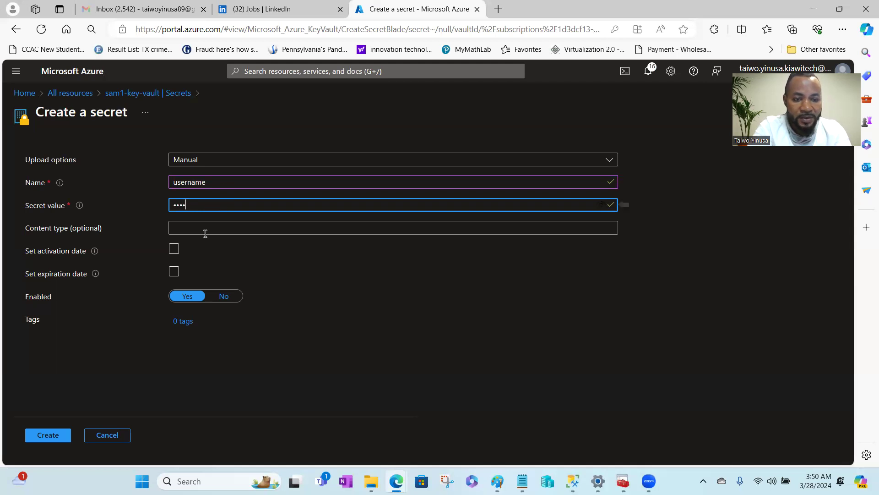
Step: Switch to SQL Server Management Studio and copy the AdventureWorks2019 database name from Object Explorer
left_click(215, 225)
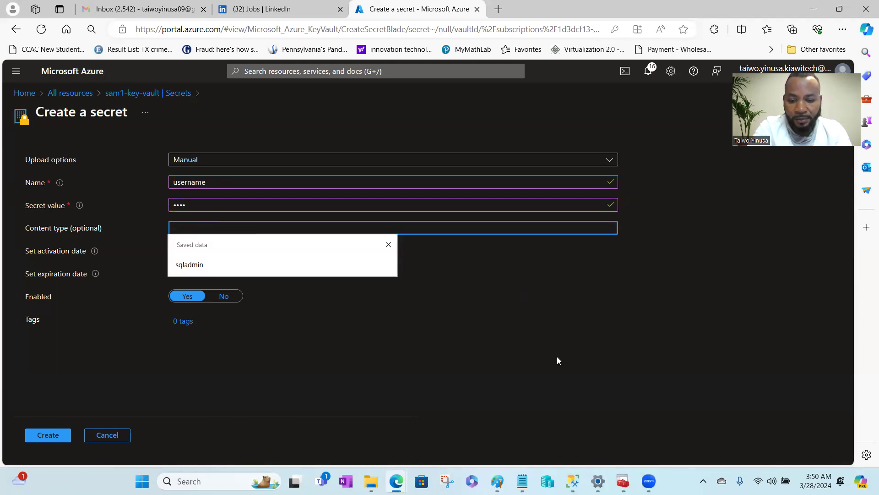
mouse_move(572, 479)
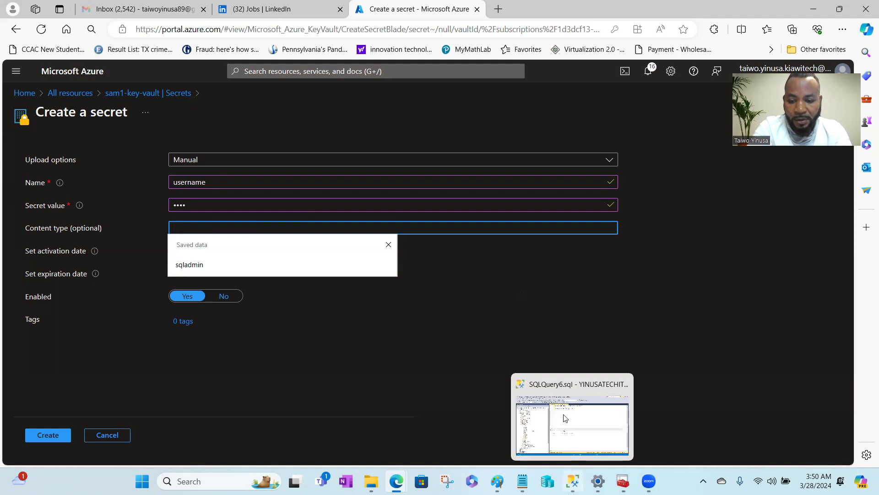
left_click(592, 412)
double_click(100, 51)
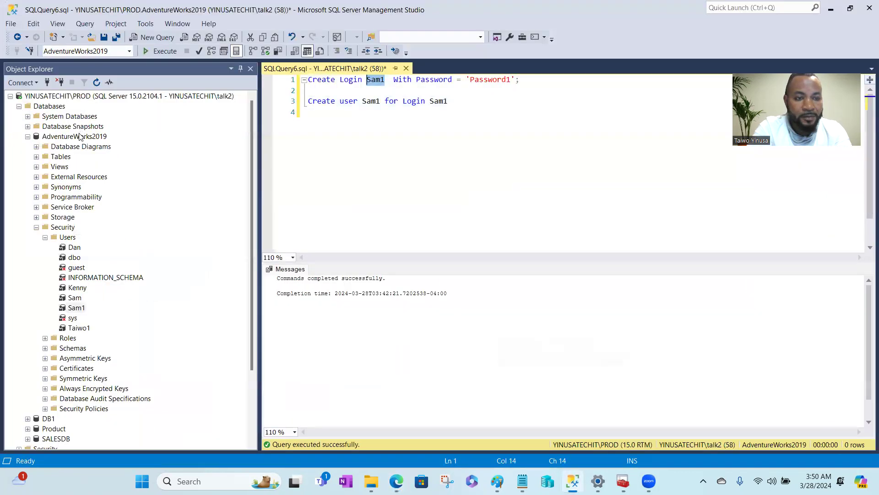
right_click(79, 136)
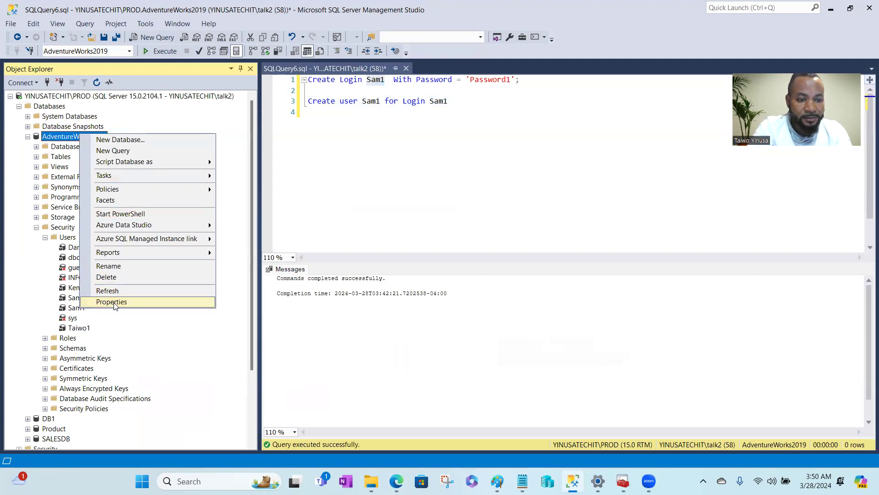
left_click(110, 266)
key("ctrl+c")
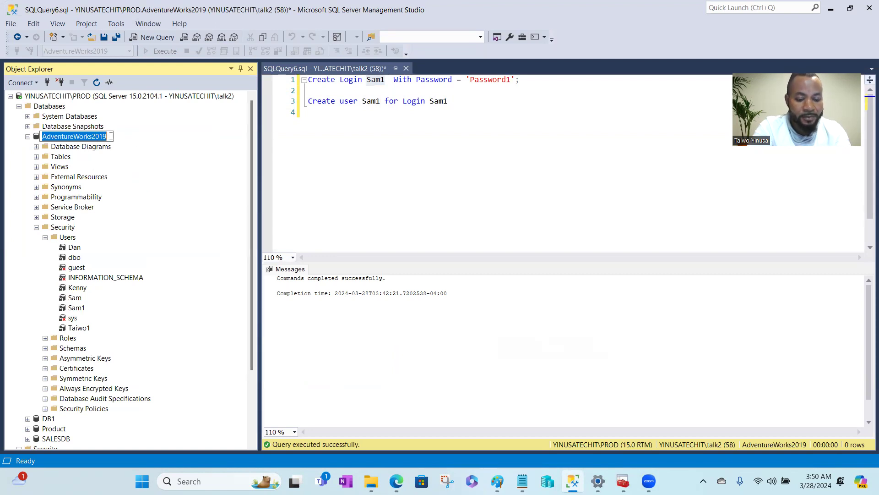
Step: Back in the Azure portal, set the secret's content type to AdventureWorks2019 username and create the secret
left_click(841, 9)
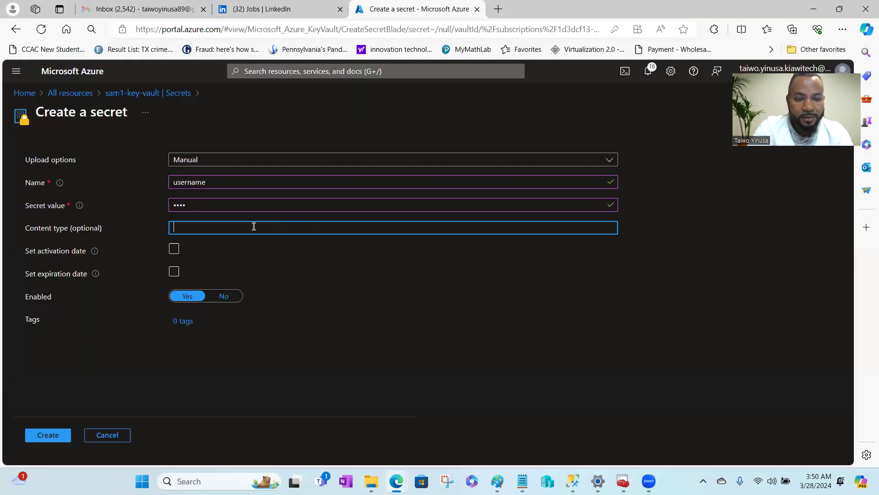
left_click(253, 227)
key("ctrl+v")
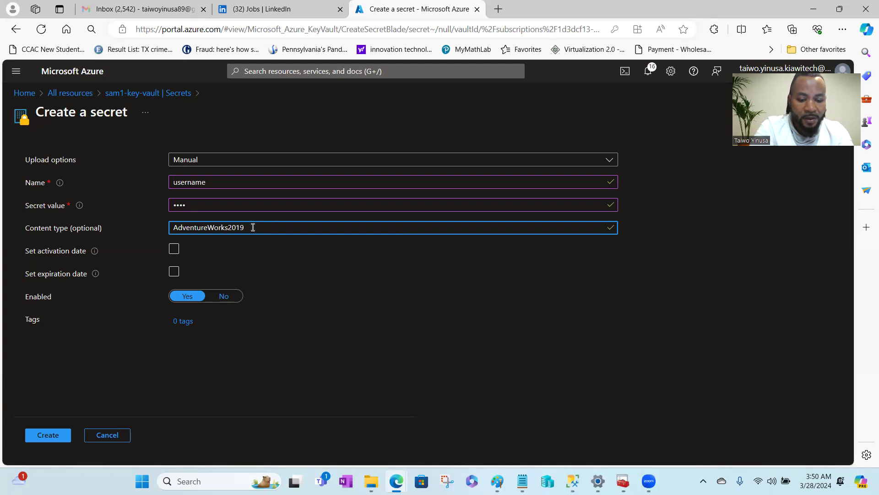
type("username")
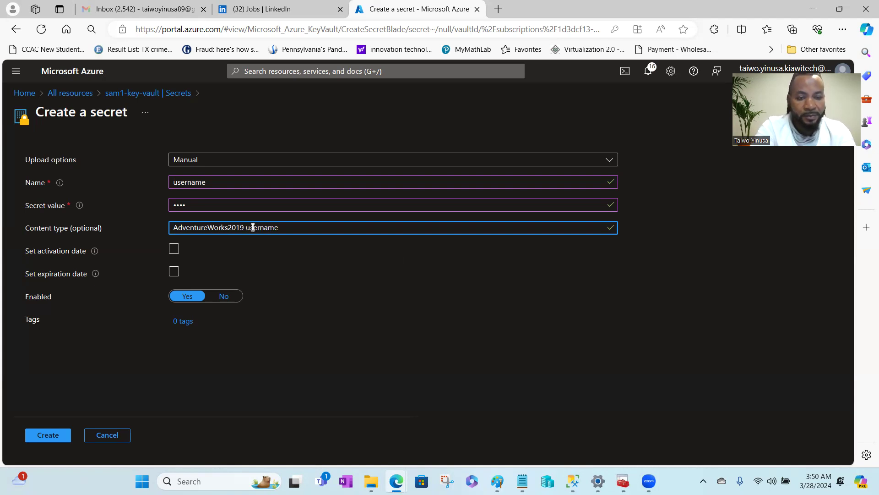
left_click(42, 436)
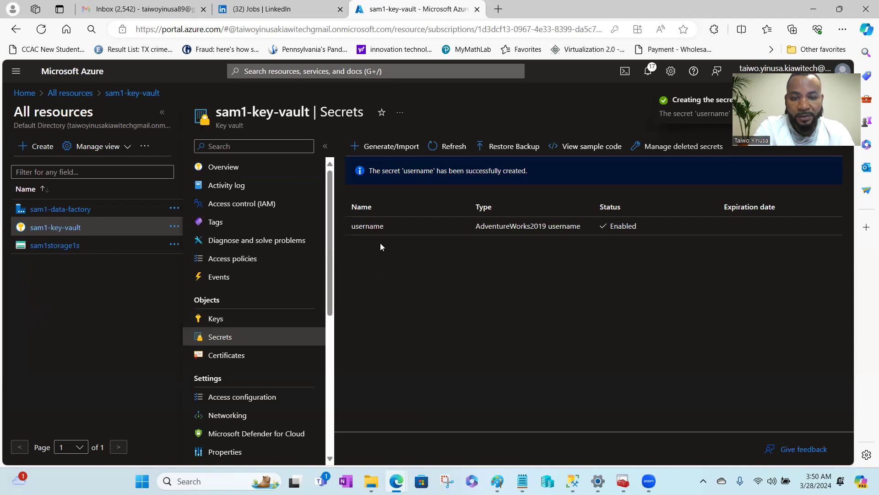
Step: Refresh the key vault's secrets list and start creating another manual secret
left_click(439, 150)
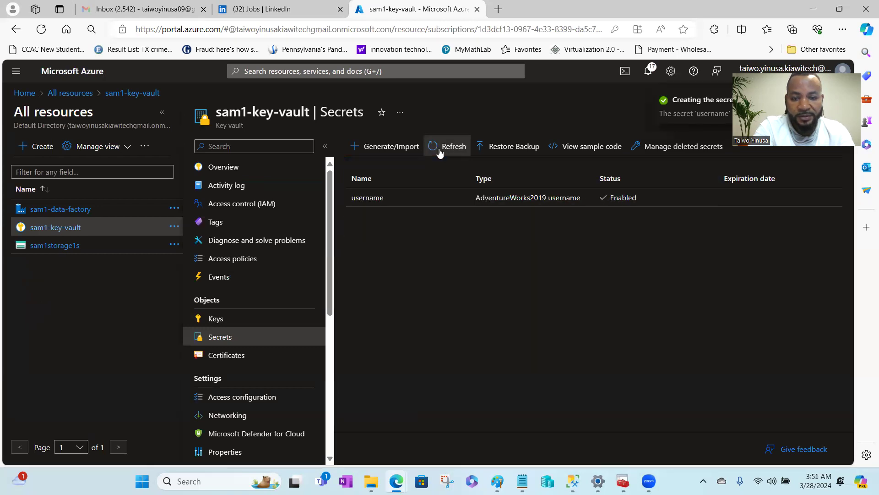
double_click(523, 209)
left_click(397, 156)
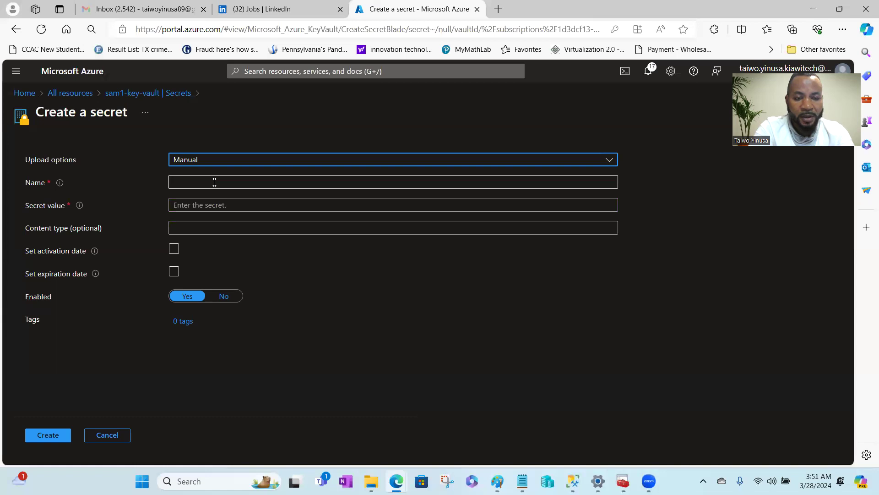
left_click(214, 182)
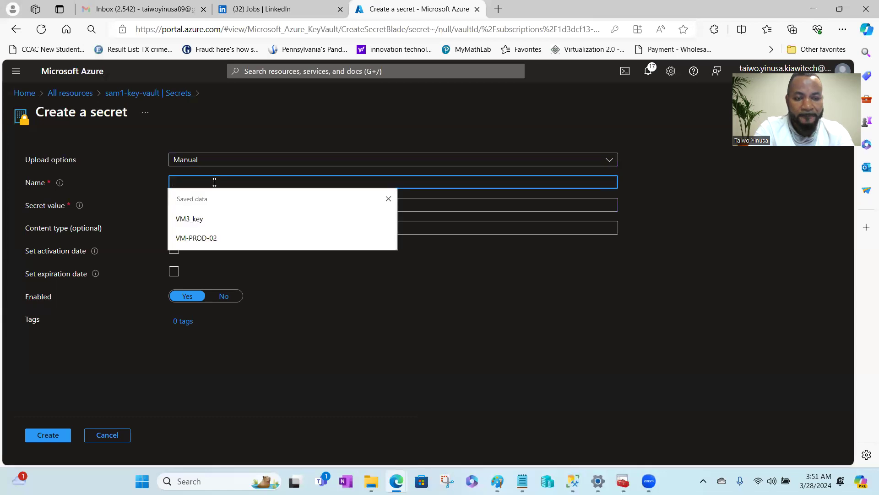
type("Onprem")
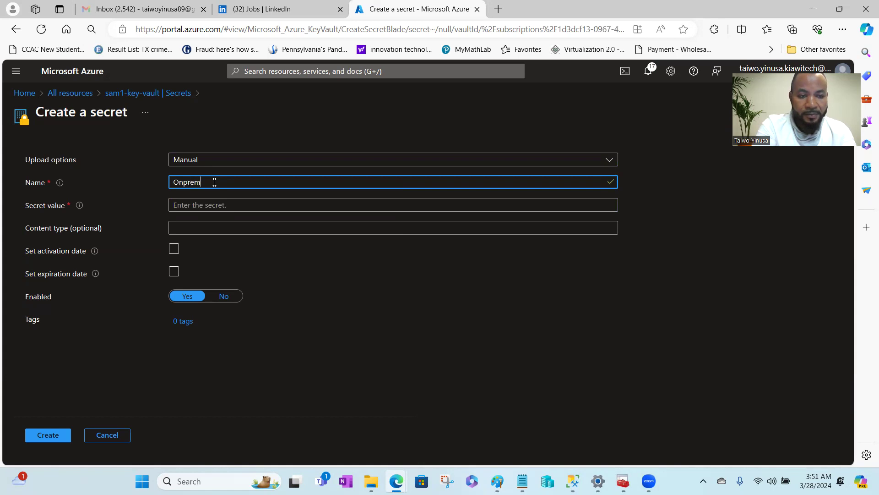
key("BackSpace")
key("BackSpace")
key("BackSpace")
key("BackSpace")
key("BackSpace")
key("BackSpace")
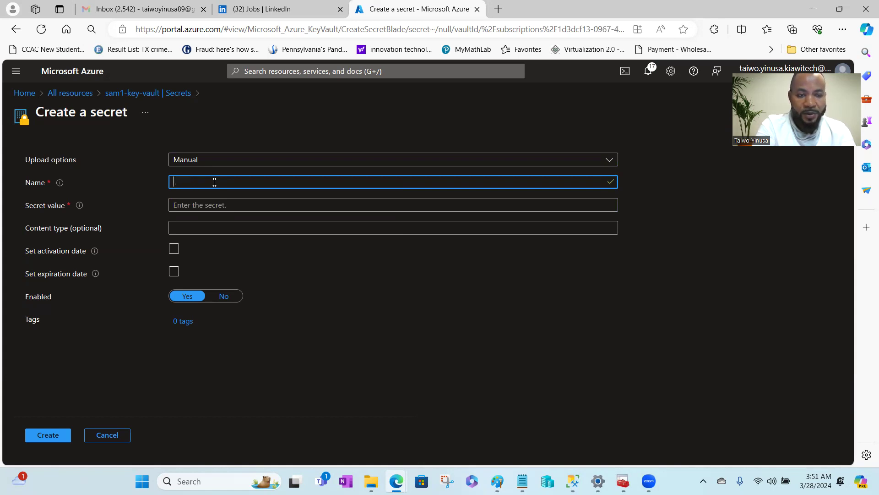
Step: Name the new secret AdventureWorks2019password, reusing the copied database name
key("ctrl+v")
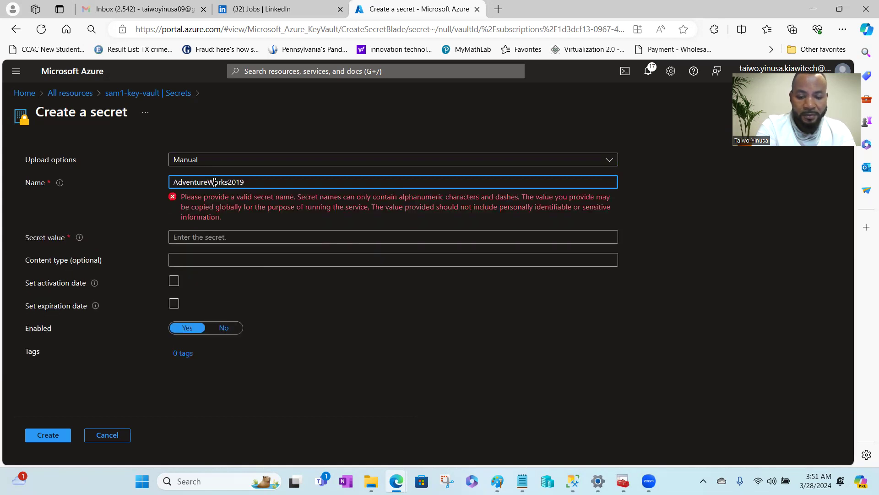
key("BackSpace")
type("passwor")
type("d")
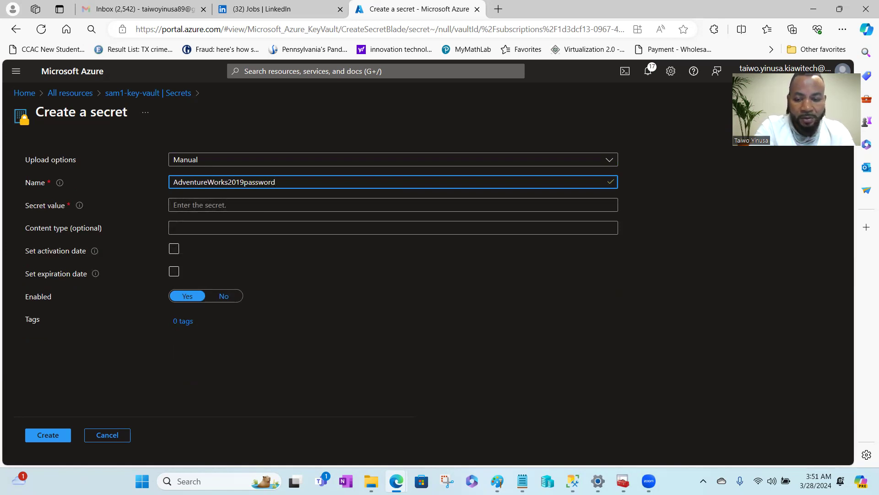
Step: Copy the login password from the SQL Server Management Studio query and enter it as the new secret's value in the Azure portal
mouse_move(573, 481)
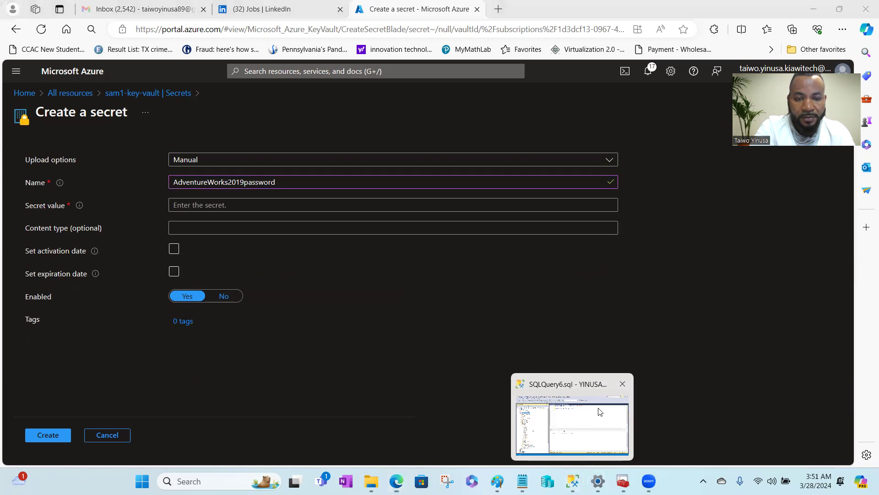
left_click(600, 411)
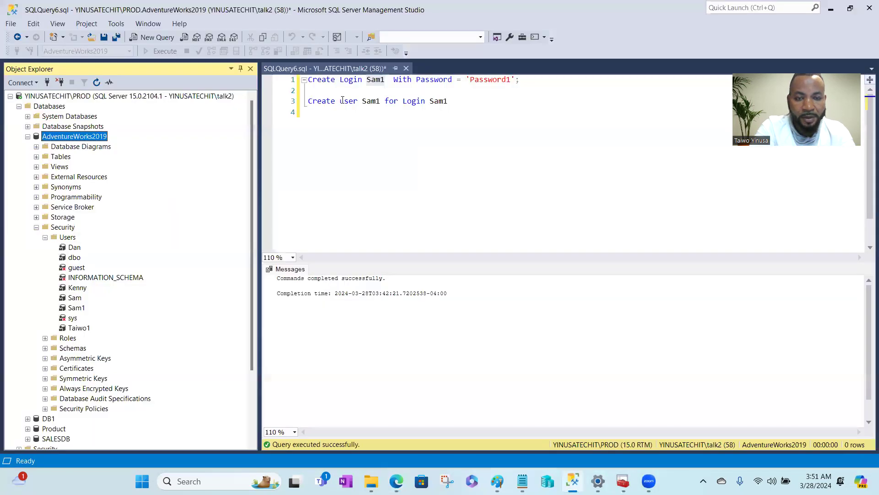
double_click(497, 80)
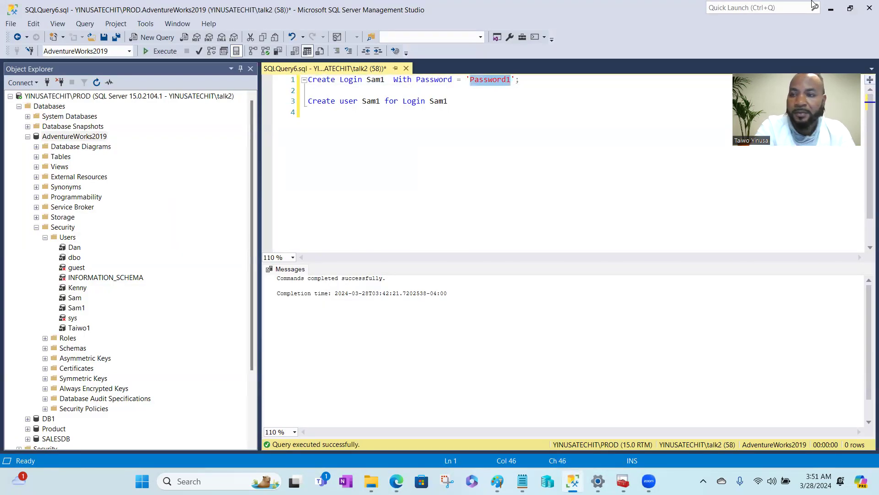
key("alt+Tab")
left_click(234, 206)
key("ctrl+v")
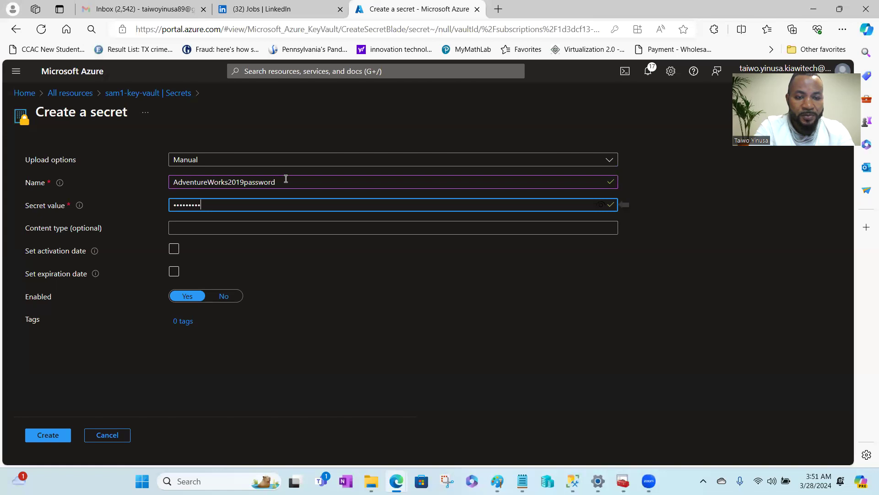
Step: Shorten the new secret's name to password by removing the AdventureWorks2019 prefix
left_click_drag(243, 181, 184, 181)
key("BackSpace")
key("BackSpace")
key("BackSpace")
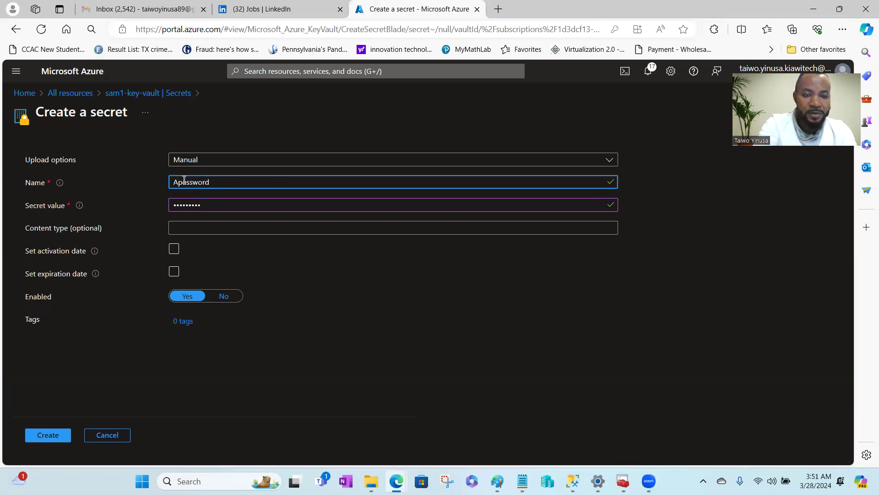
Step: For the secret's content type, switch to SQL Server Management Studio and copy the AdventureWorks2019 database name from Object Explorer
left_click(189, 224)
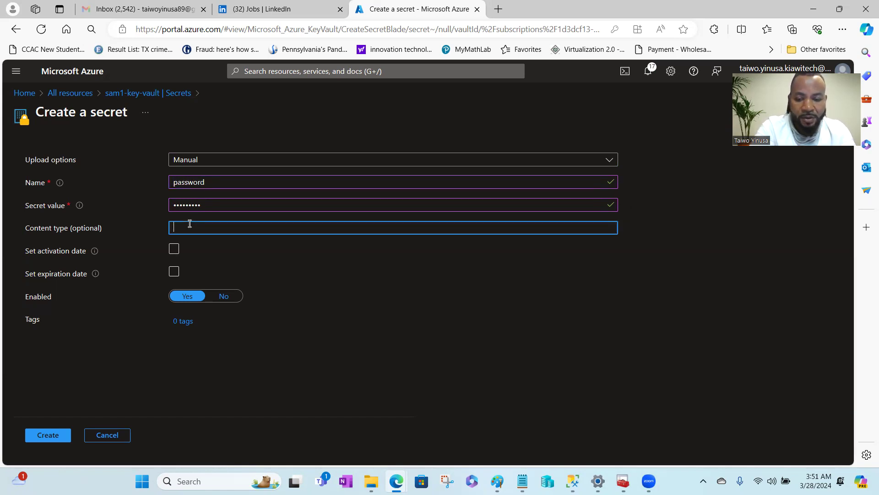
mouse_move(573, 481)
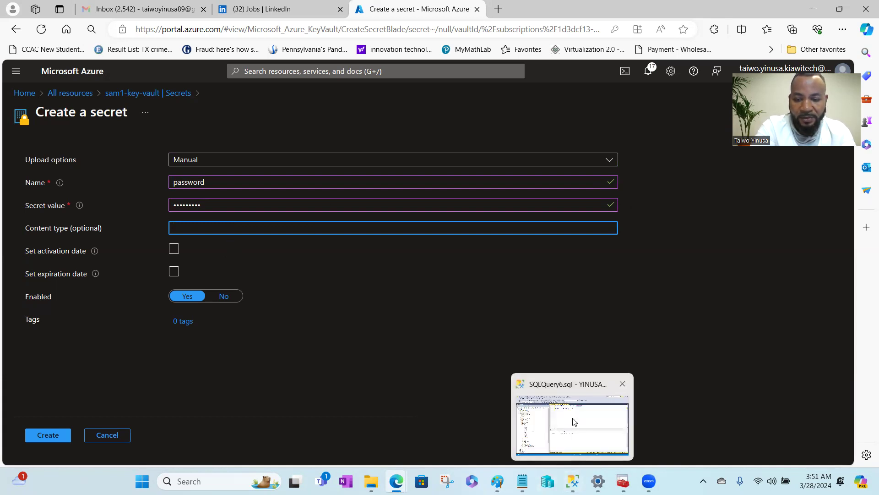
left_click(572, 421)
right_click(65, 136)
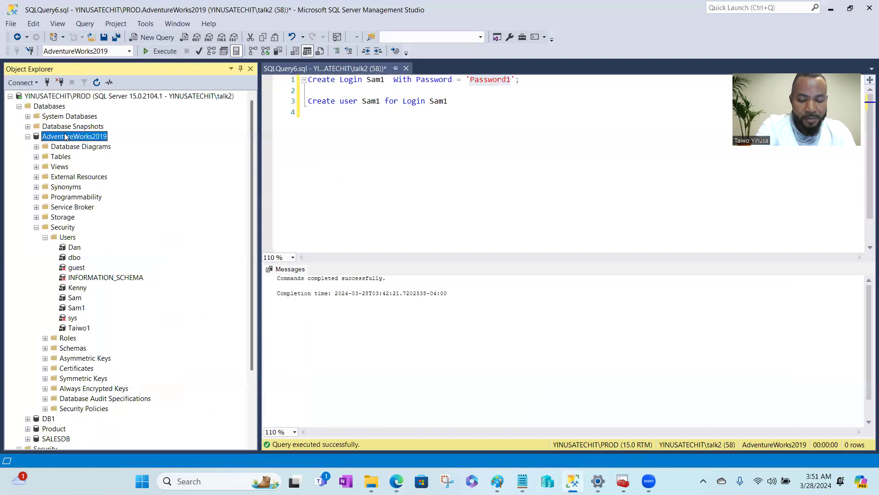
left_click(93, 266)
key("ctrl+c")
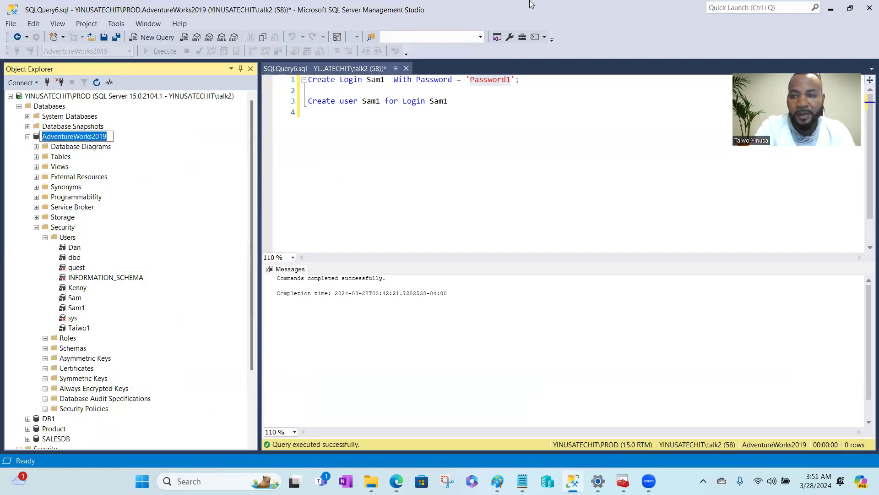
left_click(831, 9)
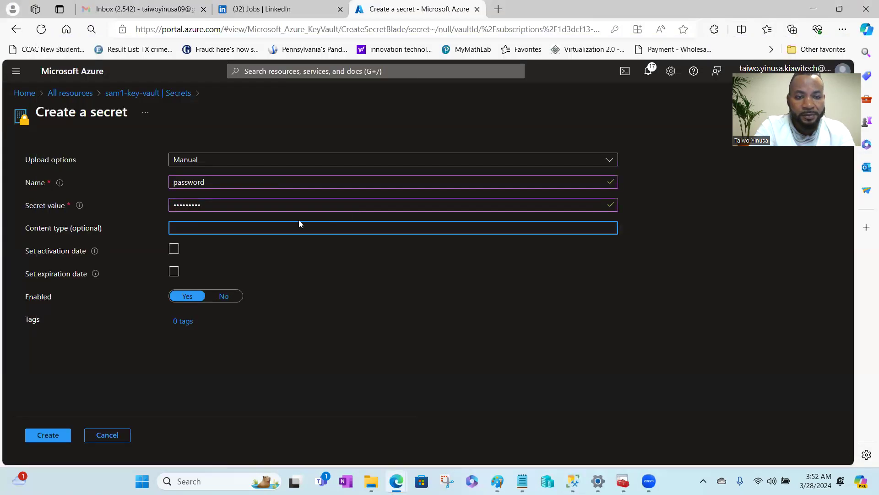
Step: Set the secret's content type to AdventureWorks2019 Password in the Azure portal and create the secret
key("ctrl+v")
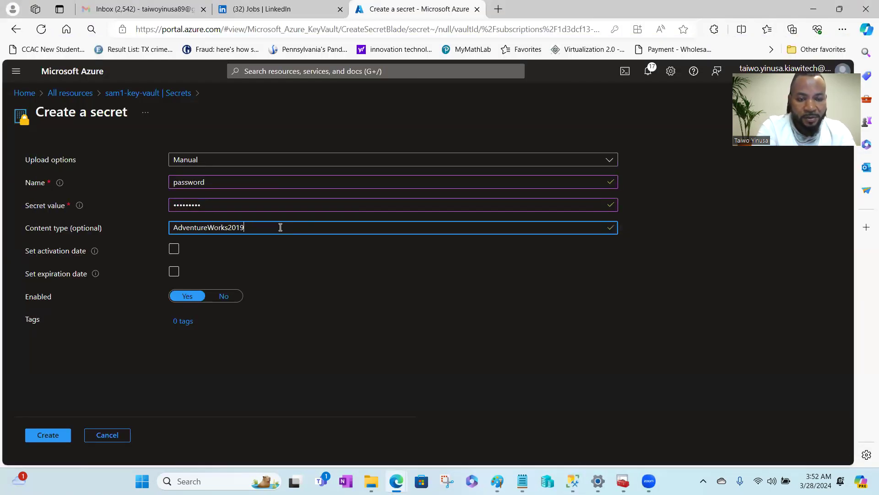
type("Password")
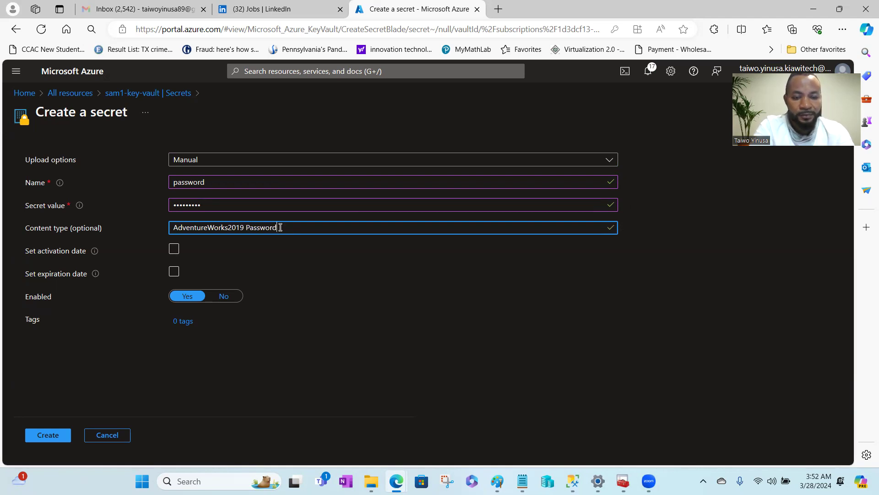
left_click(36, 437)
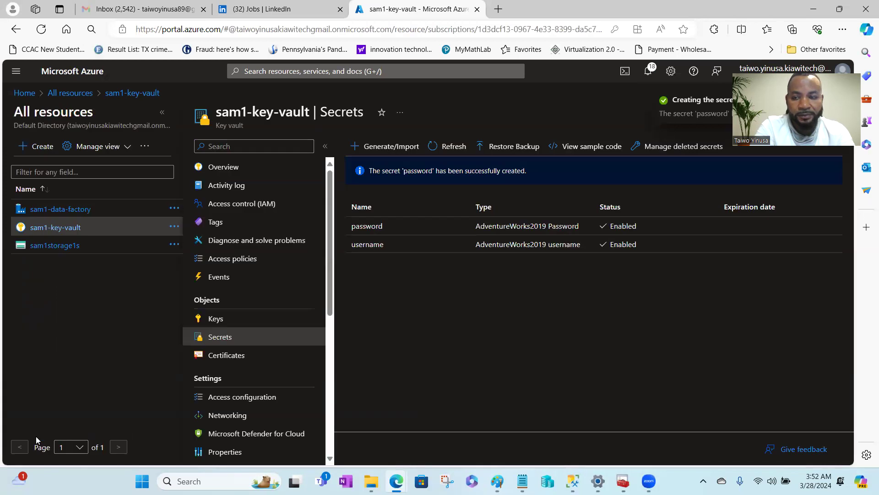
Step: Try out the activation and expiration date options on another new secret and discard it
left_click(396, 147)
left_click(174, 248)
left_click(174, 250)
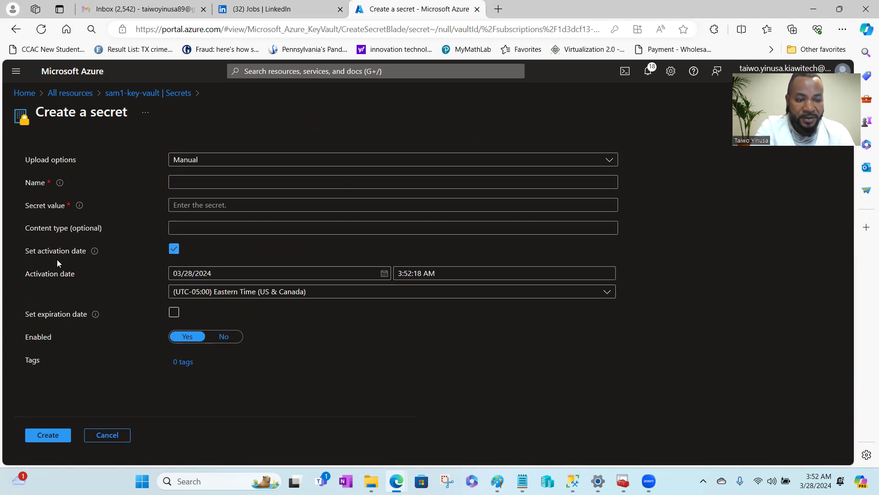
left_click(175, 249)
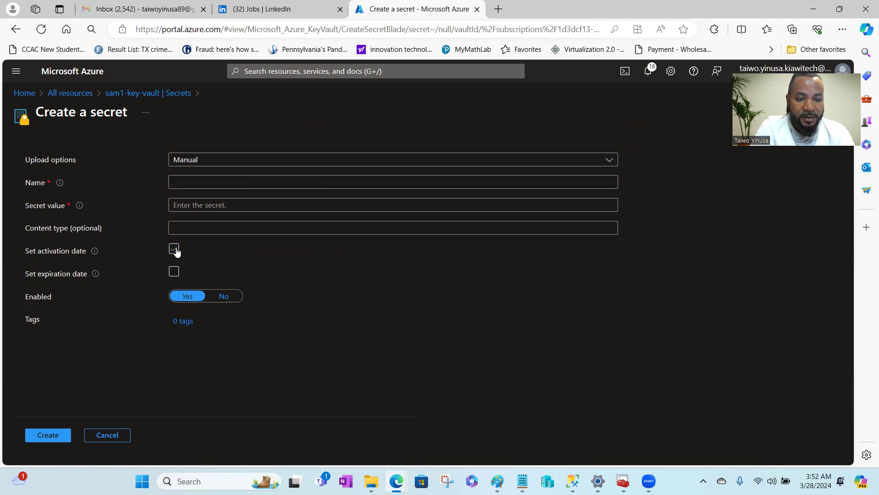
left_click(173, 273)
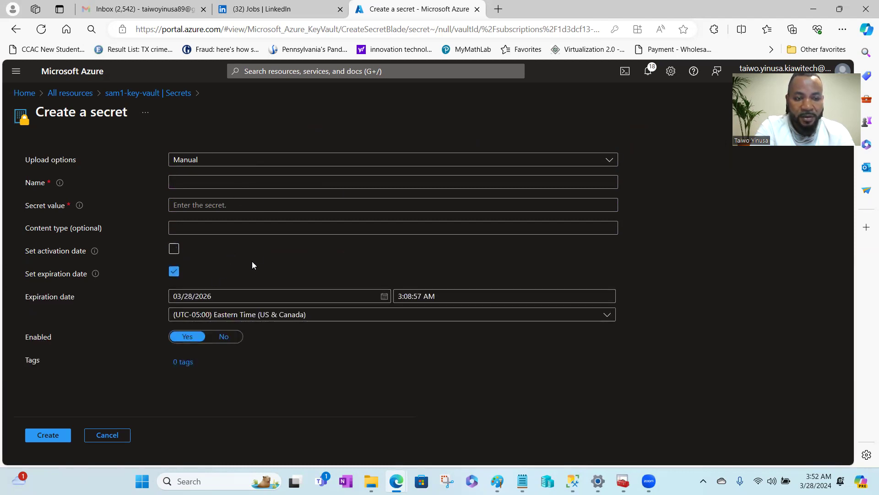
left_click(174, 271)
left_click(101, 437)
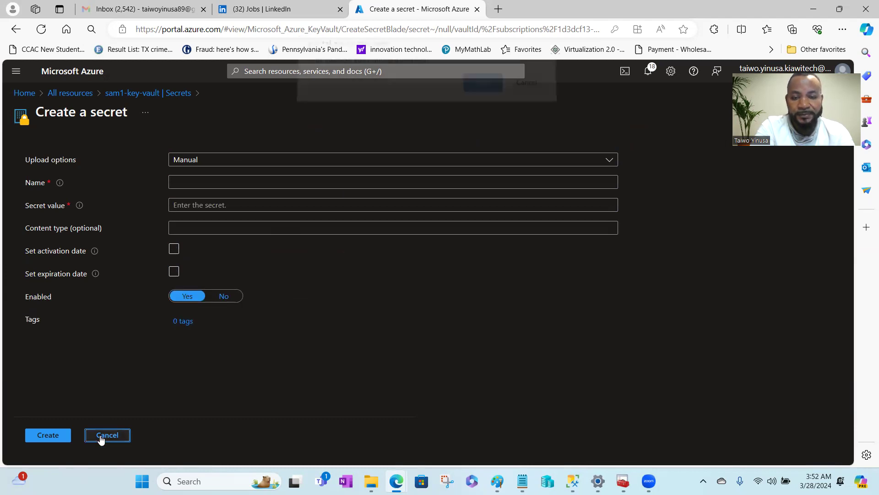
left_click(482, 95)
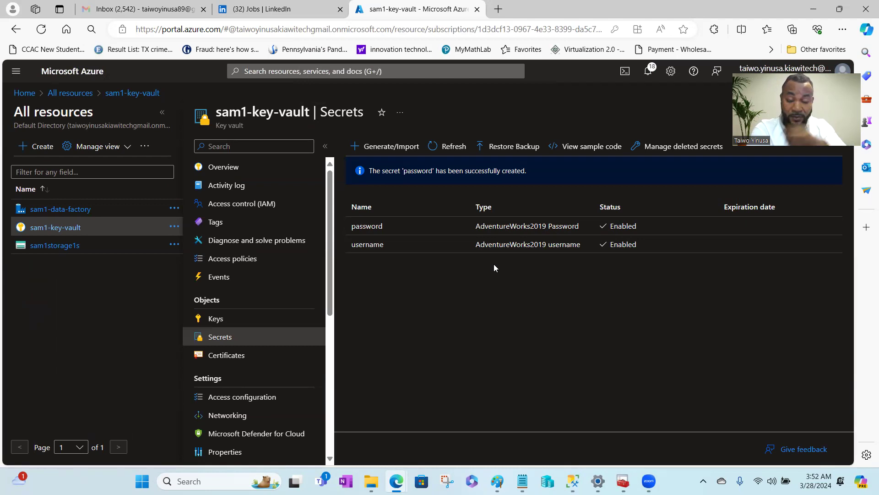
Step: Launch Azure Data Factory Studio for sam1-data-factory and show its integration runtimes
left_click(67, 210)
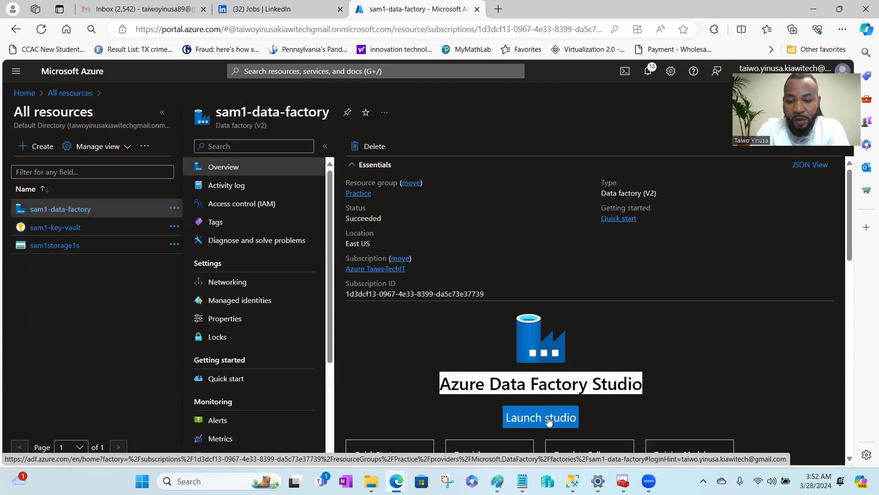
left_click(549, 421)
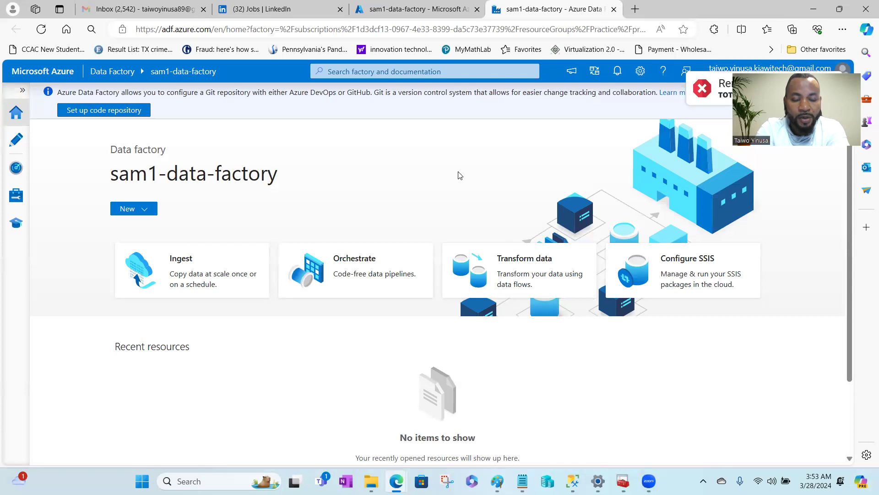
left_click(9, 199)
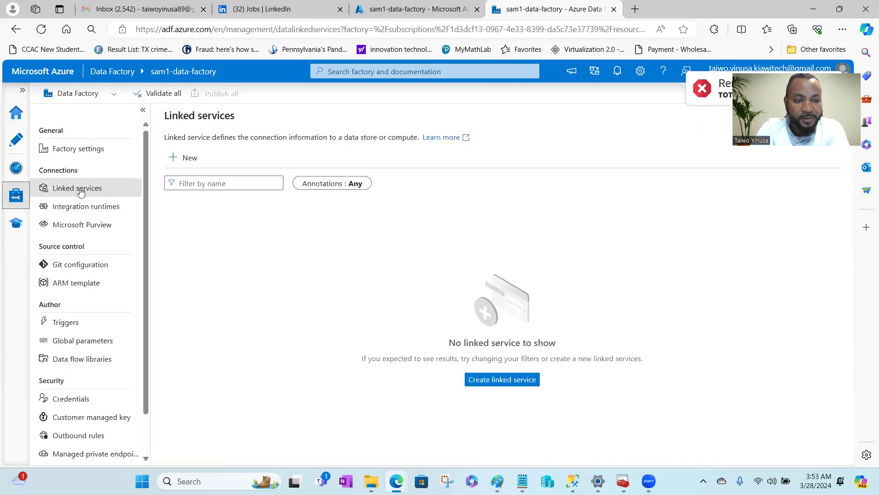
left_click(72, 211)
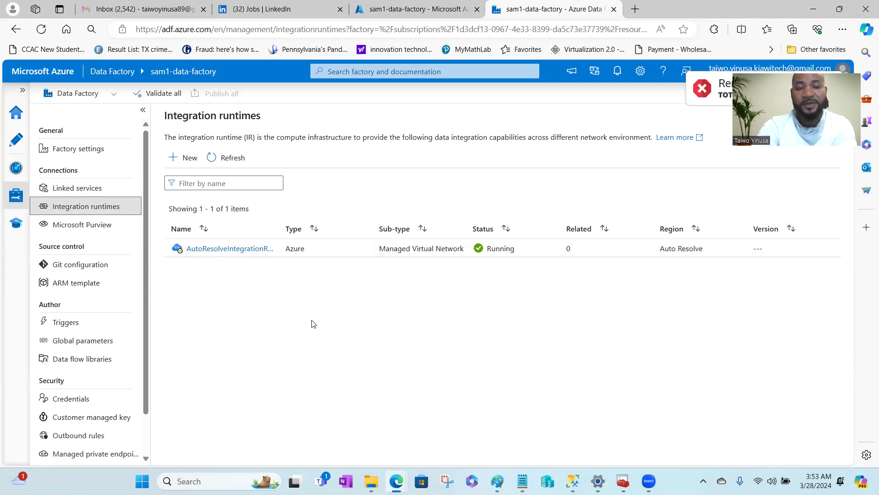
Step: Start setting up a new integration runtime of type Azure, Self-Hosted with the Self-Hosted network environment
left_click(173, 162)
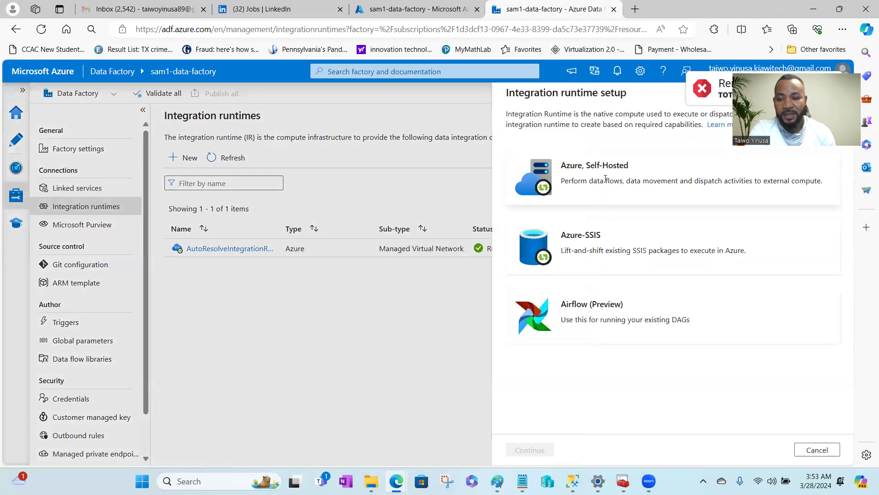
left_click(606, 176)
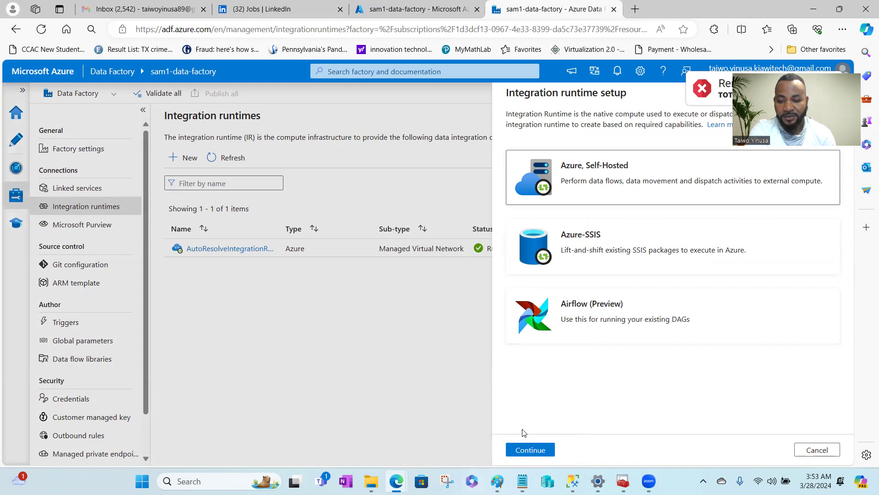
left_click(524, 451)
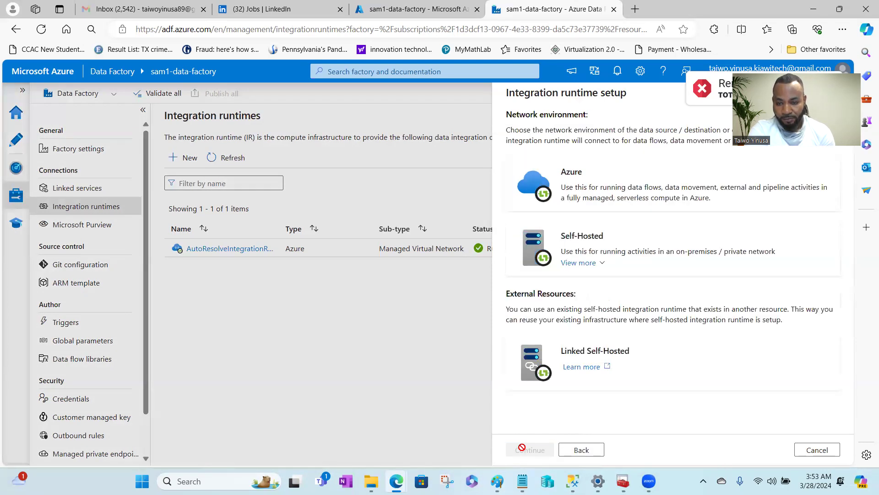
left_click(588, 245)
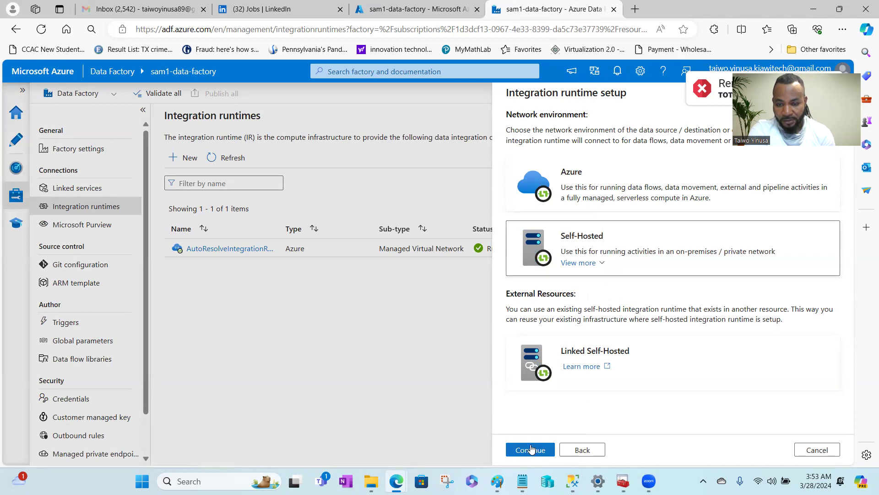
left_click(530, 451)
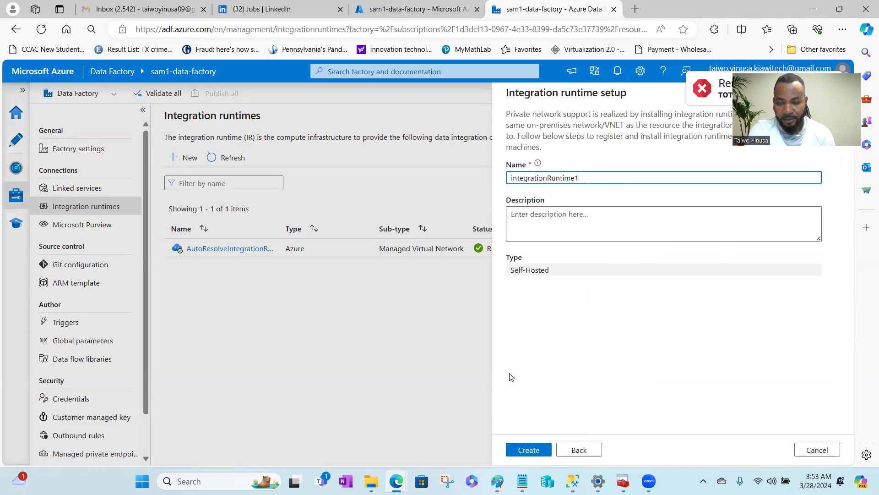
Step: Name the self-hosted integration runtime OnpremIRS and create it
left_click_drag(596, 177, 507, 177)
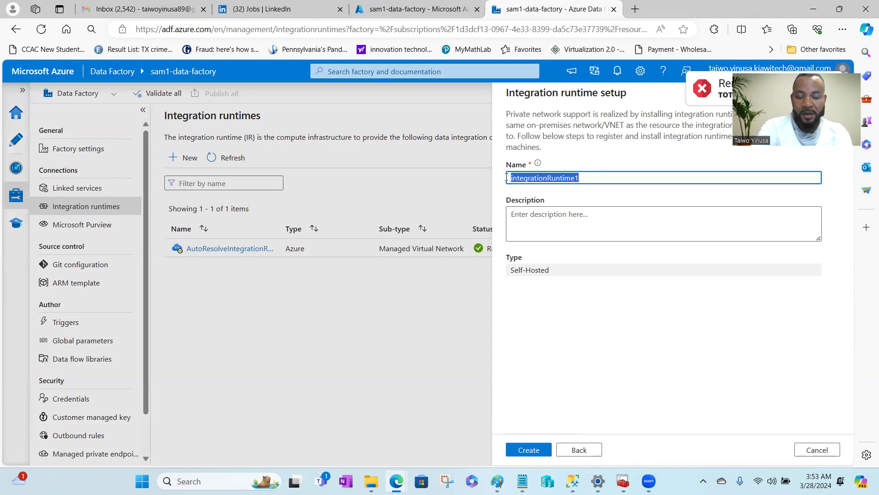
type("On")
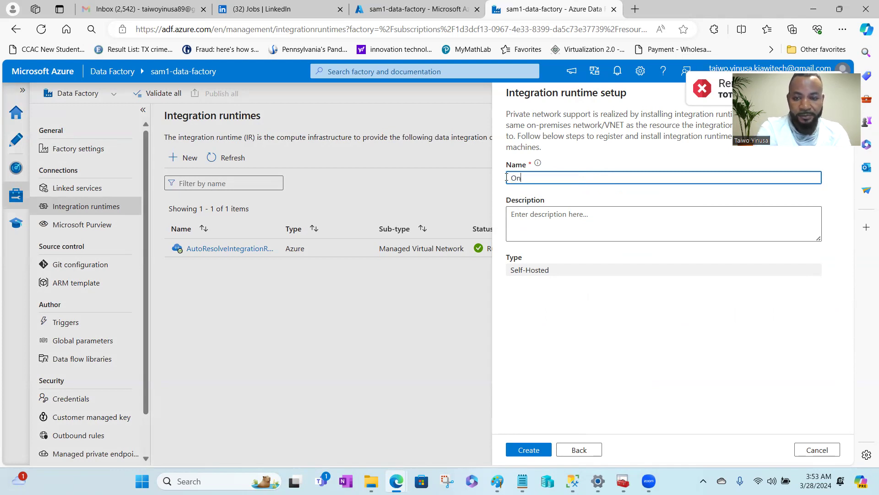
type("prem")
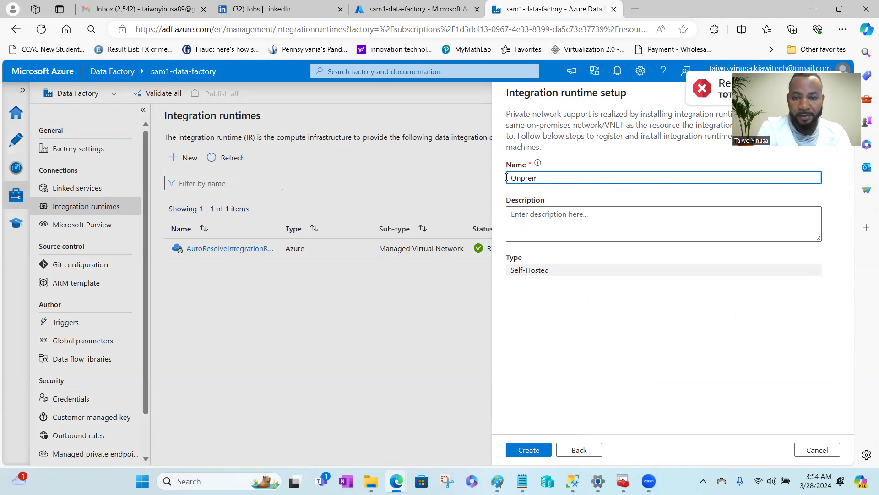
type("I")
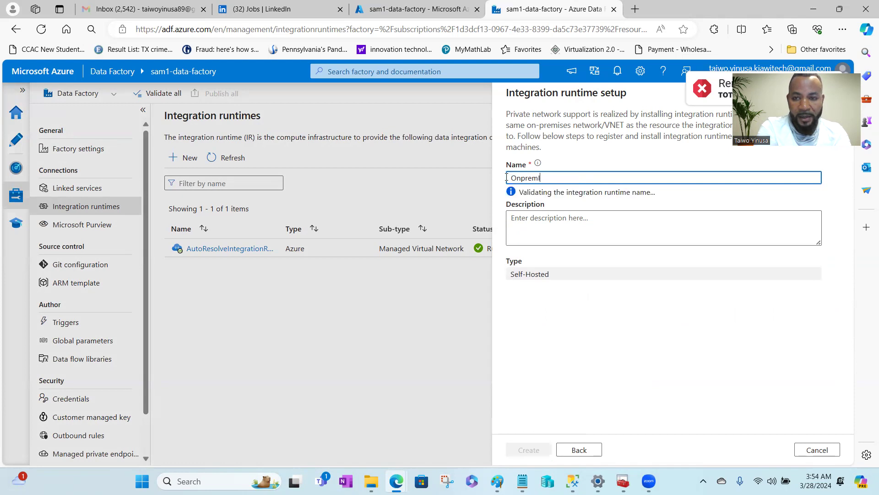
type("R")
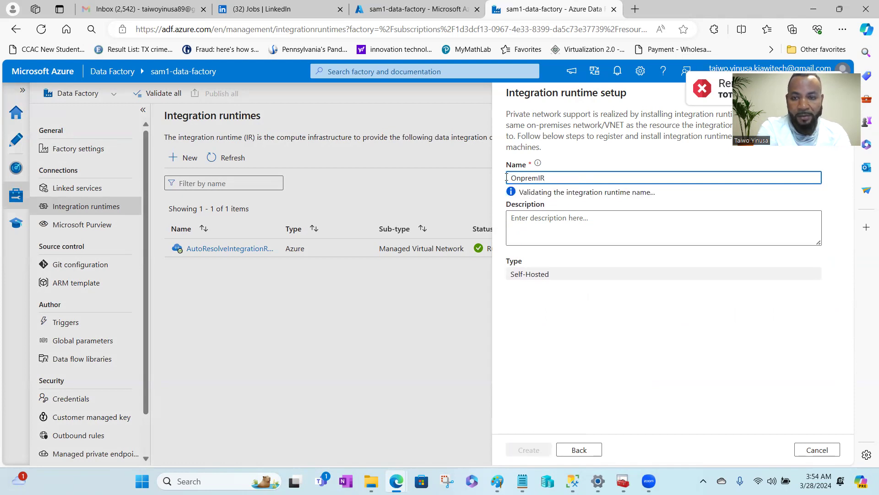
type("S")
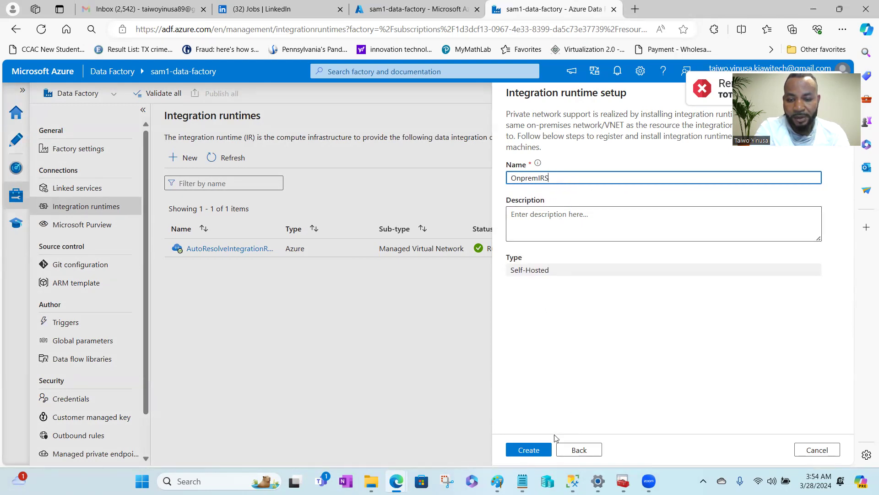
left_click(520, 451)
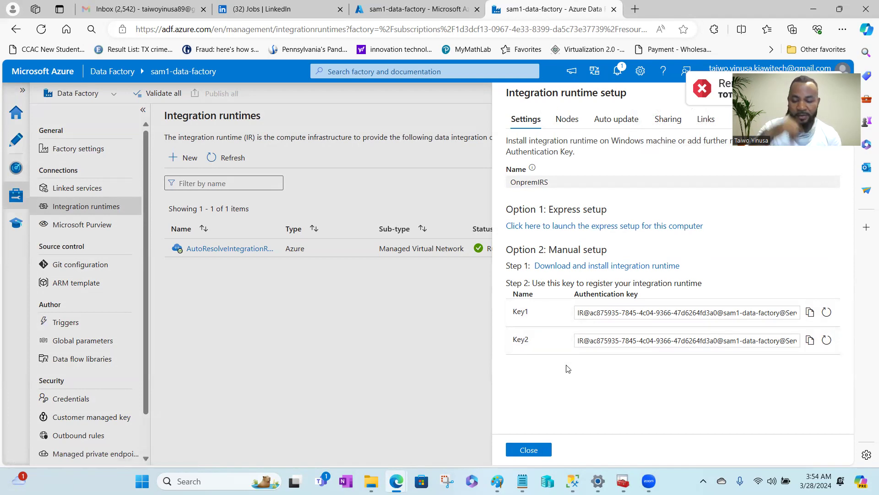
Step: Install and register the OnpremIRS integration runtime on this computer with the express setup, and refresh the integration runtimes list
left_click(616, 231)
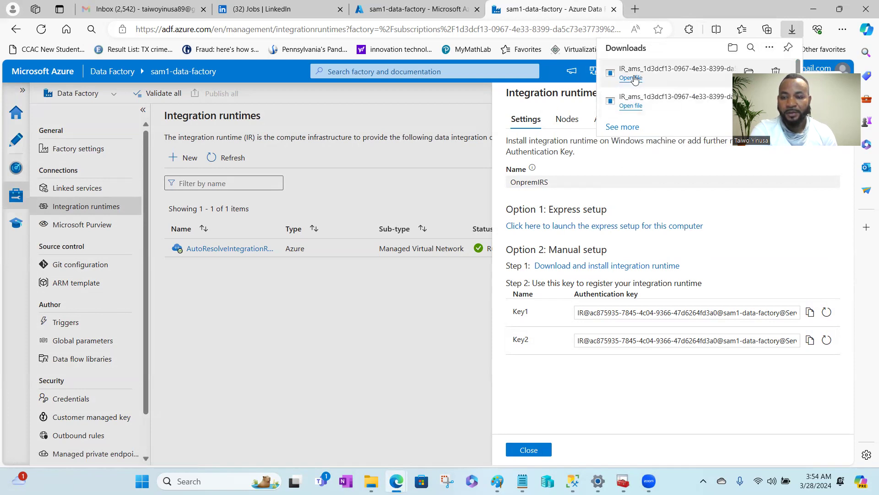
left_click(635, 79)
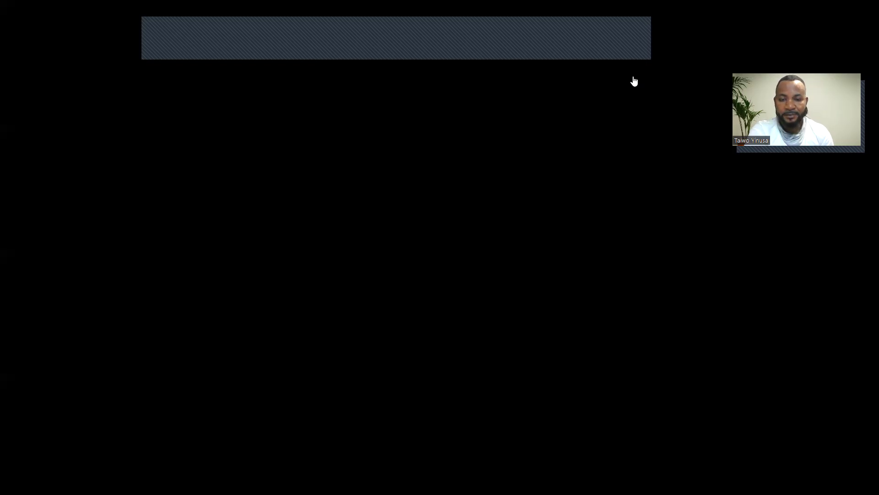
left_click(375, 337)
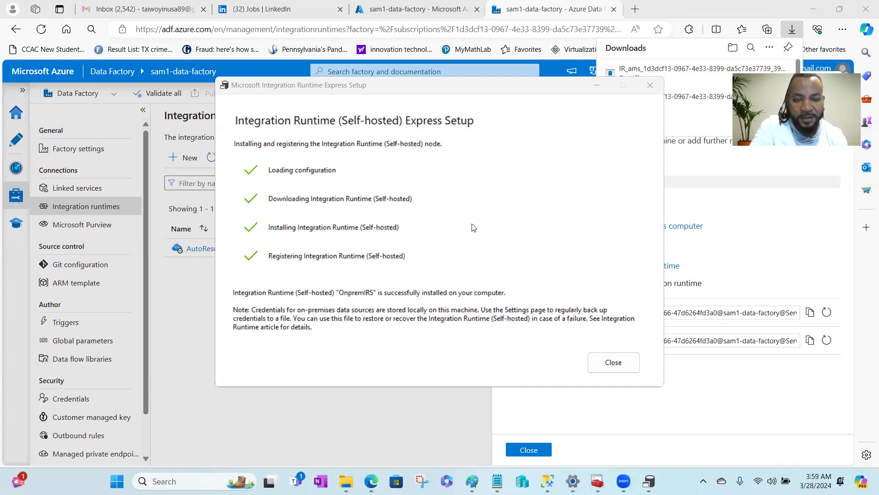
left_click(613, 362)
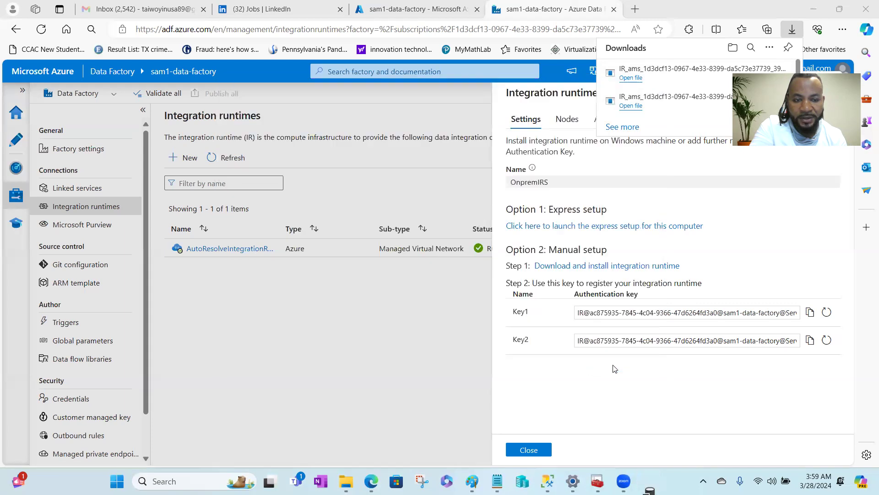
left_click(526, 451)
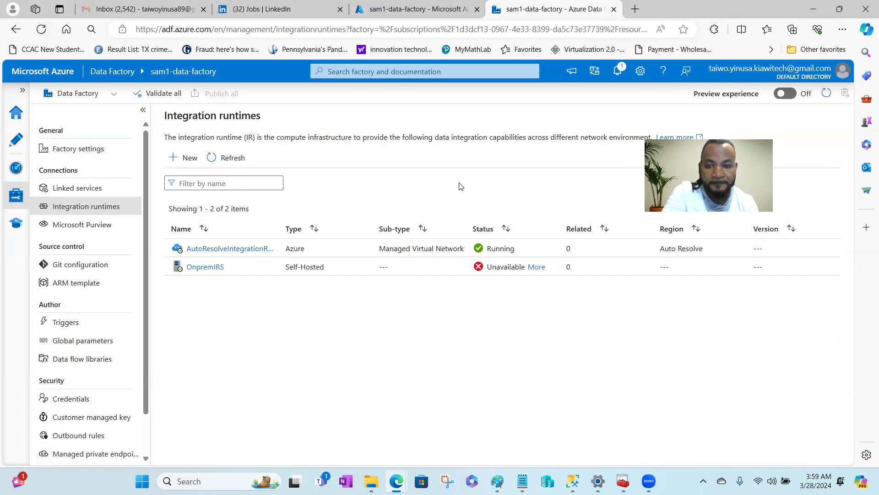
left_click(40, 30)
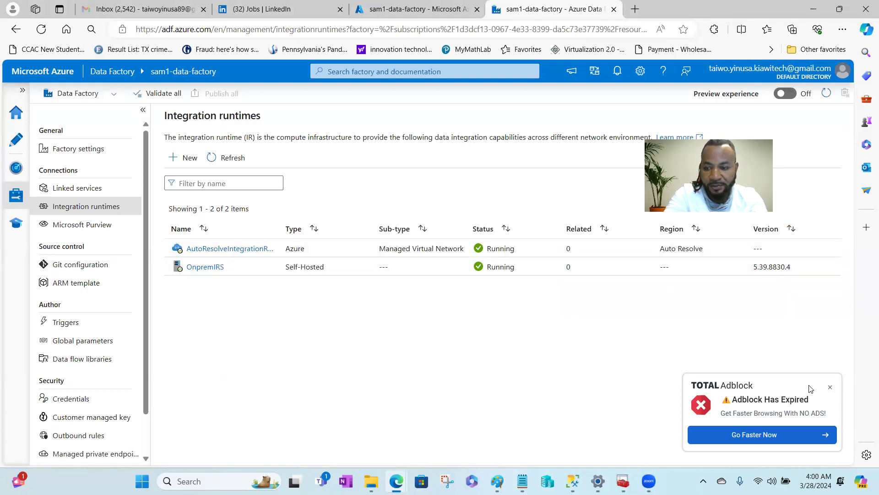
left_click(830, 389)
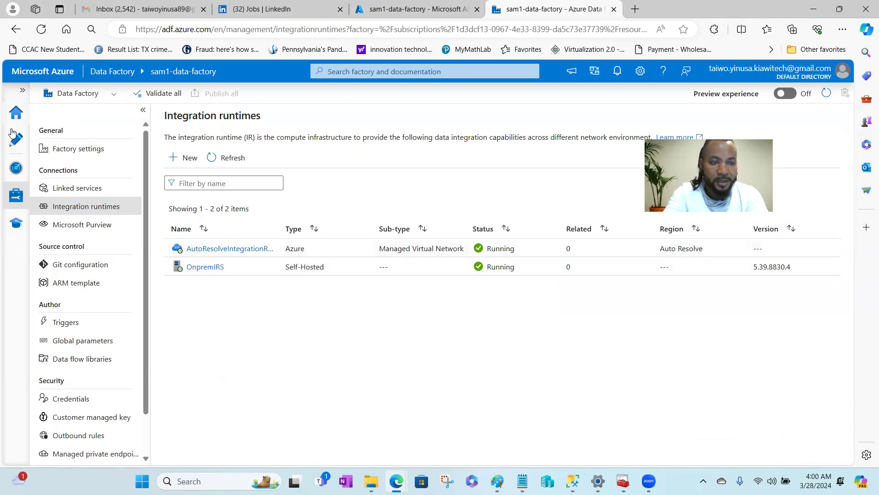
Step: Create a new pipeline in the factory's authoring area and name it Copy-pipeline
left_click(22, 145)
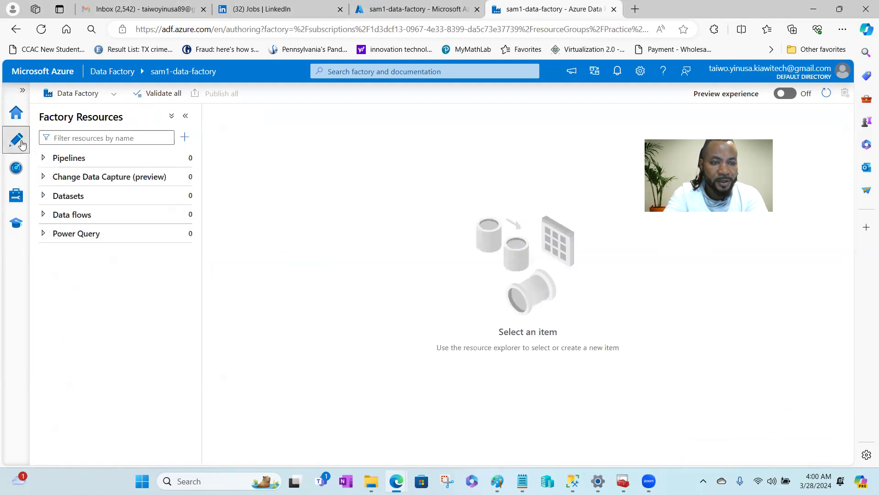
left_click(185, 158)
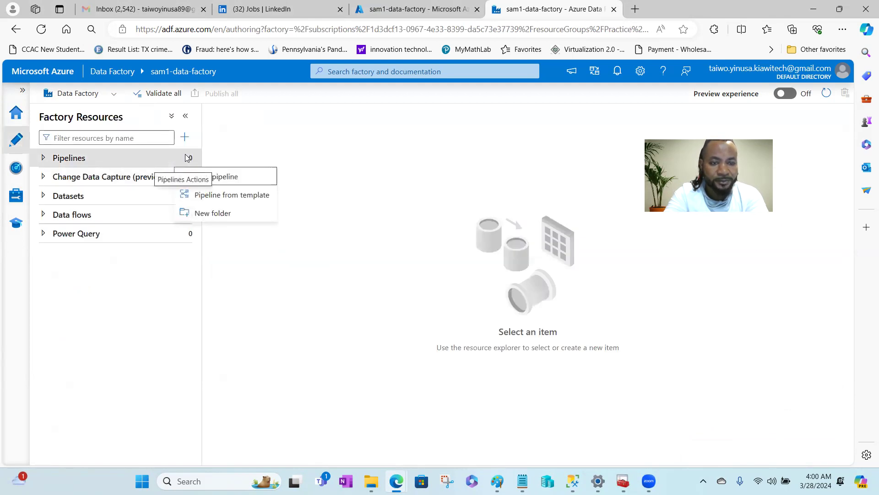
left_click(218, 177)
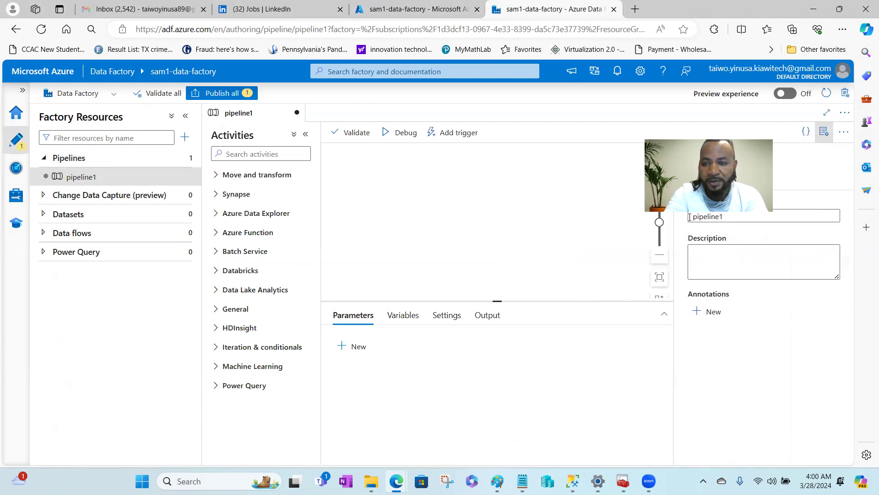
left_click(726, 214)
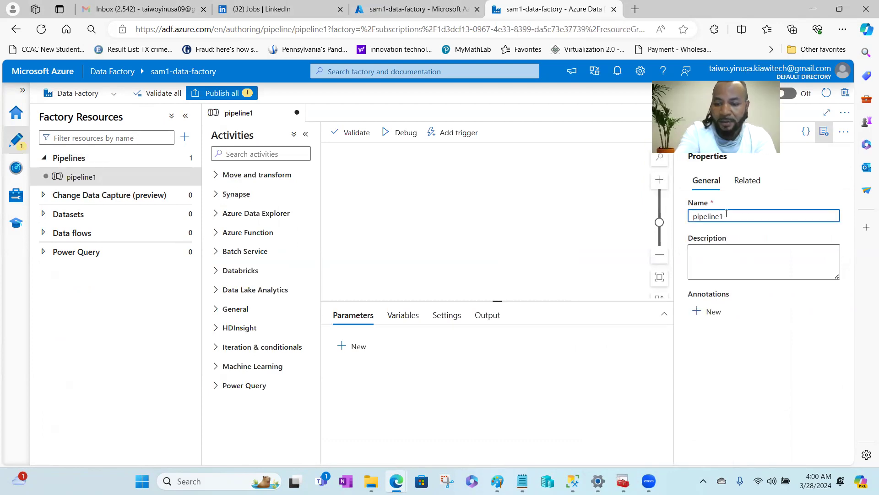
left_click(694, 216)
type("Copy")
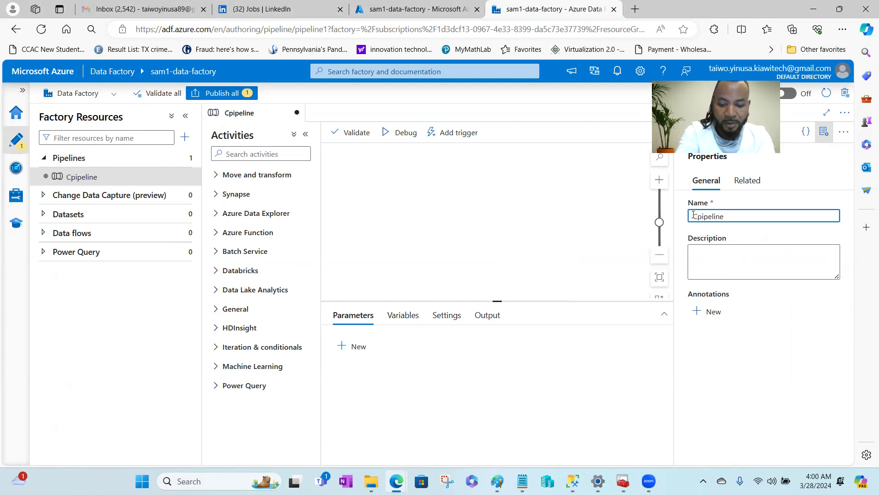
type("-")
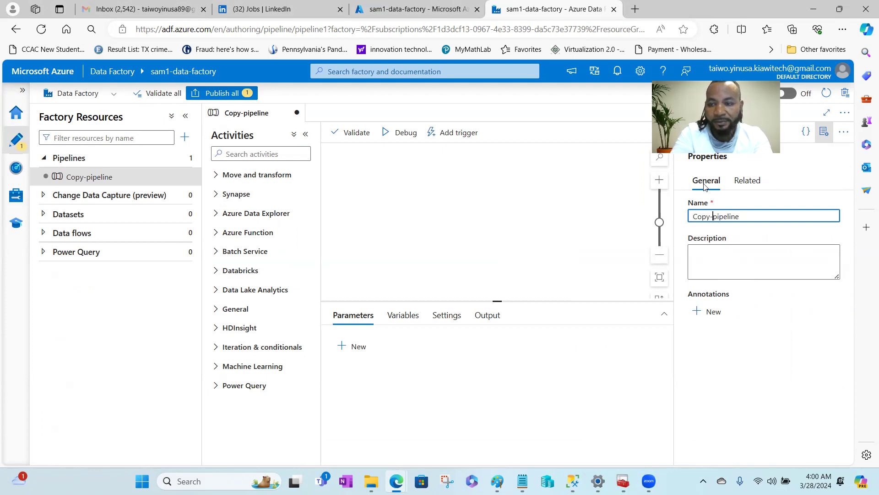
left_click(820, 133)
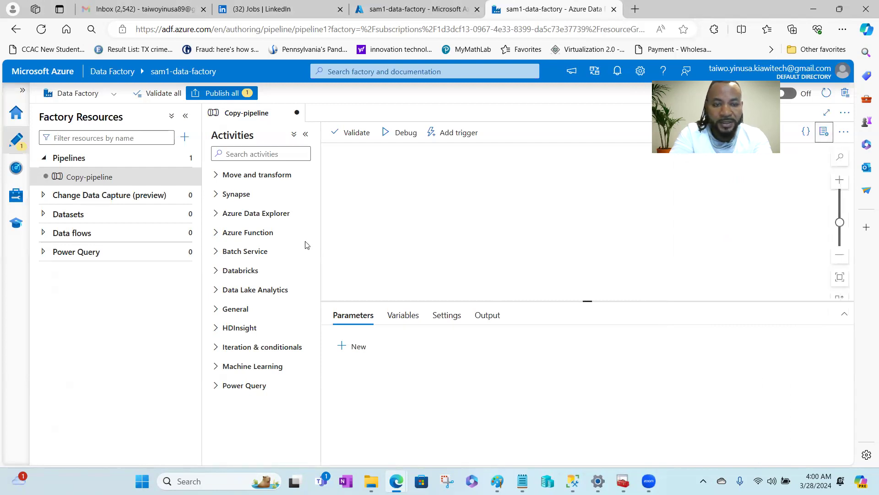
Step: Add a Copy data activity to Copy-pipeline and name it Copy-data
left_click(213, 175)
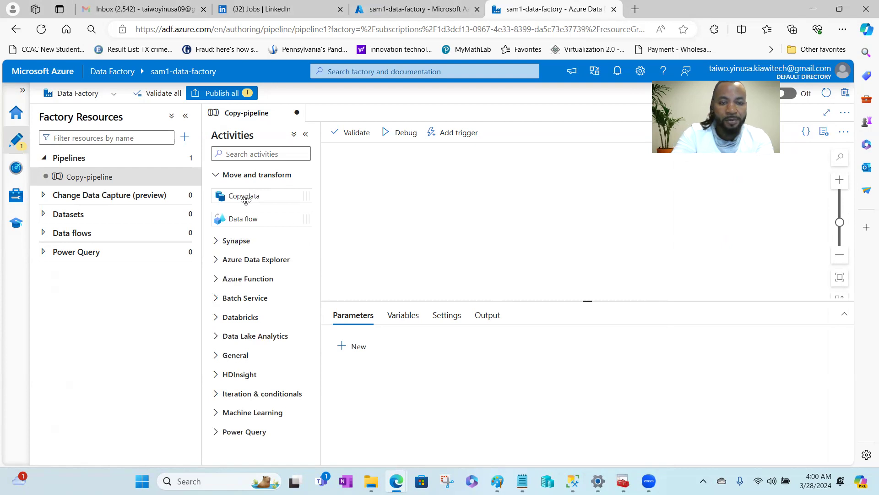
left_click_drag(246, 200, 380, 190)
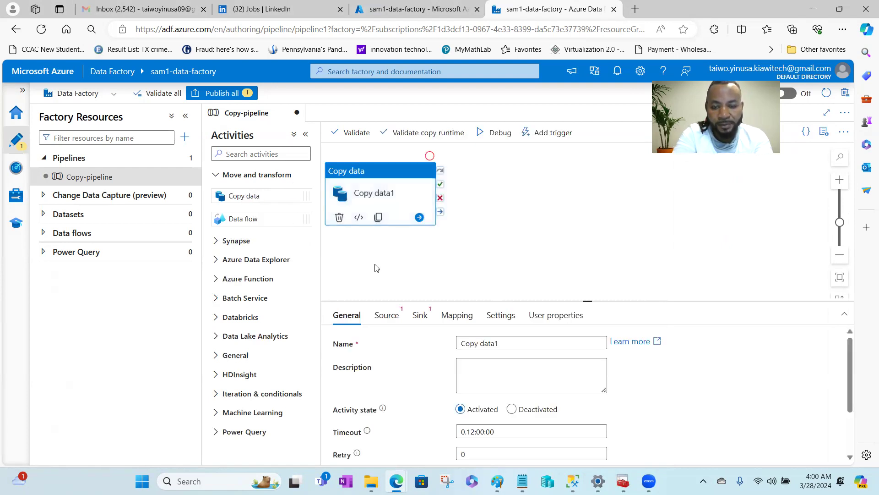
left_click(502, 342)
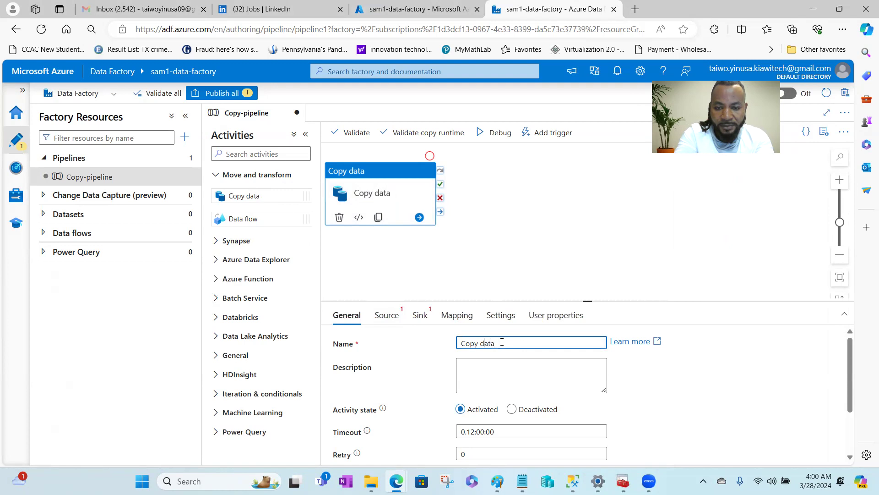
key("BackSpace")
type("-")
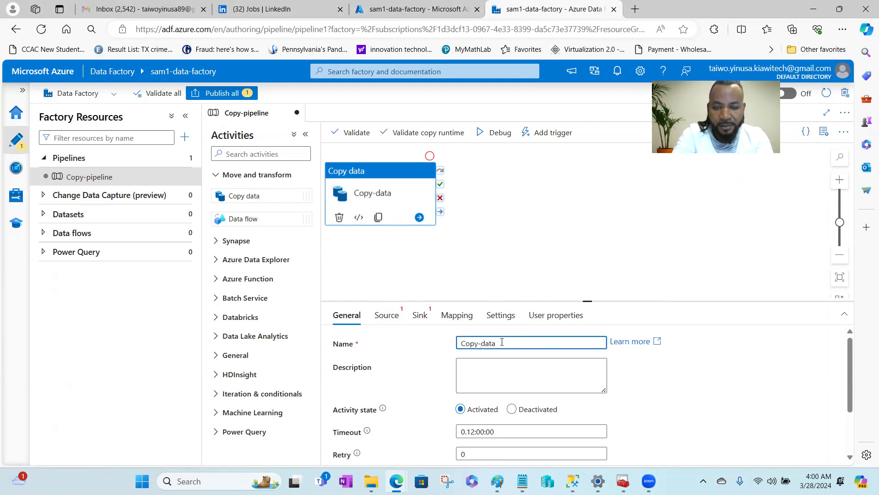
Step: Start a new SQL server source dataset for the Copy-data activity and name it Onpremserver
left_click(386, 319)
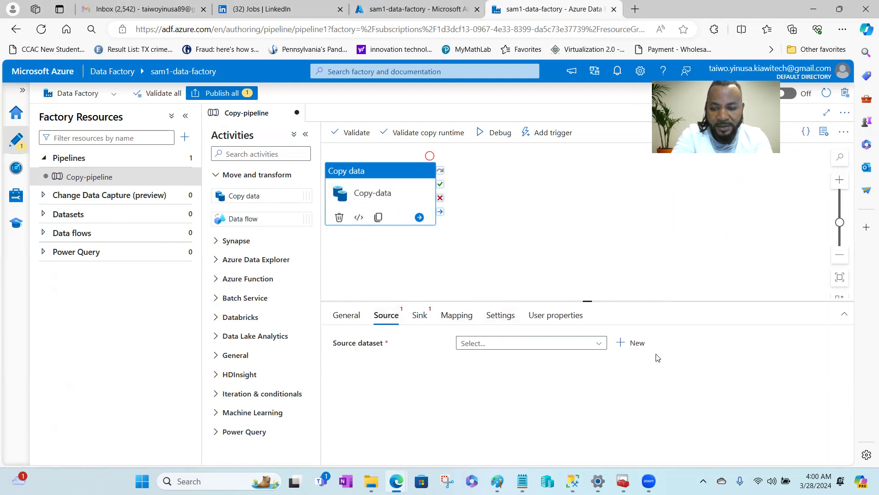
left_click(632, 343)
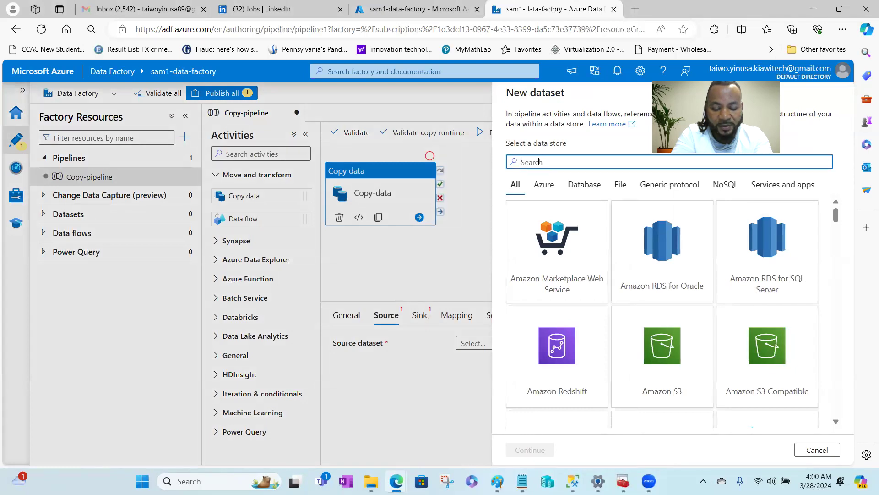
type("sql ser")
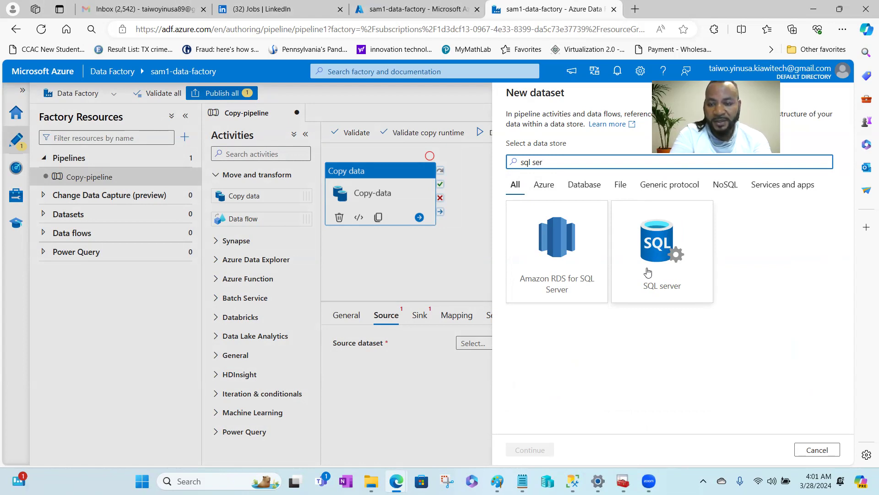
left_click(647, 273)
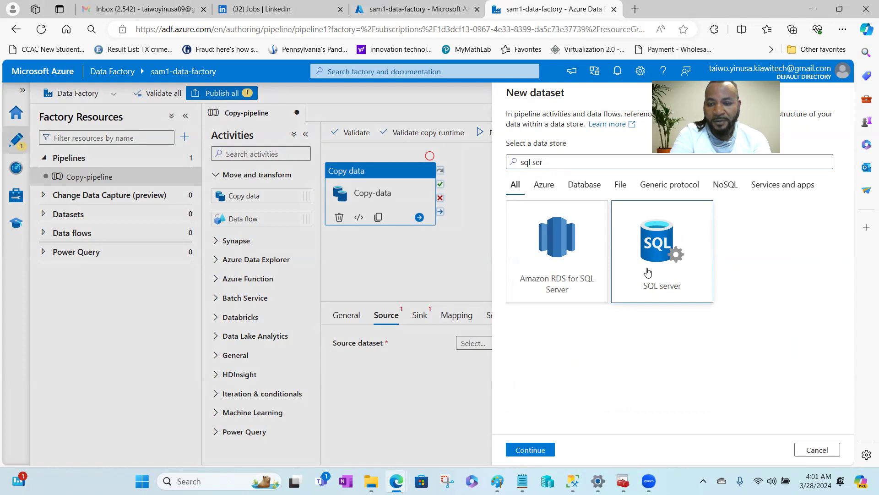
left_click(531, 449)
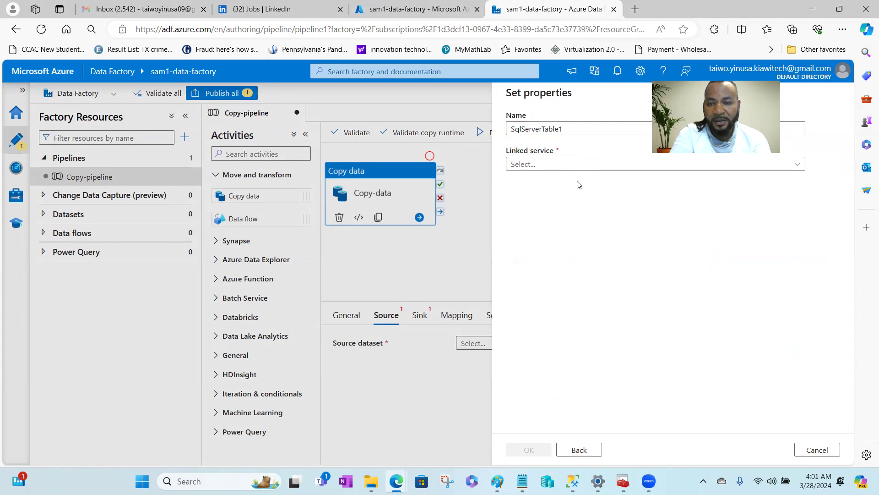
left_click(564, 131)
left_click_drag(564, 131, 493, 132)
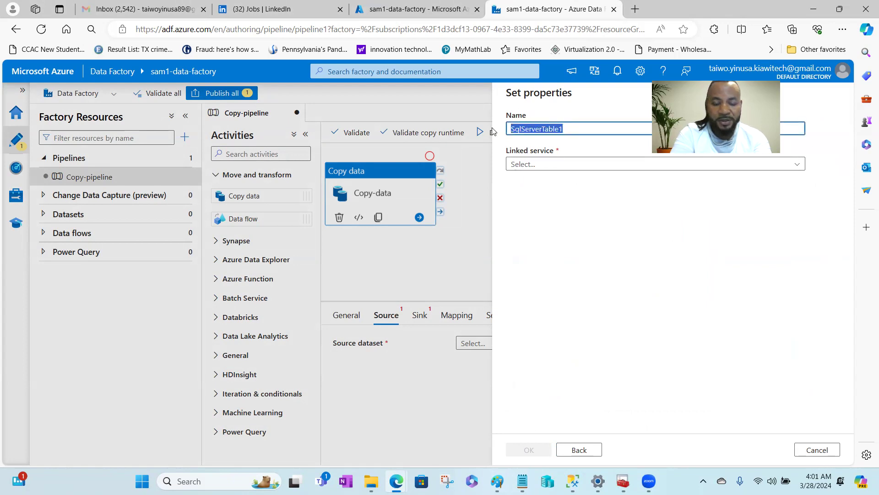
type("Onpremserver")
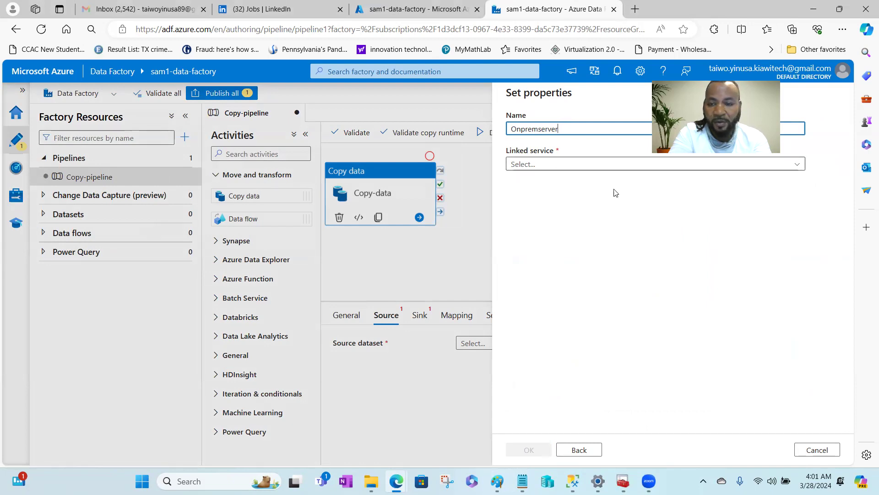
Step: Start a new linked service for the dataset, named SqlServer and connecting via the OnpremIRS integration runtime
left_click(797, 165)
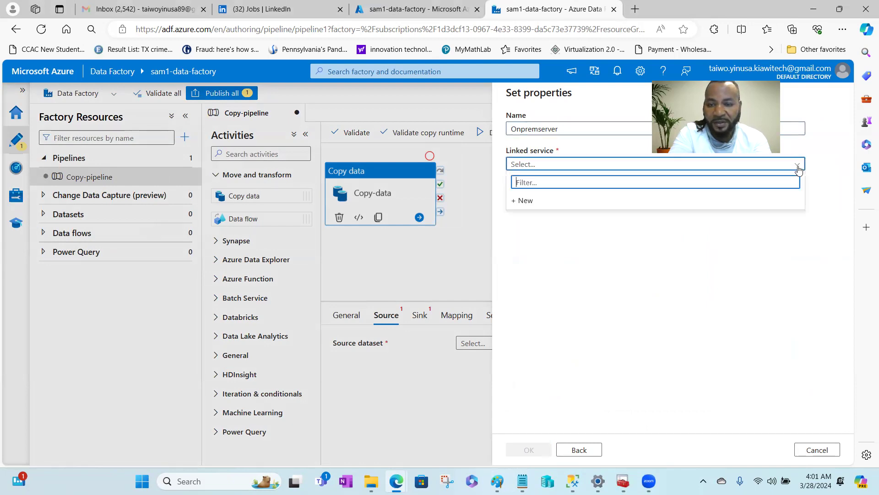
left_click(524, 201)
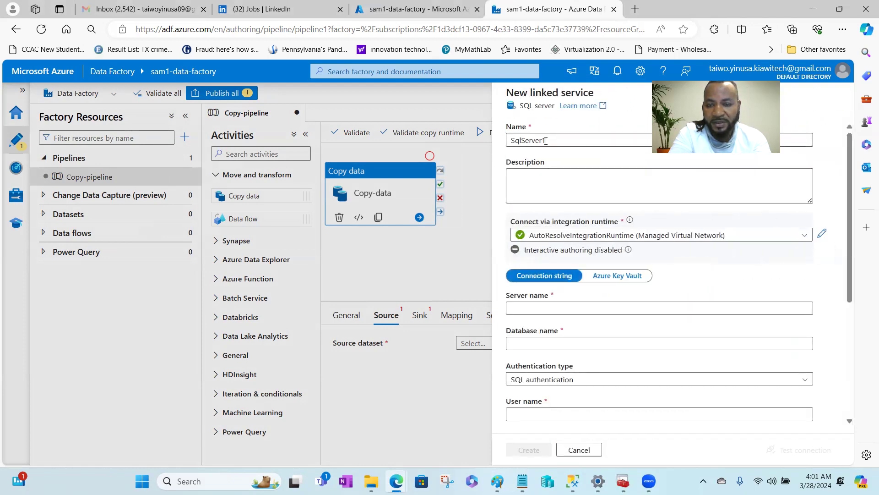
left_click(555, 142)
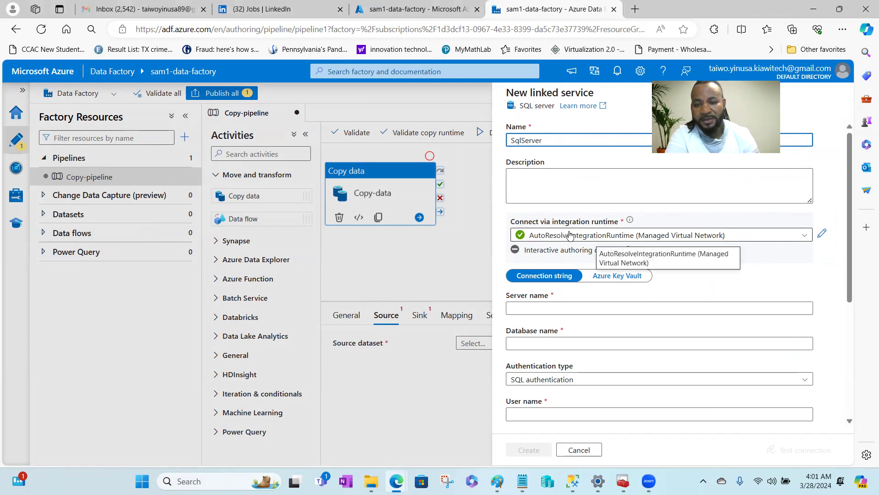
left_click(586, 235)
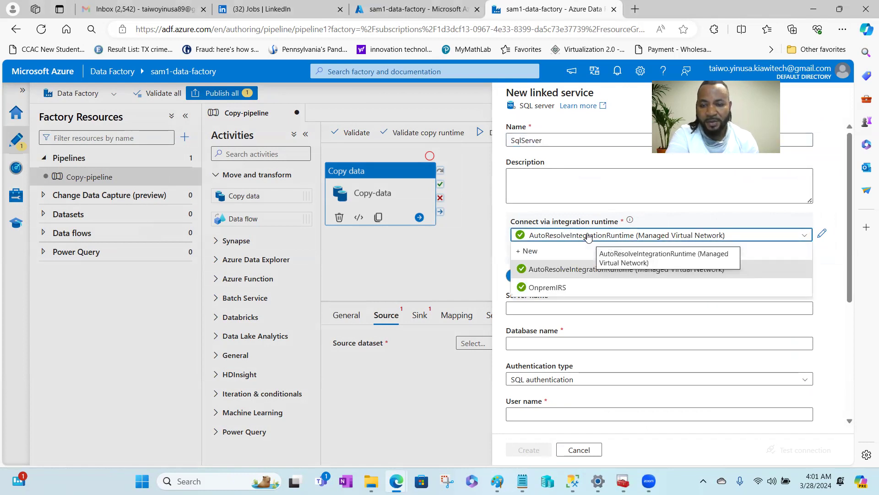
left_click(542, 289)
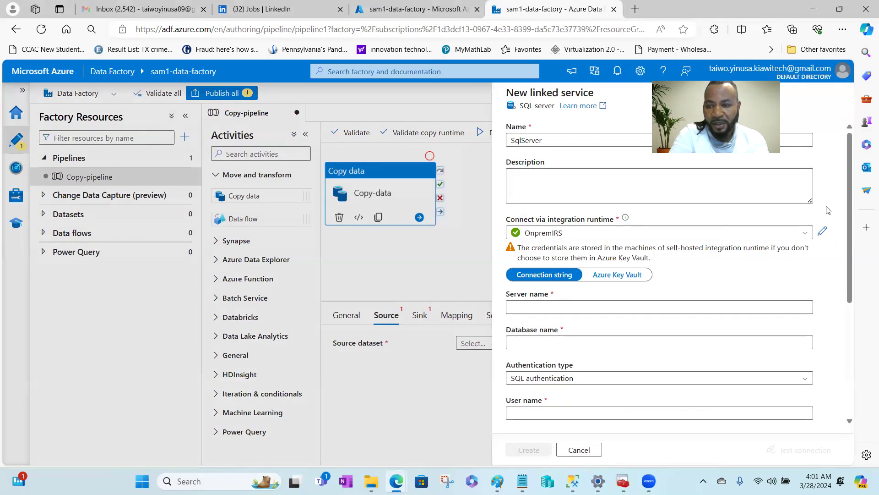
Step: Copy the server name from the Database Engine connection dialog in SQL Server Management Studio and enter YINUSATECHIT\PROD as the linked service's server name
scroll(849, 207, "down", 1)
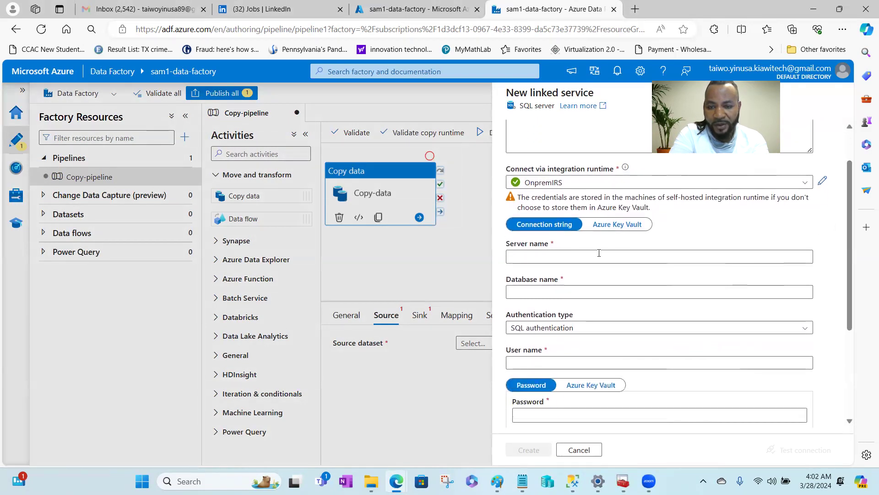
left_click(527, 253)
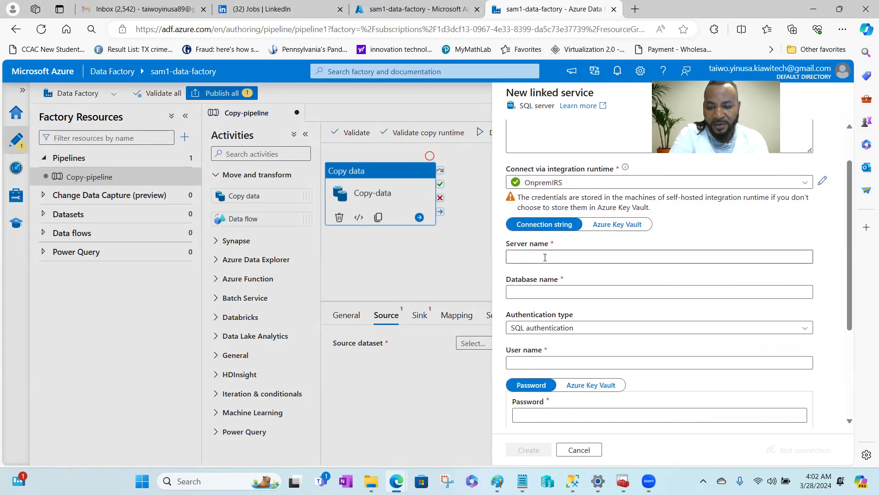
mouse_move(573, 480)
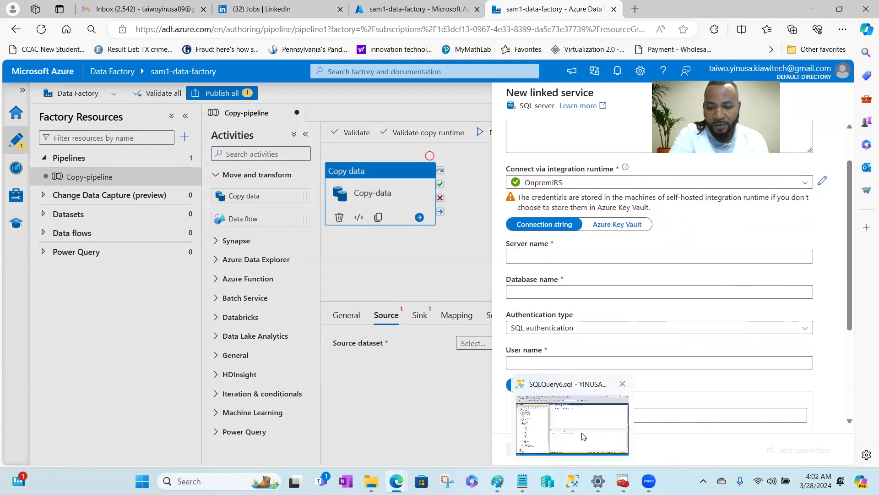
left_click(584, 435)
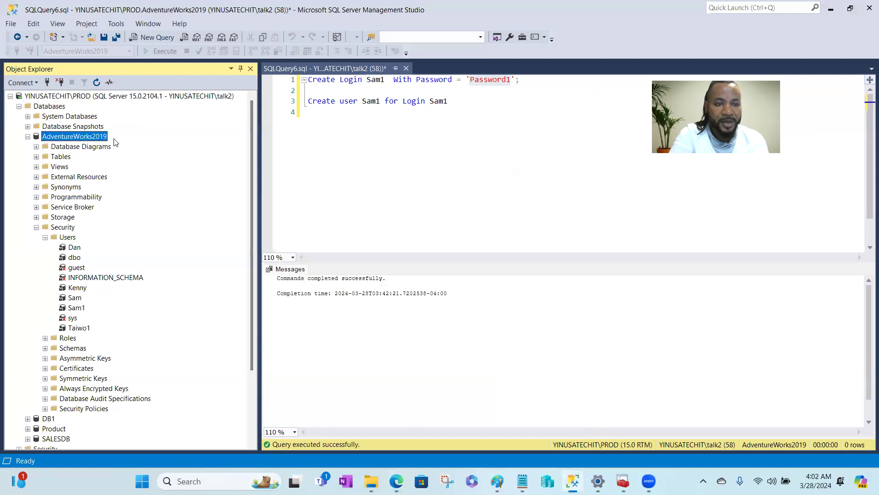
left_click(35, 85)
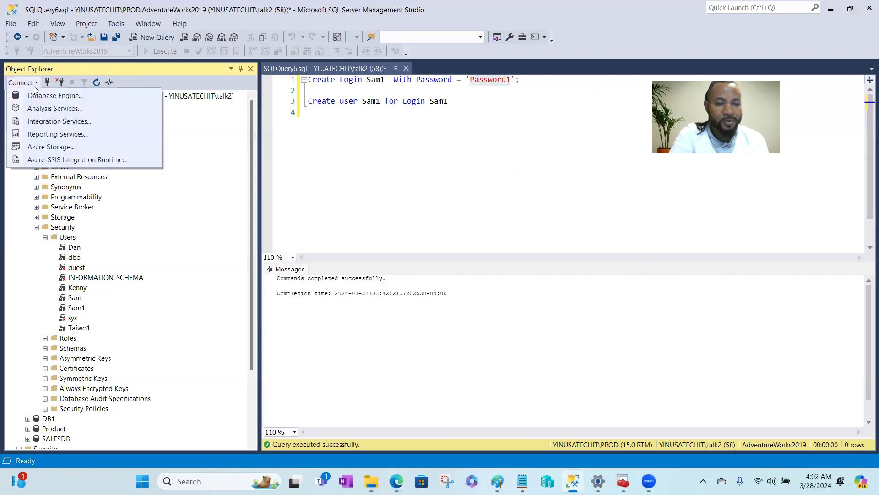
left_click(54, 96)
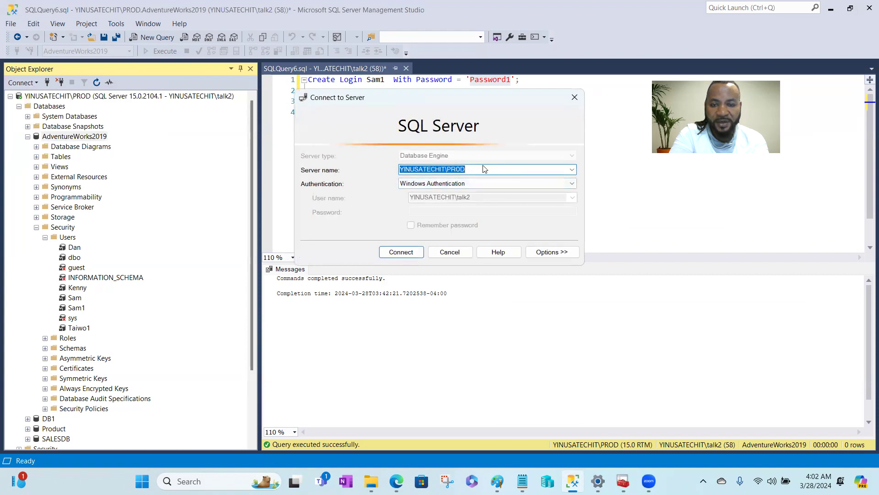
left_click_drag(477, 170, 383, 172)
key("ctrl+c")
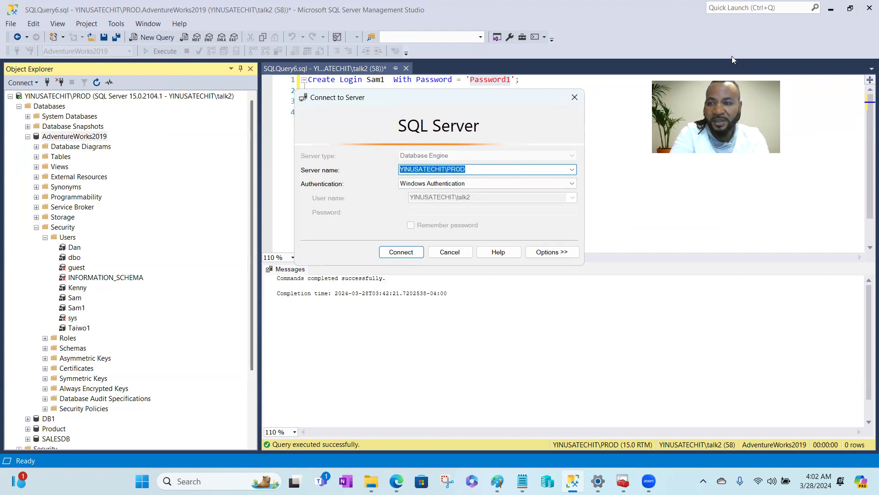
left_click(457, 253)
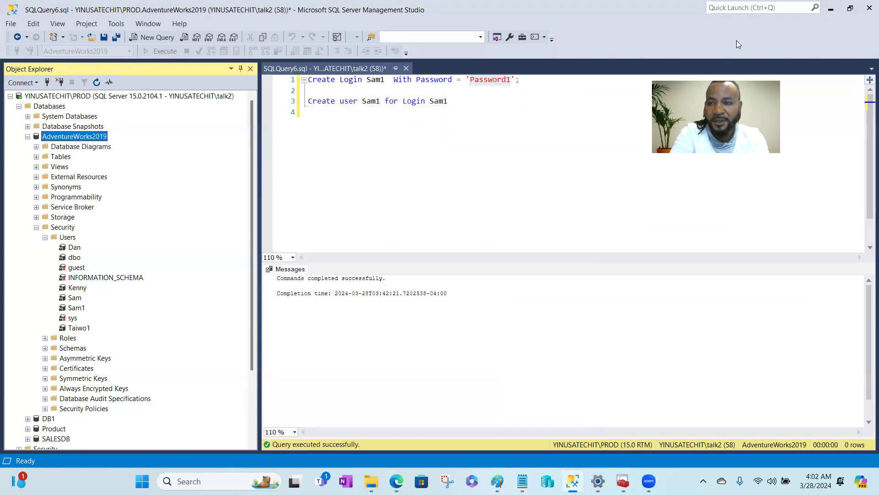
left_click(829, 8)
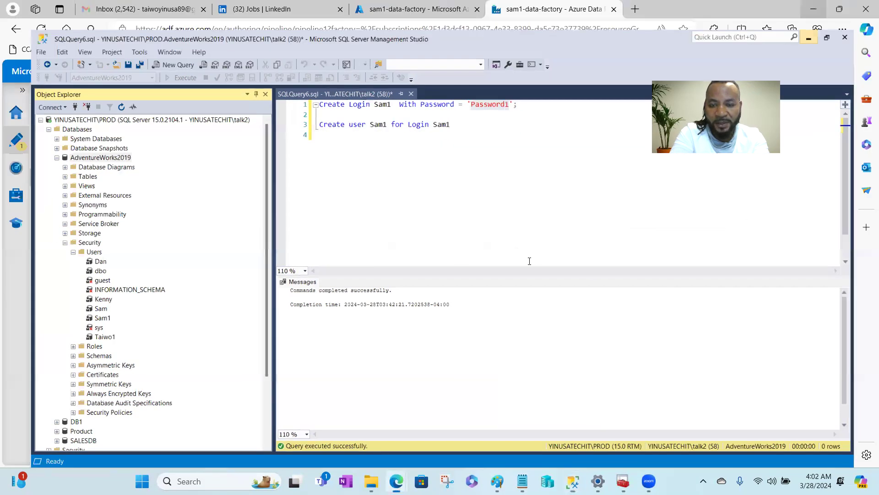
left_click(533, 257)
key("ctrl+v")
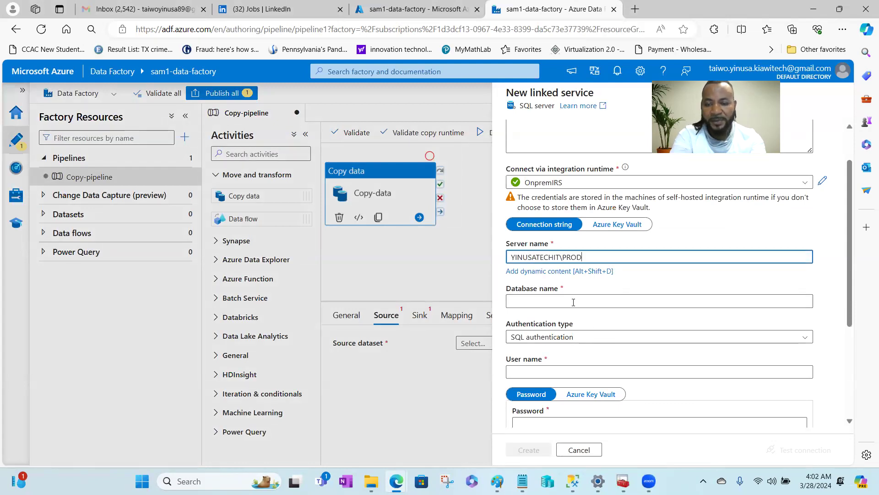
Step: Copy the AdventureWorks2019 database name from SQL Server Management Studio and enter it as the linked service's database name
mouse_move(573, 481)
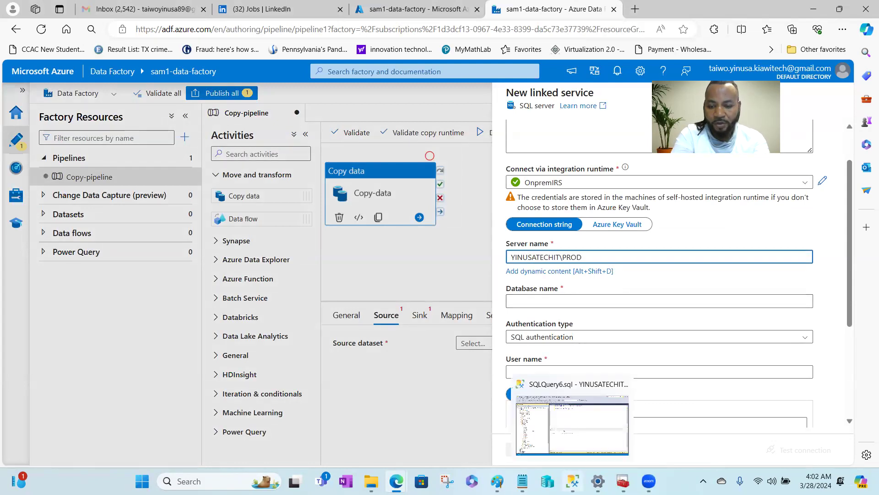
left_click(583, 410)
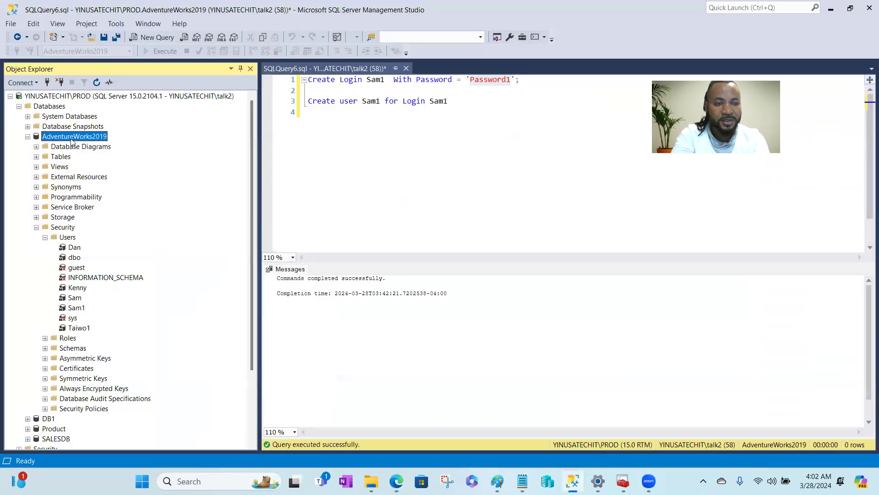
right_click(72, 140)
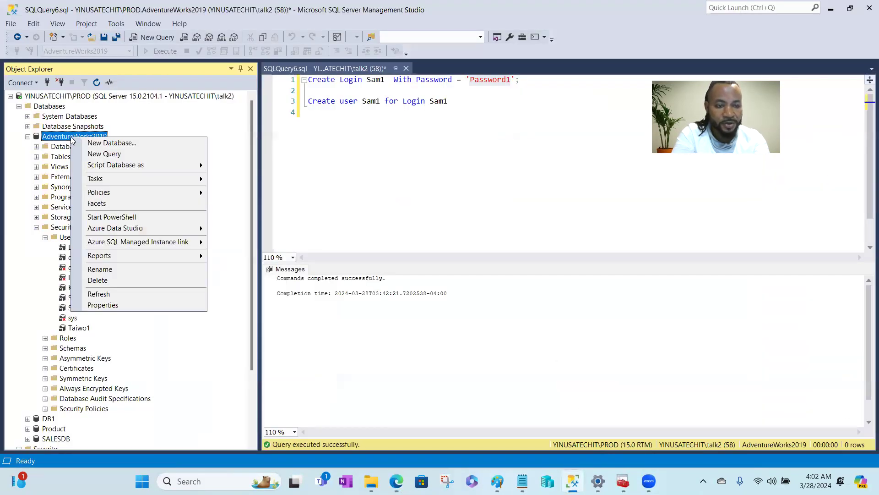
left_click(107, 269)
key("ctrl+c")
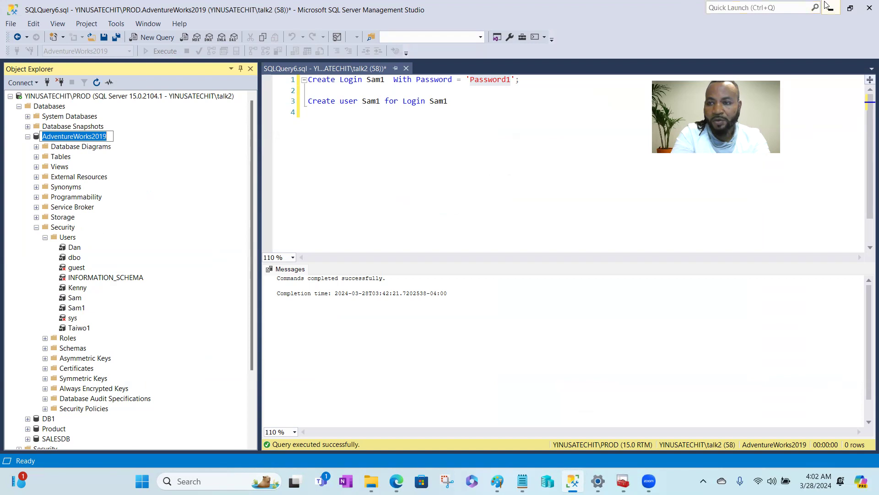
left_click(850, 8)
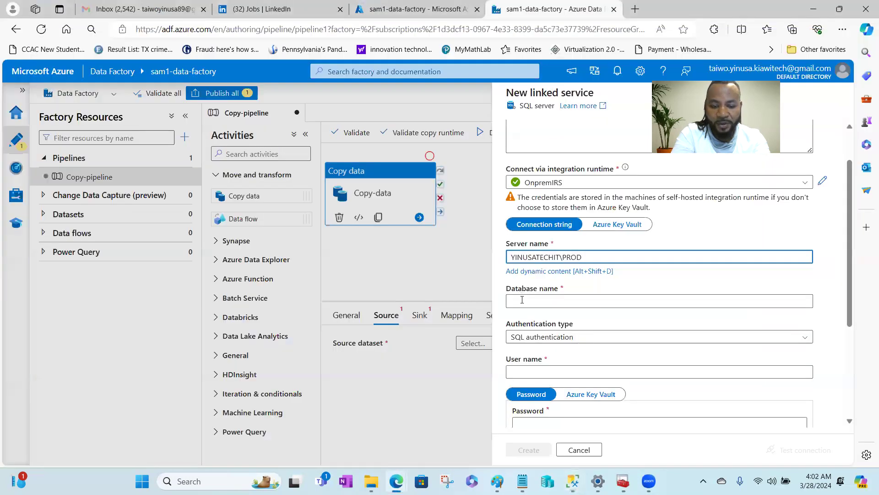
left_click(522, 299)
key("ctrl+v")
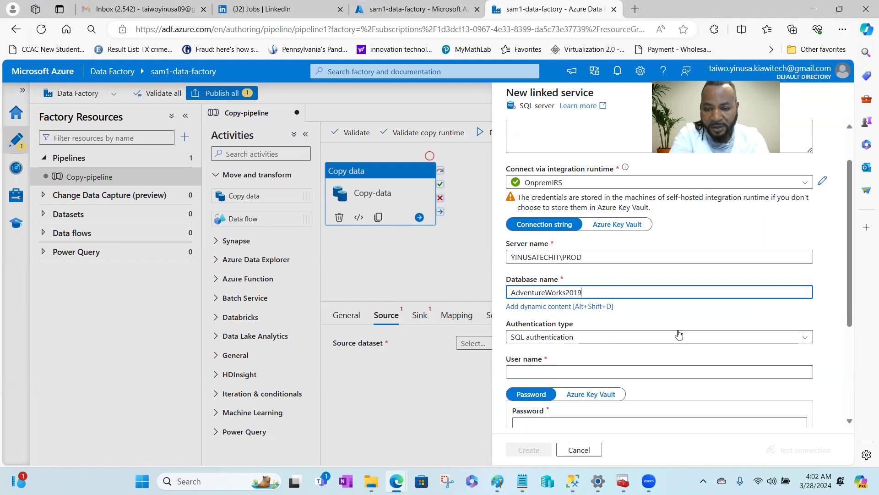
Step: Copy the login name Sam1 from the SQL query in SQL Server Management Studio and enter it as the linked service's user name
left_click_drag(851, 256, 854, 296)
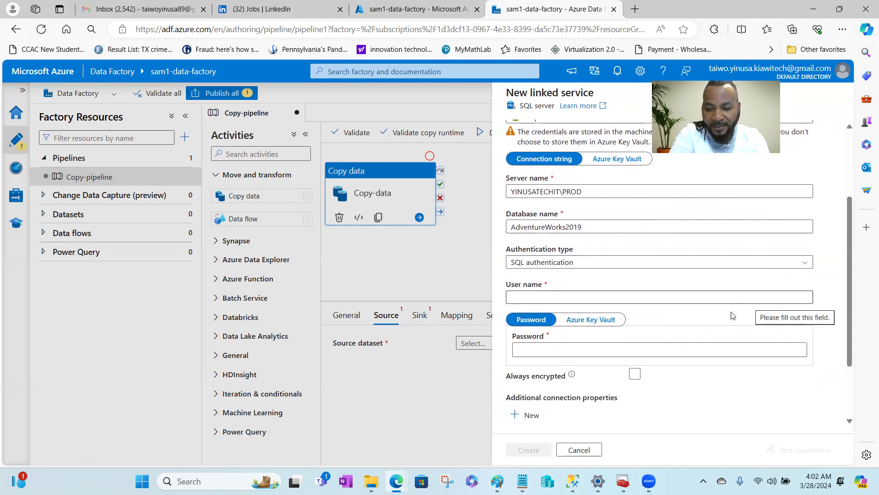
mouse_move(573, 481)
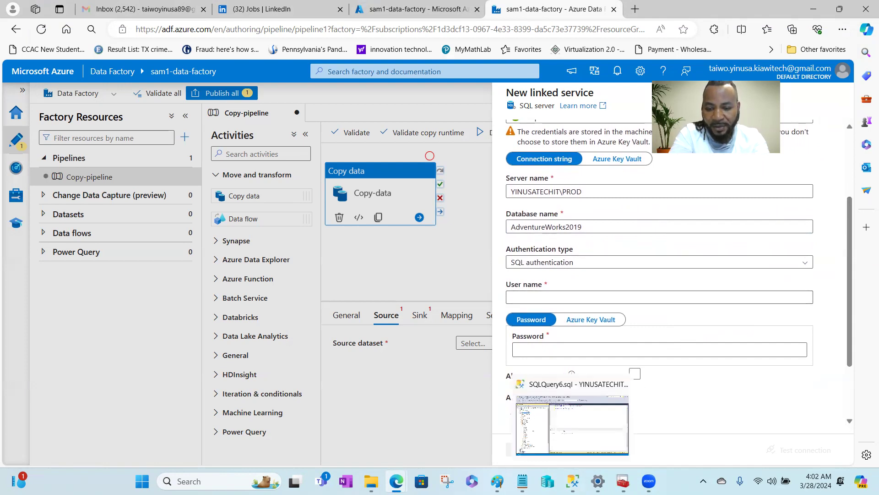
left_click(591, 445)
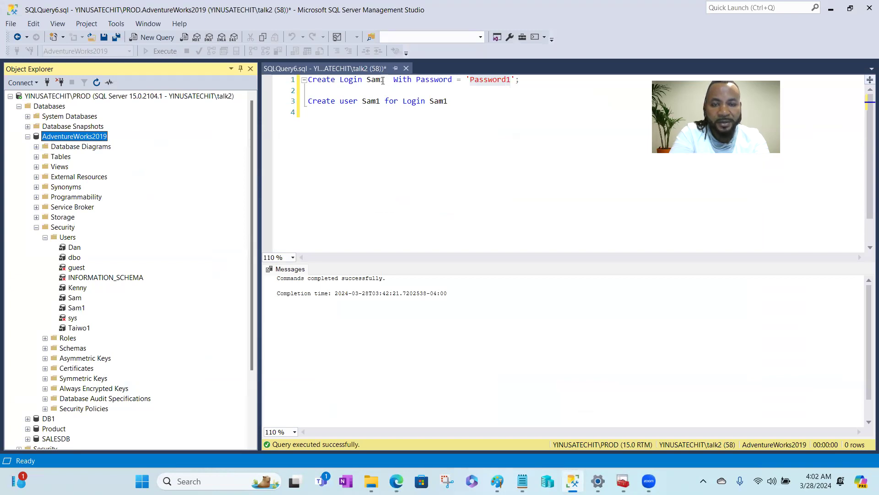
left_click_drag(383, 81, 366, 80)
key("ctrl+c")
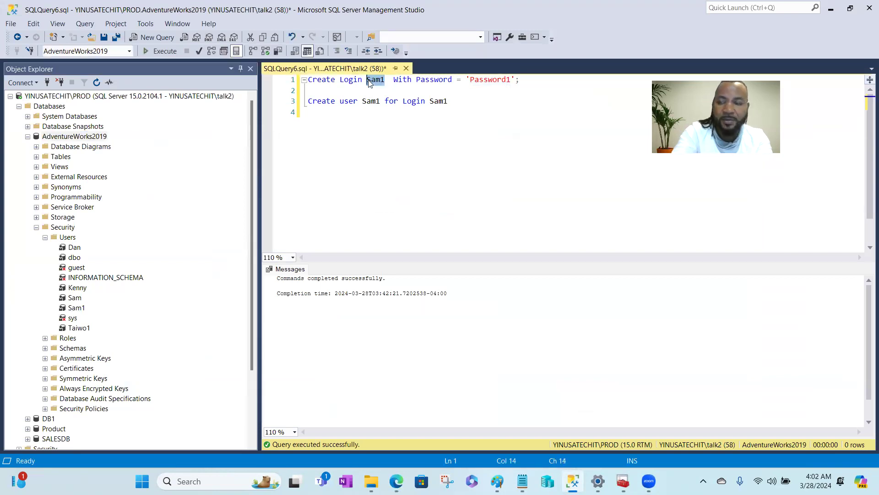
left_click(833, 8)
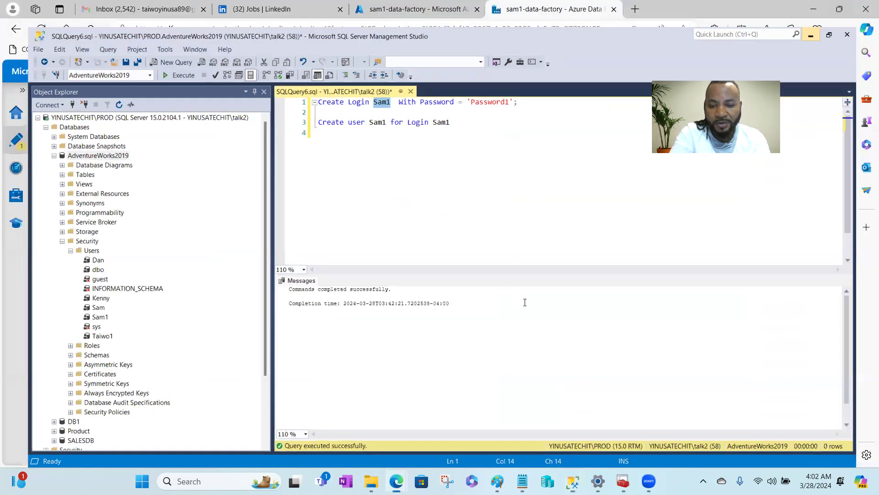
left_click(539, 296)
key("ctrl+v")
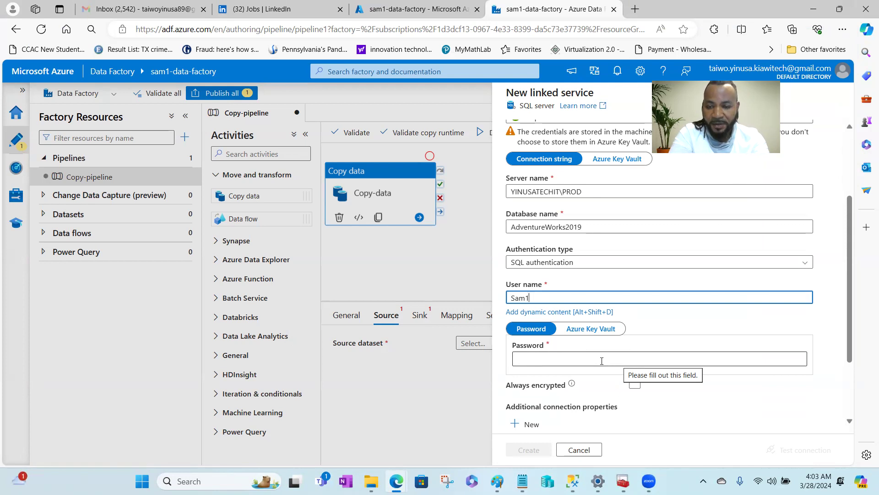
Step: Switch the SQL login's password source to Azure Key Vault and start a new AKV linked service for it
left_click(585, 329)
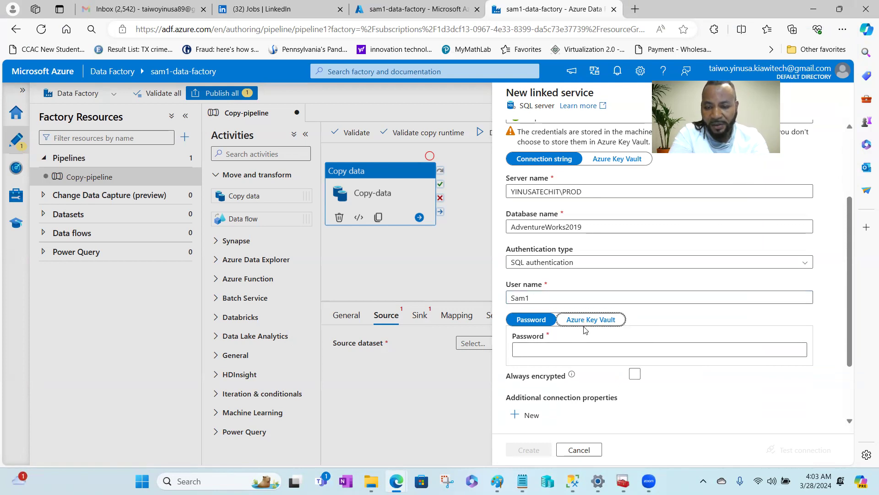
left_click(590, 321)
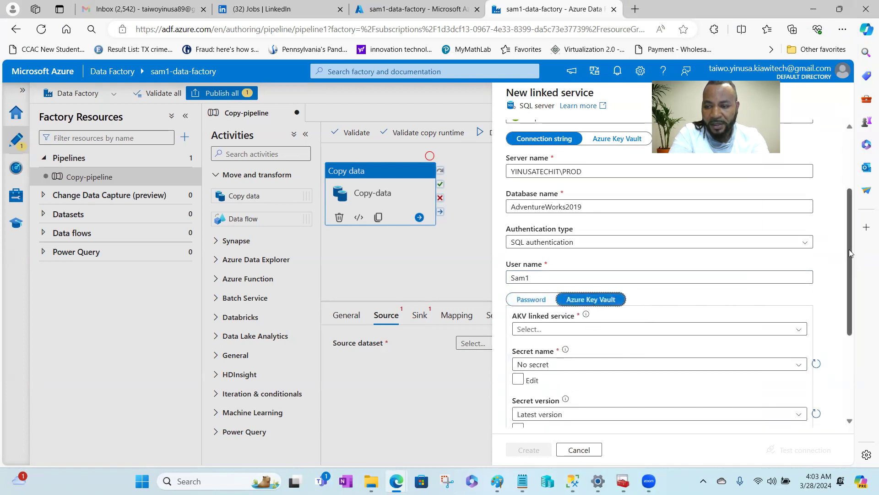
left_click_drag(849, 251, 852, 310)
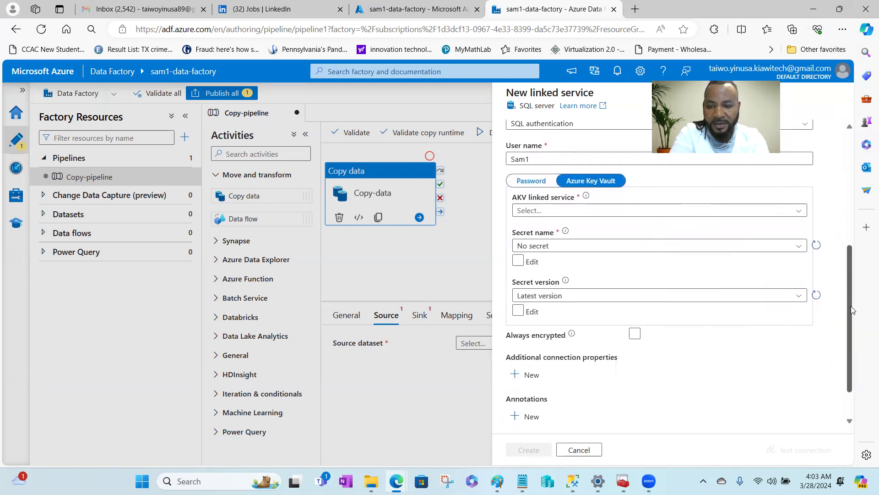
left_click(799, 248)
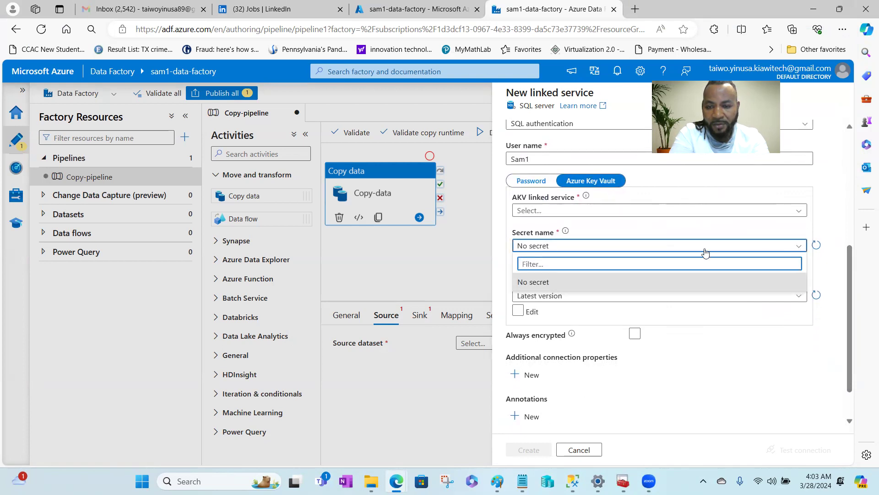
left_click(658, 230)
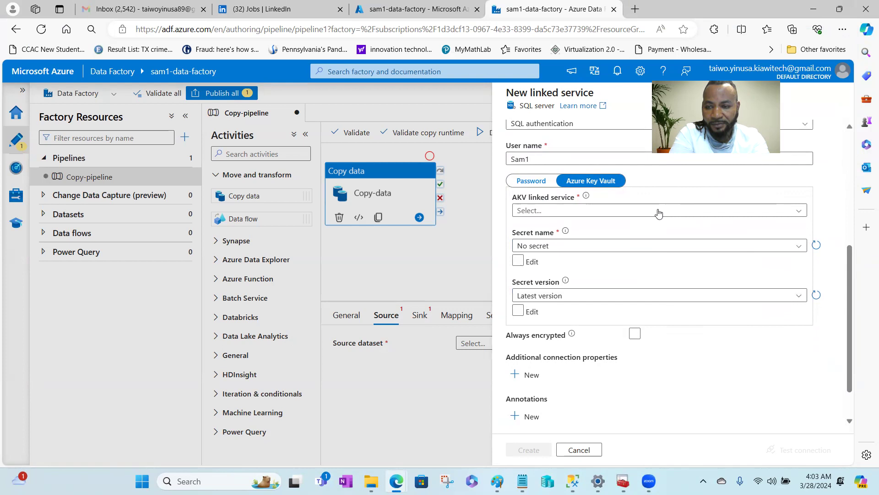
left_click(728, 213)
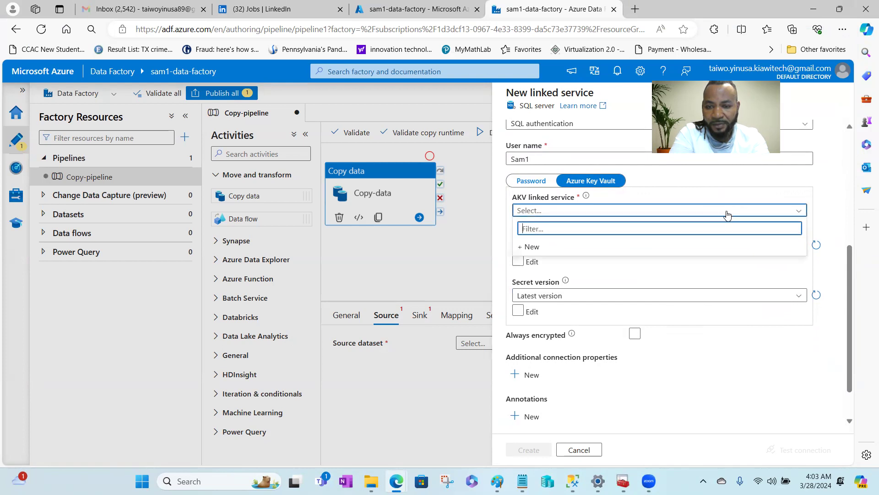
left_click(679, 200)
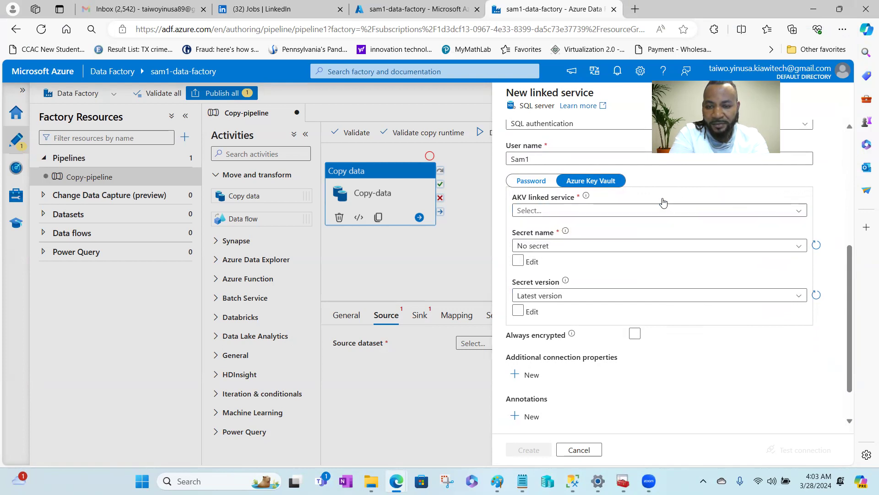
left_click(568, 213)
left_click(532, 247)
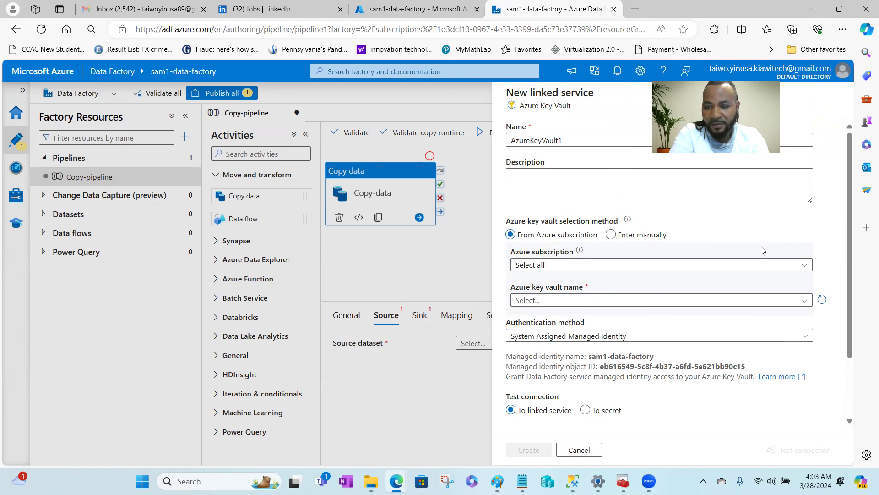
Step: Select the Azure TaiwoTechIT subscription and the sam1-key-vault key vault for the new Azure Key Vault linked service
left_click(763, 266)
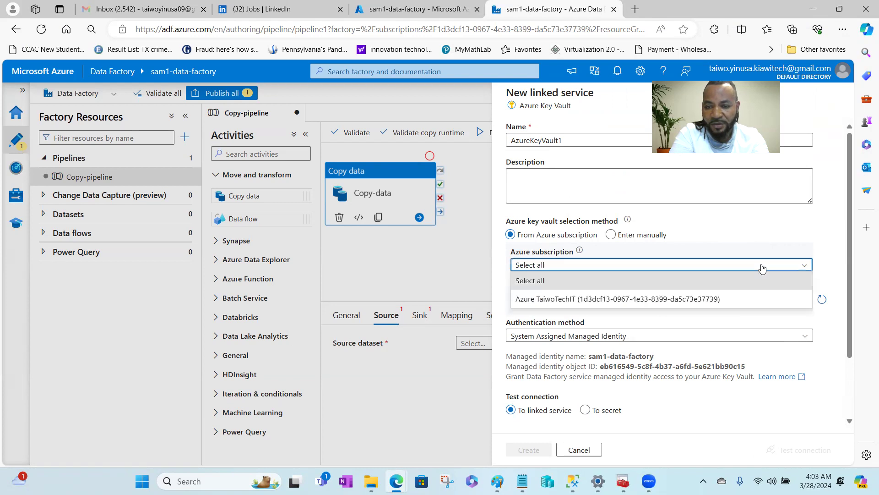
left_click(641, 300)
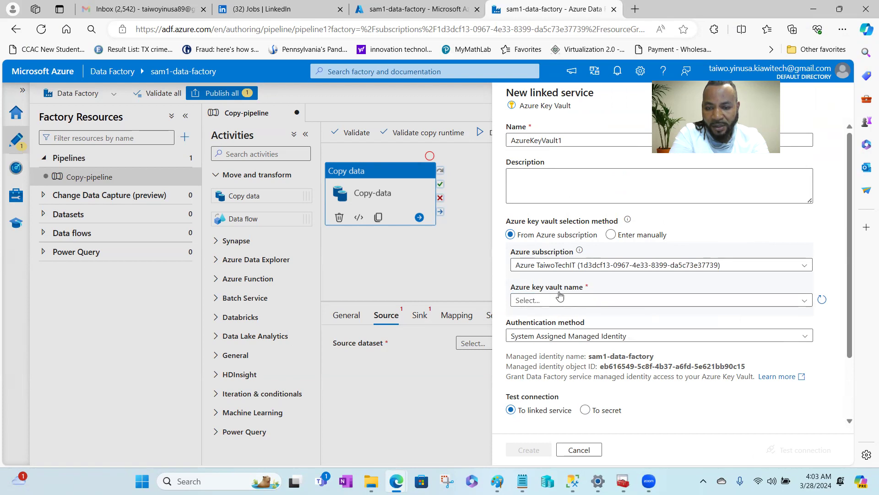
left_click(611, 301)
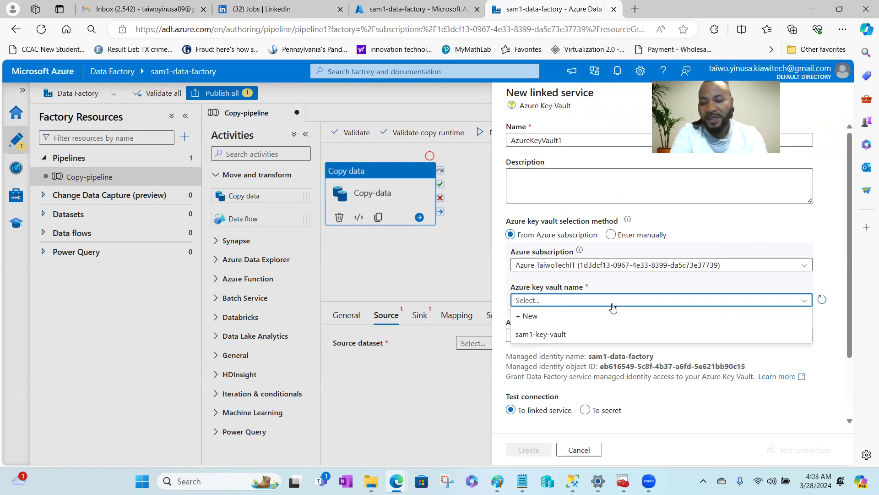
left_click(550, 335)
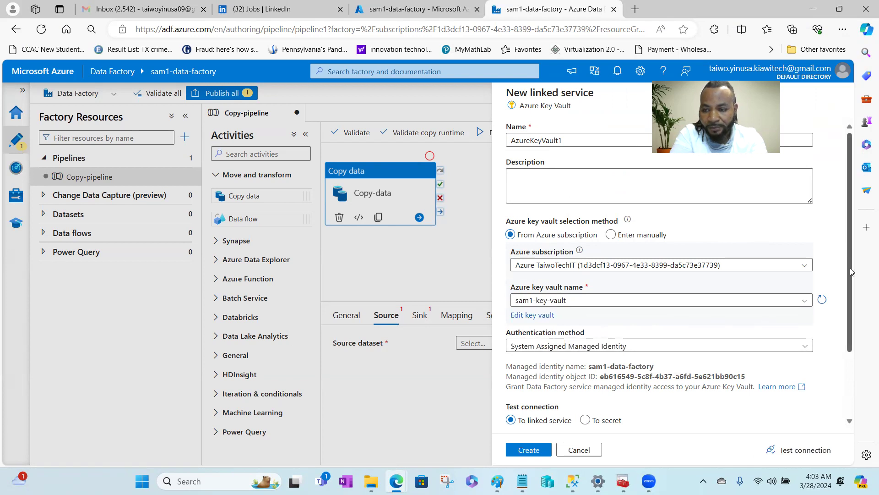
scroll(852, 271, "down", 2)
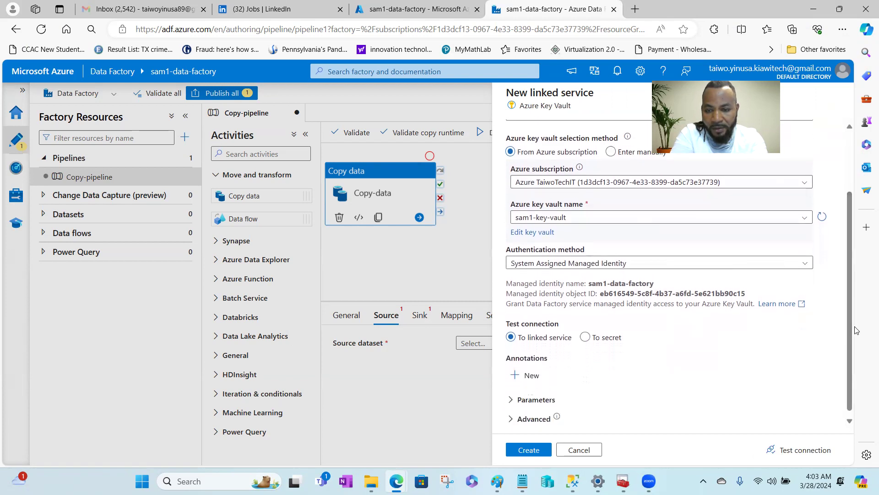
Step: Keep System Assigned Managed Identity as the Key Vault authentication method, test the connection, and create the linked service
left_click(639, 264)
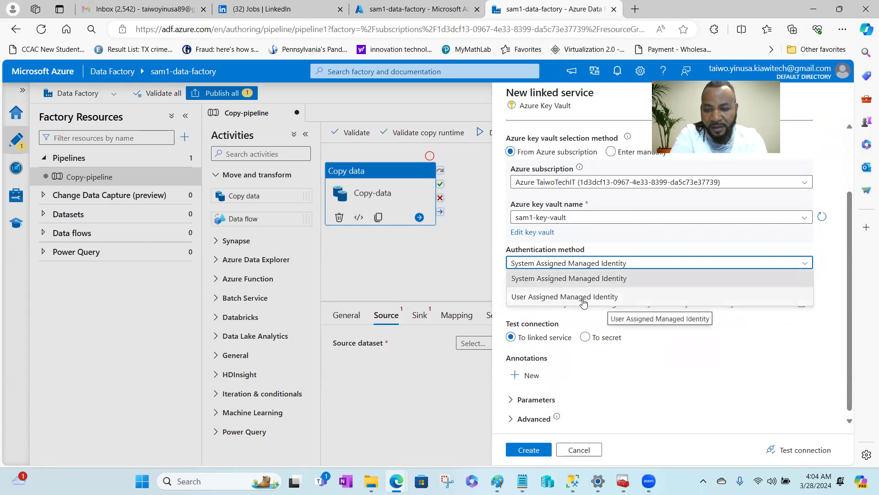
left_click(539, 279)
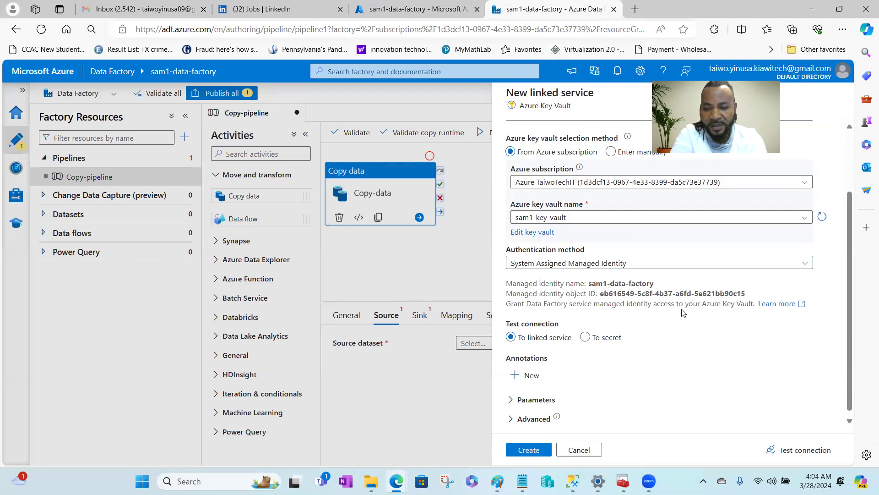
left_click(785, 451)
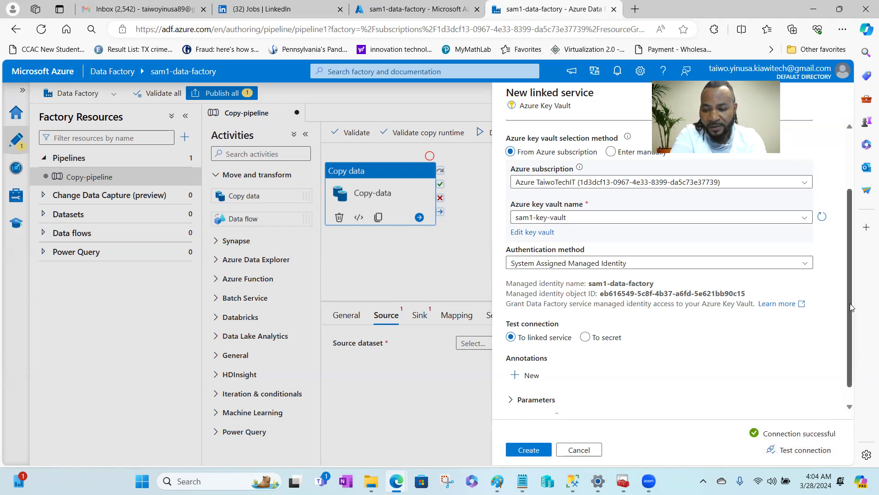
scroll(850, 303, "down", 1)
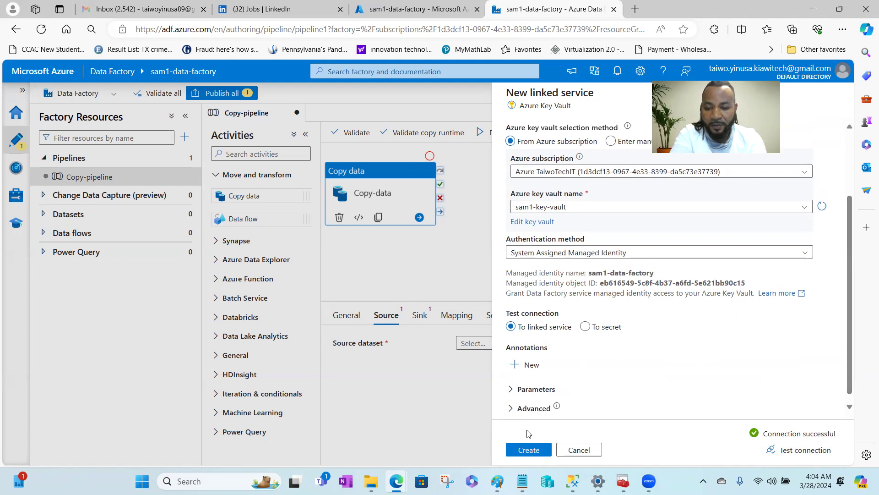
left_click(529, 451)
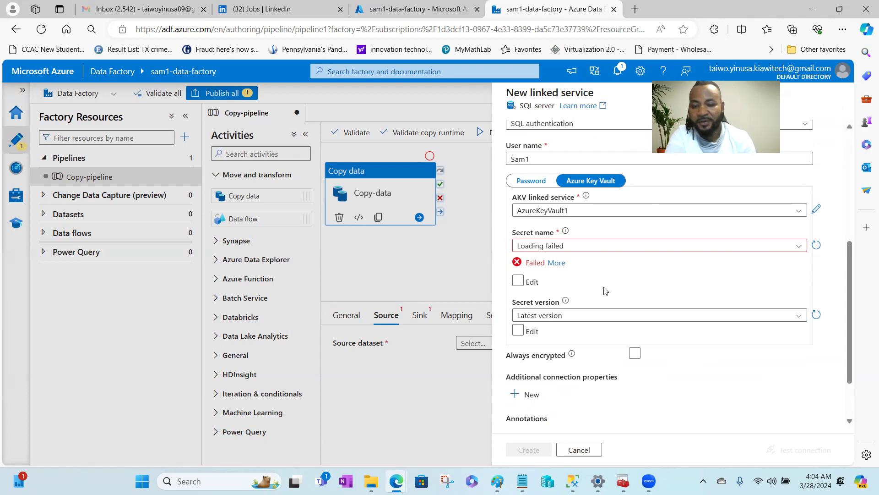
Step: Examine the error details for the Key Vault secret name in the SQL Server linked service
left_click(556, 264)
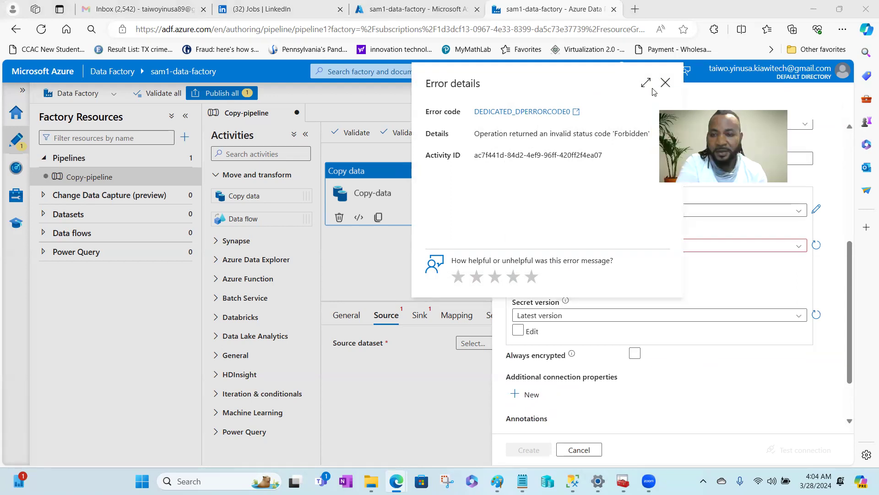
left_click(665, 82)
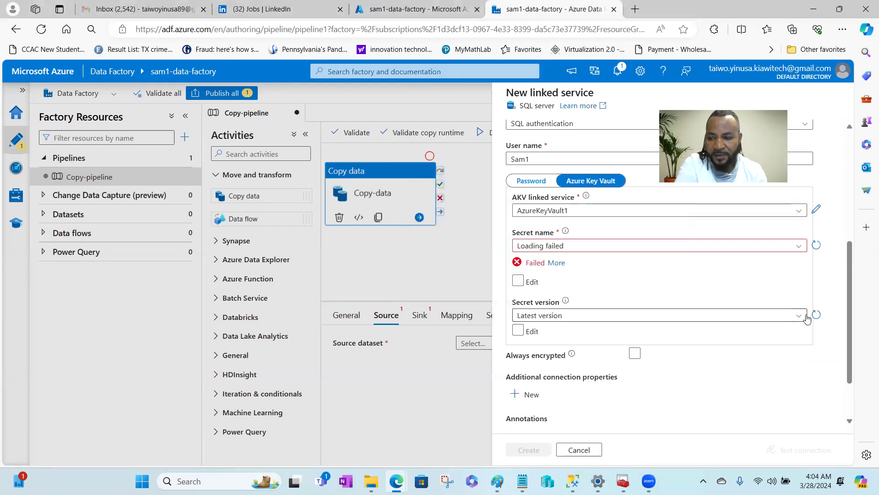
mouse_move(853, 288)
left_mouse_down()
mouse_move(854, 313)
mouse_move(853, 293)
left_mouse_up()
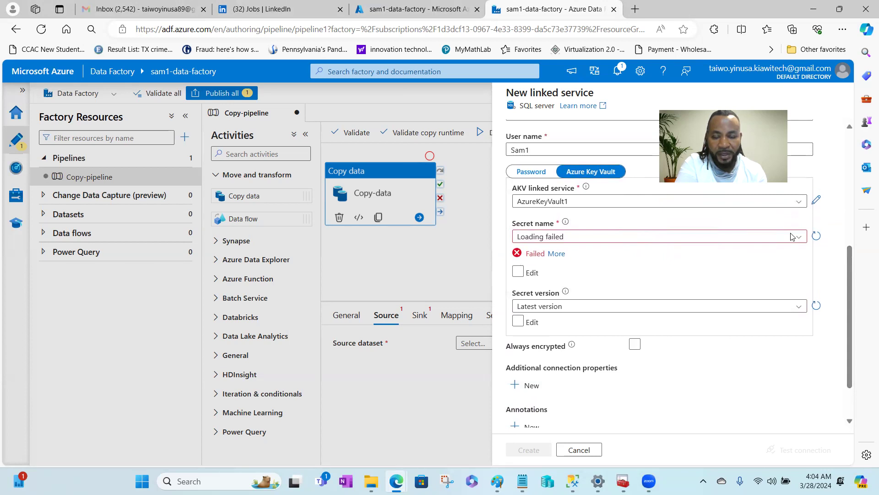
Step: Switch to the Azure portal and open the access policies of the sam1-key-vault key vault
mouse_move(423, 7)
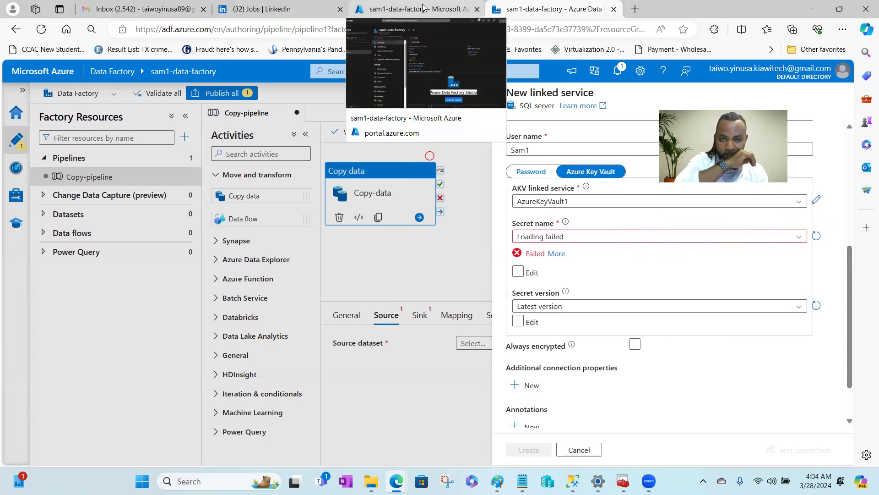
left_click(423, 7)
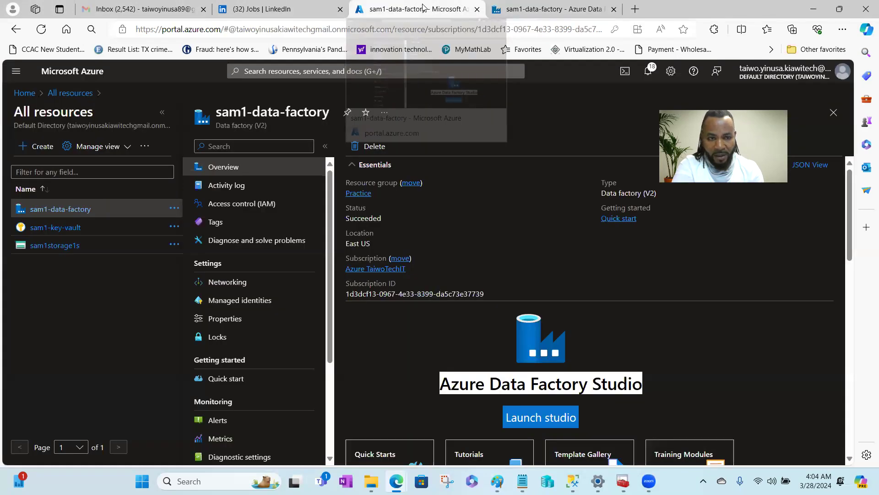
left_click(44, 229)
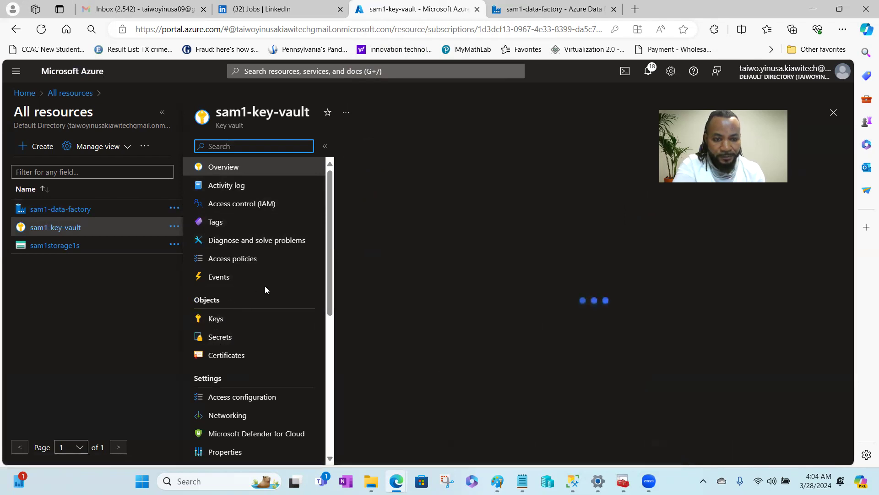
left_click(232, 259)
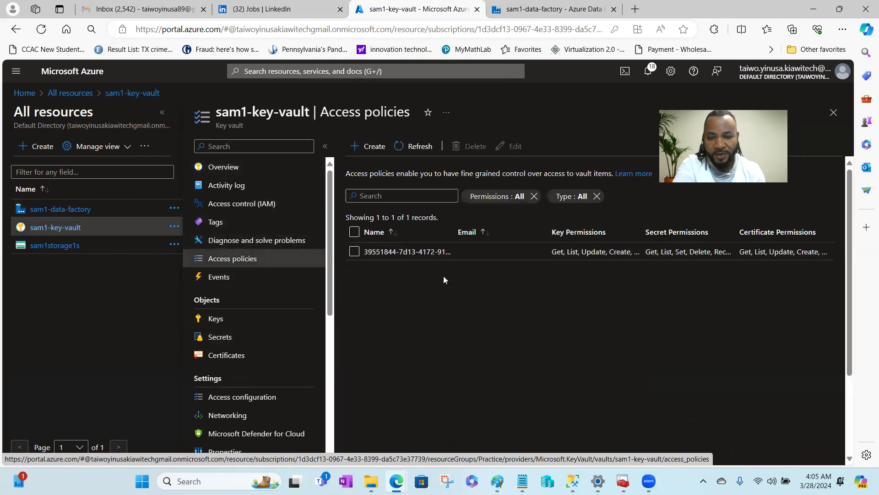
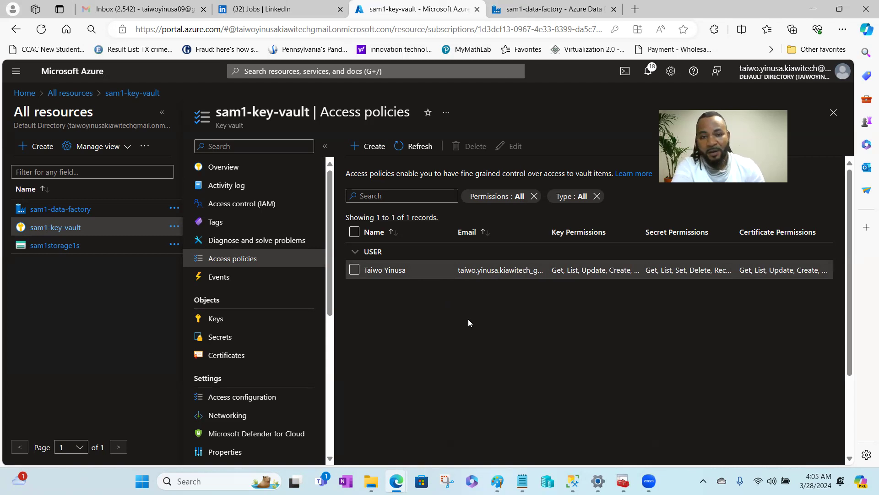
Step: Start a new access policy that grants all secret management operations
left_click(367, 156)
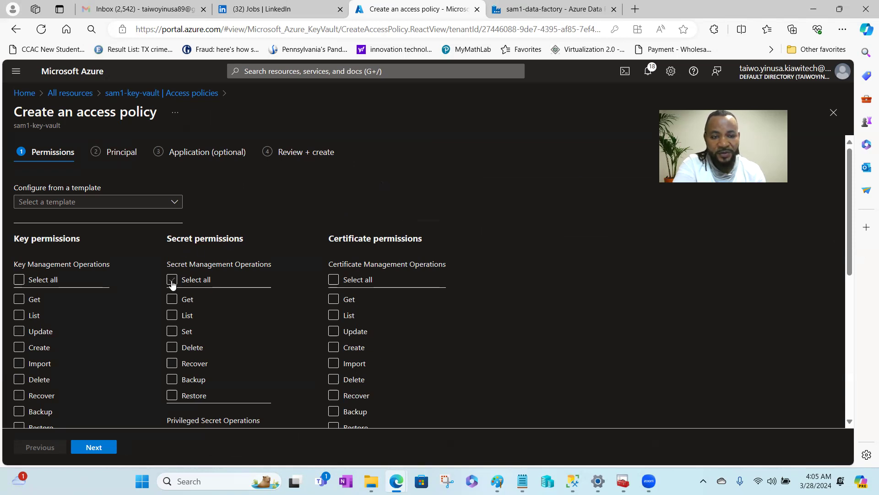
left_click(172, 283)
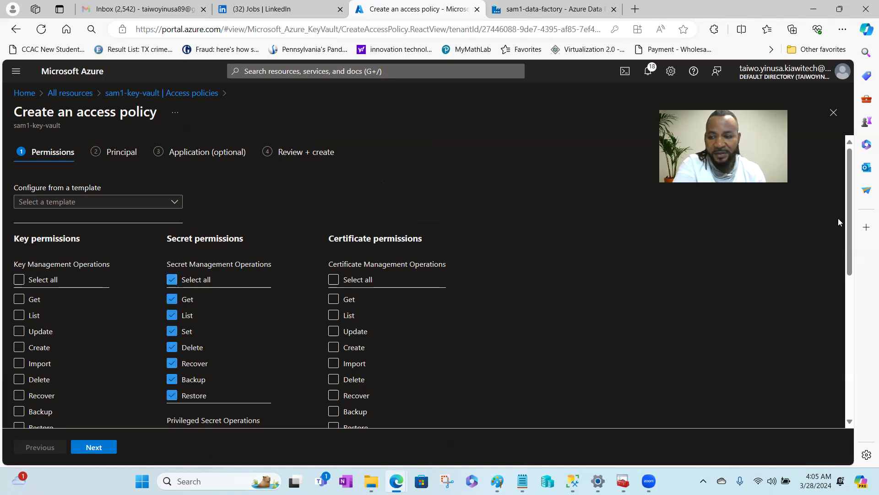
left_click(94, 447)
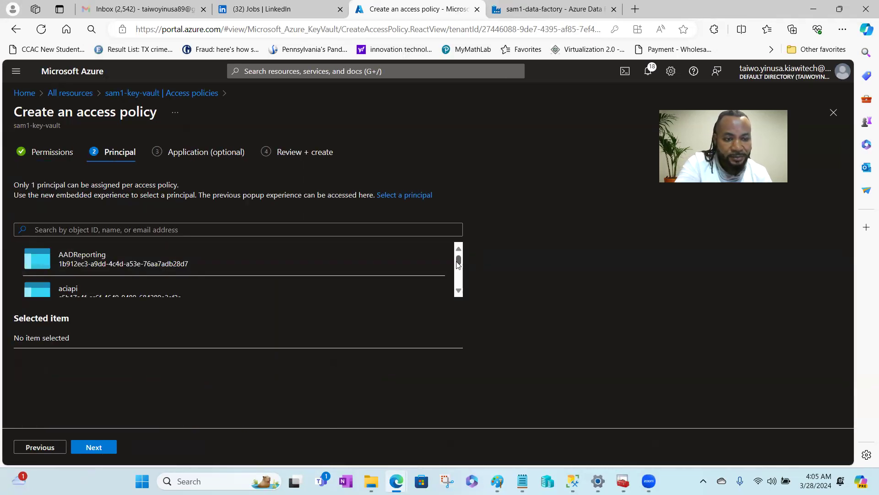
Step: Find Azure Data Factory in the principal list and select it as the access policy's principal
left_click(458, 291)
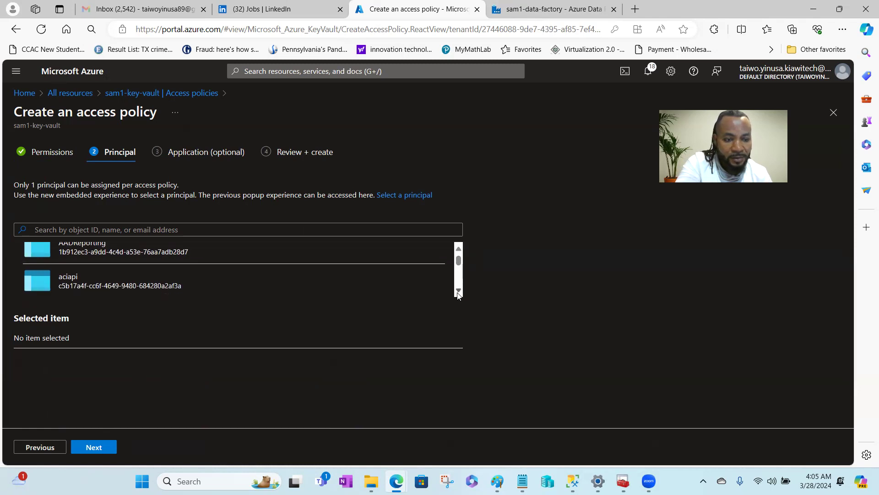
left_click(458, 290)
left_click(459, 290)
left_click(458, 290)
left_click(458, 290)
left_click(459, 291)
left_click(459, 291)
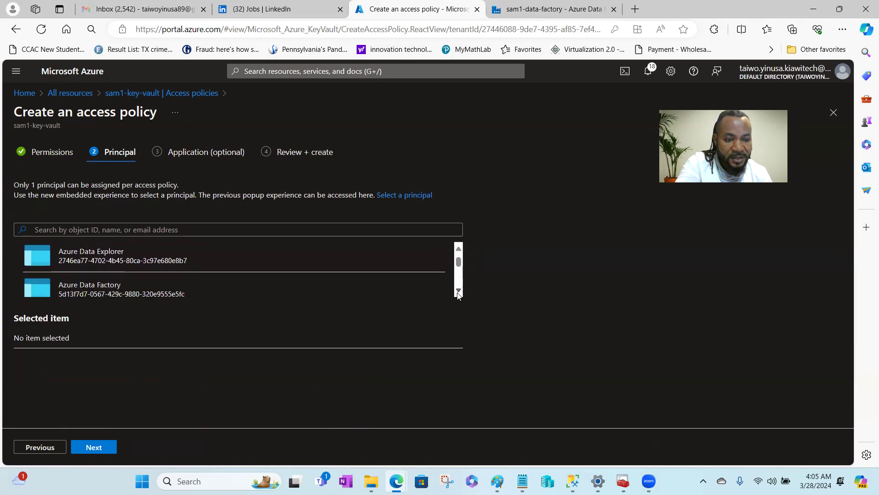
left_click(458, 291)
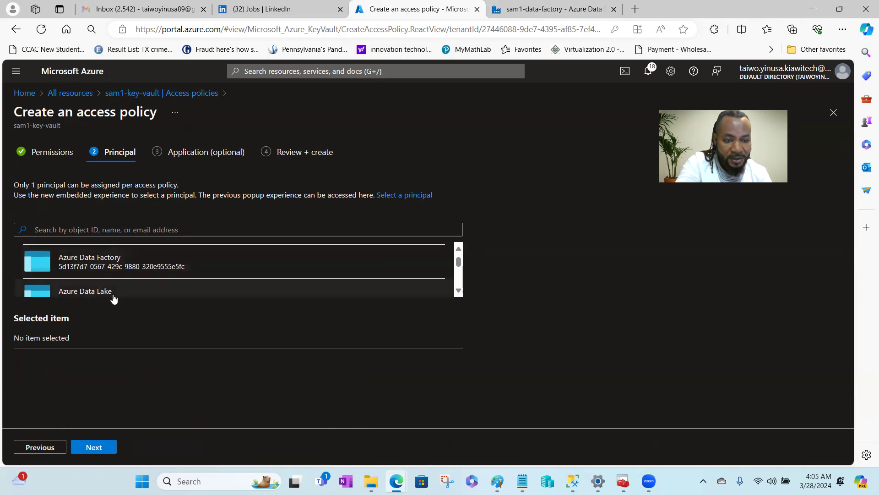
left_click(458, 291)
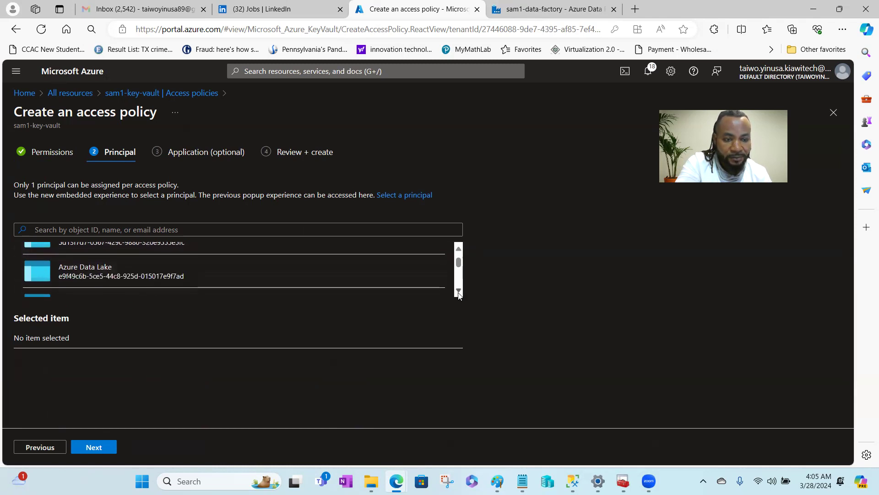
left_click(459, 291)
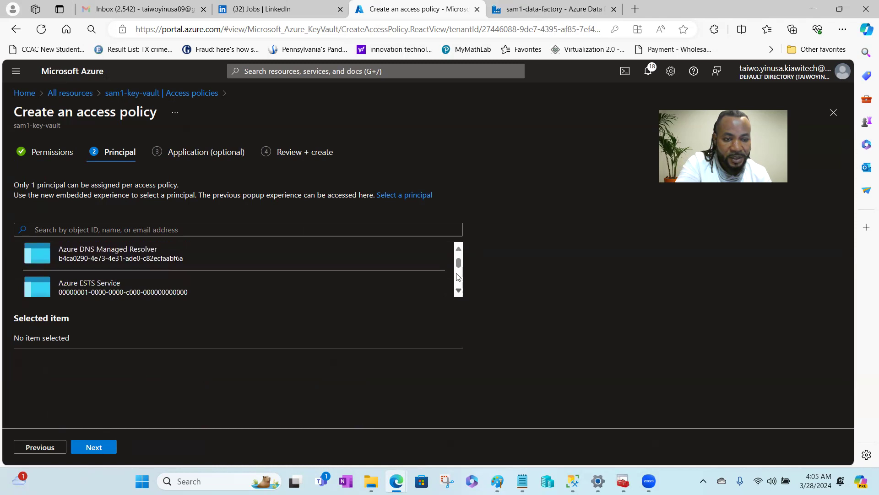
left_click(458, 249)
left_click(458, 249)
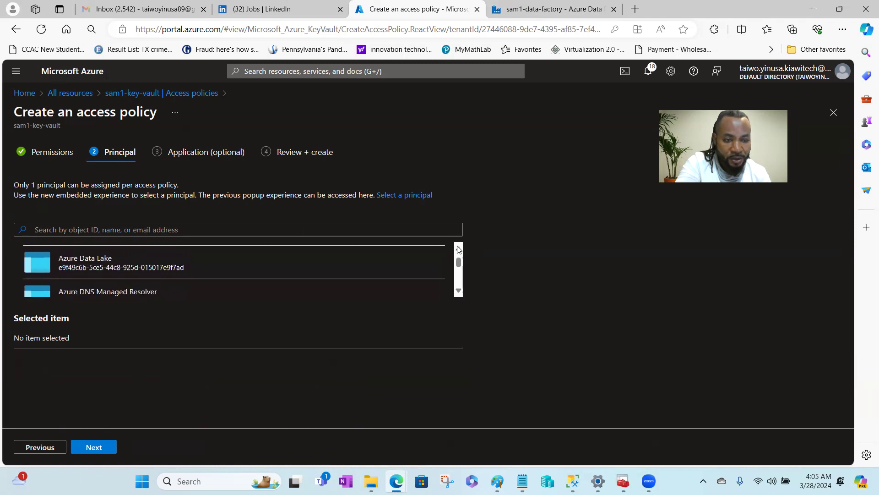
left_click(458, 249)
scroll(94, 277, "up", 1)
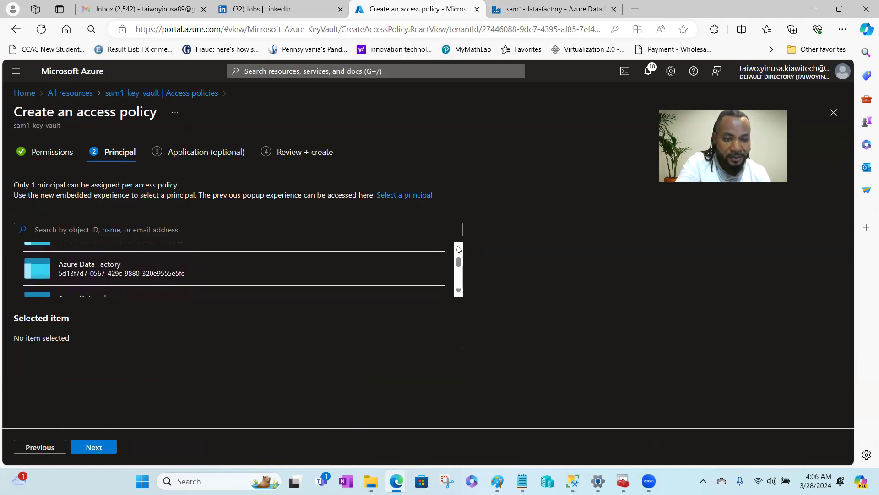
left_click(93, 275)
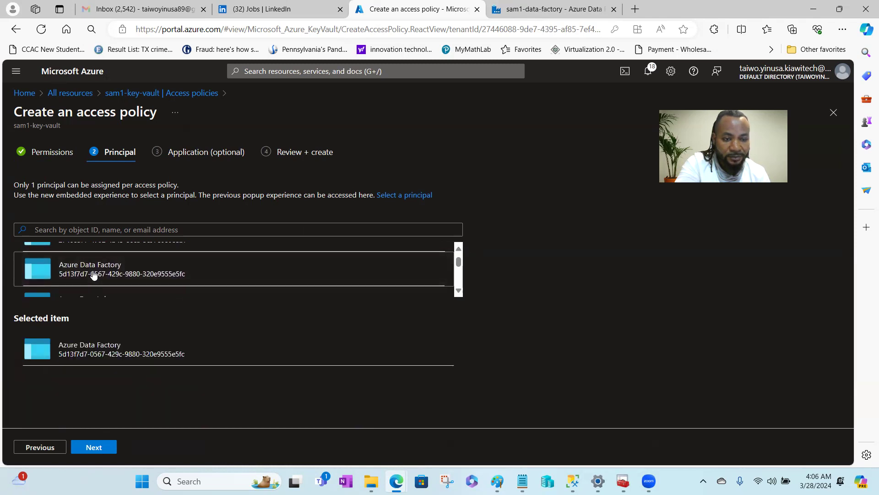
left_click(87, 356)
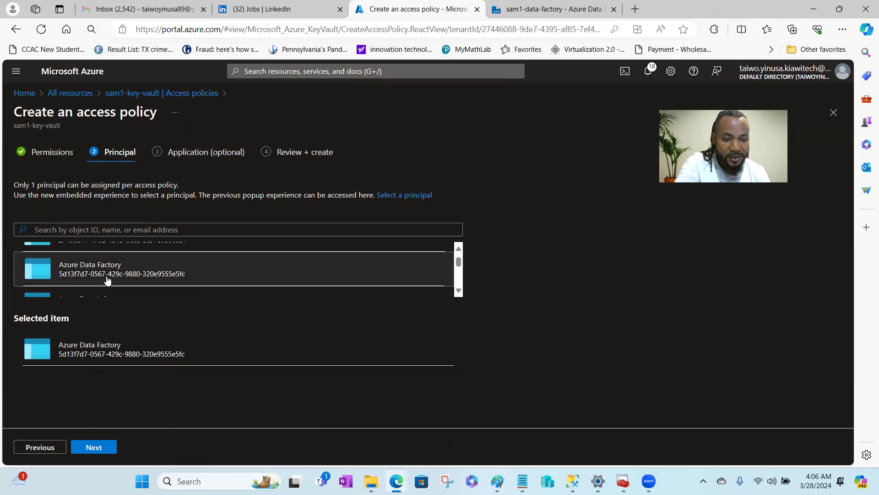
Step: Skip the optional application, review the access policy for Azure Data Factory and create it
left_click(101, 448)
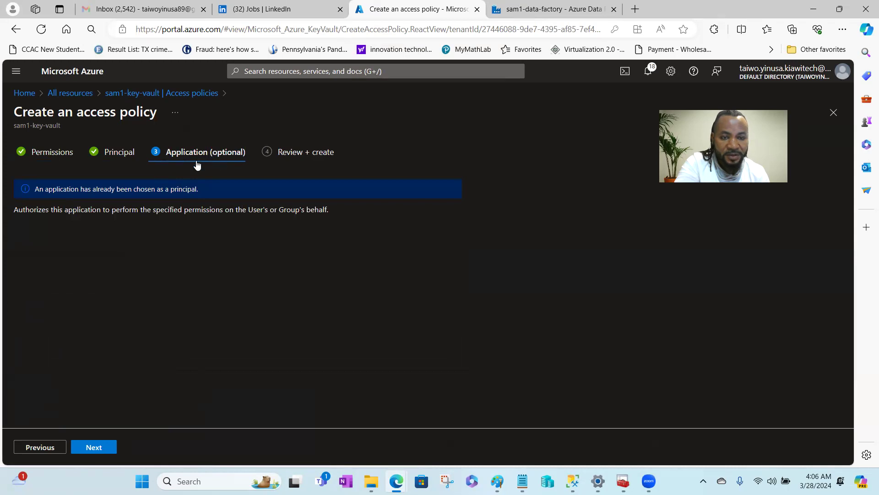
left_click(314, 155)
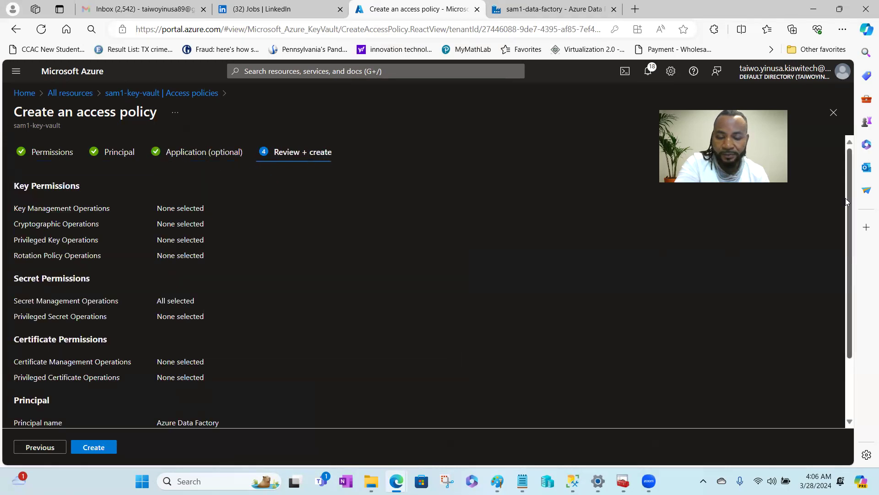
left_click_drag(848, 201, 851, 275)
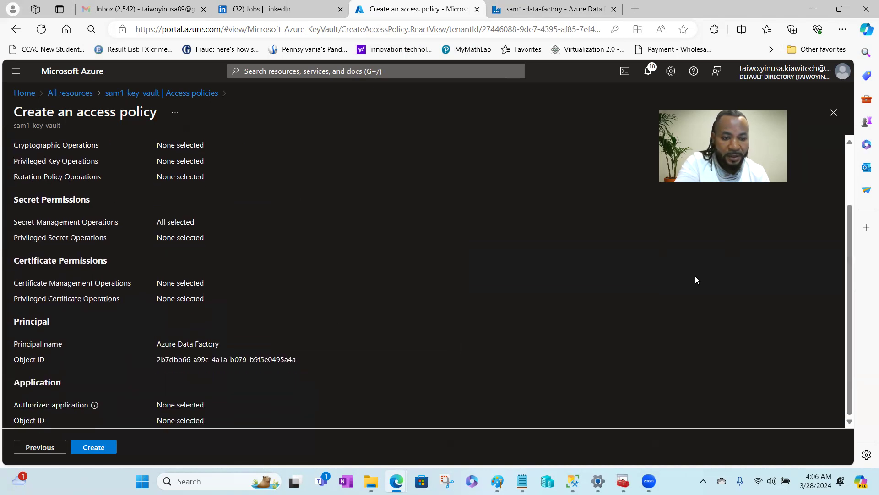
left_click(95, 448)
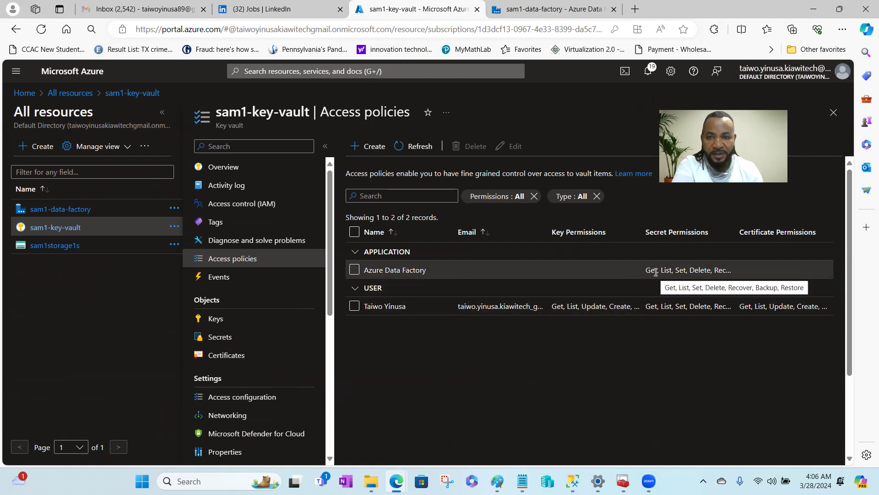
Step: Return to the new SQL Server linked service in Data Factory Studio and try to reload the secret names
left_click(522, 9)
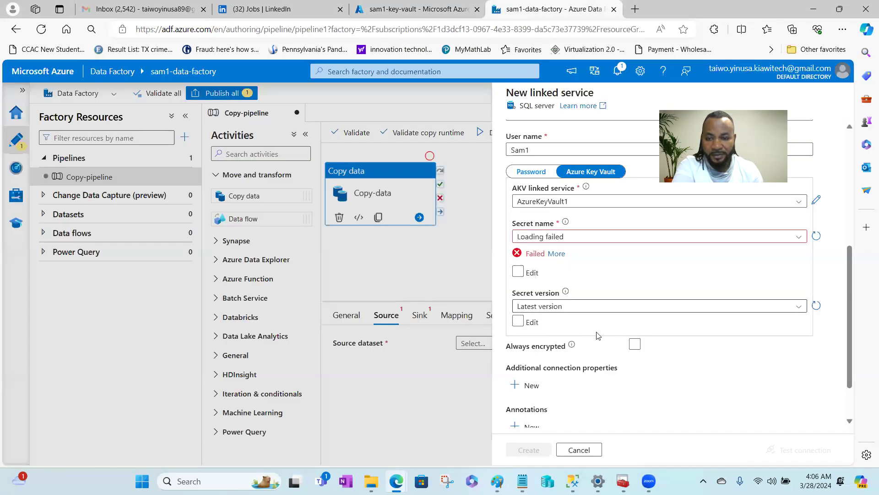
left_click(821, 238)
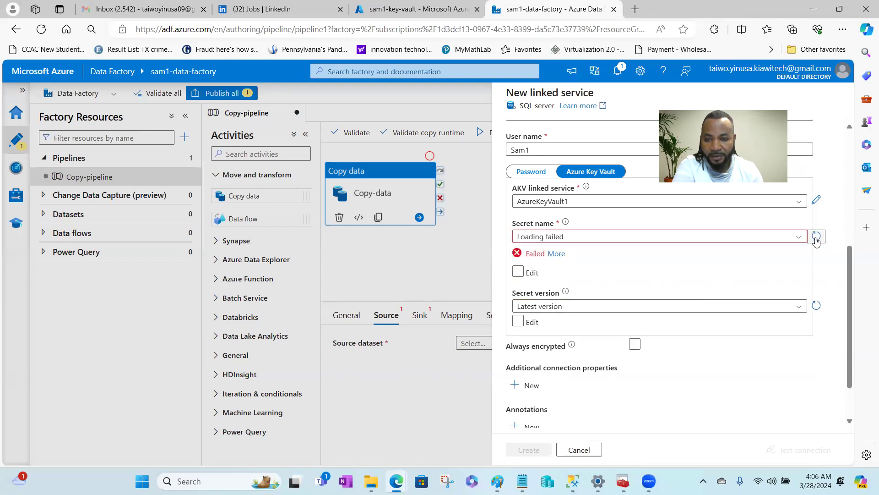
left_click(817, 236)
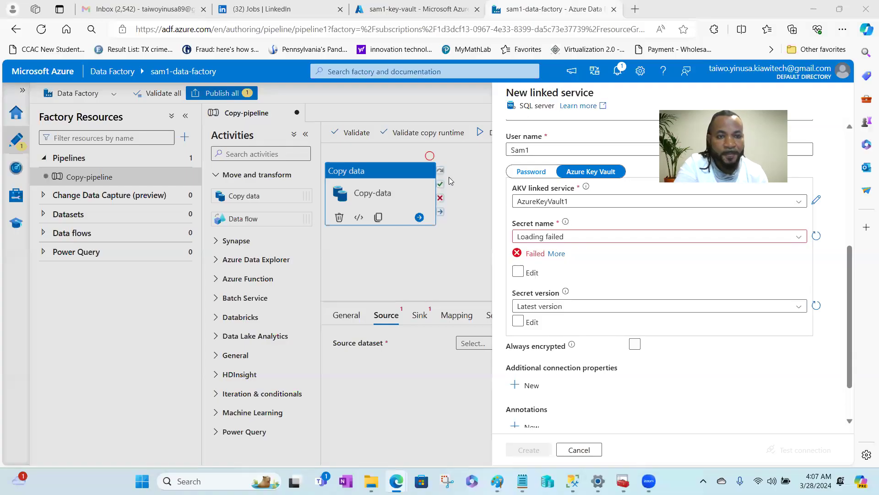
Step: Back in the Azure portal, start another key vault access policy with all secret management operations selected
left_click(431, 10)
left_click(369, 146)
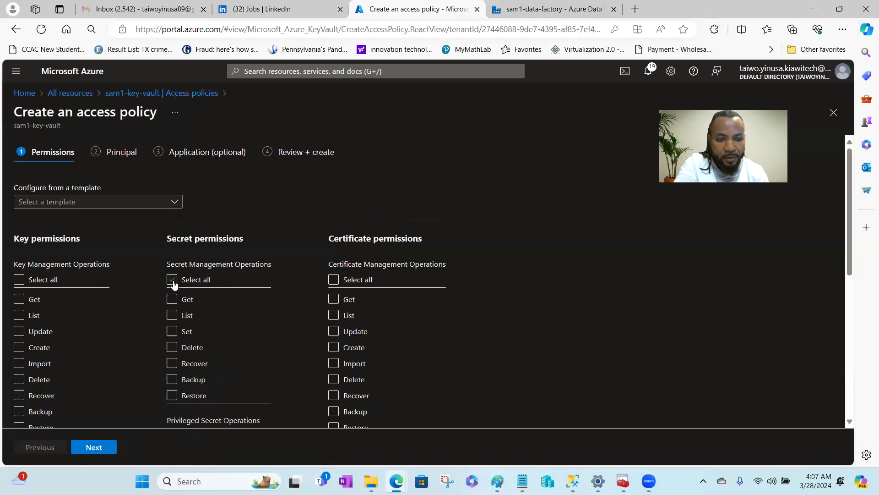
left_click(172, 280)
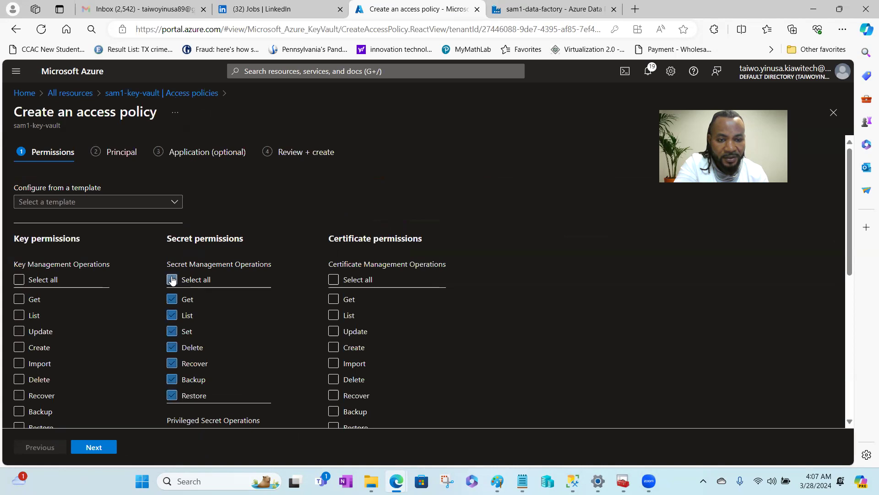
left_click(94, 447)
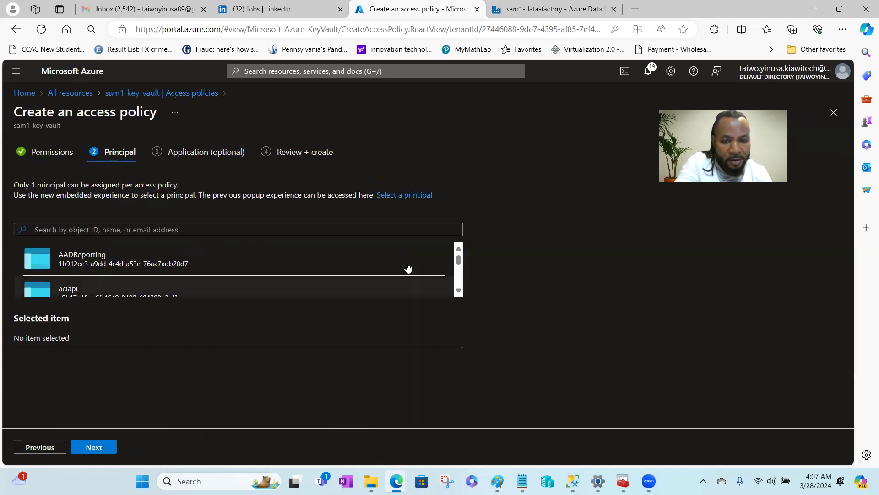
Step: Look through the principal list for the entry of the data factory that needs vault access
left_click(458, 290)
left_click(459, 291)
left_click(459, 290)
left_click(458, 291)
left_click(458, 291)
left_click(459, 291)
left_click(458, 291)
left_click(458, 291)
left_click(458, 291)
left_click(458, 291)
left_click(458, 291)
left_click(458, 291)
left_click(459, 290)
left_click(458, 291)
left_click(458, 290)
left_click(458, 291)
left_click(458, 290)
left_click(458, 291)
left_click(459, 291)
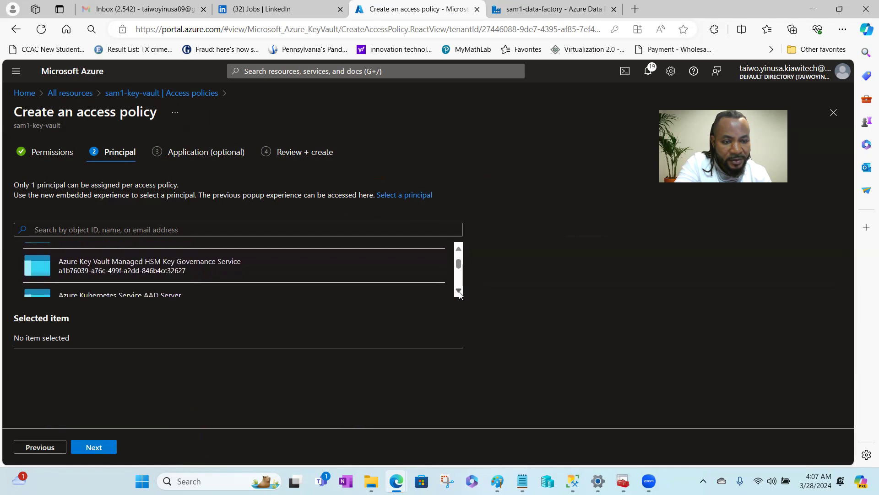
left_click(458, 291)
left_click(459, 291)
left_click(459, 291)
left_click(458, 291)
left_click(459, 291)
left_click(459, 291)
left_click(458, 291)
left_click(458, 291)
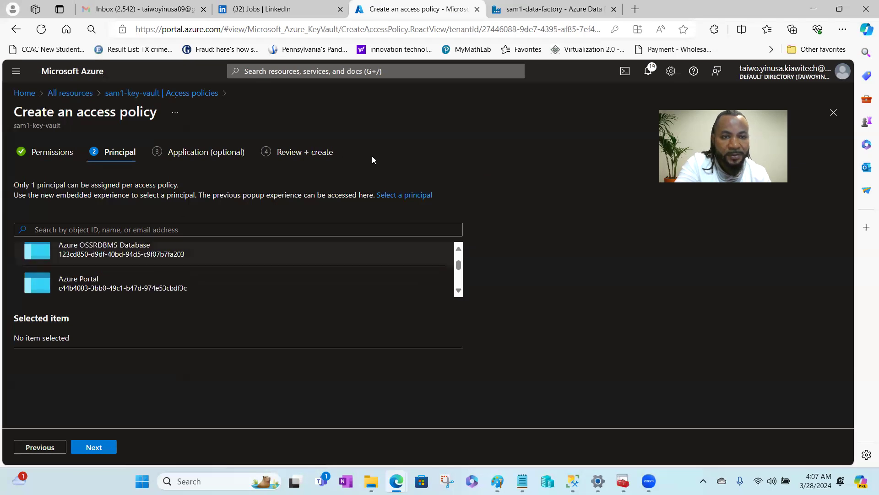
Step: Check the factory's name in Data Factory Studio, search the policy's principals for "sam" and assign sam1-data-factory as the principal
left_click(540, 16)
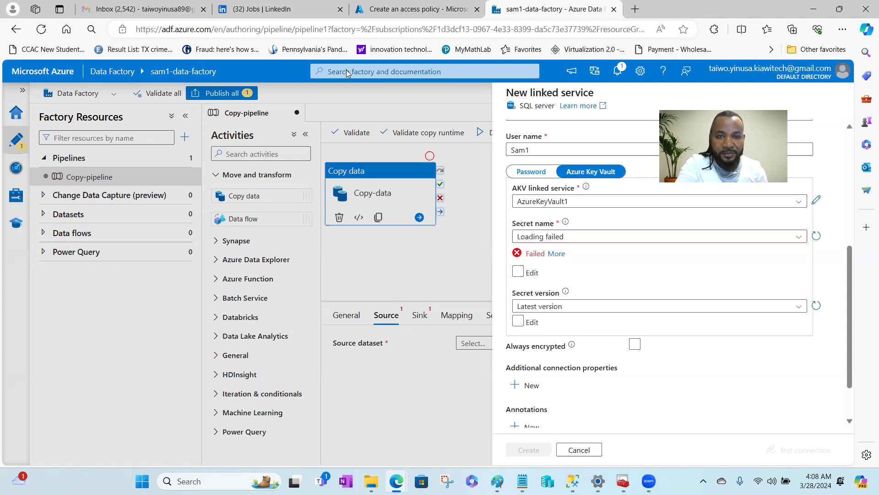
left_click(398, 8)
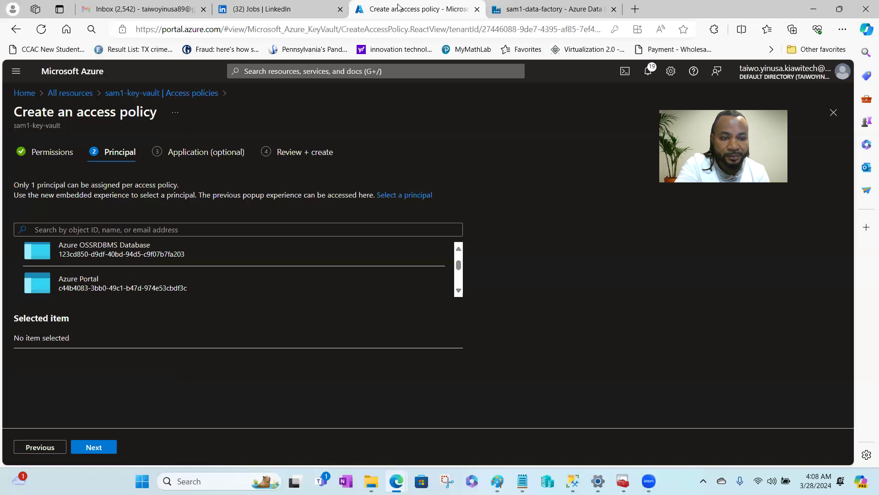
left_click(145, 231)
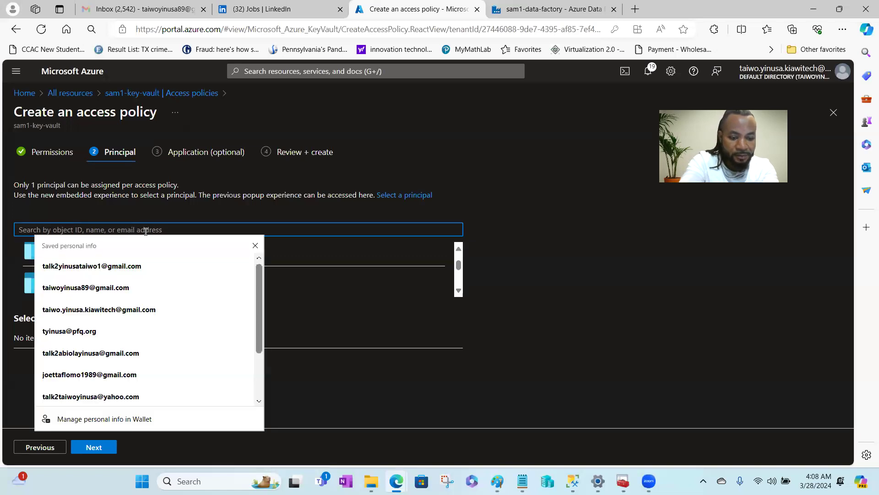
type("sam")
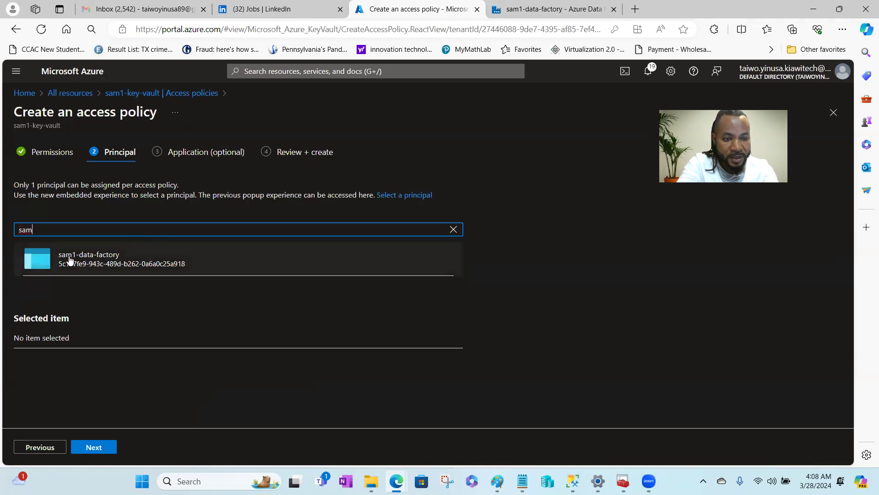
left_click(100, 261)
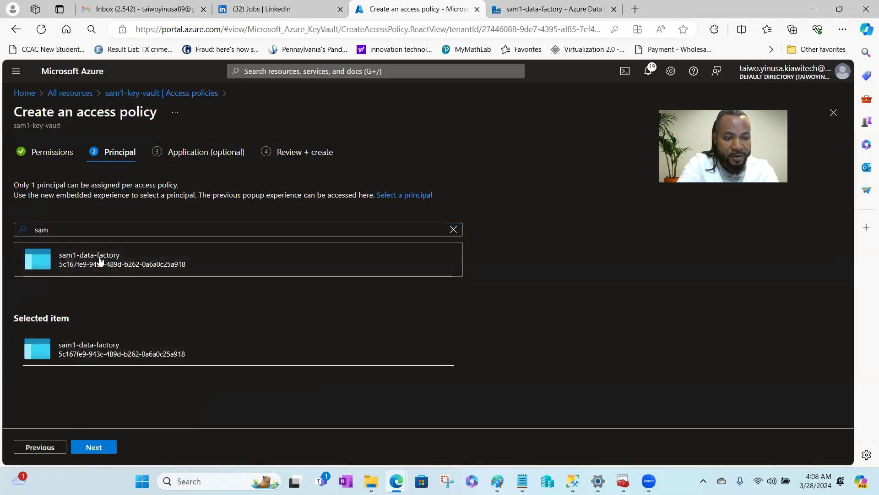
left_click(94, 447)
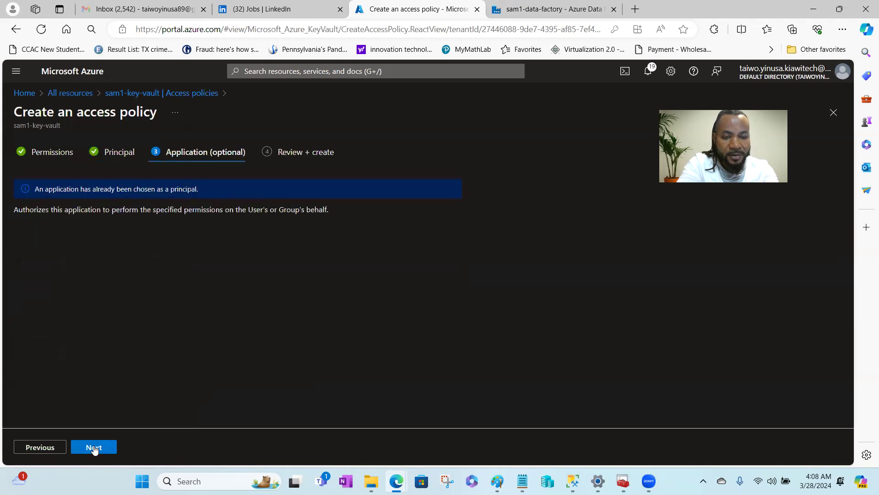
Step: Review and create the key vault access policy for sam1-data-factory
left_click(93, 447)
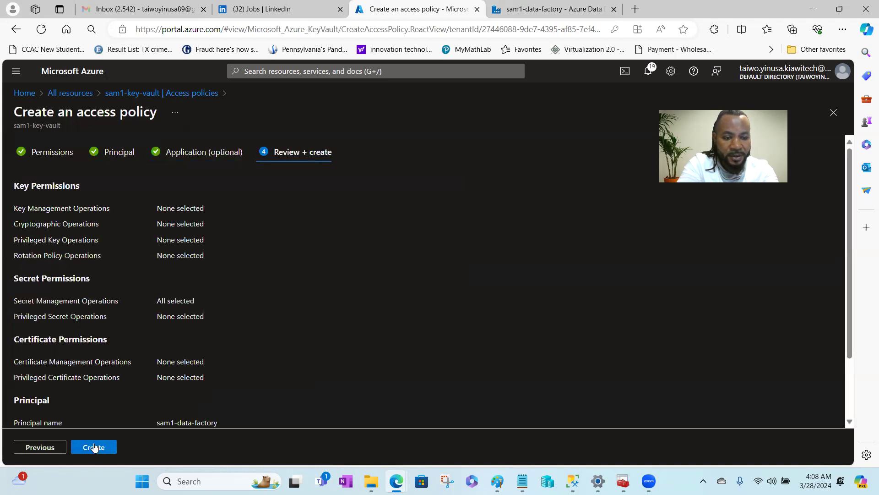
left_click(93, 451)
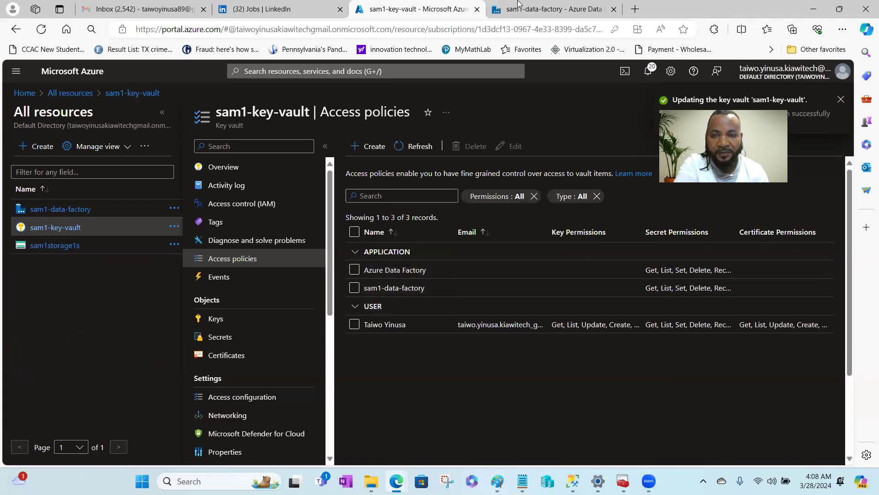
Step: Back in Data Factory Studio, reload the SQL Server linked service's secret names and select the secret named password
left_click(553, 9)
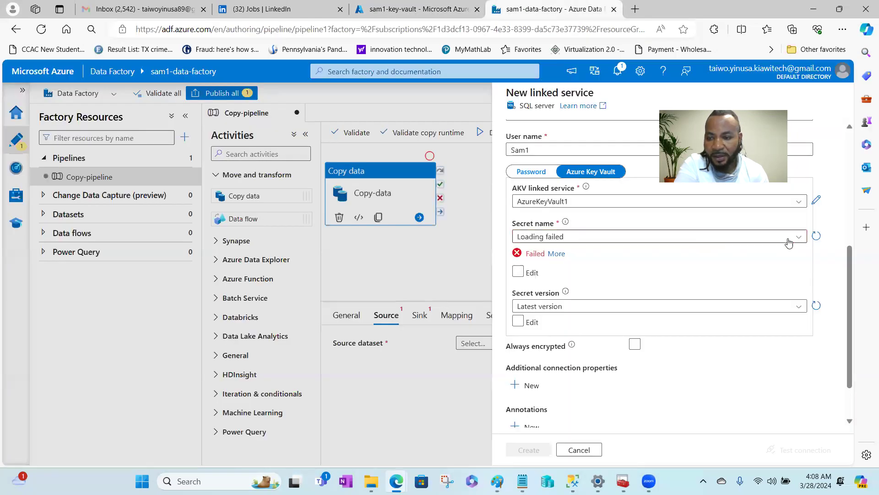
left_click(817, 234)
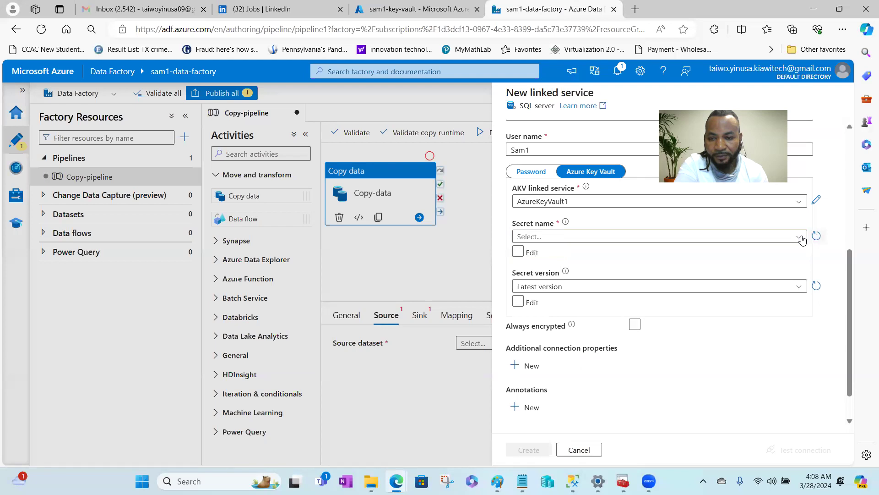
left_click(801, 237)
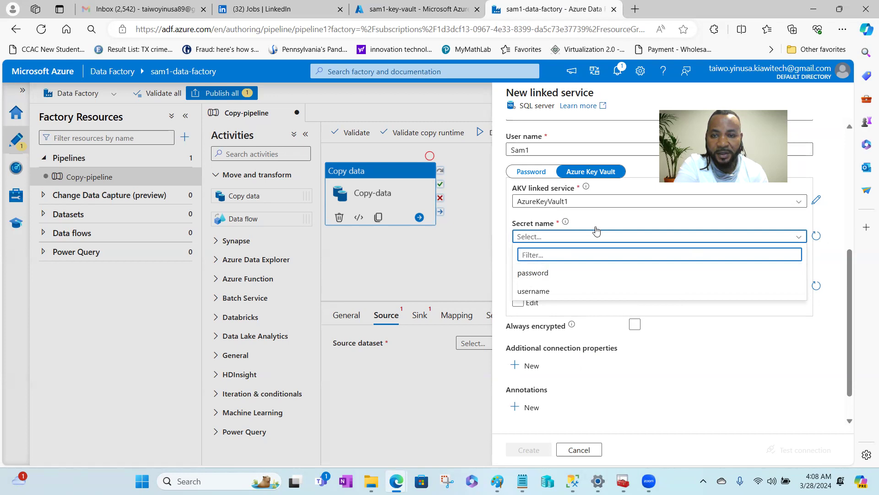
left_click(533, 274)
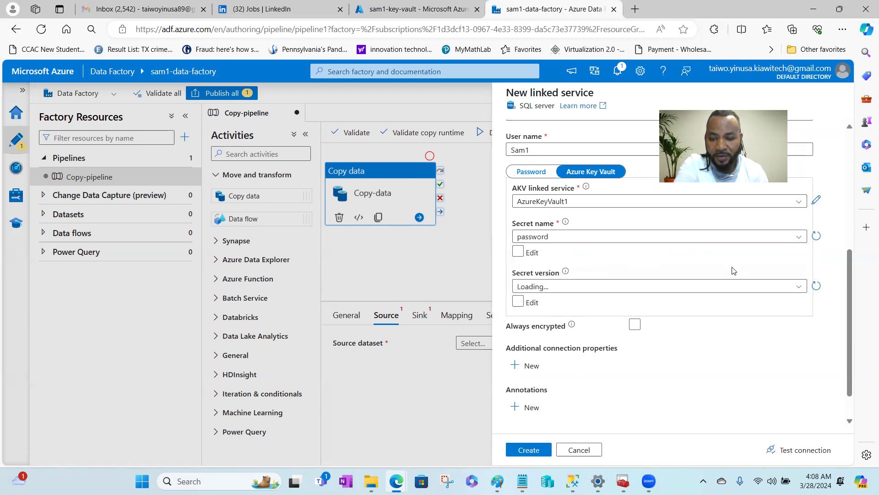
Step: Test the SQL Server linked service's connection and create the linked service
scroll(849, 291, "down", 2)
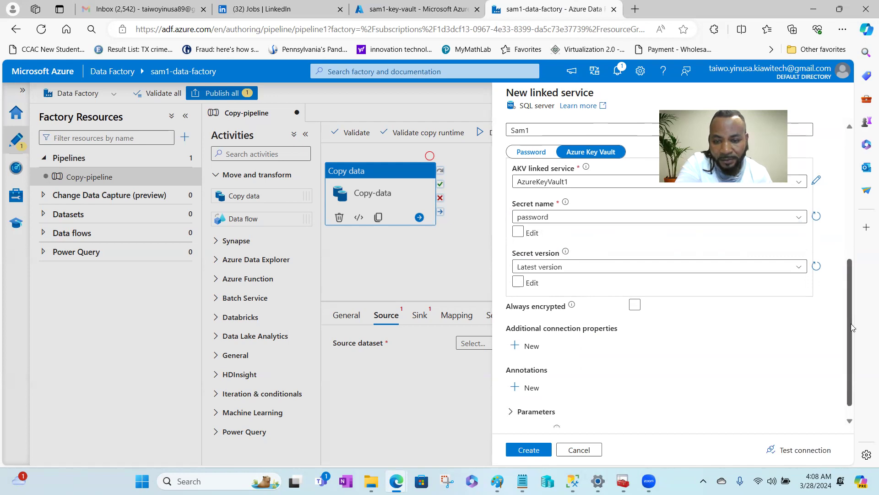
left_click(795, 454)
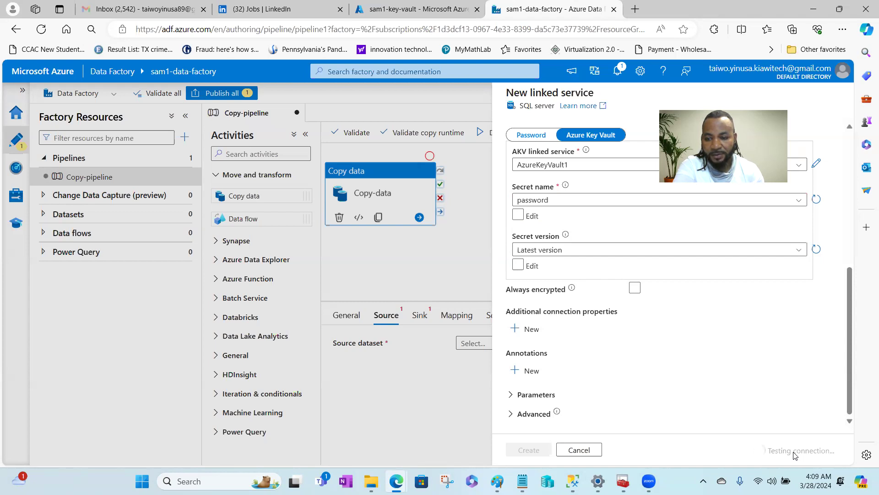
mouse_move(849, 339)
left_mouse_down()
mouse_move(850, 254)
mouse_move(853, 342)
mouse_move(849, 272)
mouse_move(842, 260)
mouse_move(842, 297)
mouse_move(833, 261)
left_mouse_up()
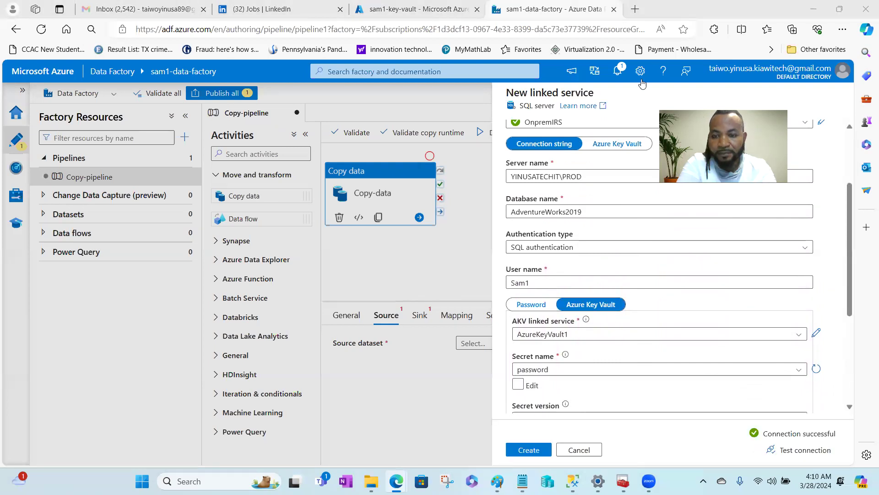
left_click(521, 451)
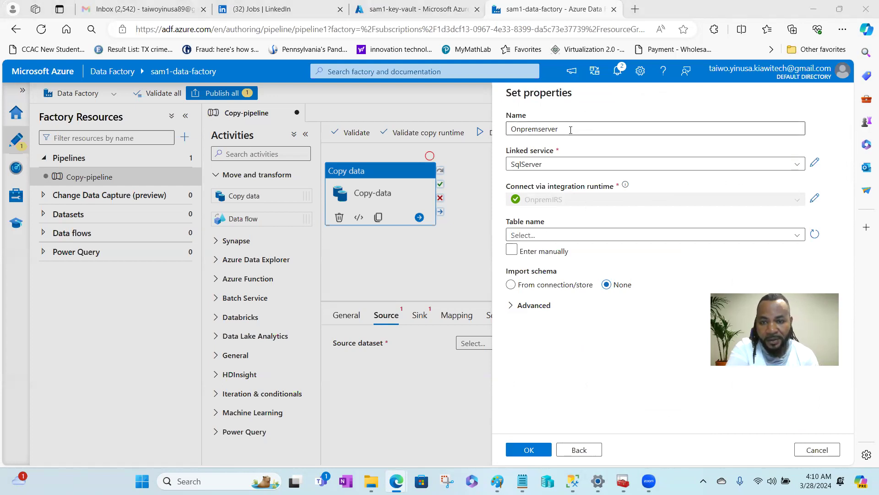
Step: Name the source dataset PersonTable and create it from the Person.Person table
left_click_drag(570, 130, 515, 128)
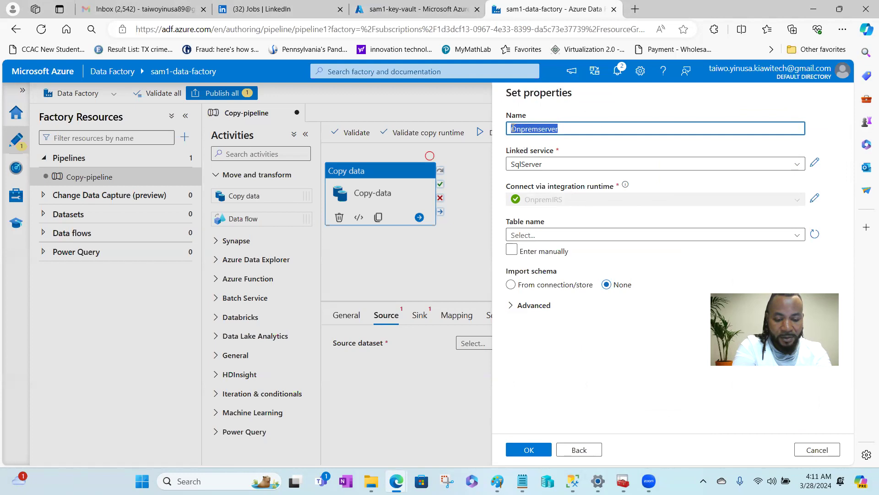
type("Ser")
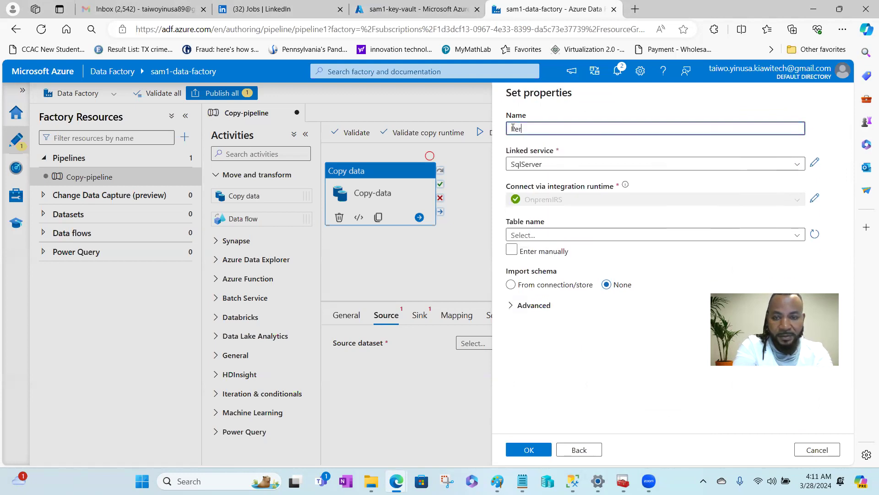
type("so")
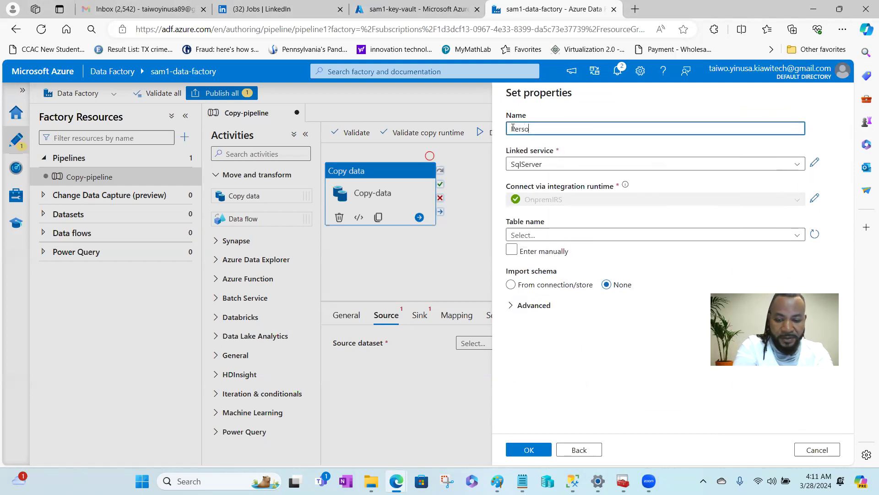
type("nTable")
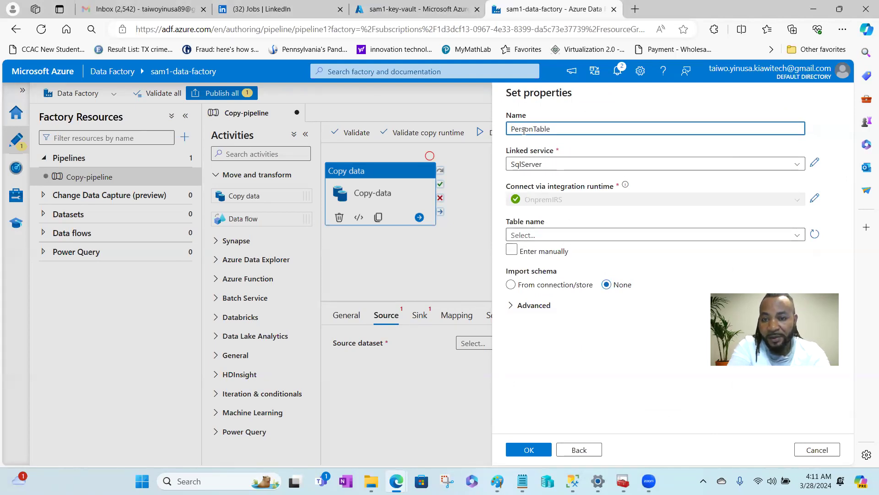
left_click(589, 234)
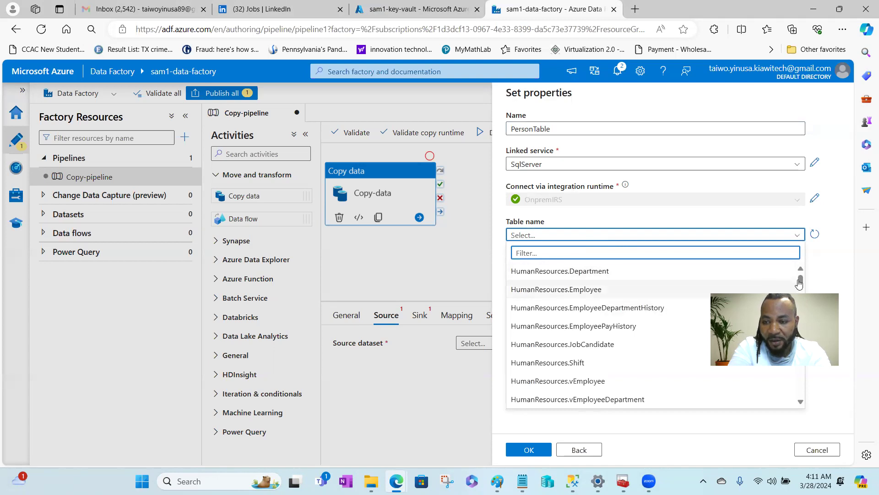
left_click_drag(802, 284, 801, 291)
scroll(802, 292, "down", 3)
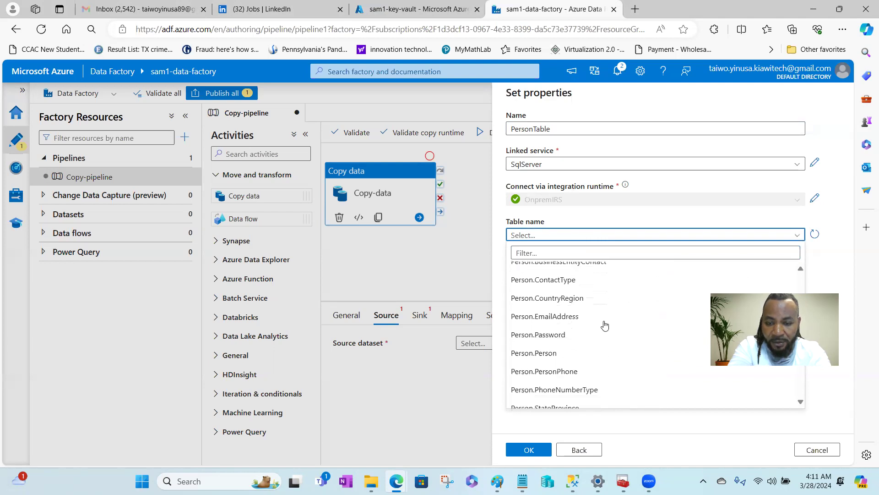
left_click(548, 351)
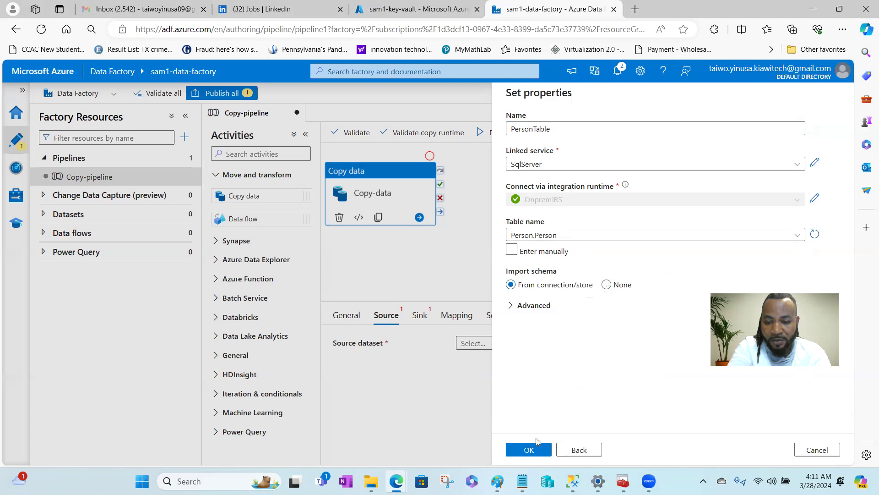
left_click(538, 452)
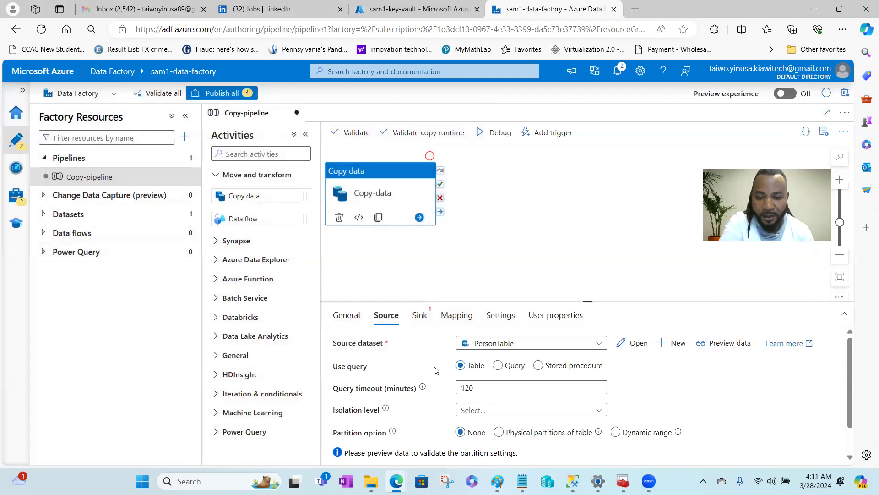
Step: Preview the PersonTable source data, look through its rows and close the preview
left_click_drag(852, 360, 849, 338)
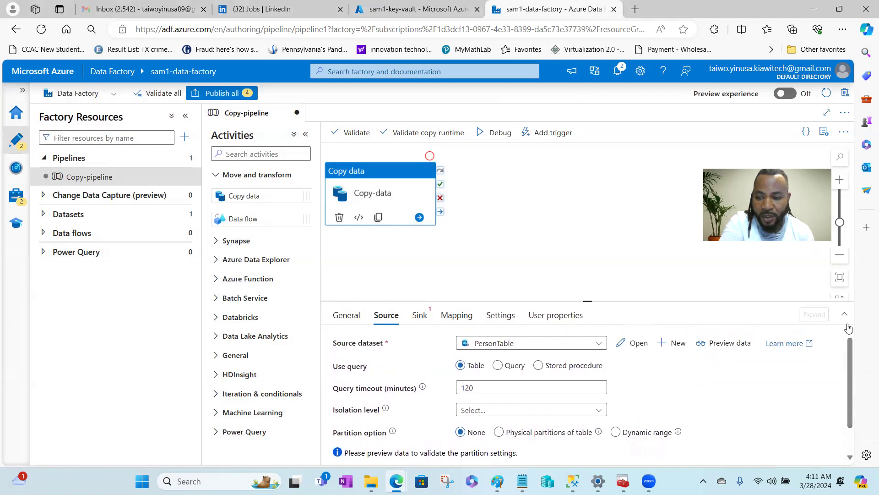
left_click(729, 348)
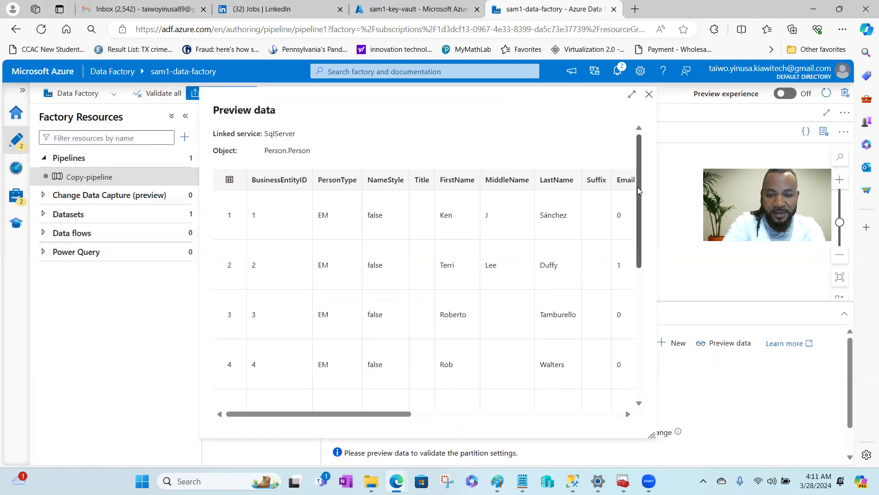
left_click_drag(638, 195, 644, 357)
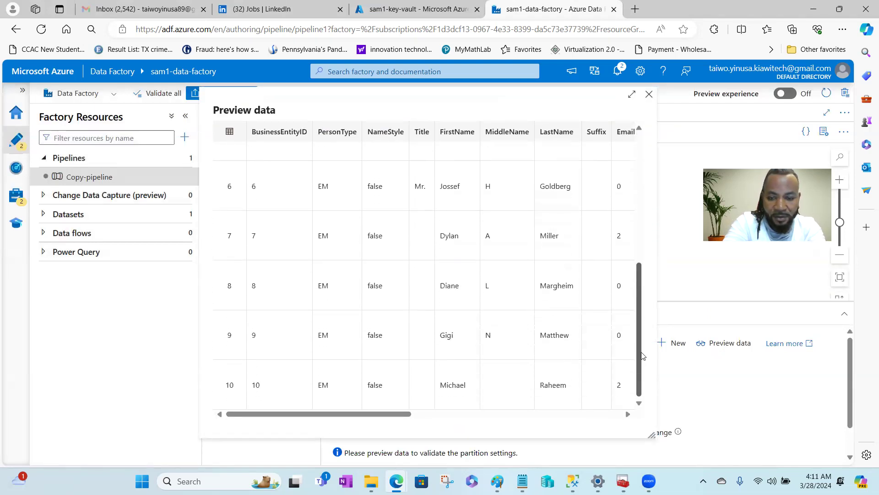
left_click_drag(415, 413, 232, 348)
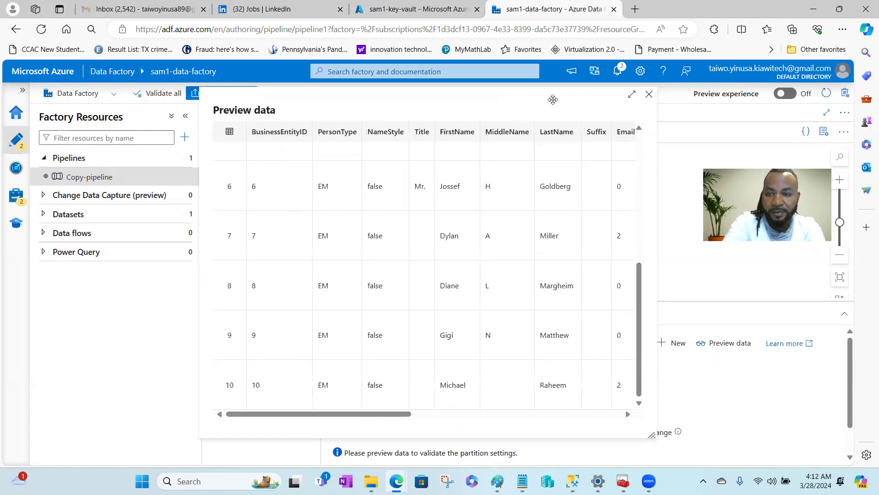
left_click(649, 95)
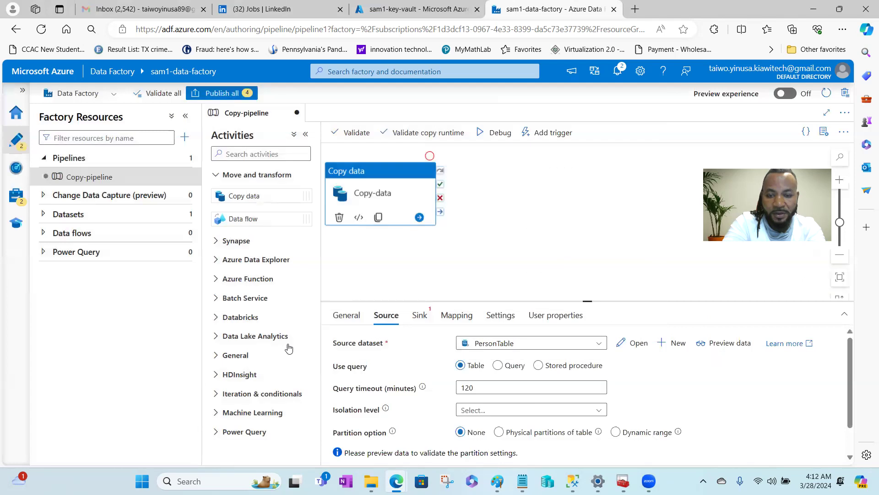
Step: Start a new sink dataset for the copy activity on Azure Data Lake Storage Gen2 in DelimitedText format
left_click(420, 316)
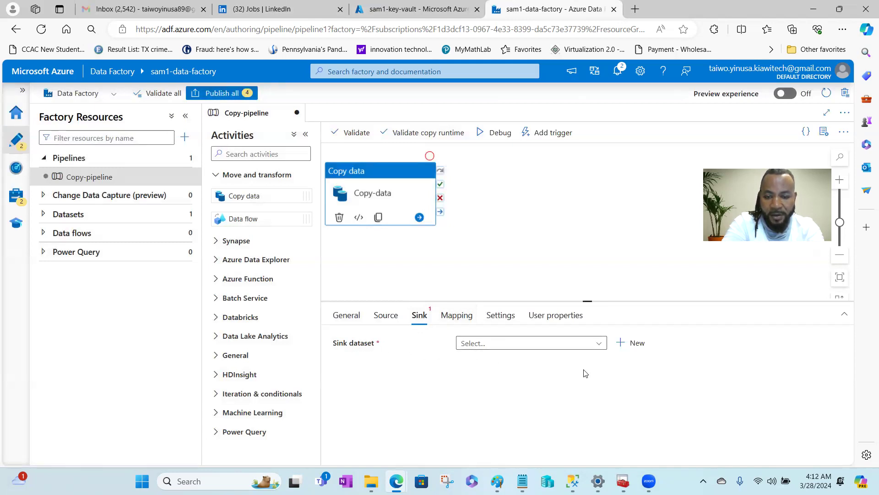
left_click(637, 346)
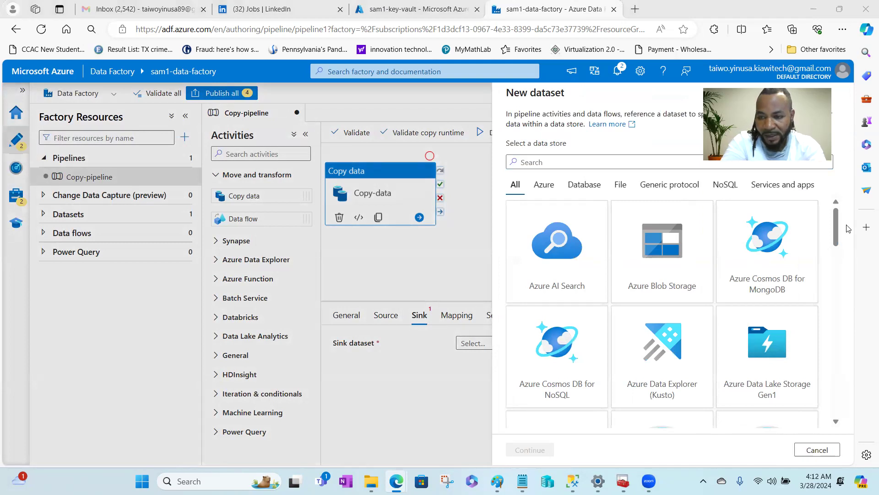
left_click_drag(838, 228, 838, 258)
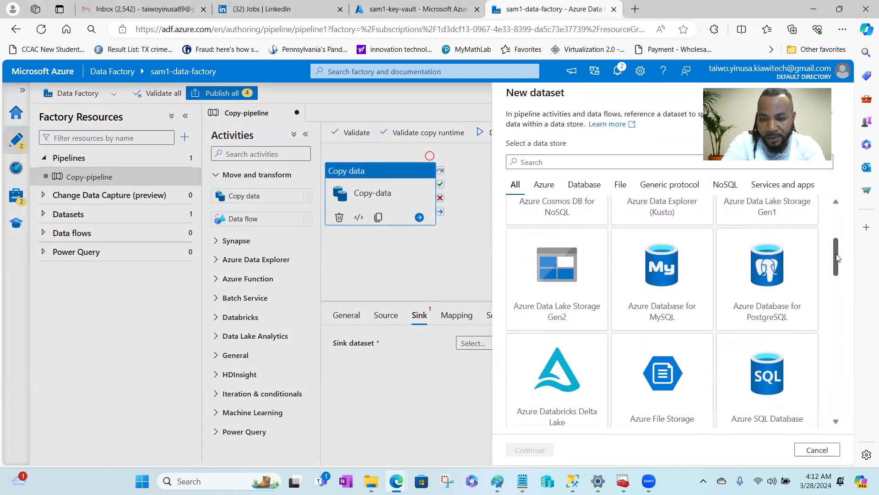
left_click(577, 310)
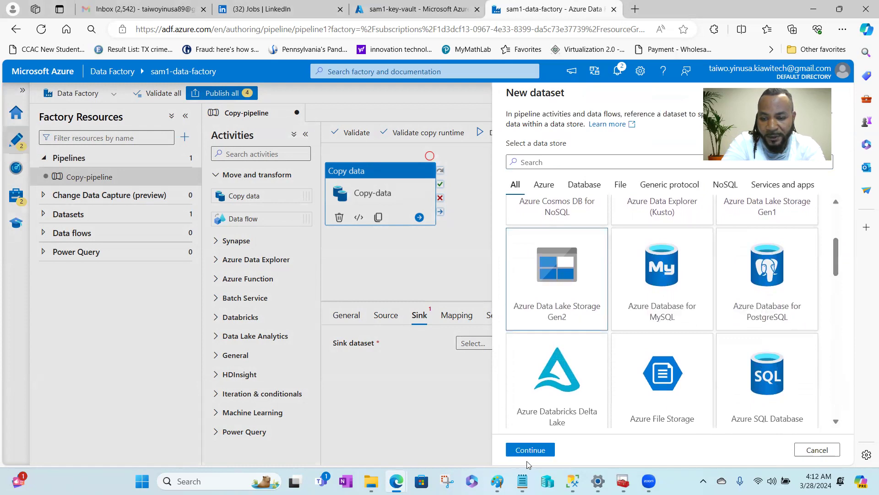
left_click(519, 453)
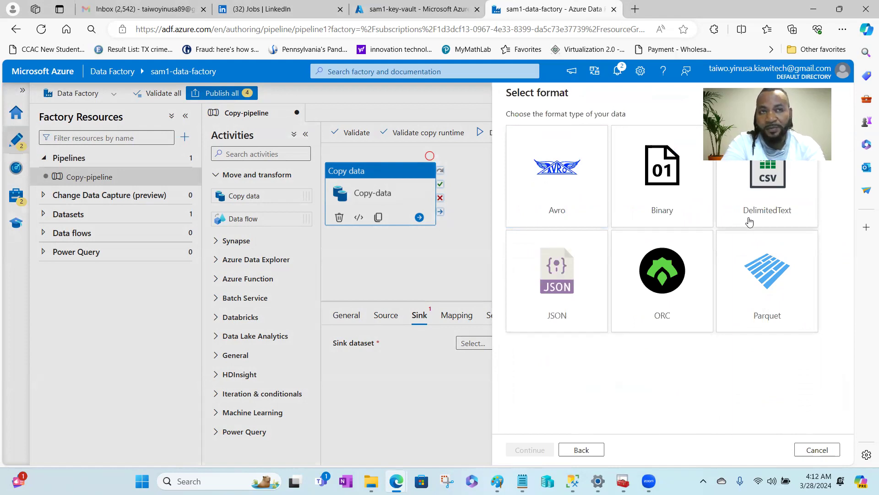
left_click(749, 222)
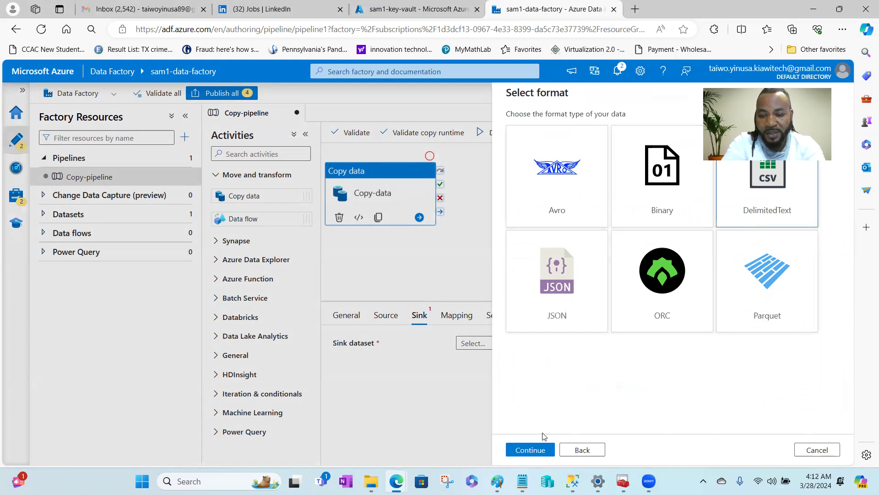
left_click(529, 451)
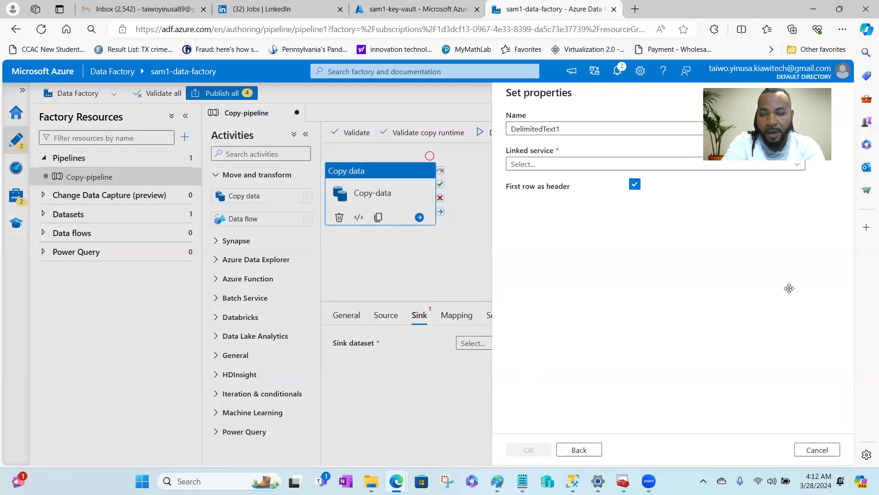
Step: Name the sink dataset Sinkdata
left_click(570, 128)
left_click_drag(569, 129, 508, 127)
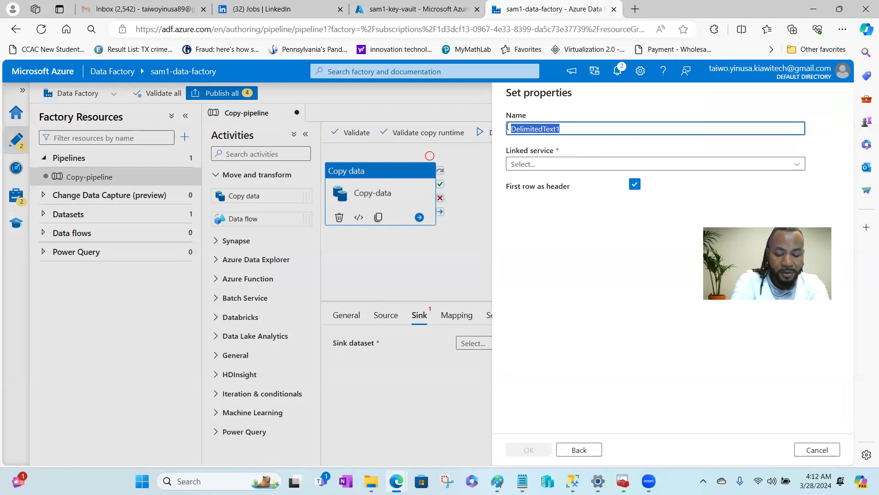
type("Sinkdata")
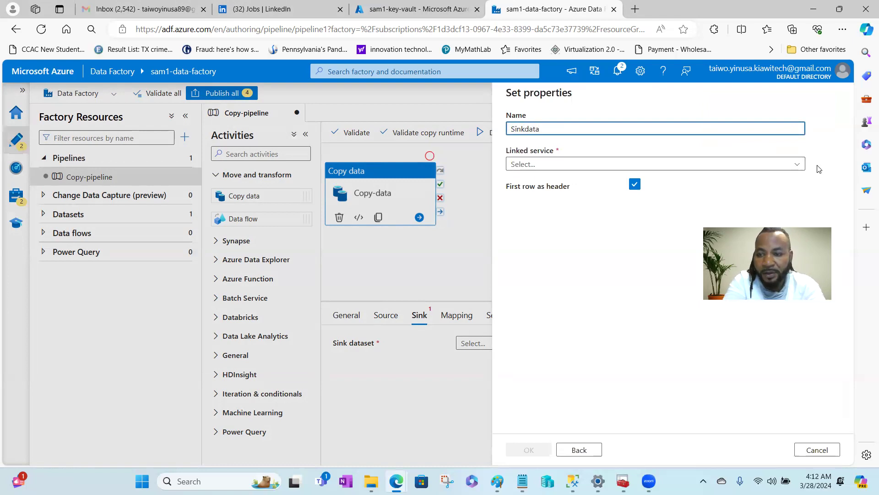
Step: Start a new linked service for the Sinkdata dataset, connecting through AutoResolveIntegrationRuntime (Managed Virtual Network)
left_click(796, 165)
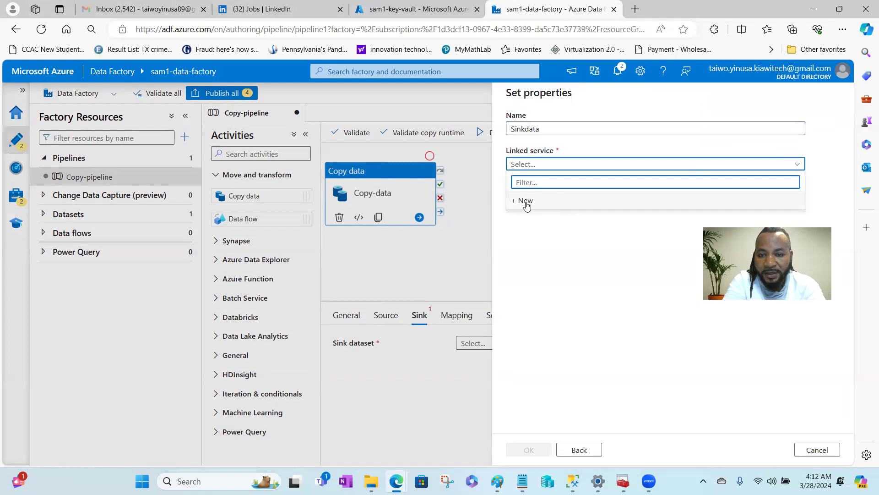
left_click(525, 200)
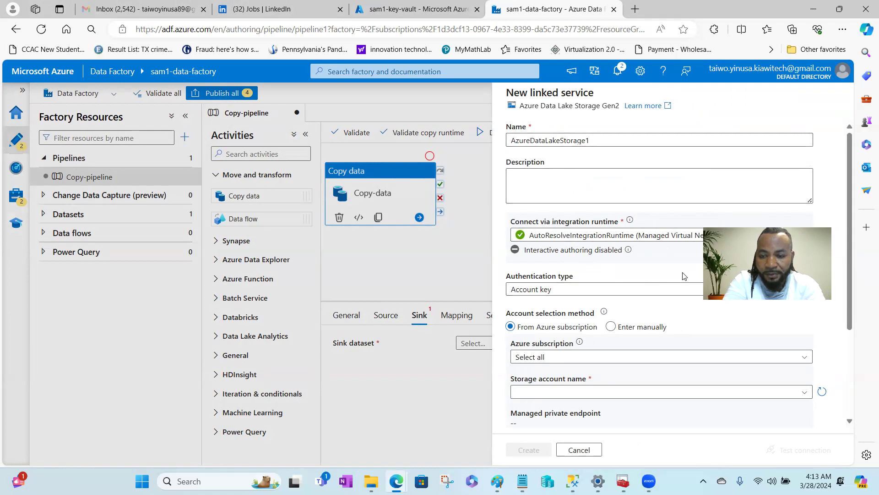
left_click(623, 236)
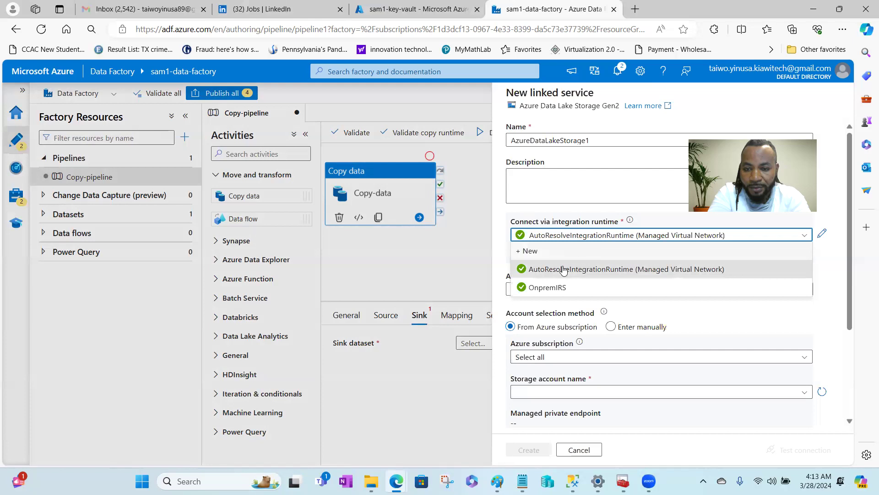
left_click(548, 288)
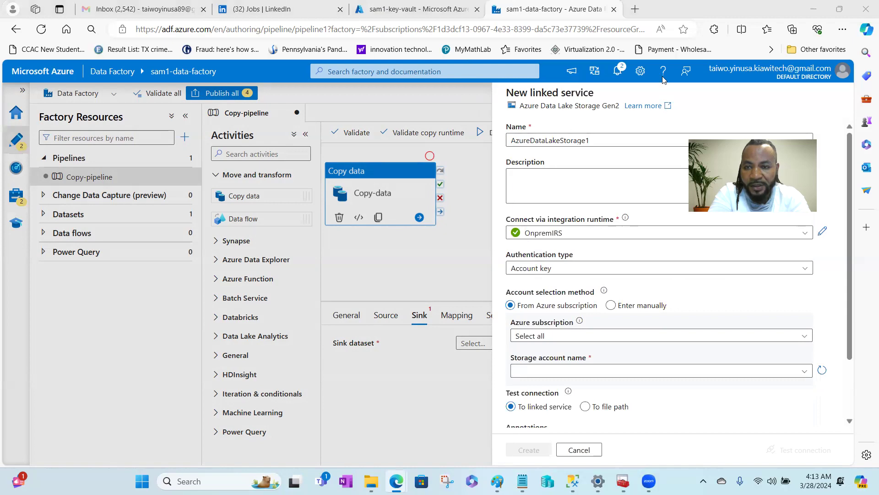
left_click(545, 233)
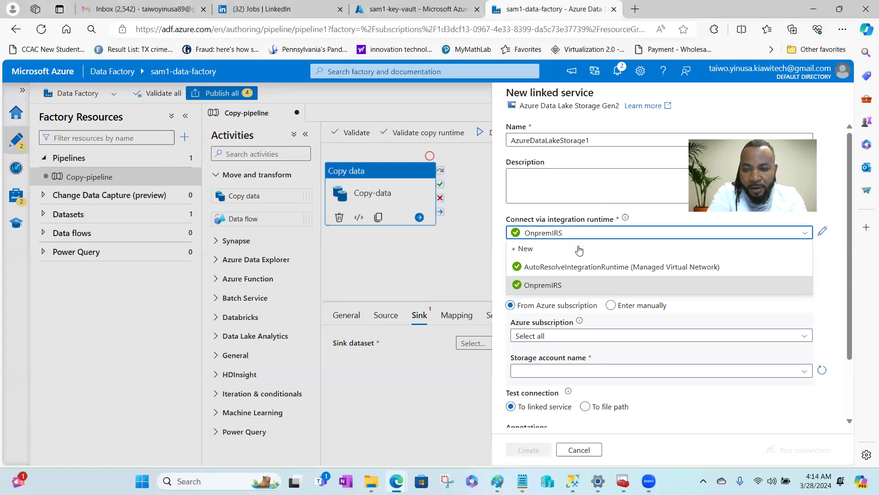
left_click(567, 268)
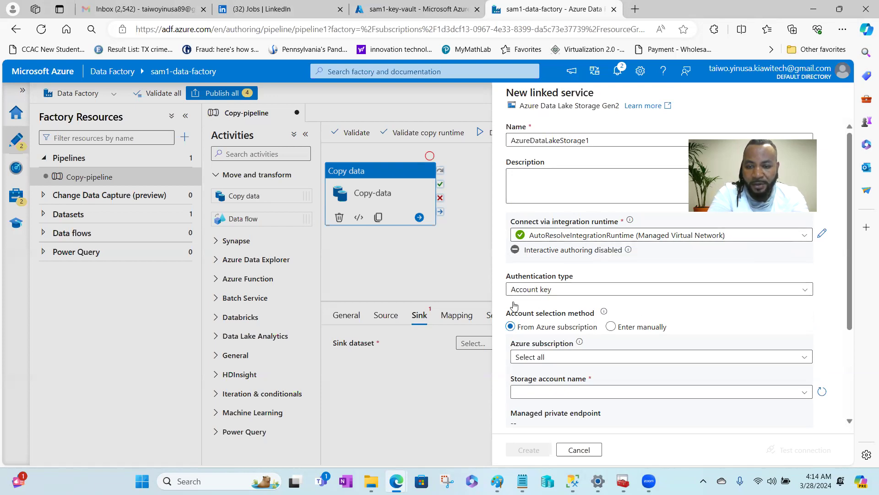
Step: Set the linked service's authentication type to Account key and choose the specific Azure subscription instead of all
left_click(575, 293)
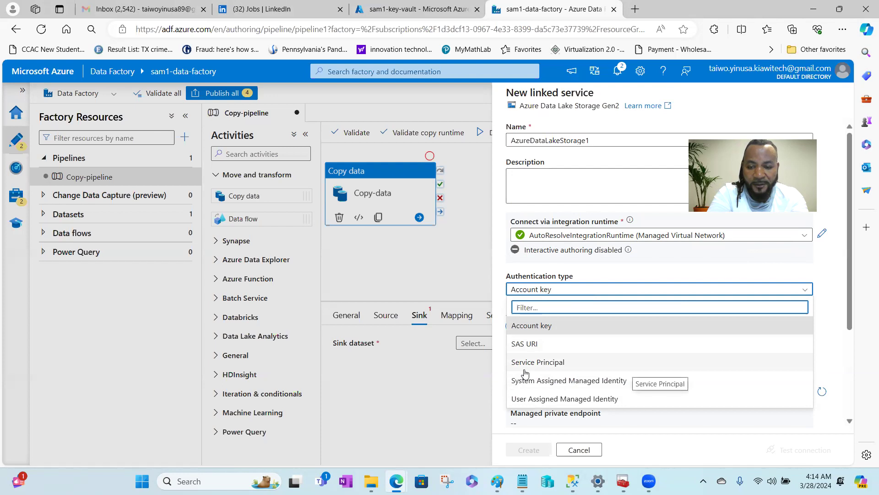
left_click(540, 326)
left_click(595, 357)
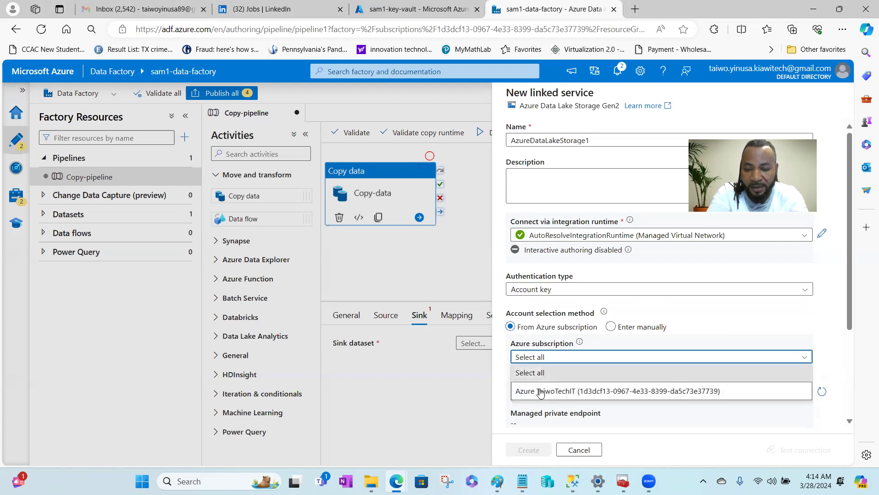
left_click(541, 391)
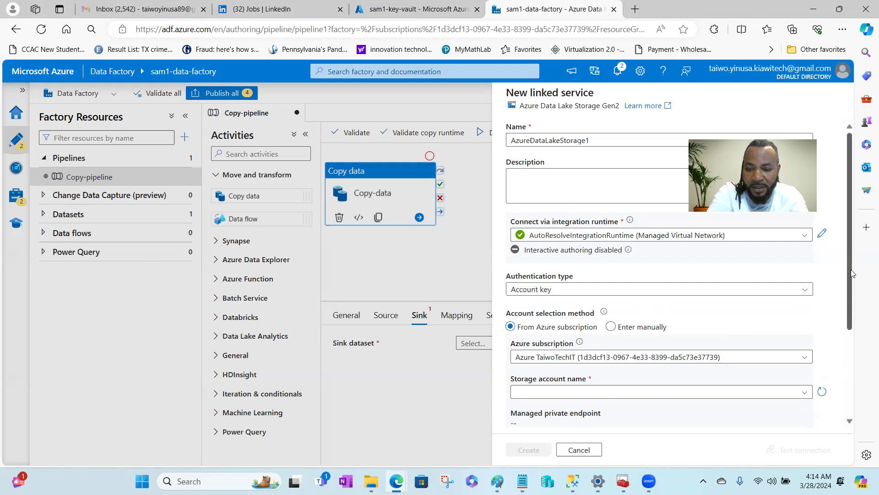
Step: Choose the storage account sam1storage1s, review the settings and create the AzureDataLakeStorage1 linked service
scroll(851, 273, "down", 2)
left_click(780, 319)
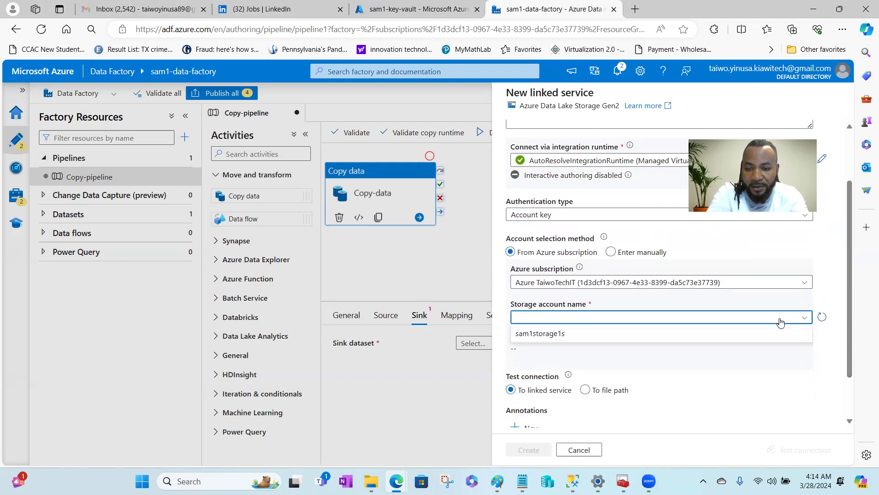
left_click(538, 337)
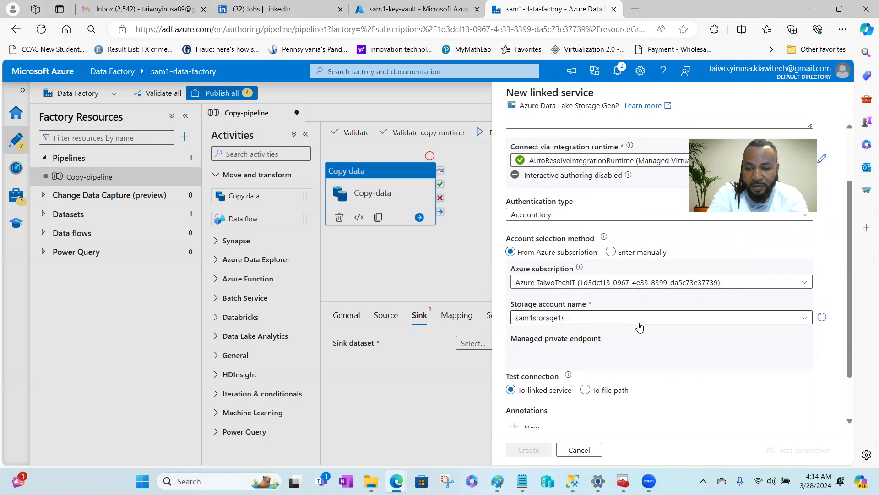
scroll(850, 297, "down", 1)
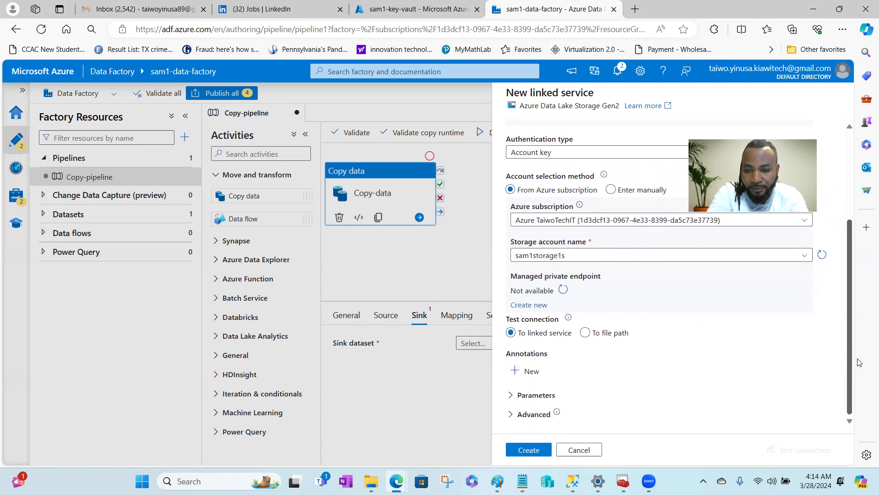
scroll(852, 348, "up", 3)
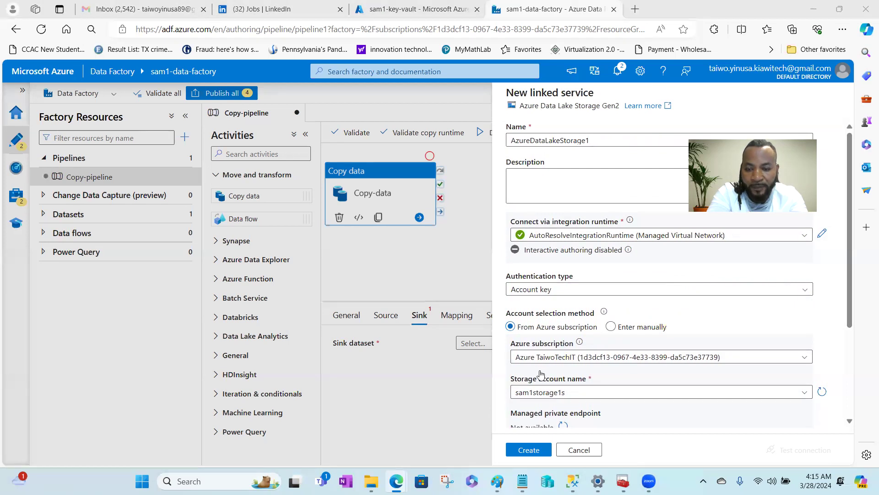
left_click_drag(848, 262, 853, 372)
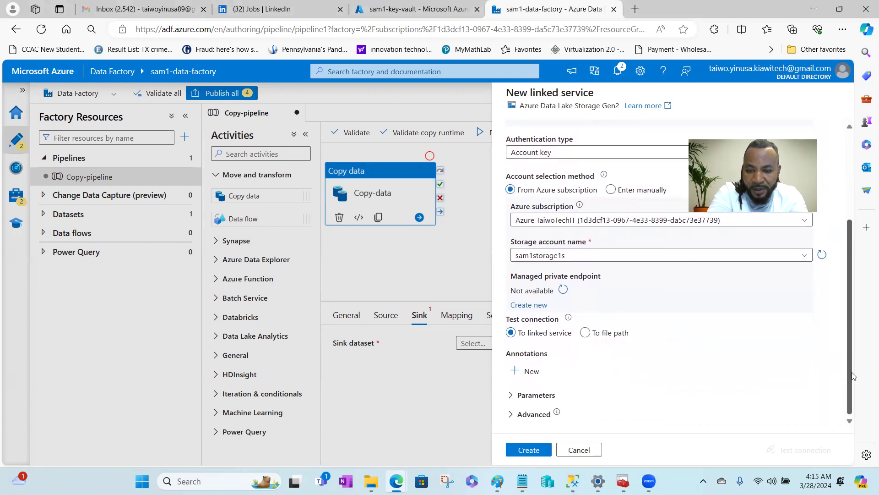
left_click(534, 450)
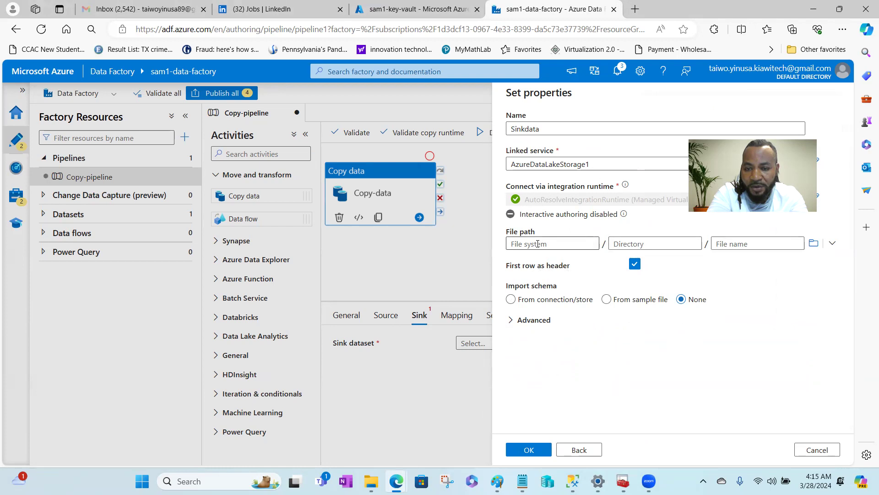
Step: Try to browse the data lake for the sink dataset's file path, retrying the root folder listing
left_click(813, 245)
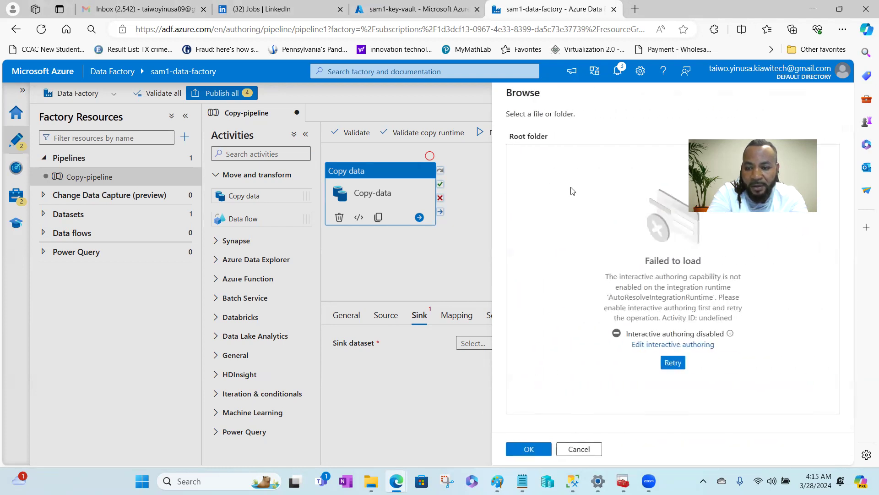
left_click(681, 364)
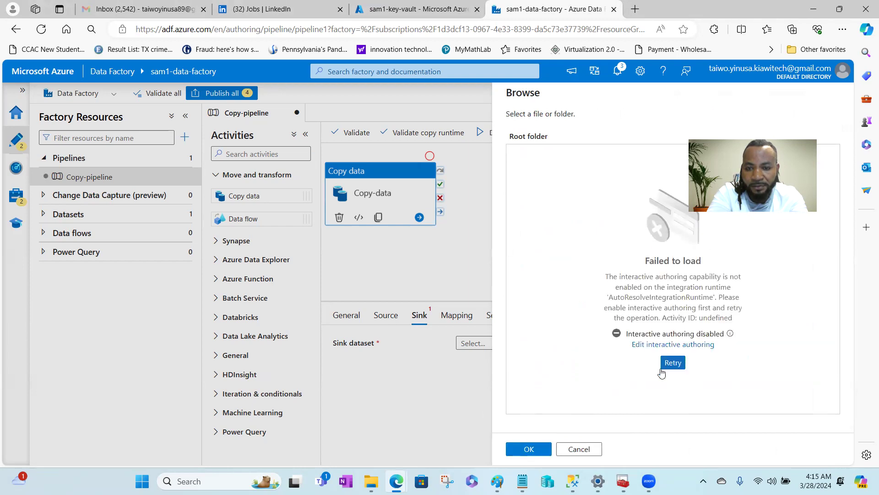
left_click(529, 448)
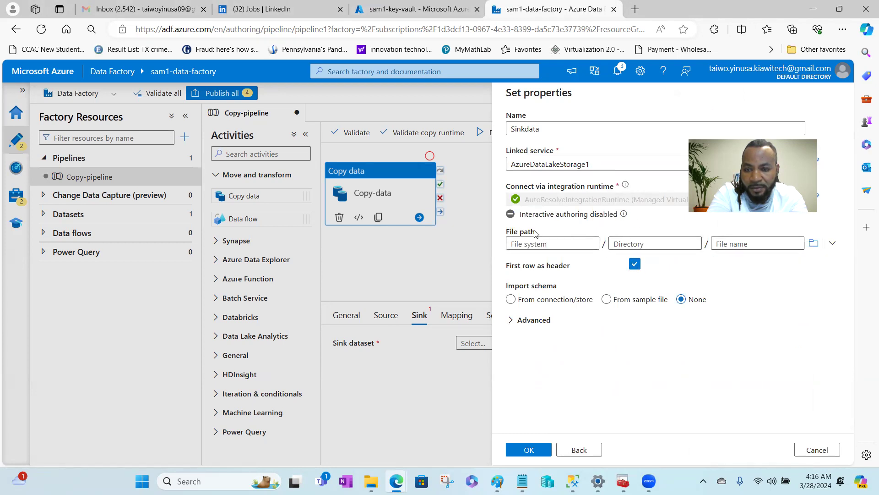
left_click(814, 243)
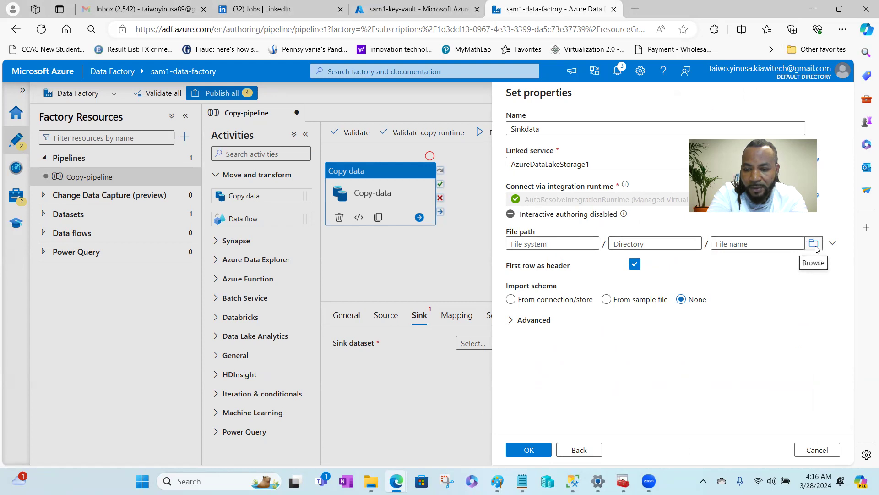
left_click(676, 364)
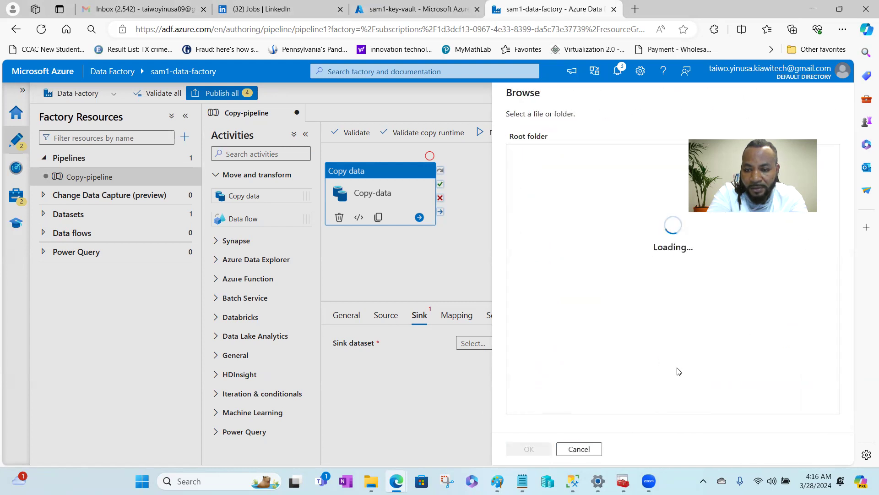
left_click(541, 451)
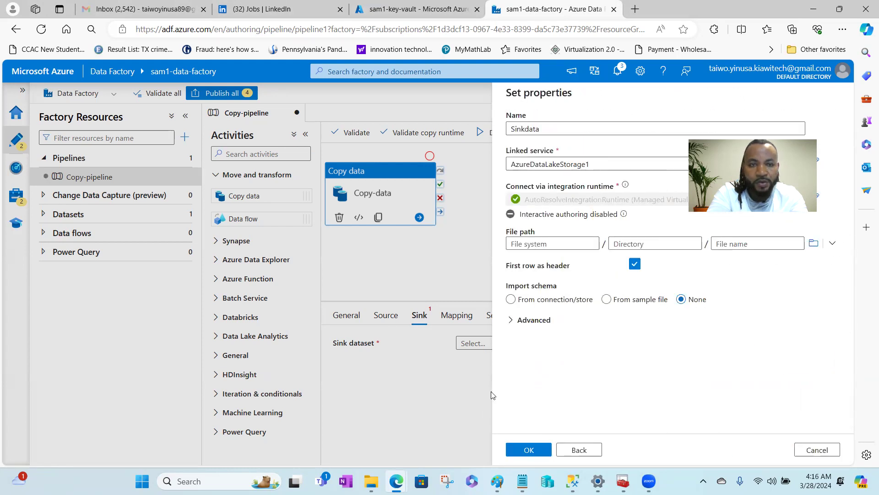
Step: Switch to the Azure portal, look inside the souce container of sam1storage1s and return to the container list
left_click(404, 15)
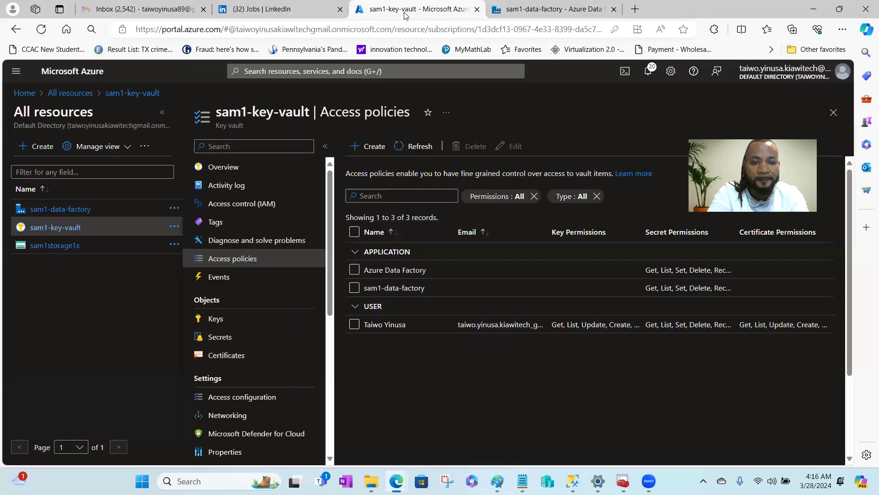
left_click(55, 246)
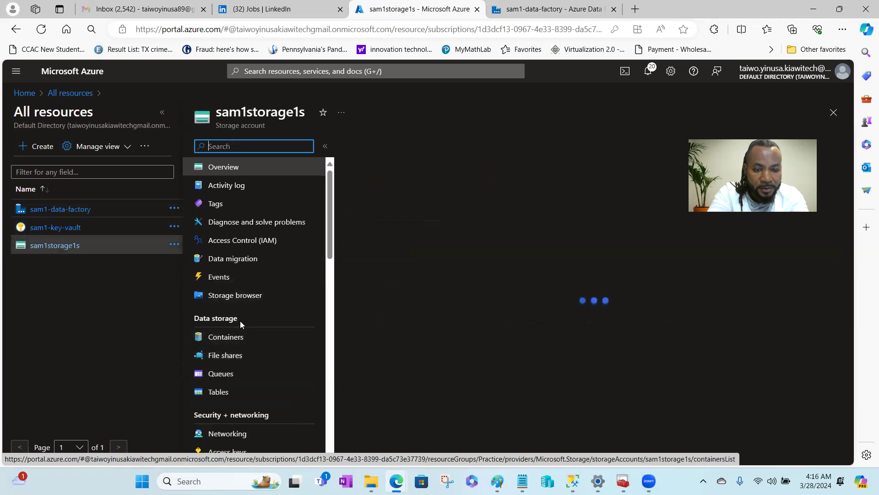
left_click(226, 337)
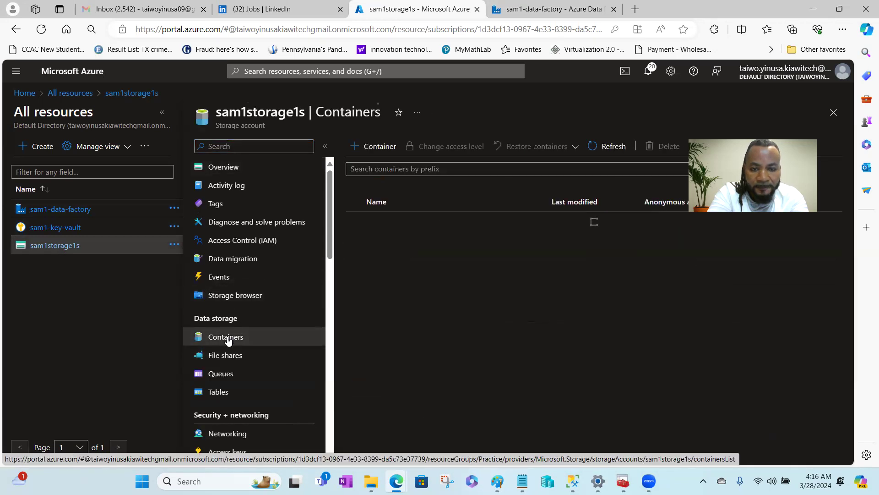
left_click(383, 222)
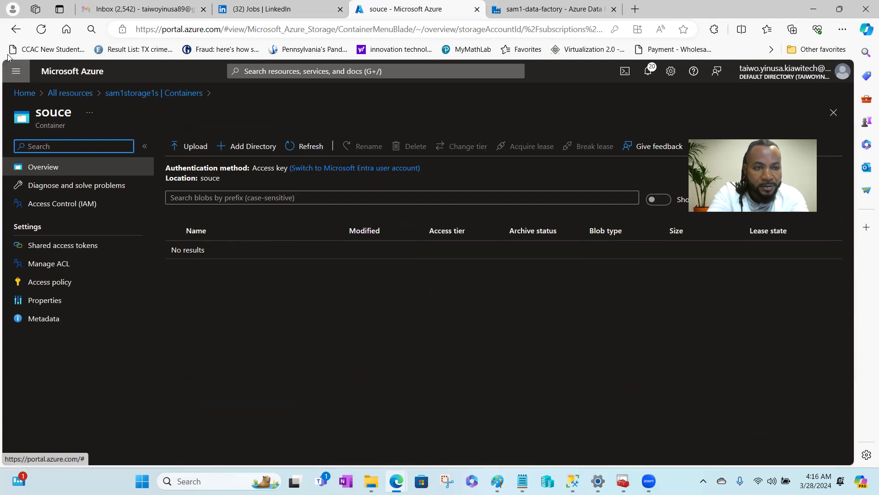
left_click(15, 30)
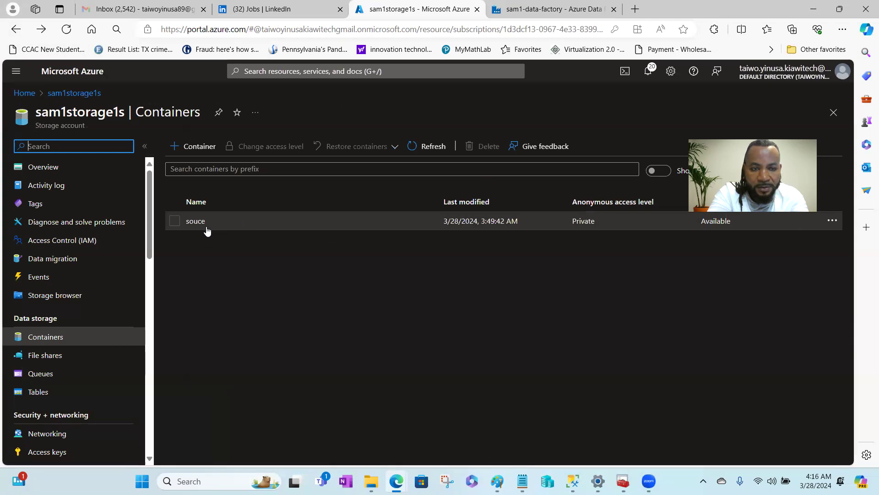
Step: Create a new container named ingect in sam1storage1s, keeping private access
left_click(194, 148)
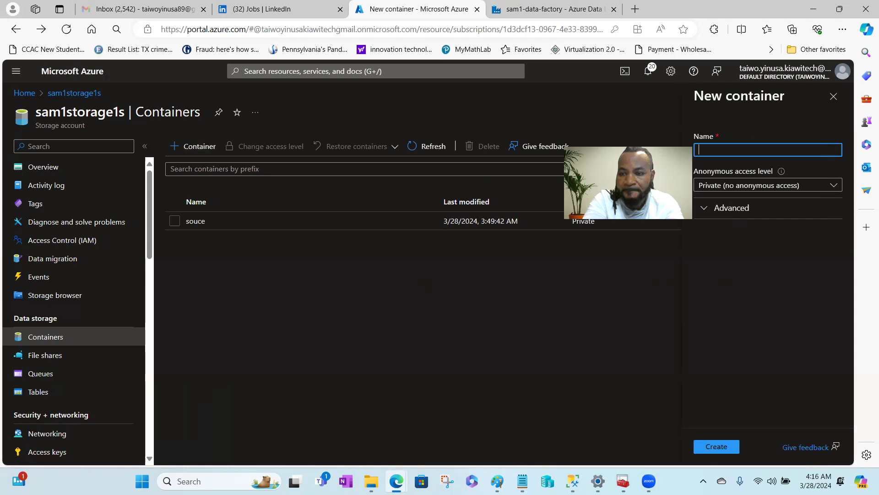
left_click(727, 151)
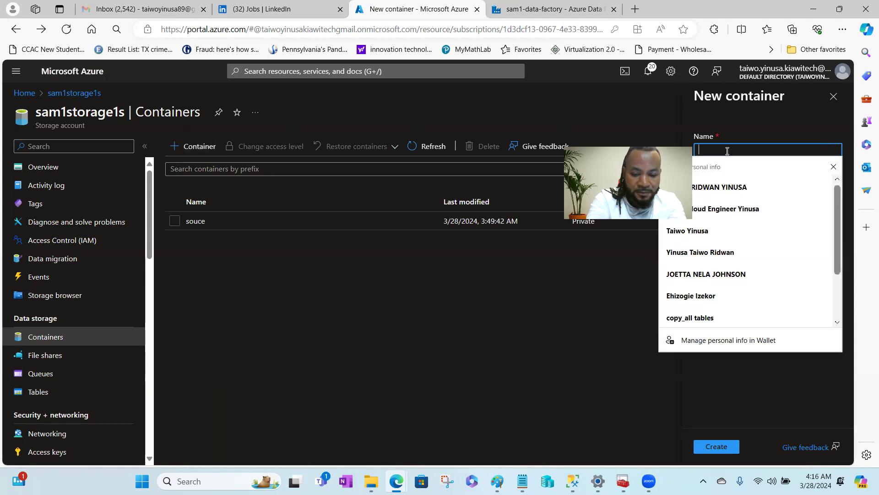
type("in")
type("putgest")
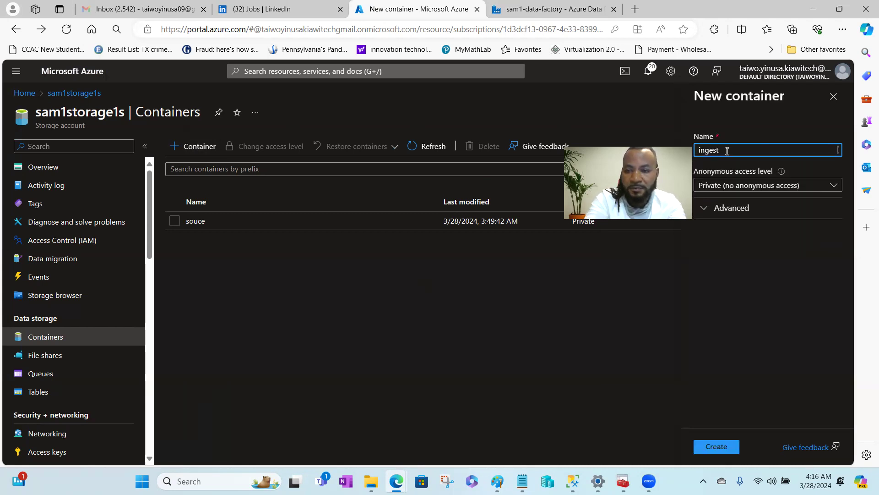
key("BackSpace")
key("BackSpace")
type("ct")
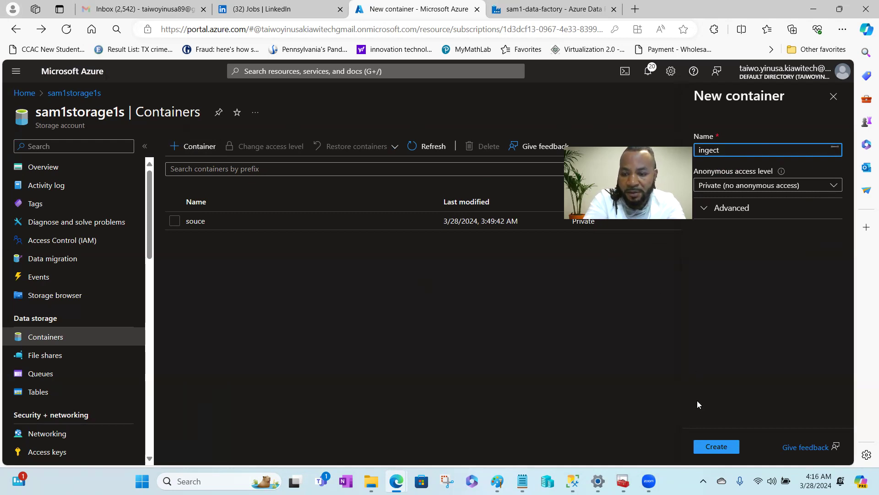
left_click(709, 448)
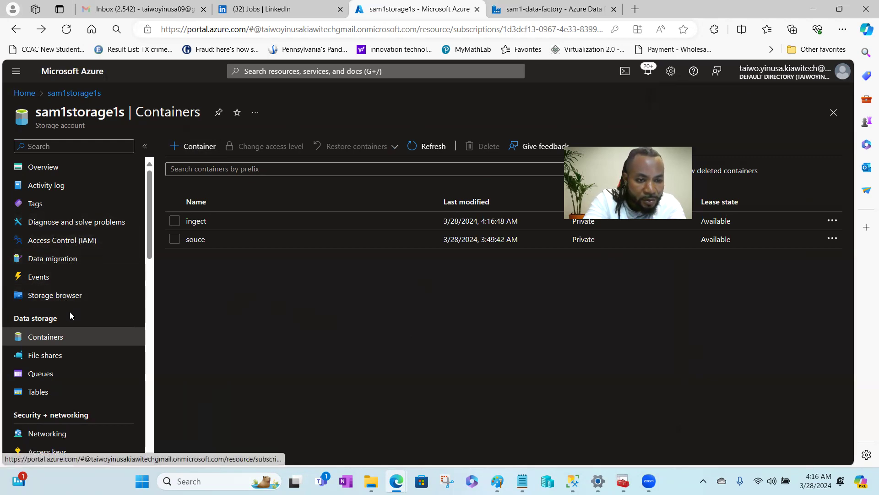
Step: Open the configuration of sam1storage1s and review its access, TLS, copy scope and access tier settings
scroll(149, 264, "down", 1)
left_click_drag(150, 265, 147, 325)
left_click(65, 386)
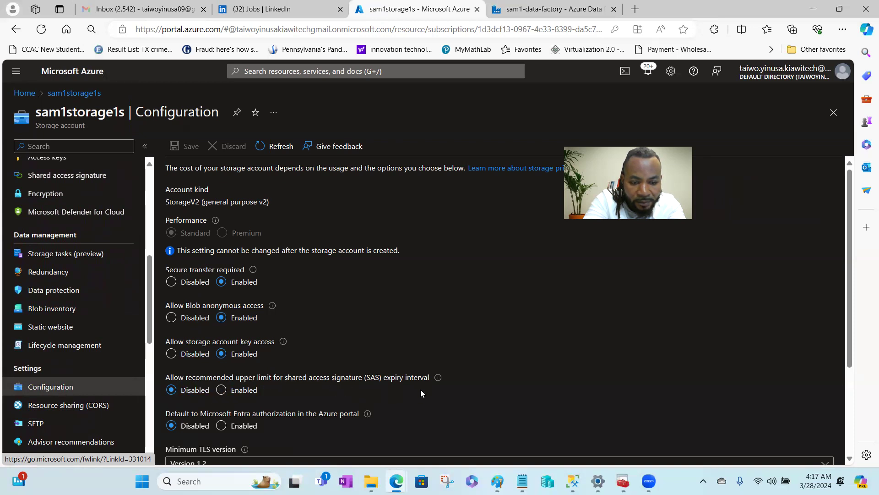
left_click_drag(848, 239, 847, 329)
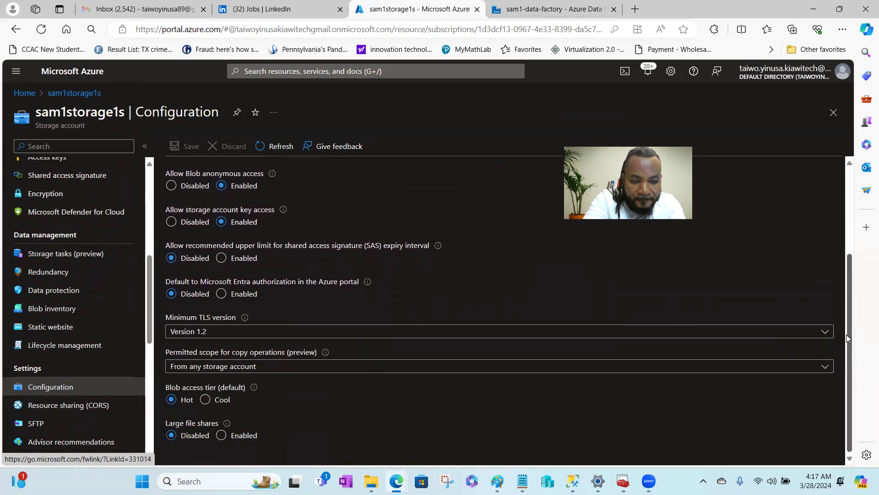
left_click(847, 180)
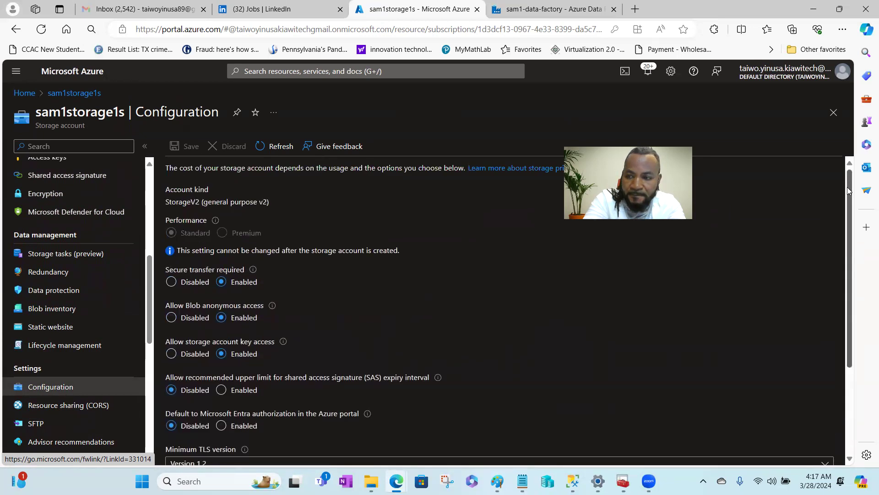
left_click_drag(849, 211, 837, 300)
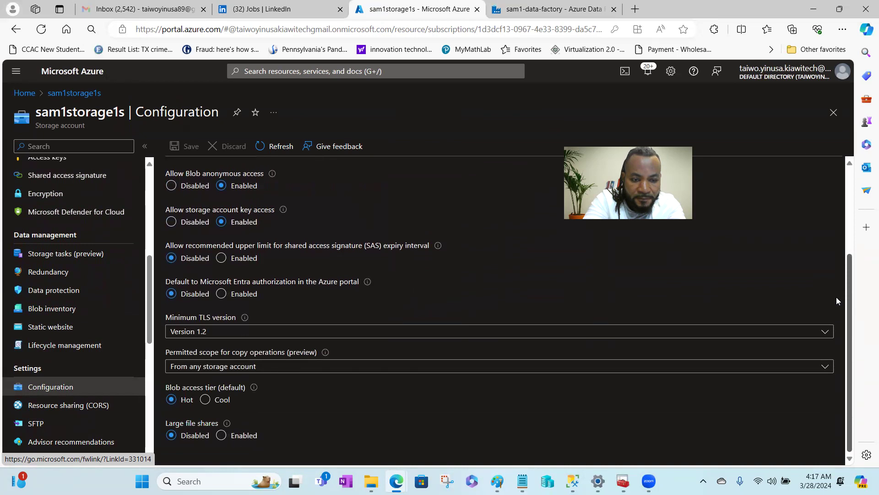
Step: Switch back to Data Factory, reselect AzureDataLakeStorage1 as Sinkdata's linked service and try again to browse for its file path
scroll(836, 297, "up", 3)
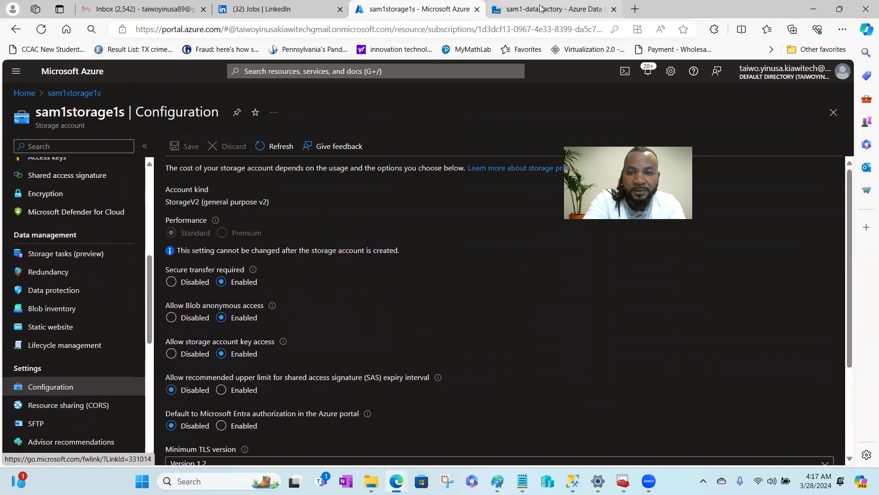
left_click(540, 8)
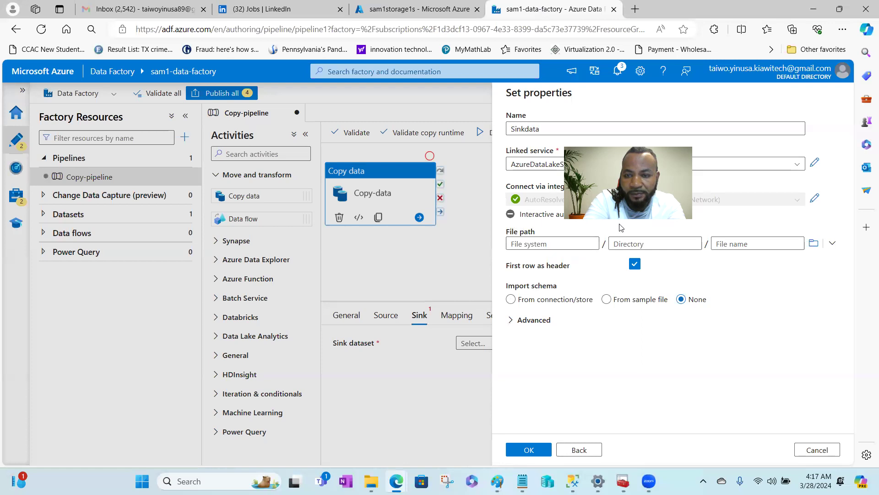
left_click(797, 164)
left_click(794, 219)
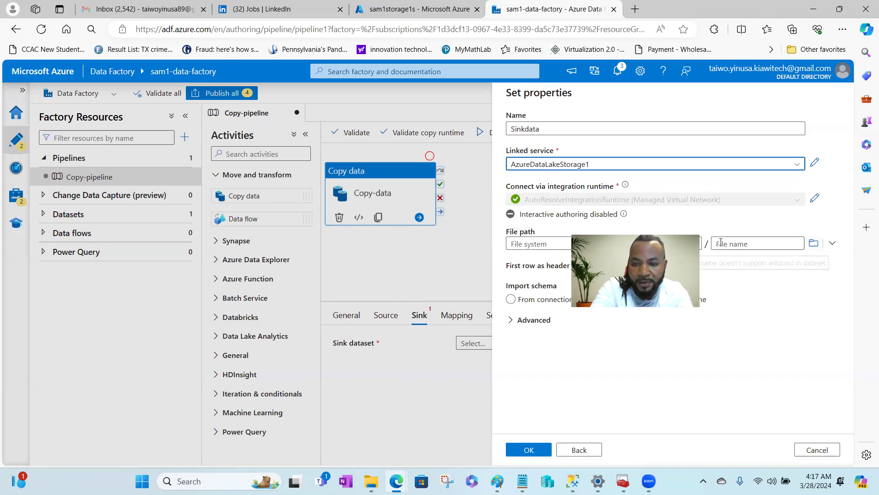
left_click(815, 244)
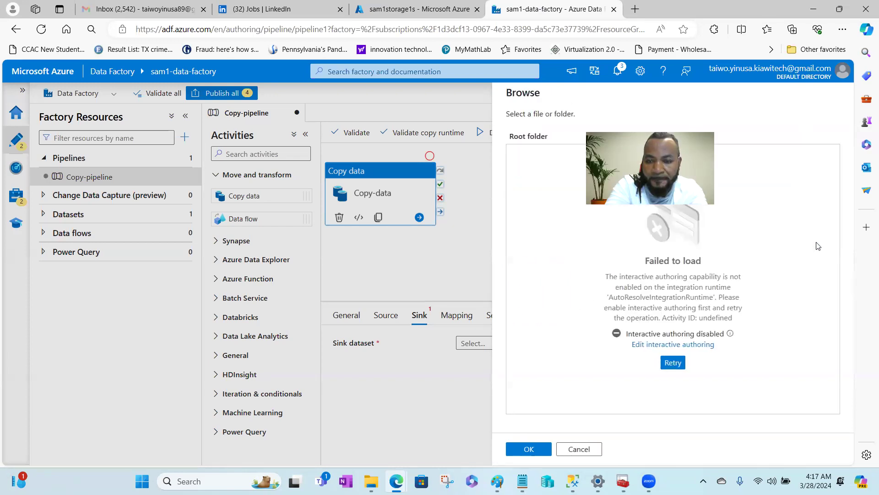
left_click(674, 363)
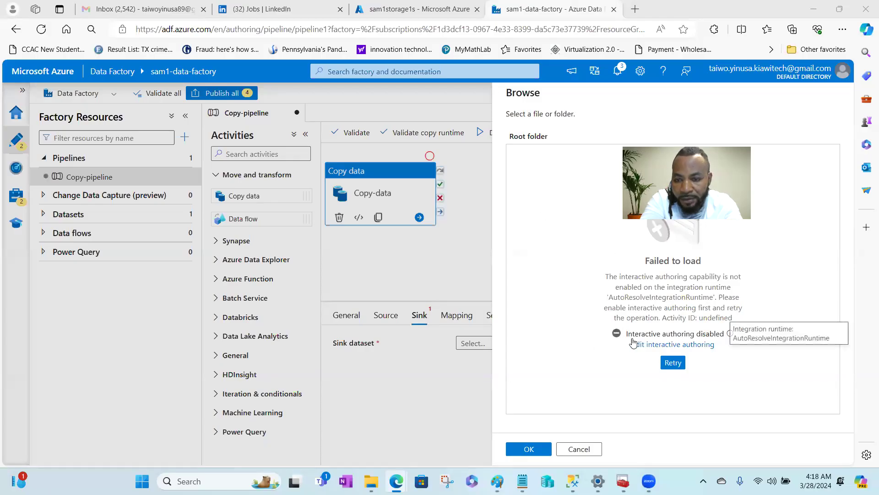
Step: Enable interactive authoring on AutoResolveIntegrationRuntime's virtual network settings, apply it and retry loading the root folder
left_click(681, 350)
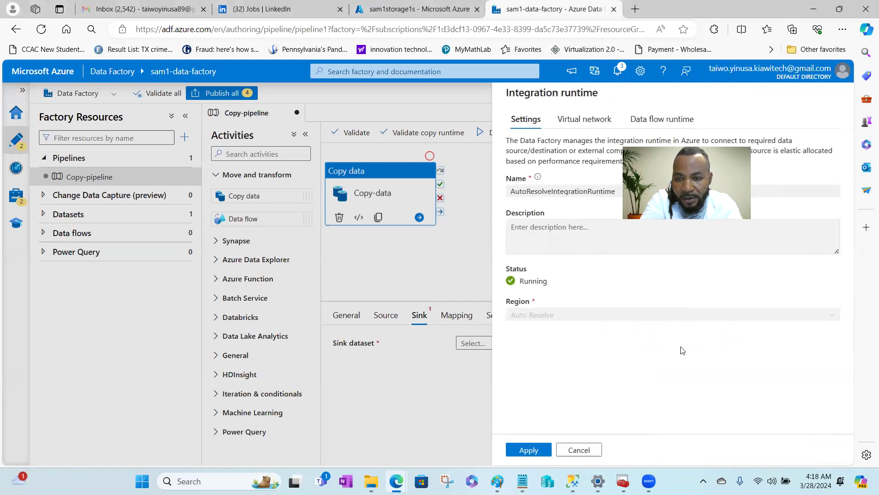
left_click(590, 123)
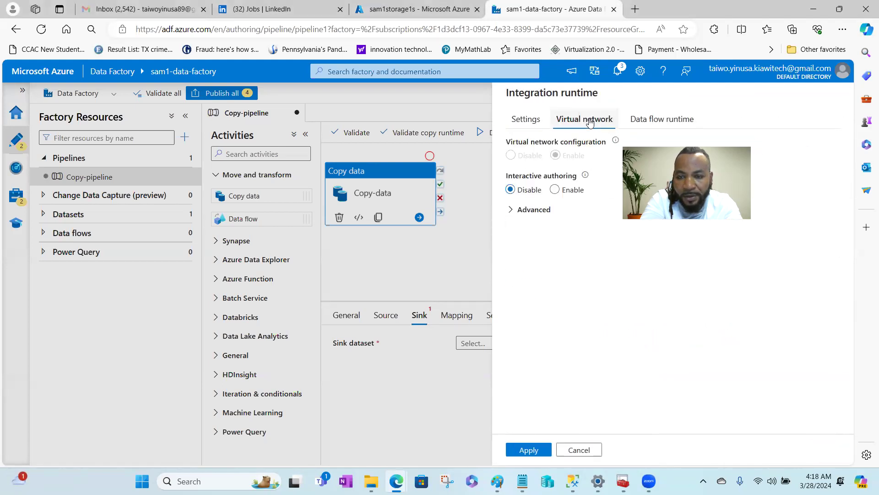
left_click(555, 190)
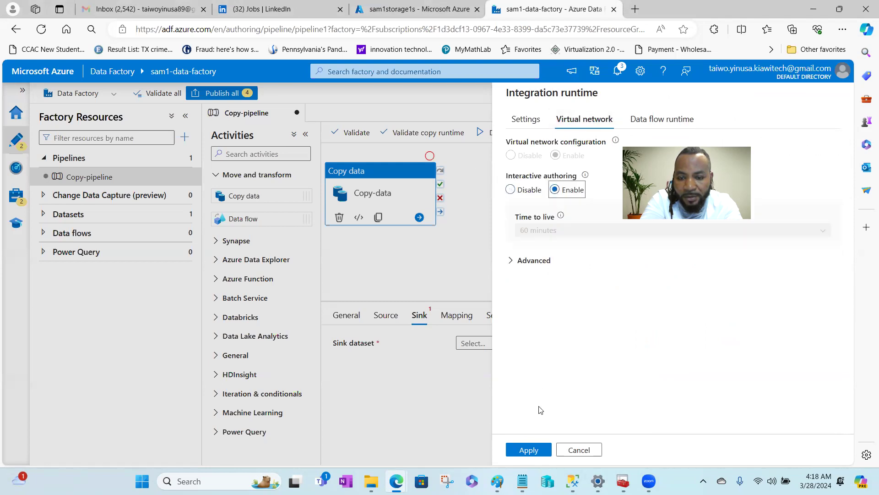
left_click(529, 450)
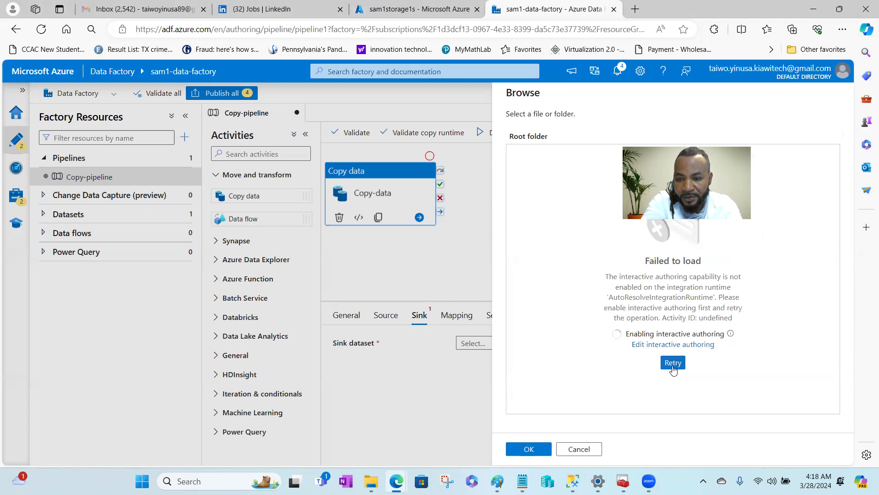
left_click(673, 363)
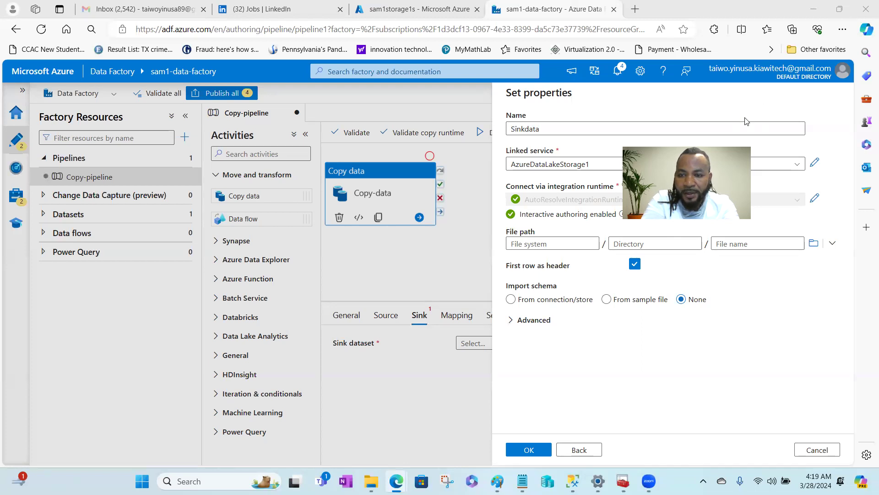
Step: Browse to the souce container as Sinkdata's file path and create the dataset, importing the schema from the connection/store
left_click(814, 244)
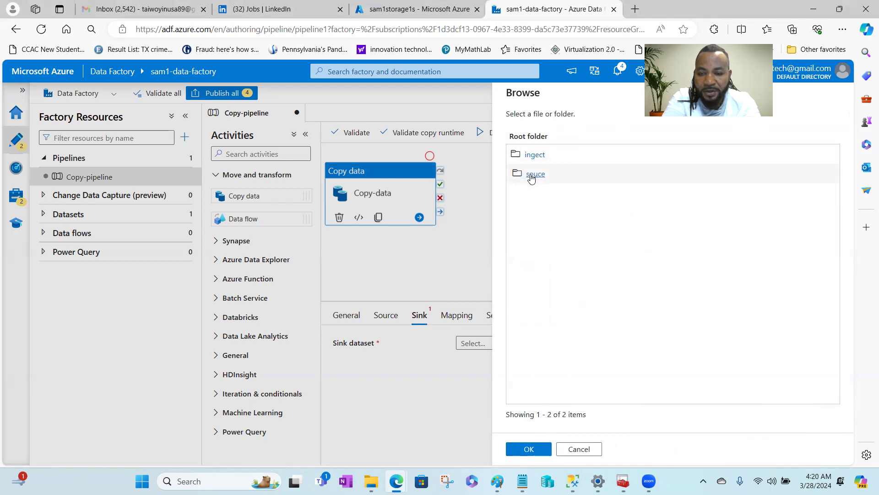
left_click(535, 174)
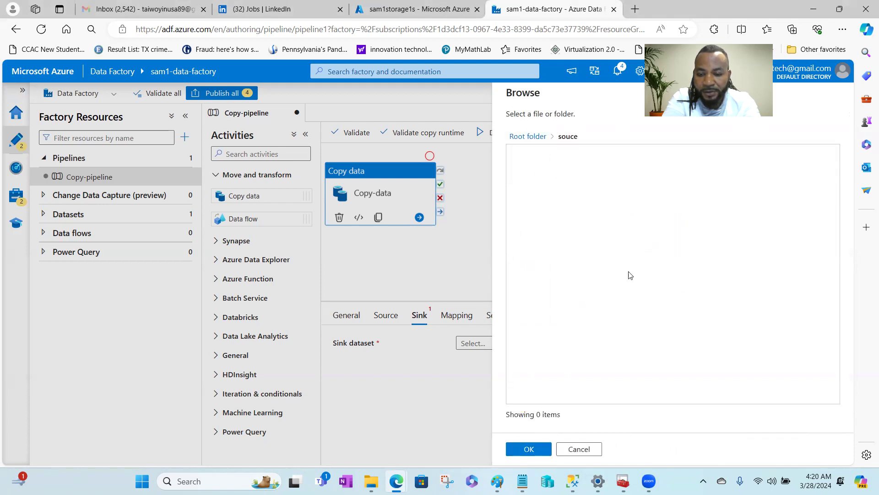
left_click(530, 450)
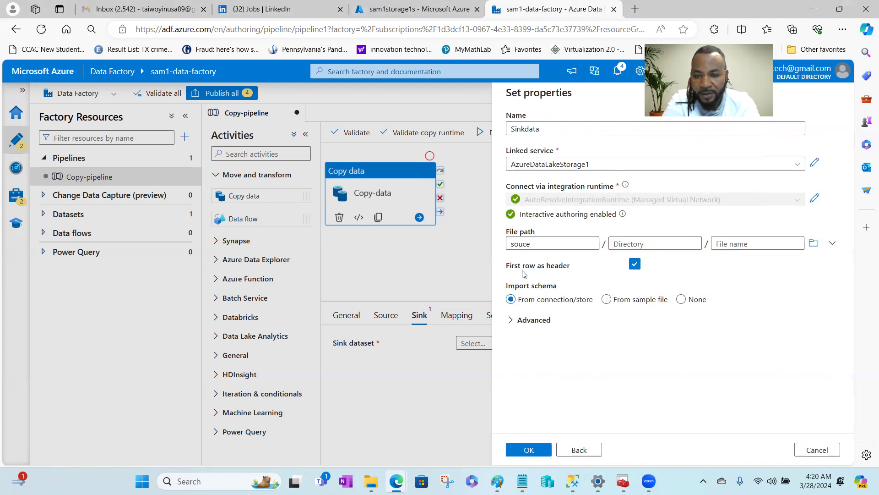
left_click(530, 450)
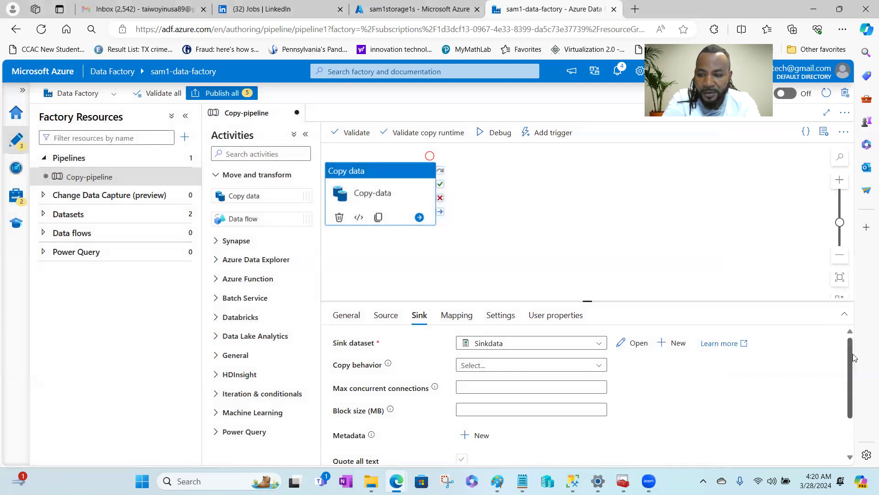
Step: Reselect the Copy-data activity, validate the pipeline and close the validation report
right_click(852, 411)
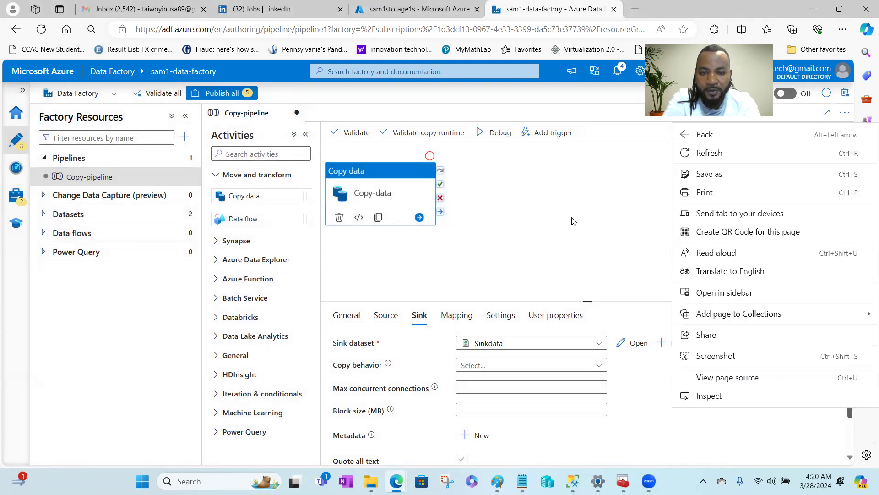
left_click(574, 222)
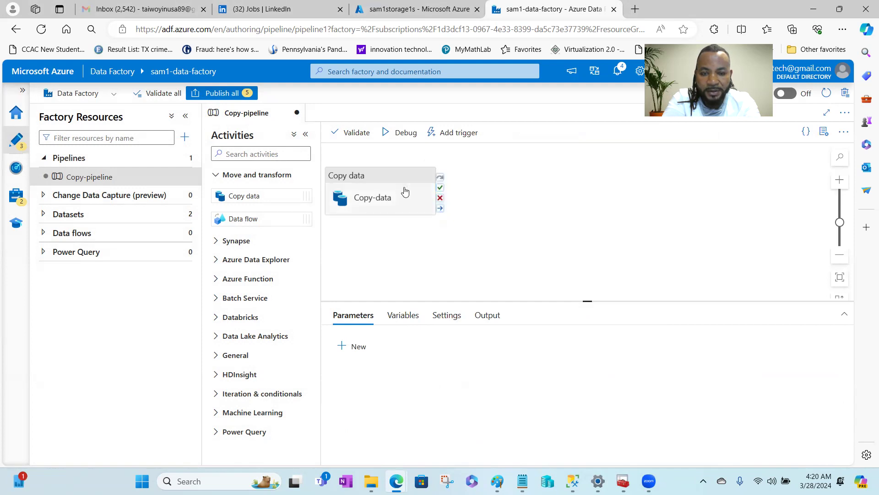
left_click(373, 203)
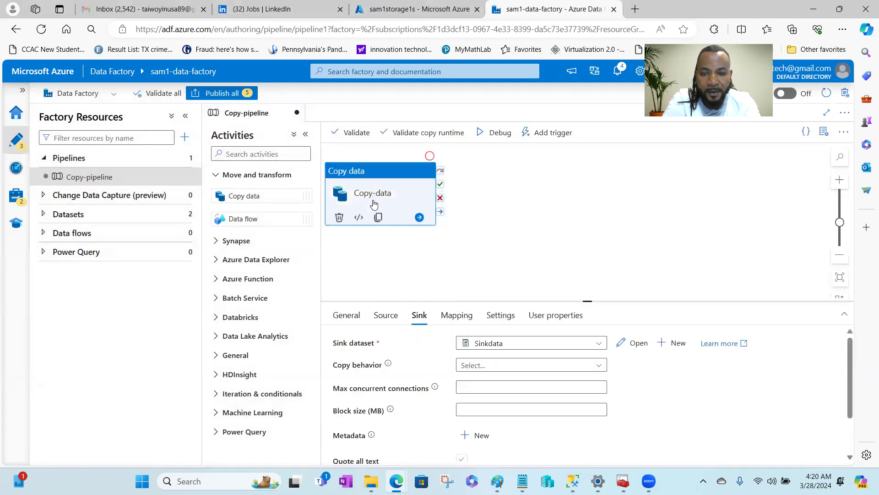
left_click(360, 133)
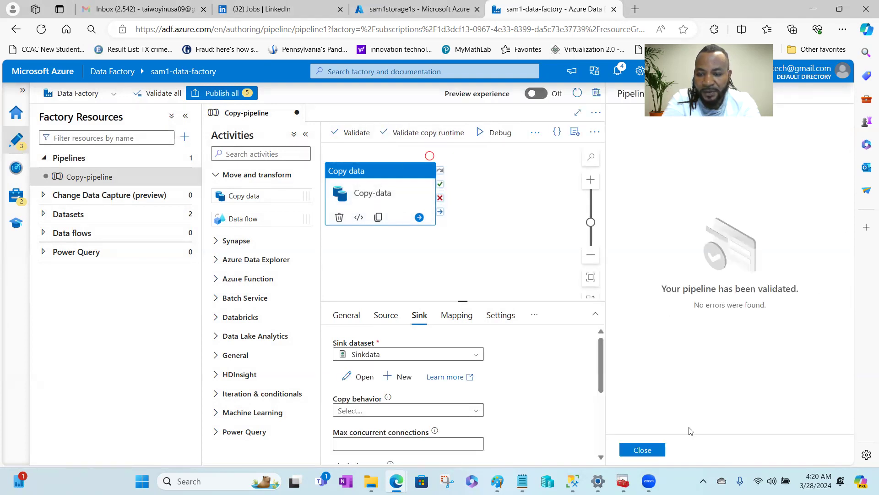
left_click(643, 449)
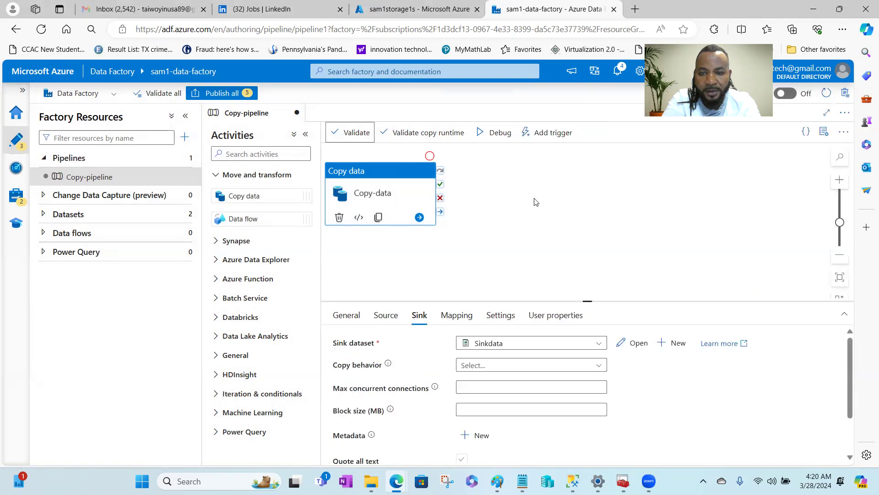
Step: Start a debug run of Copy-pipeline and refresh its run status
left_click(564, 138)
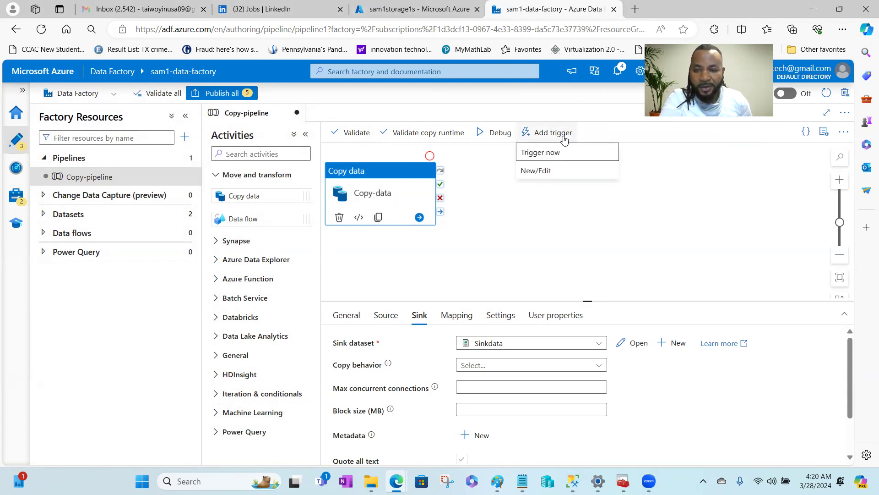
key("Escape")
left_click(497, 134)
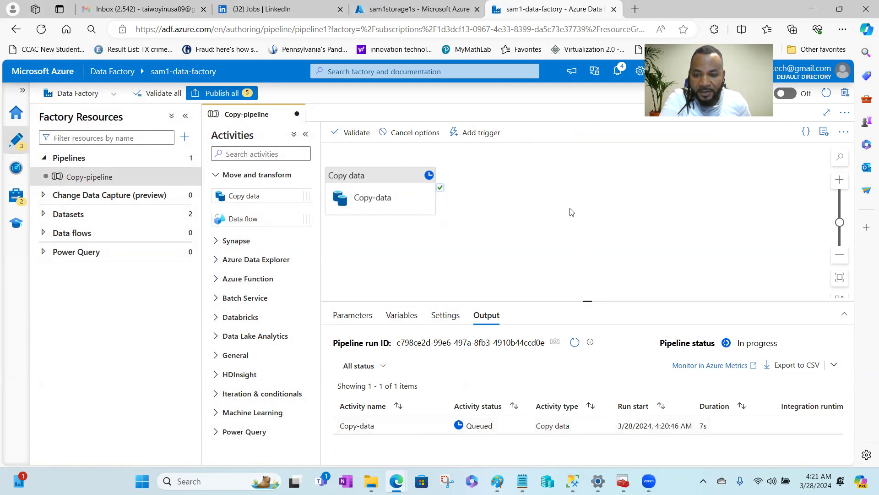
left_click(574, 342)
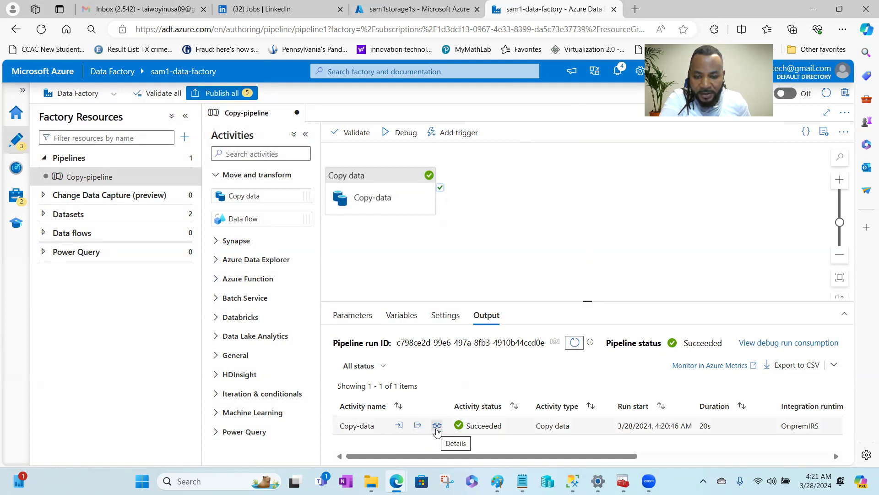
Step: Examine the copy details and the output JSON of Copy-data's debug run, closing each view
left_click(437, 426)
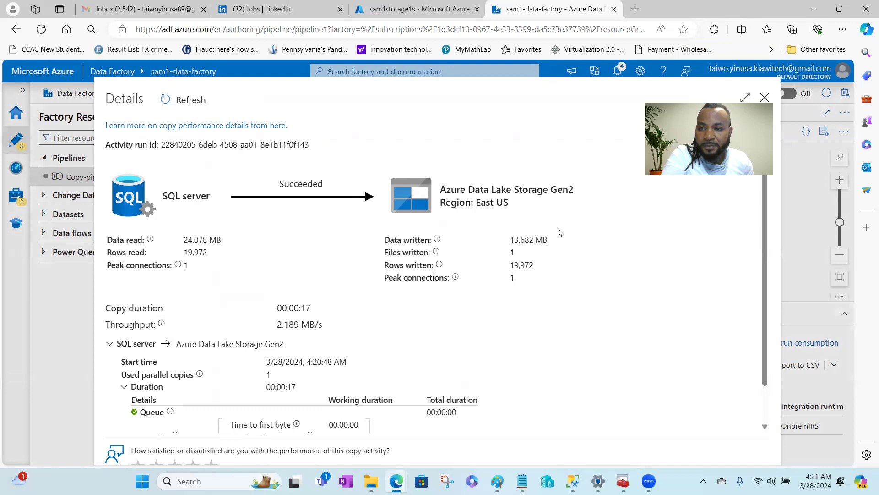
left_click(765, 98)
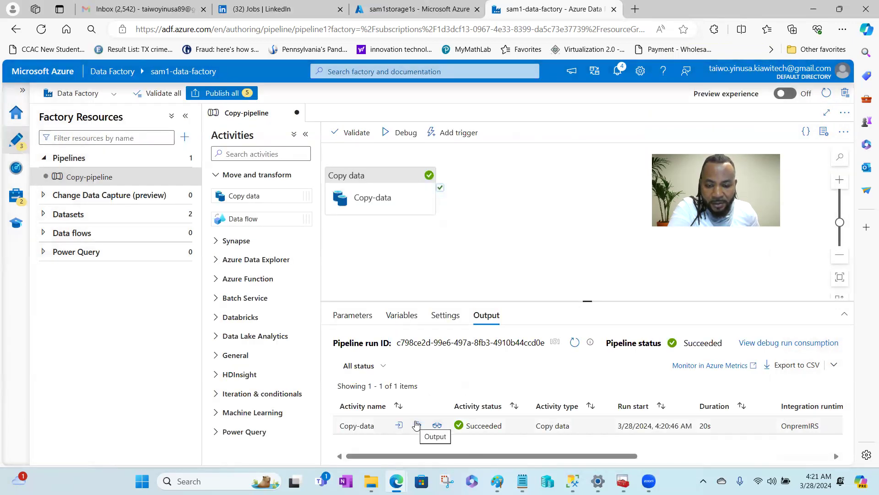
left_click(416, 425)
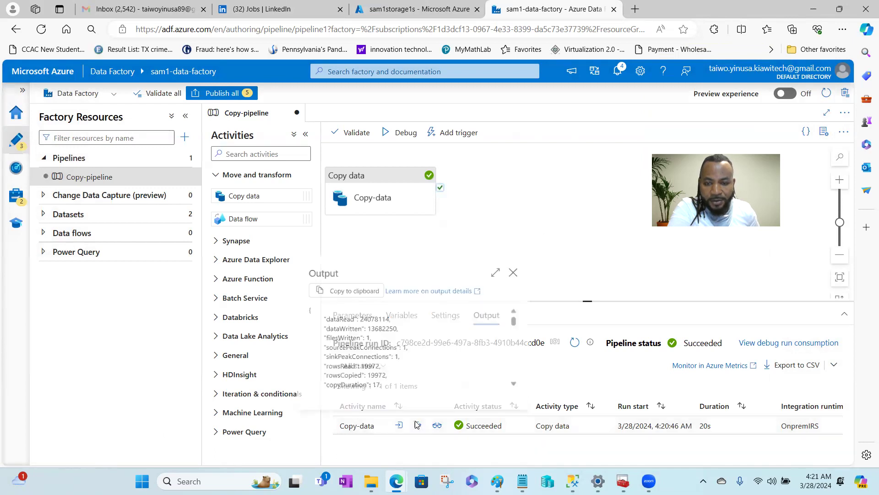
left_click_drag(524, 322, 525, 392)
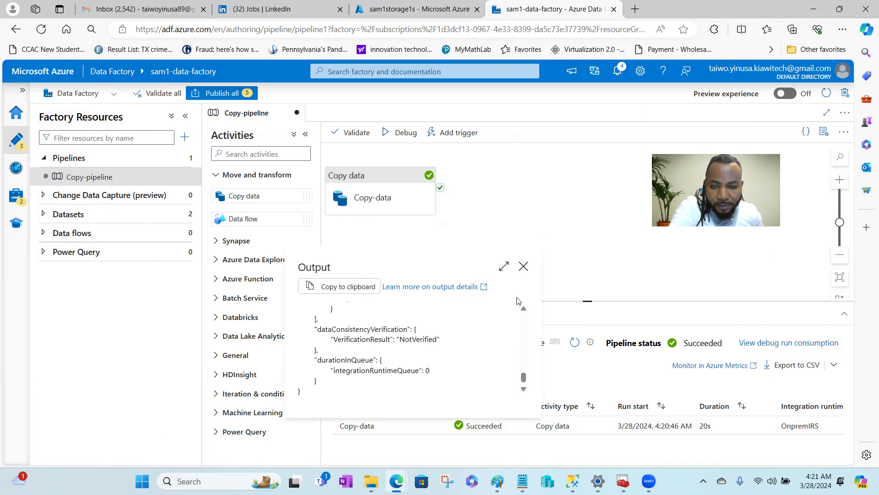
left_click(523, 267)
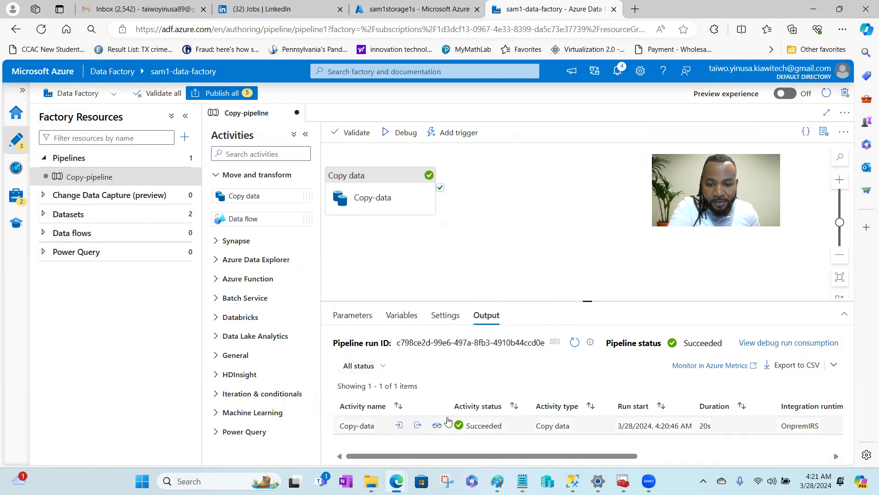
Step: Examine the input JSON of Copy-data's debug run and close it
left_click(399, 426)
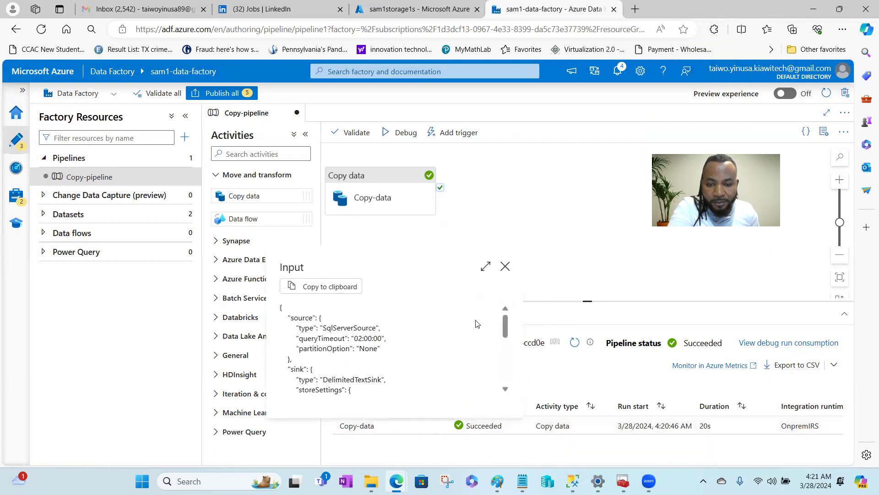
scroll(503, 320, "down", 5)
scroll(508, 297, "up", 5)
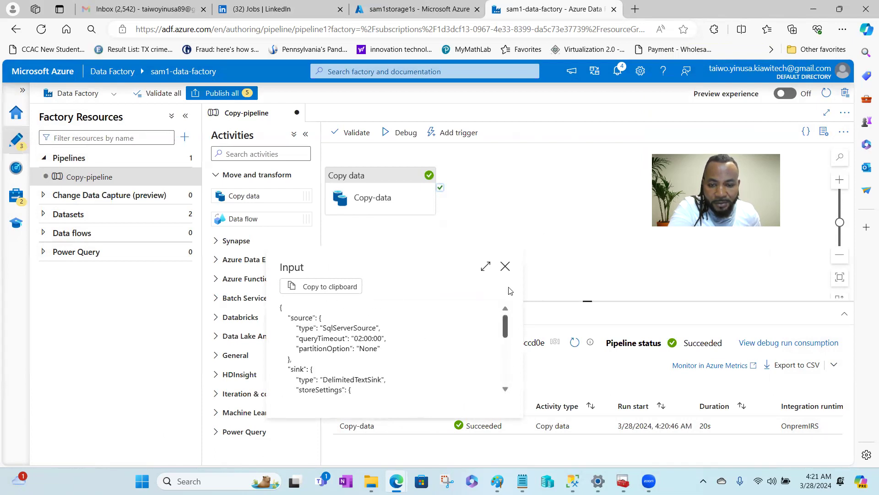
left_click(505, 267)
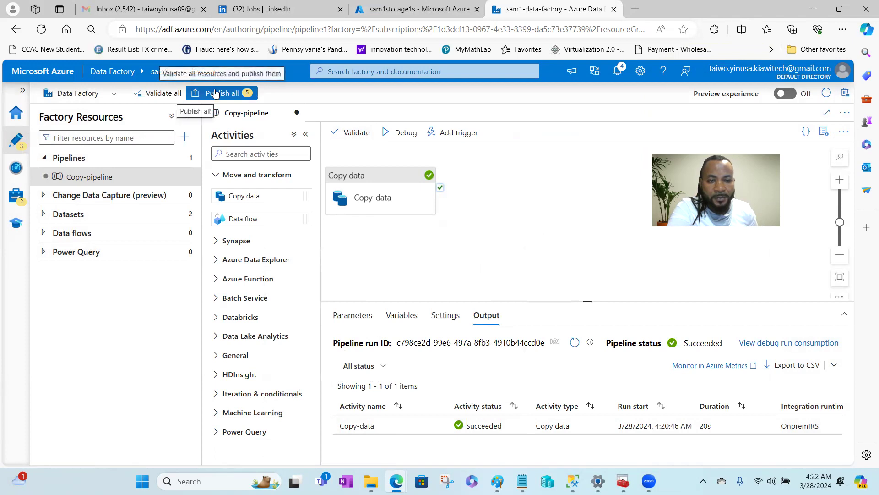
Step: Publish all pending pipeline, dataset and linked service changes, and expand the factory's datasets
left_click(220, 94)
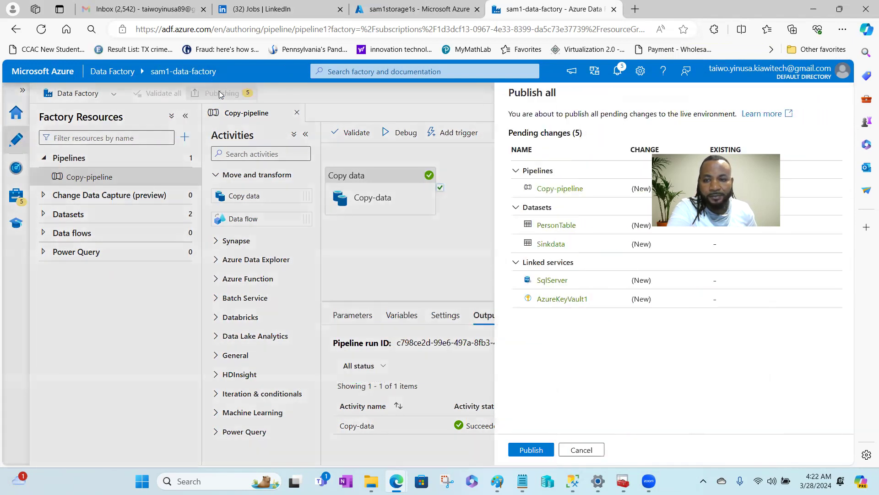
left_click(513, 450)
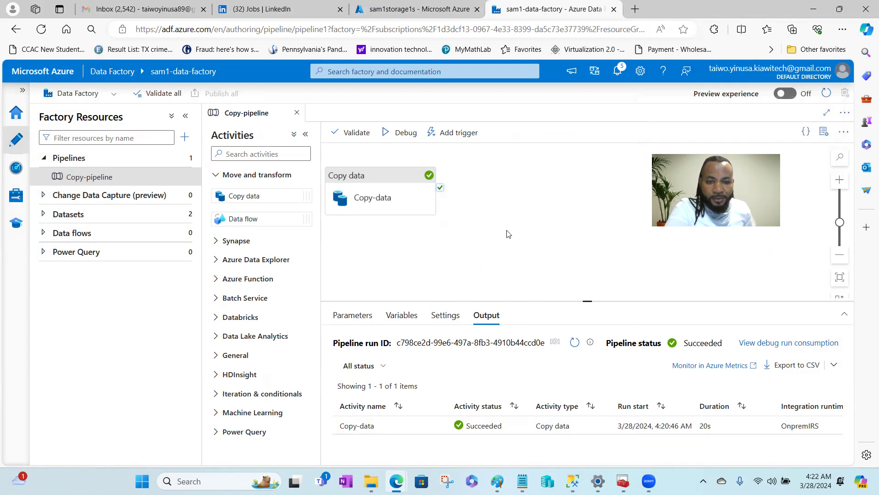
mouse_move(194, 214)
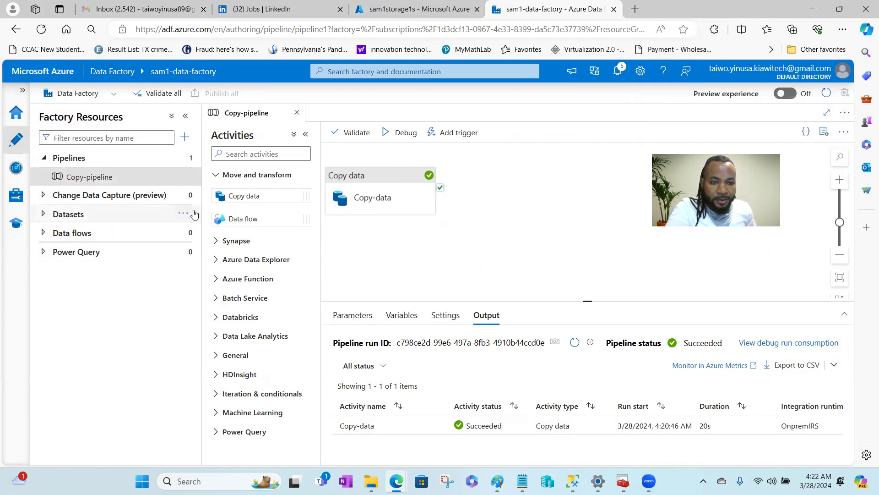
left_click(120, 218)
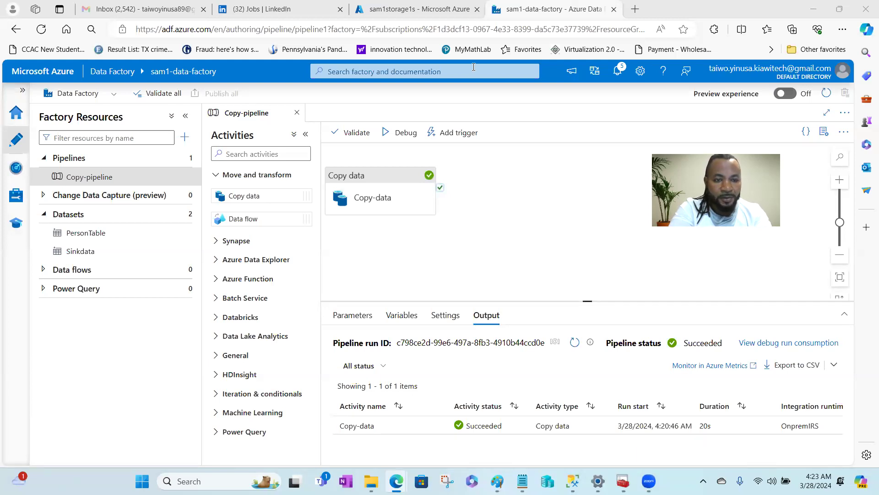
Step: Switch to the sam1storage1s storage account and open the Person.Person.txt blob in its souce container
left_click(385, 10)
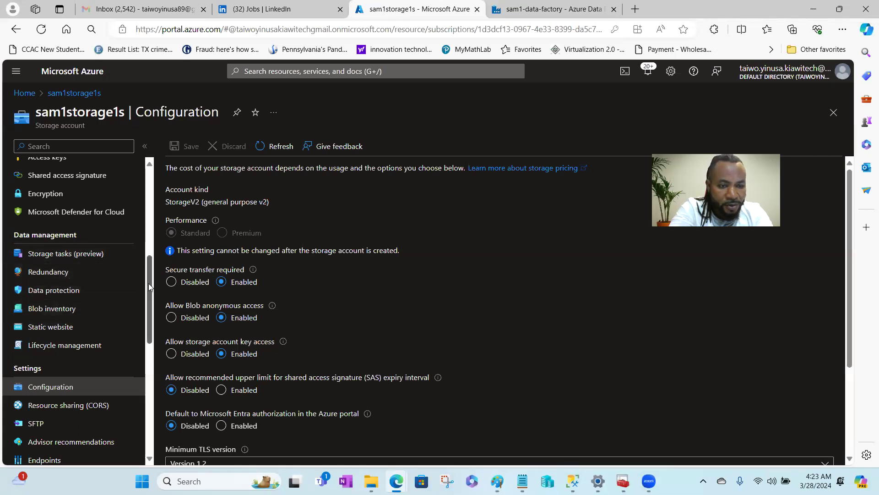
left_click_drag(148, 283, 148, 216)
scroll(149, 210, "up", 2)
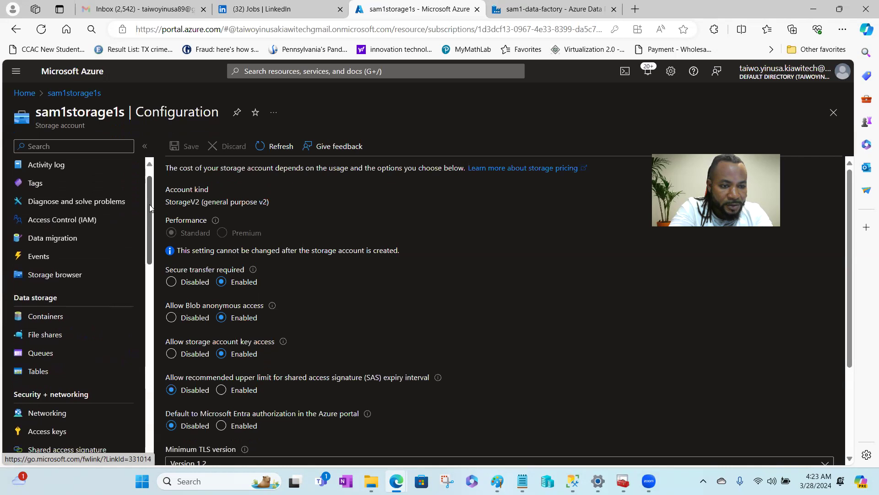
left_click(51, 319)
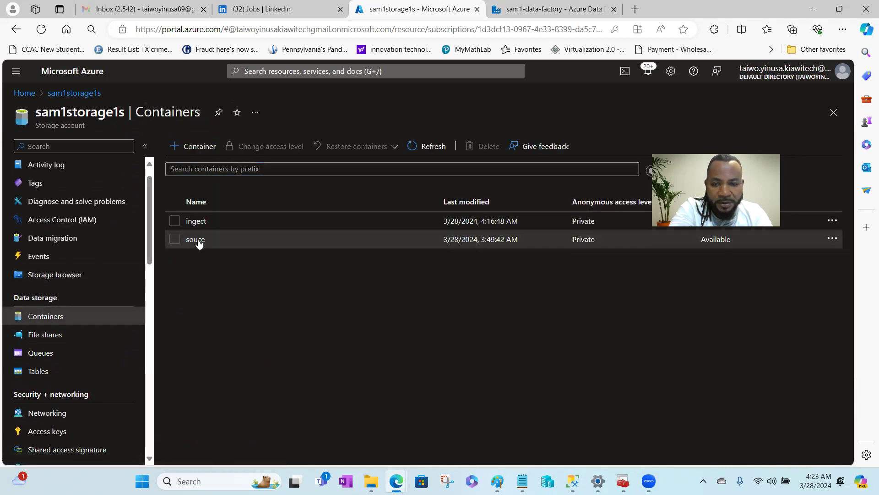
left_click(197, 239)
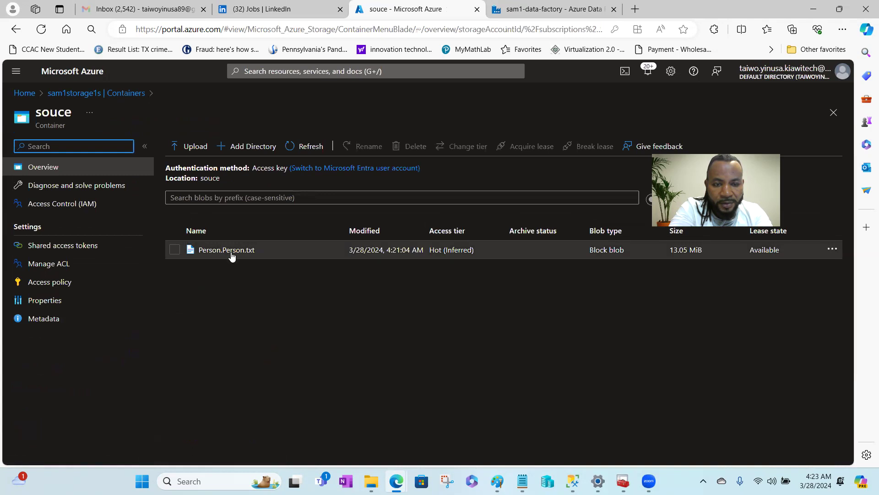
left_click(229, 250)
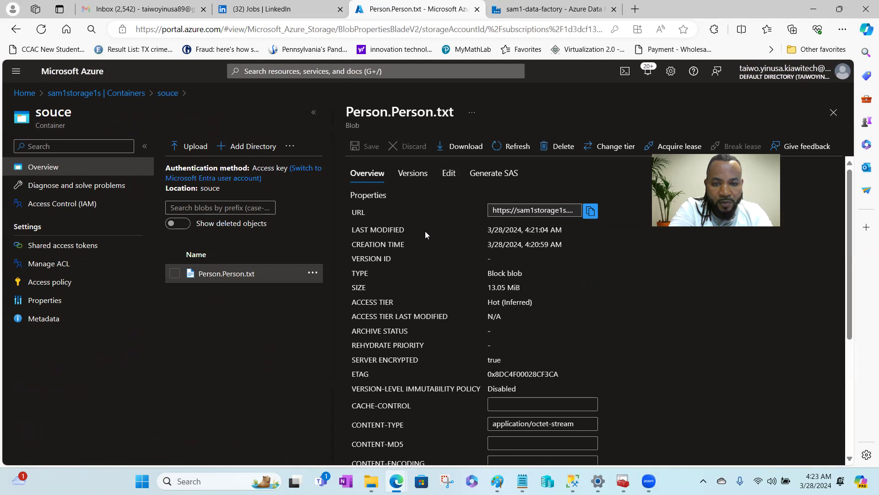
Step: Try to view the contents of Person.Person.txt in the blob editor, refreshing and reopening the blob for a second attempt
left_click(311, 275)
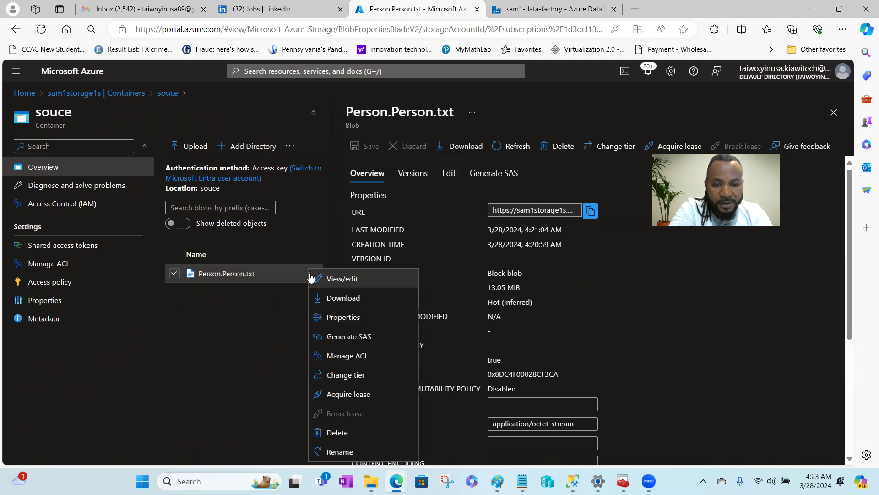
left_click(350, 279)
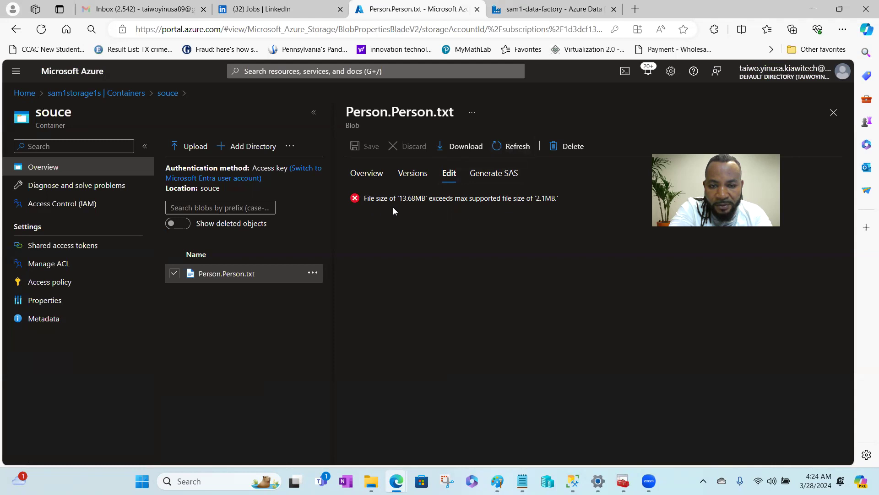
left_click(512, 146)
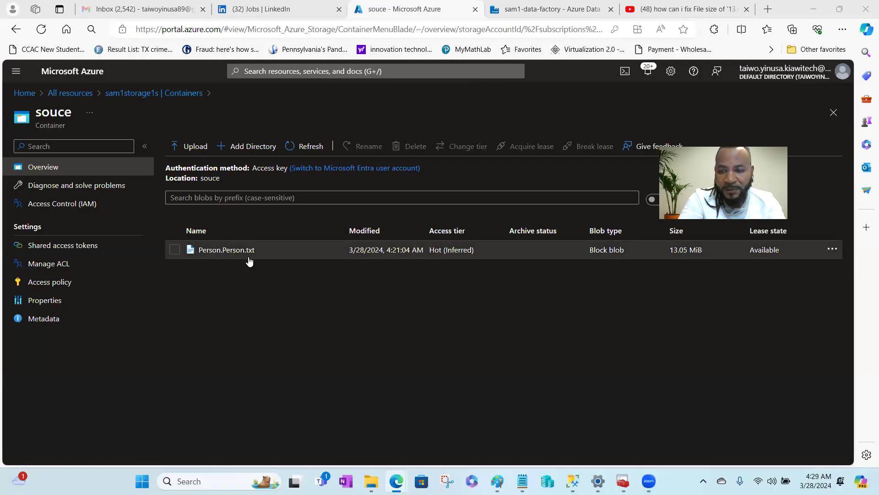
left_click(218, 251)
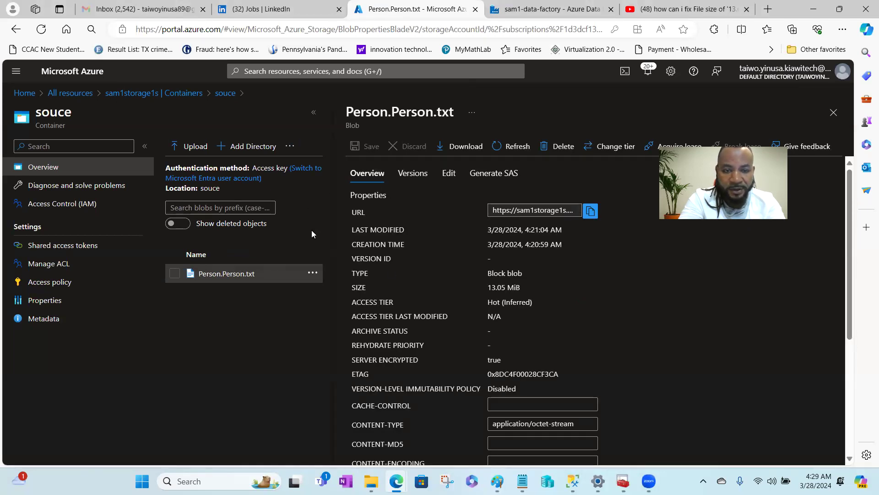
left_click(313, 273)
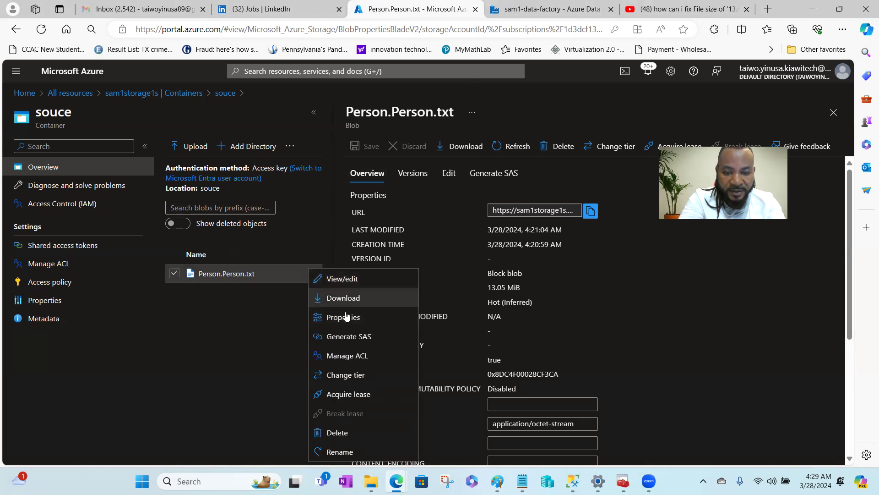
left_click(345, 279)
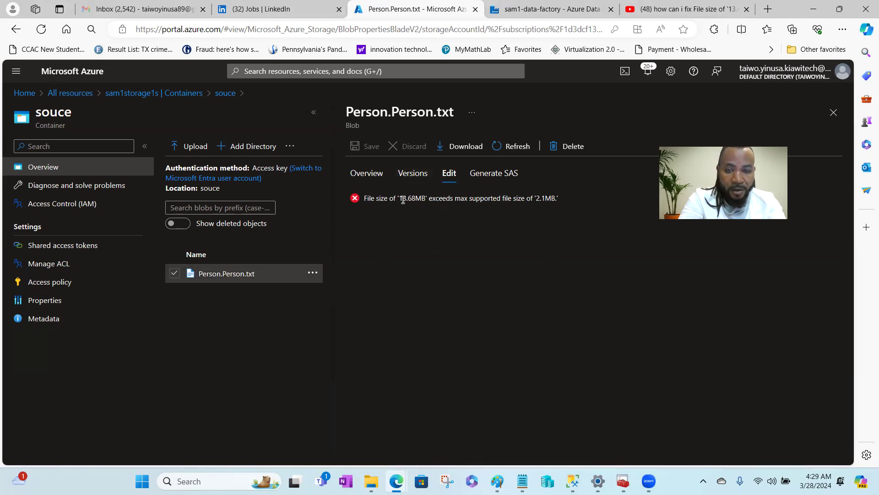
Step: Return to the overview of Person.Person.txt and examine its blob properties
left_click(237, 276)
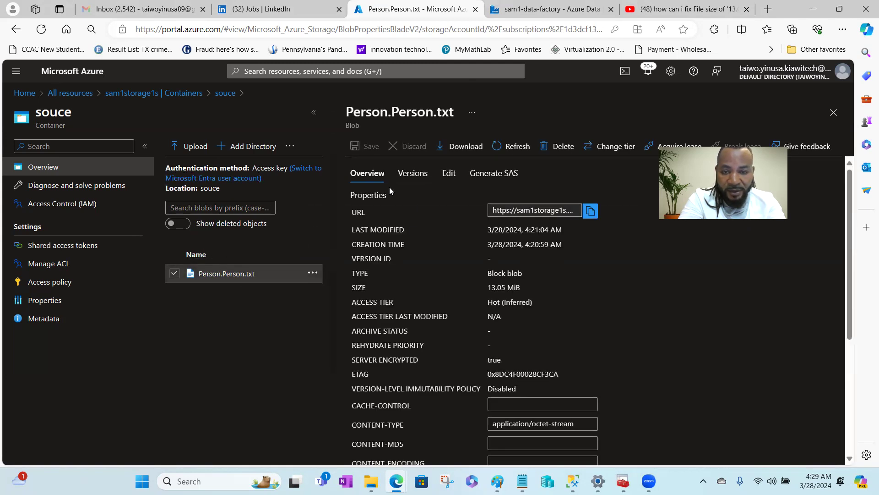
left_click(313, 274)
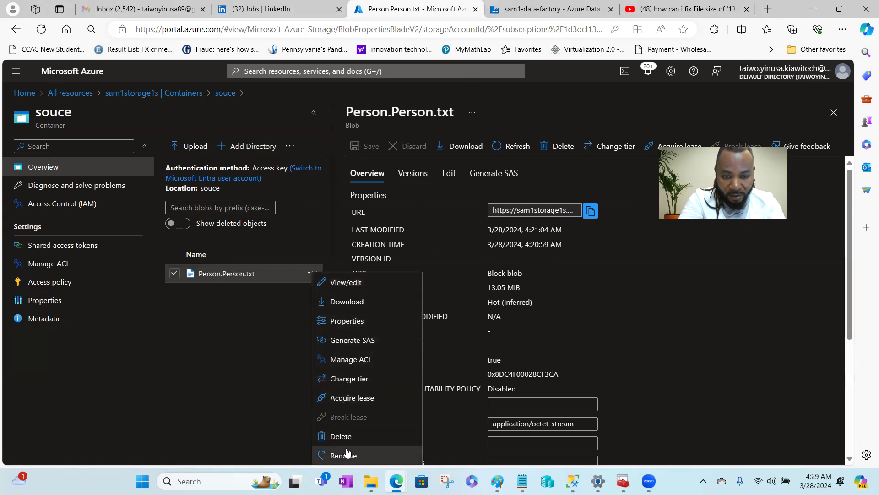
left_click(360, 321)
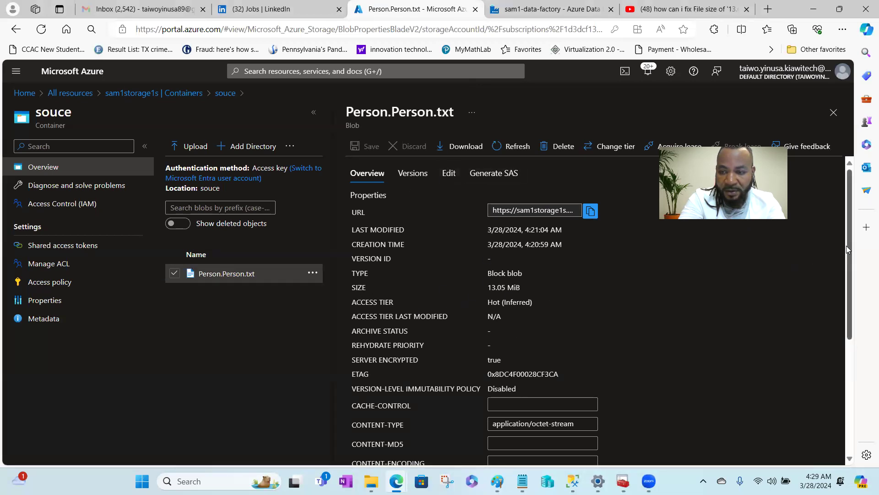
left_click_drag(847, 245, 846, 358)
left_click_drag(848, 328, 854, 231)
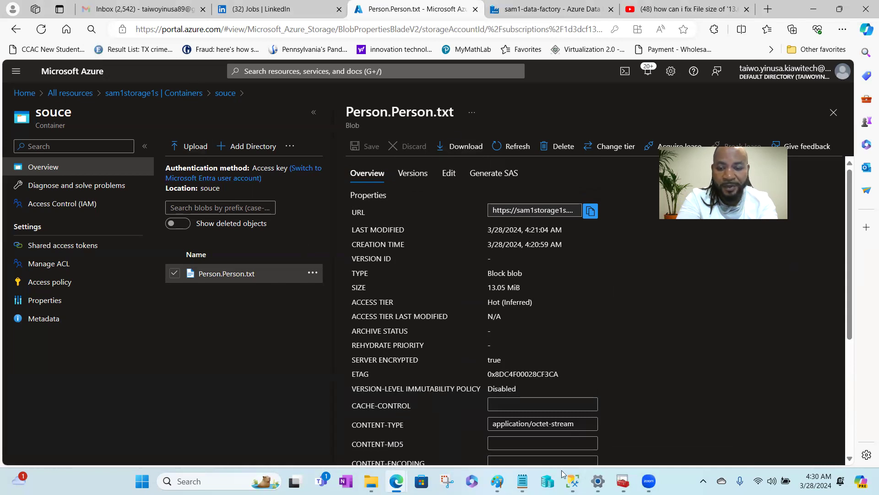
Step: Switch to SQL Server Management Studio, collapse the AdventureWorks2019 Security folder and browse the database's tables
mouse_move(572, 481)
left_click(565, 423)
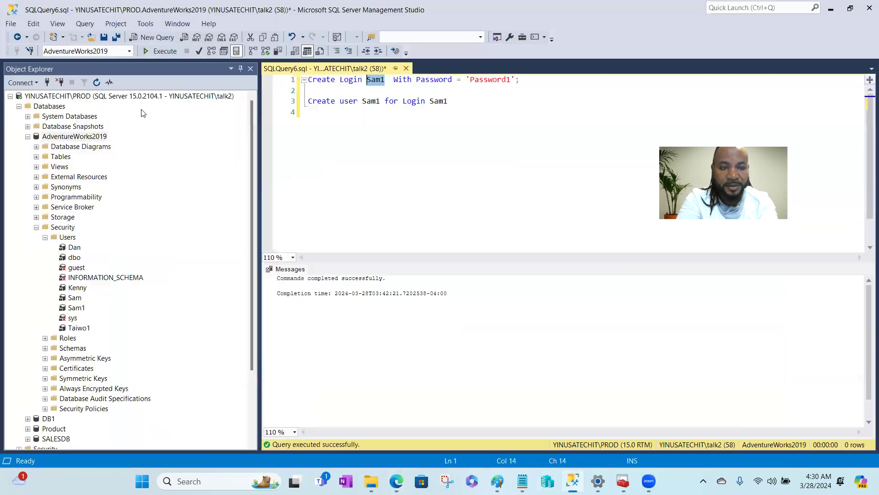
left_click(37, 228)
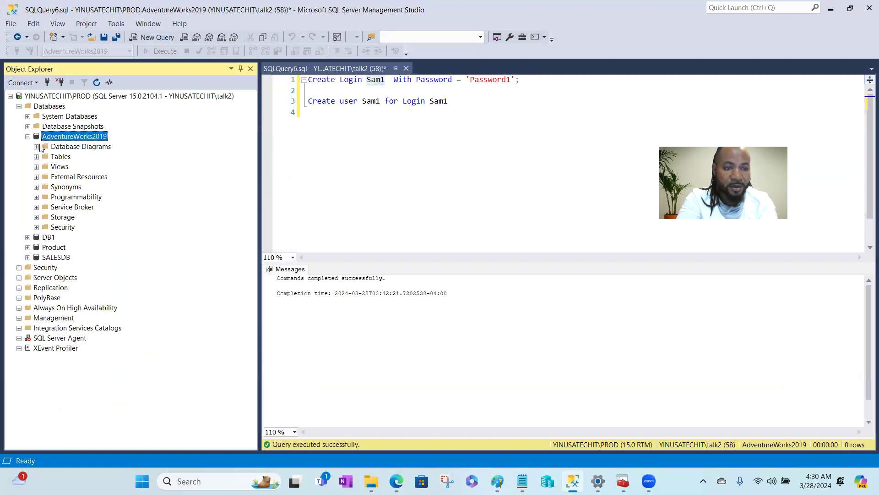
left_click(36, 156)
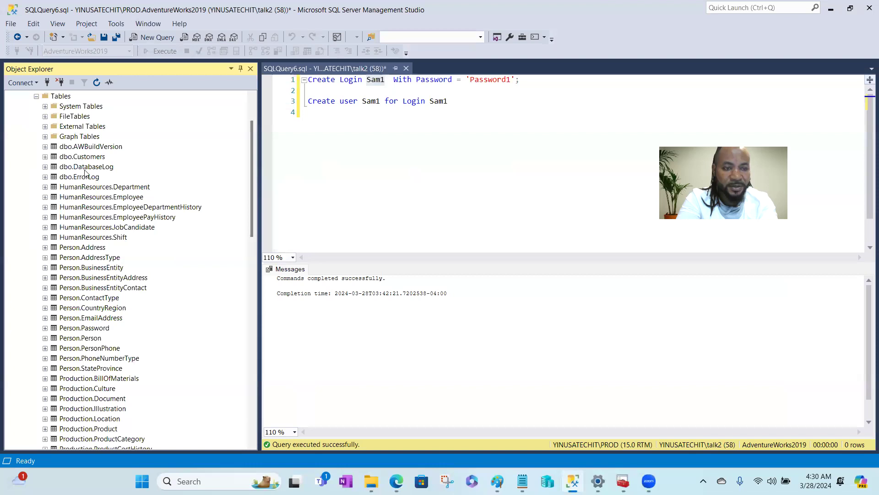
left_click_drag(251, 185, 255, 216)
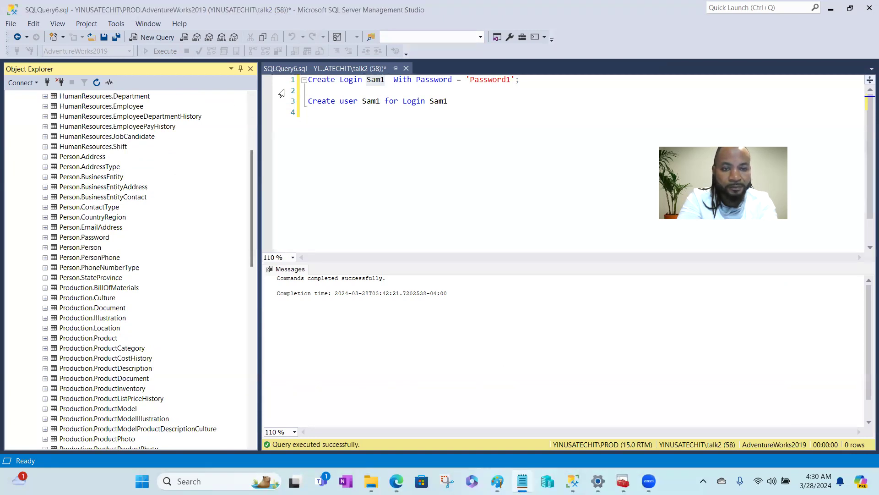
Step: Add a query joining sys.tables t and sys.schemas s on schema_id, returning s.name AS SchemaName and t.name AS TableName where s.name ='Production'
left_click(325, 118)
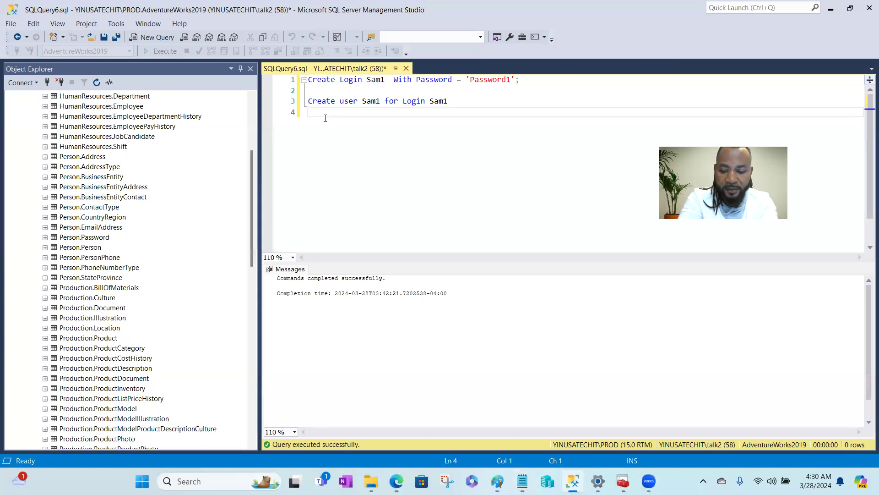
key("Return")
key("Return")
type("SELECT s.name AS SchemaName, t.name AS TableName From sys.tables t INNER JOIN sys.schemas s ON t.schema_id = s.schema_id WHERE s.name ='Production'")
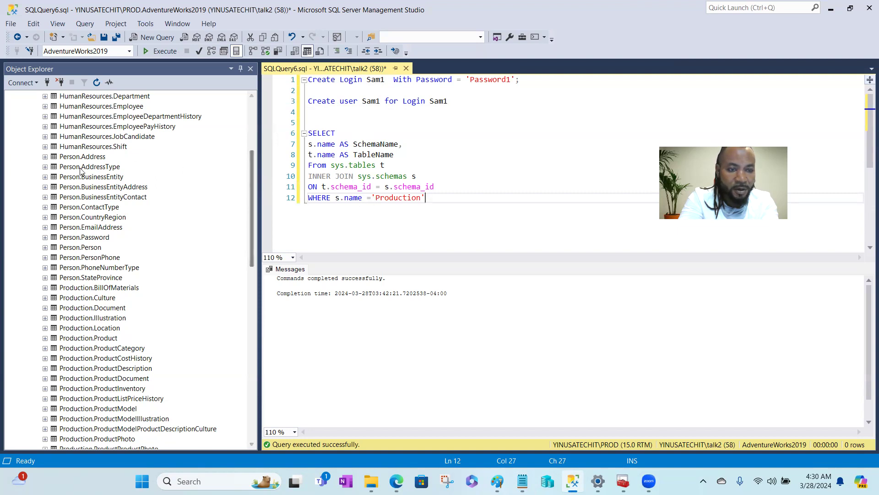
Step: Check the schema prefixes in the table list against the new query and execute the whole script
left_click_drag(253, 166, 256, 188)
left_click_drag(425, 198, 302, 138)
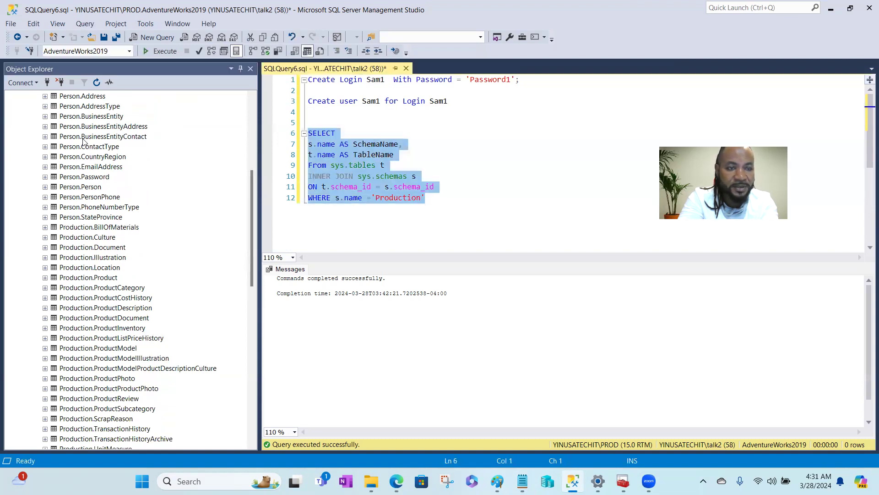
left_click_drag(252, 197, 254, 175)
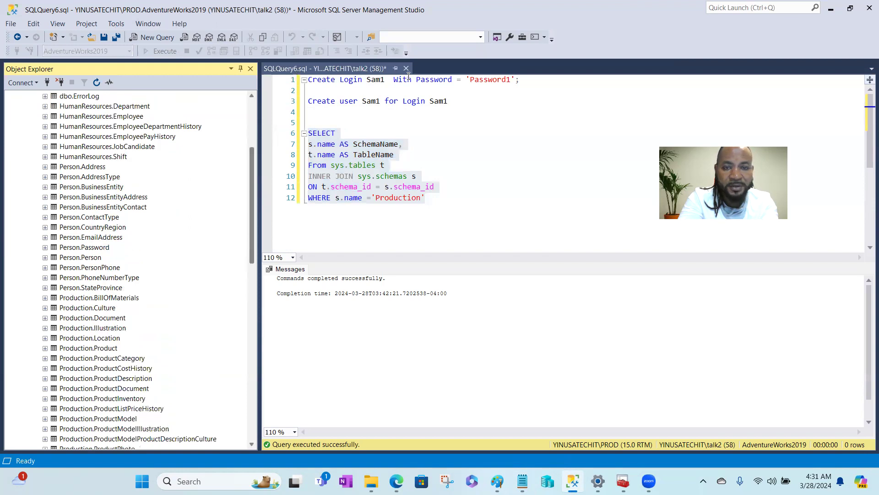
left_click(474, 197)
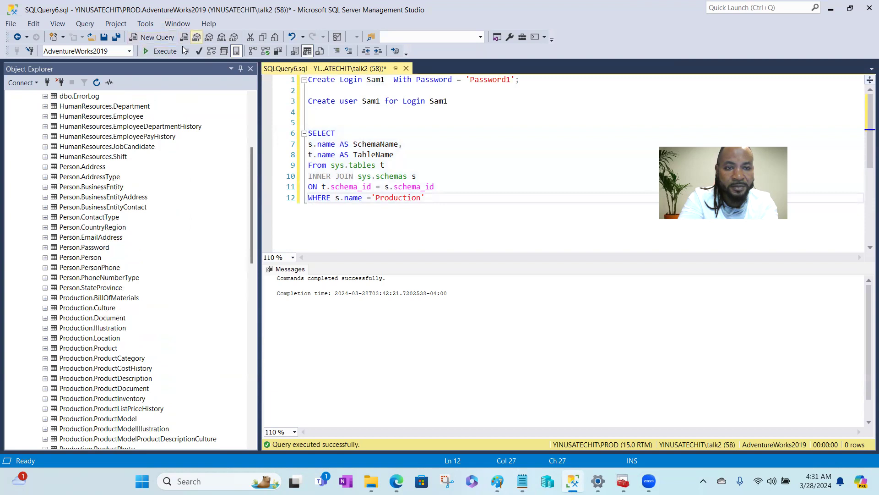
left_click(165, 51)
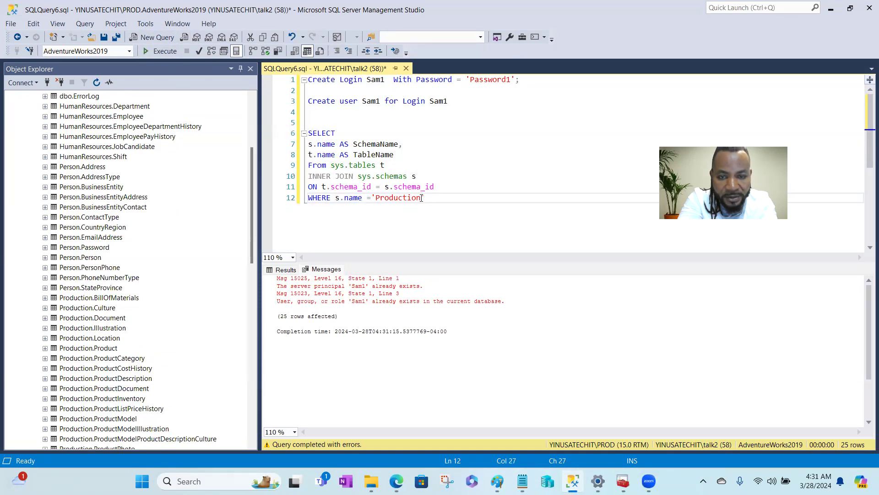
Step: Change the schema name in the query's WHERE clause to 'Person'
key("BackSpace")
key("BackSpace")
key("BackSpace")
key("BackSpace")
key("BackSpace")
key("BackSpace")
key("BackSpace")
key("BackSpace")
key("BackSpace")
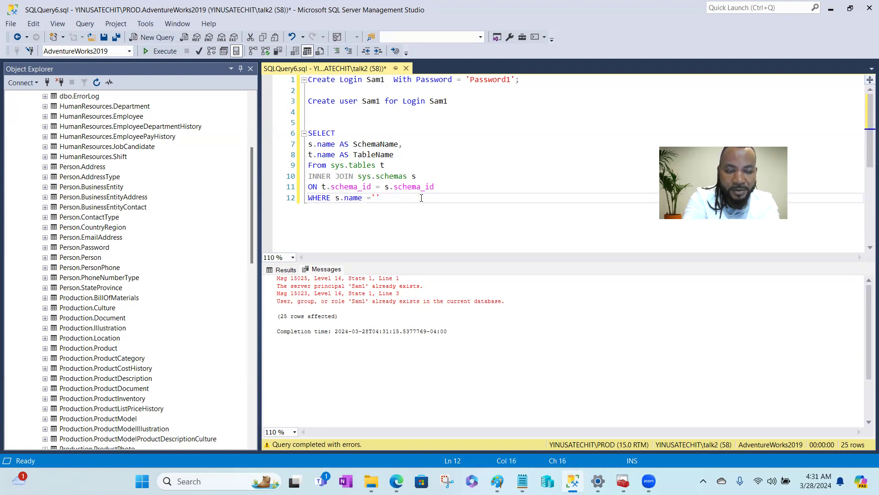
type("Person")
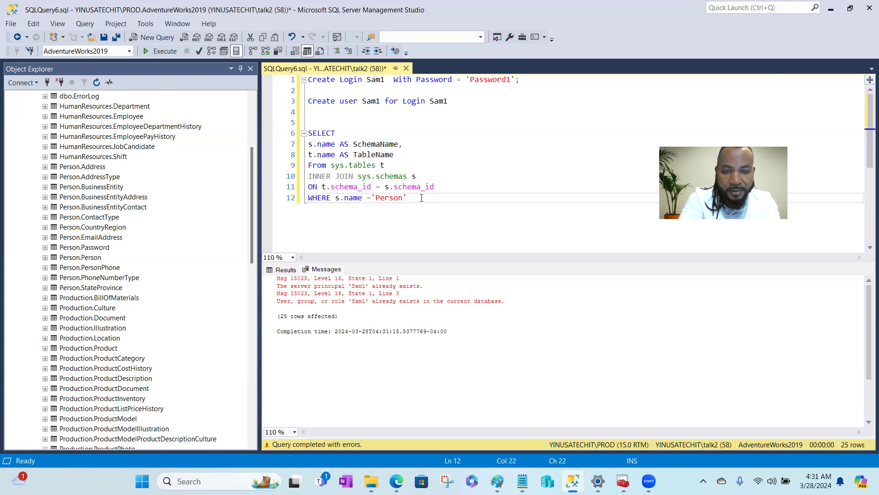
Step: Execute only the SELECT query for the Person schema and widen the TableName column in the results
left_click_drag(421, 198, 308, 133)
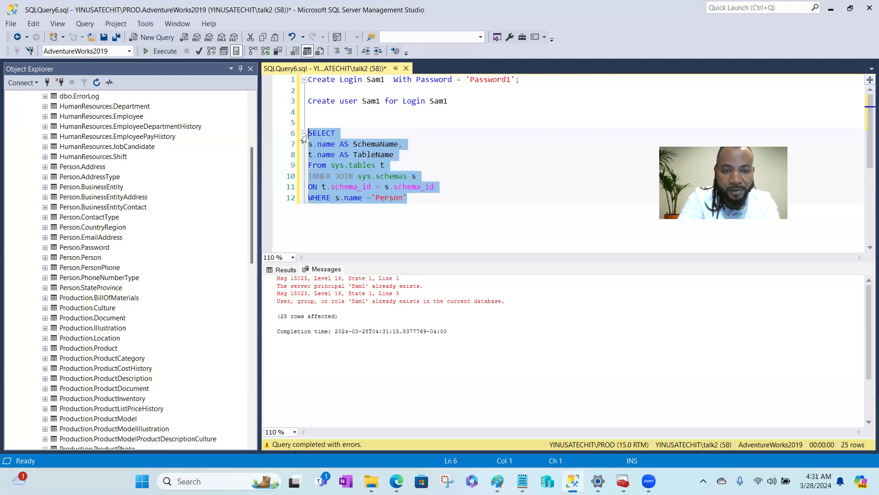
left_click(160, 52)
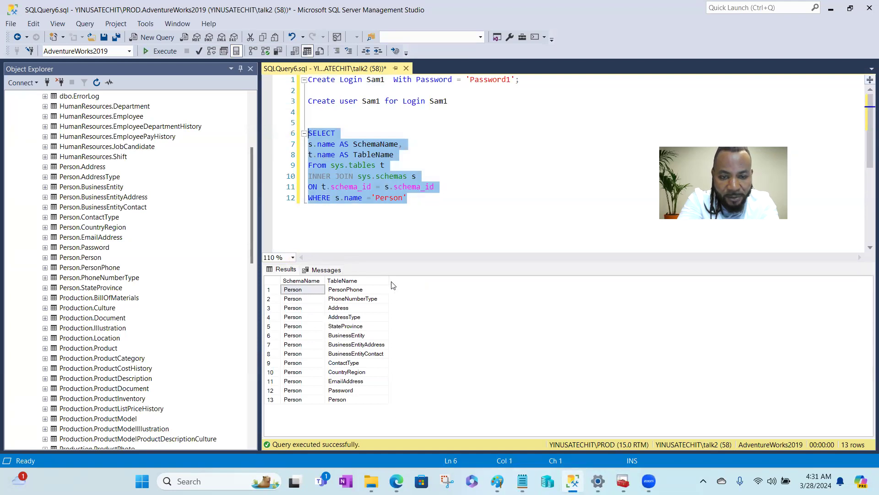
left_click_drag(387, 277, 512, 277)
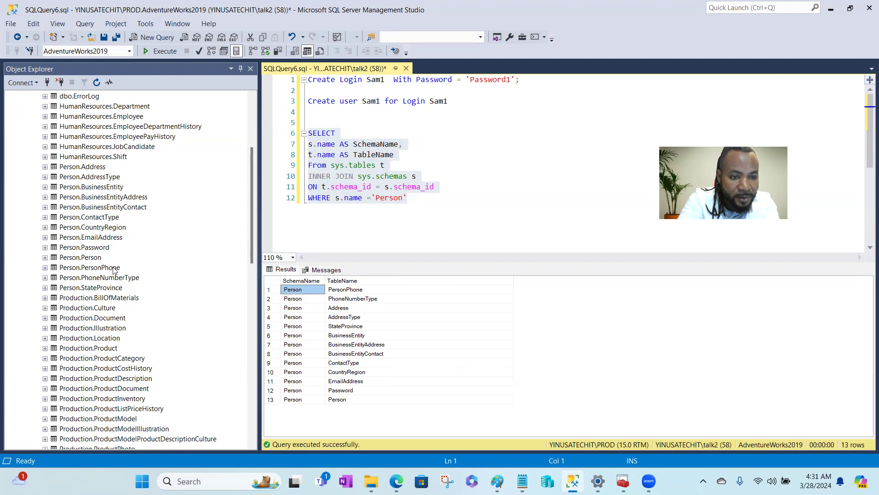
left_click(128, 272)
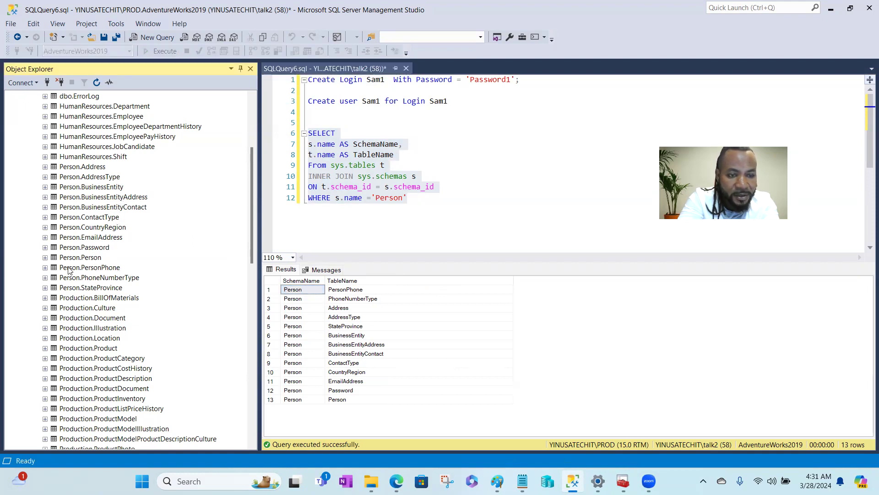
Step: Change the schema name in the query's WHERE clause to 'HumanResources'
left_click(403, 198)
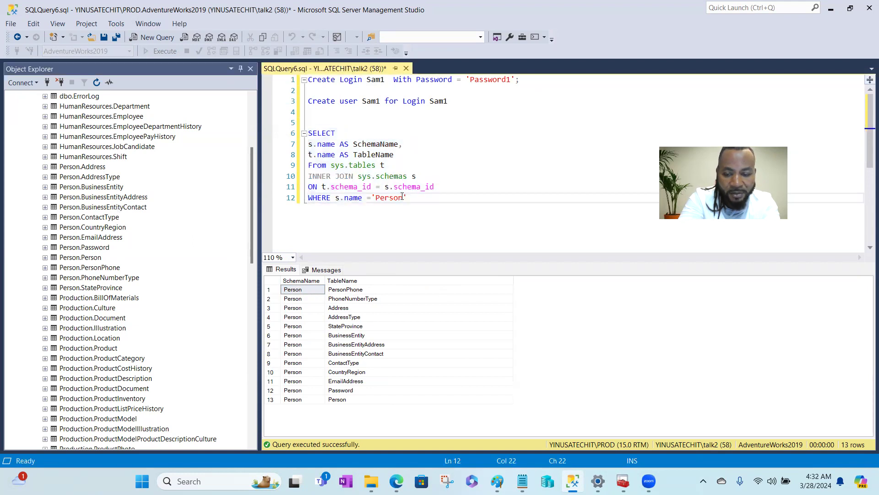
key("BackSpace")
key("BackSpace")
key("BackSpace")
key("BackSpace")
key("BackSpace")
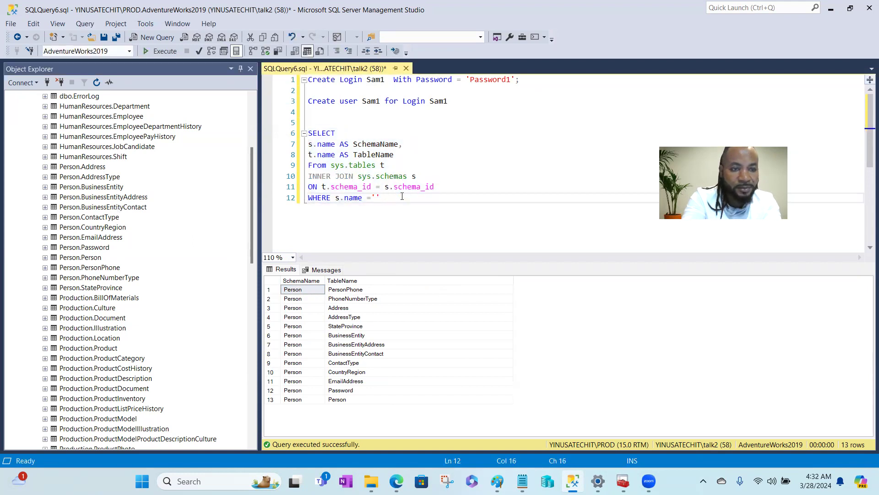
type("Human")
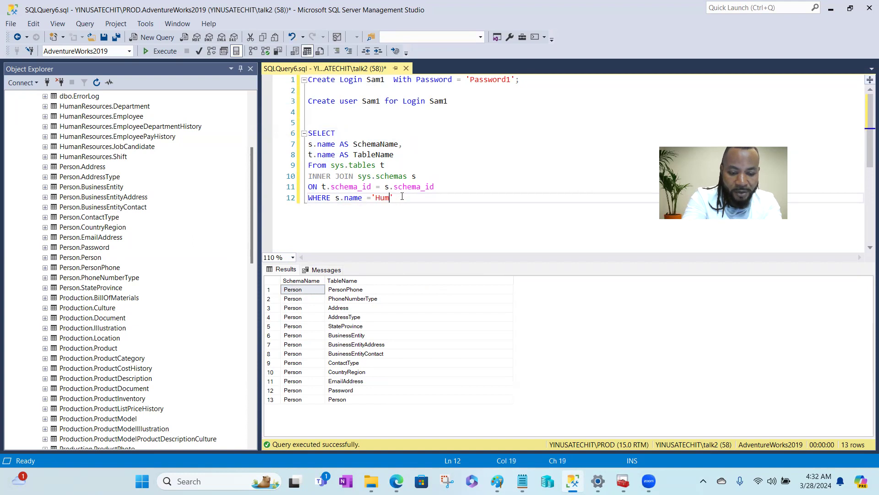
type("Resou")
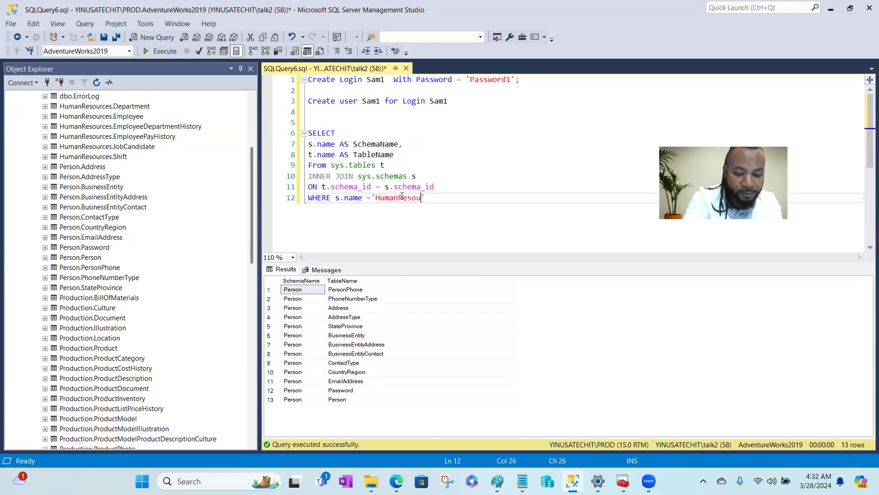
type("rces")
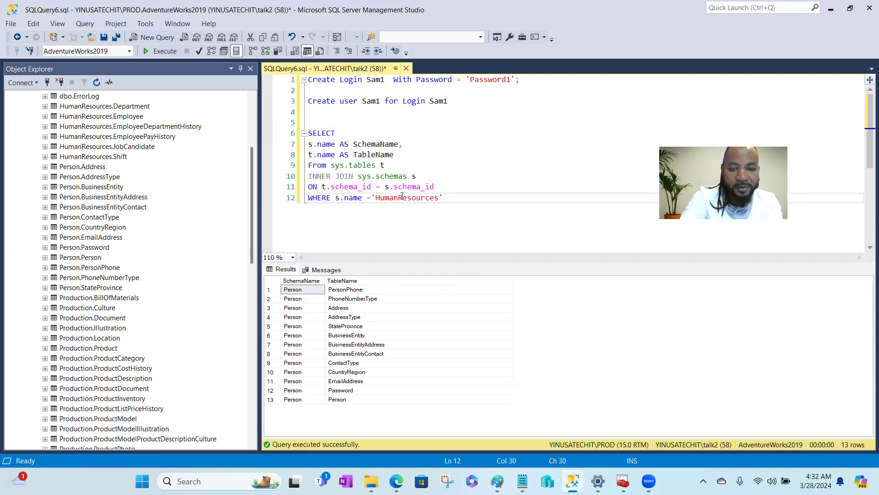
Step: Execute only the SELECT query for the HumanResources schema and compare its results with the database's table list
left_click_drag(452, 198, 308, 133)
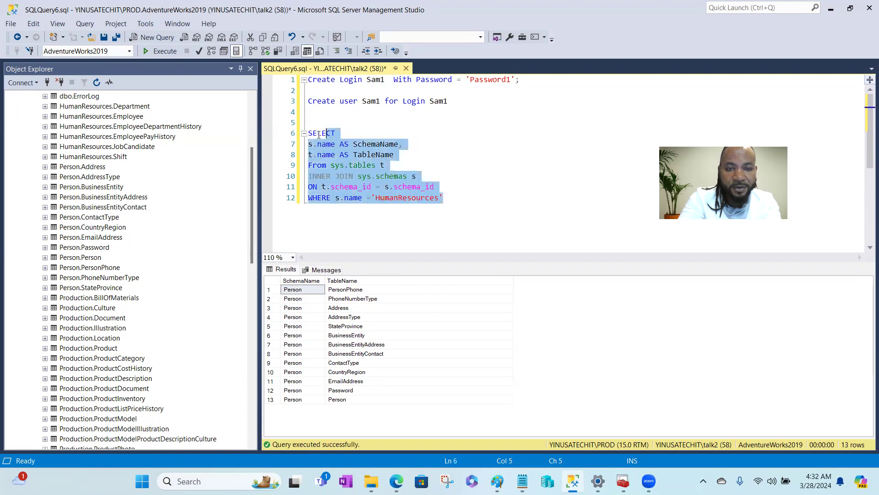
left_click(156, 52)
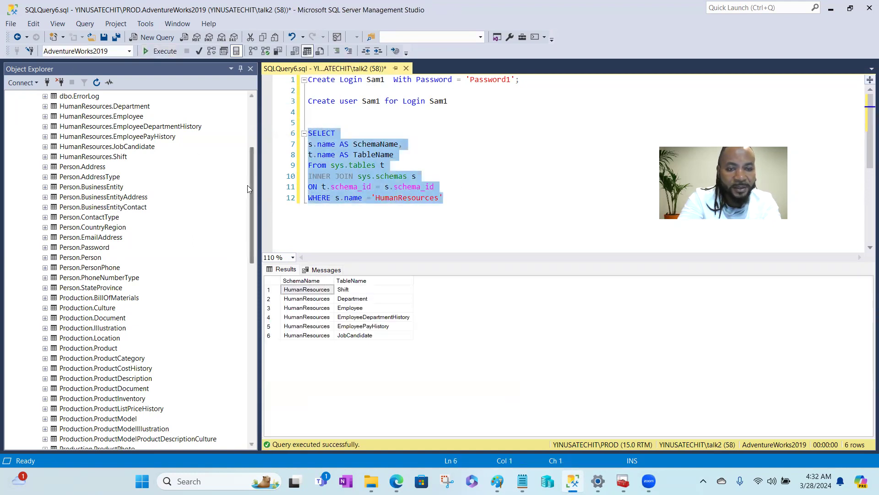
left_click_drag(251, 187, 255, 161)
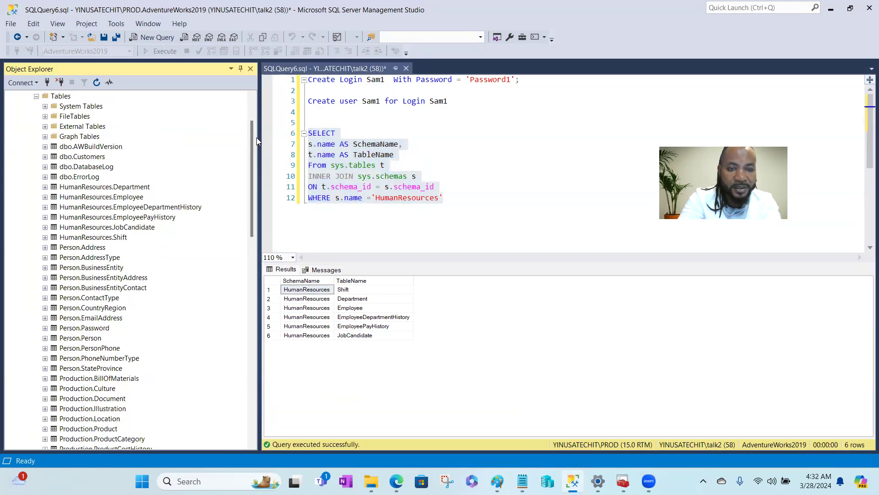
left_click_drag(247, 133, 250, 284)
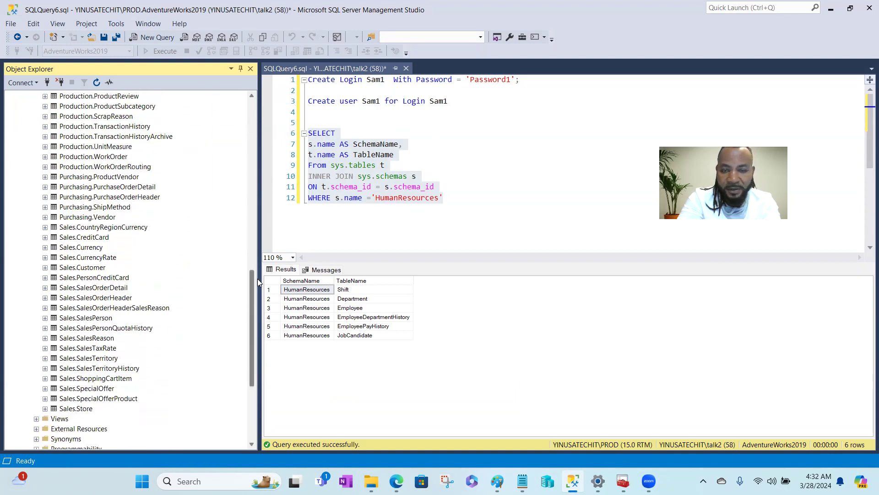
left_click(438, 197)
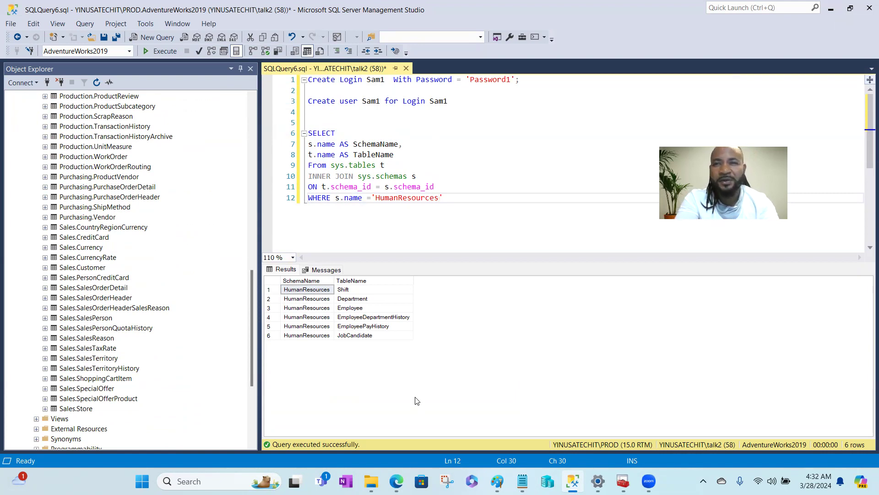
Step: Switch to Excel by launching it from Windows search, create a blank workbook and maximize its window
left_click(229, 480)
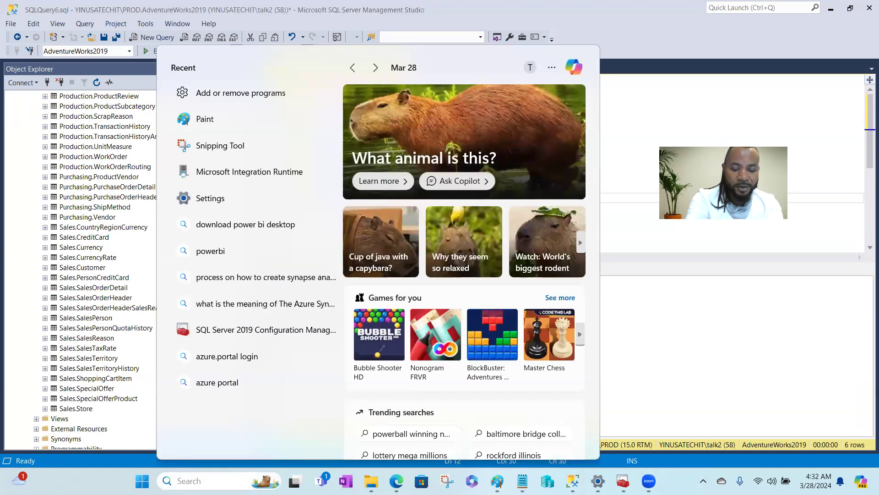
type("excel")
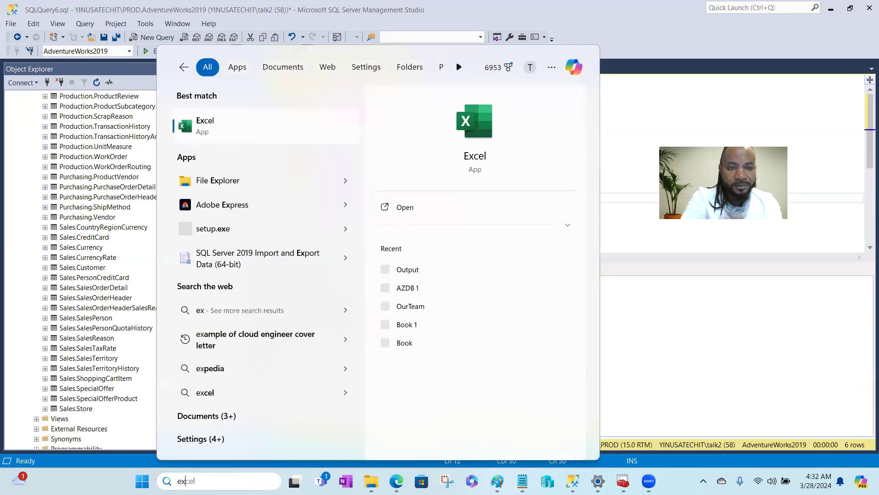
left_click(198, 136)
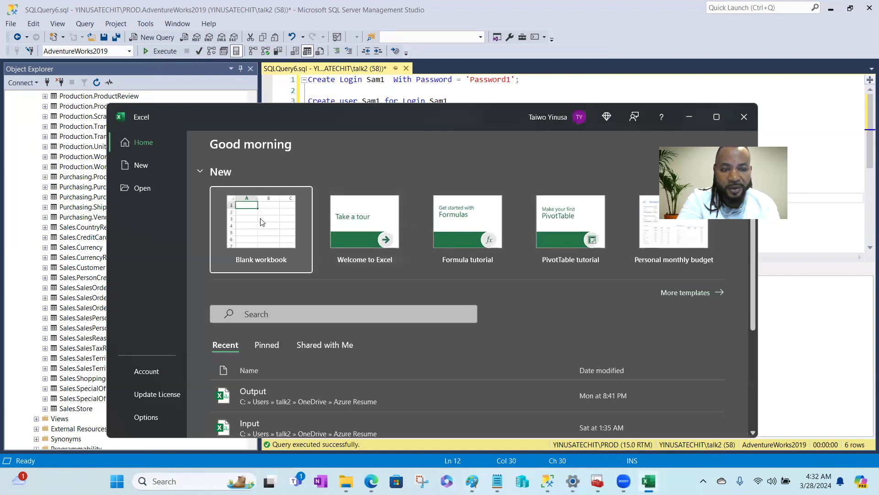
left_click(259, 218)
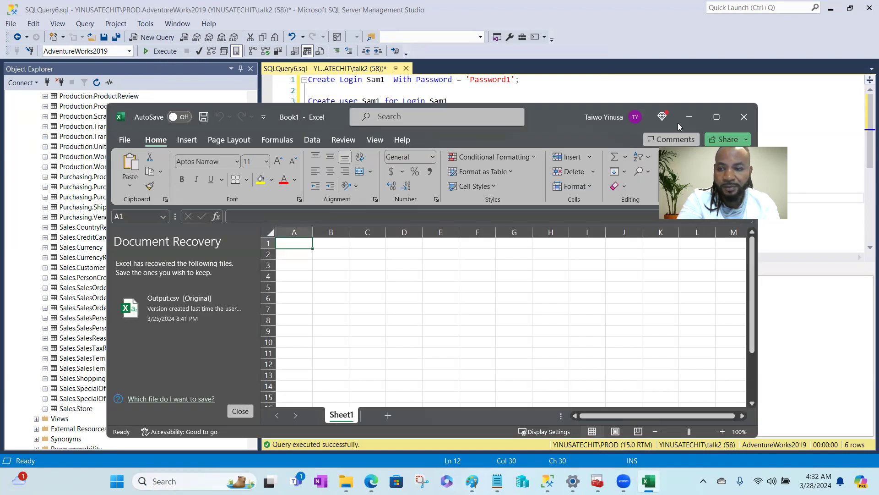
left_click(715, 117)
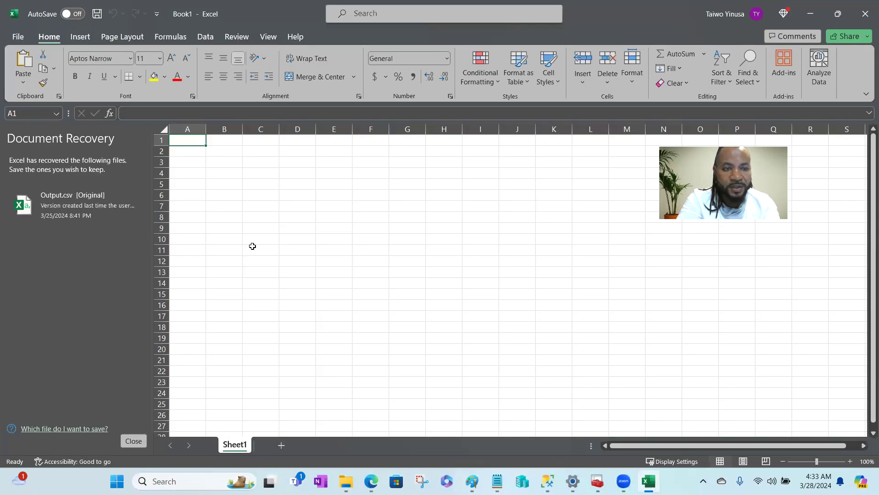
Step: Start importing external data into the workbook from a SQL Server database
left_click(204, 38)
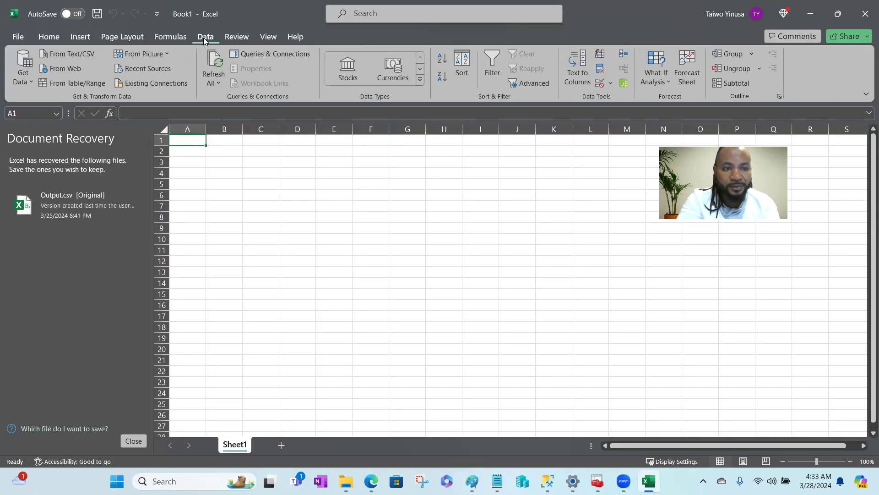
left_click(28, 81)
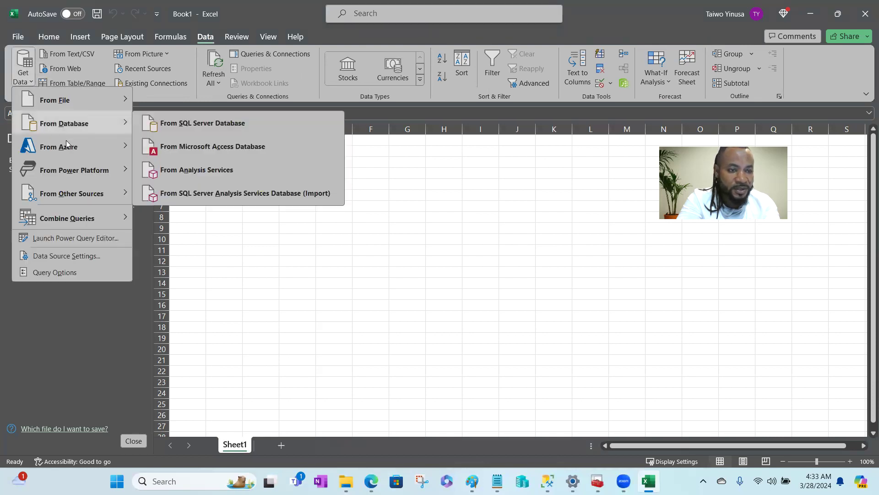
mouse_move(61, 148)
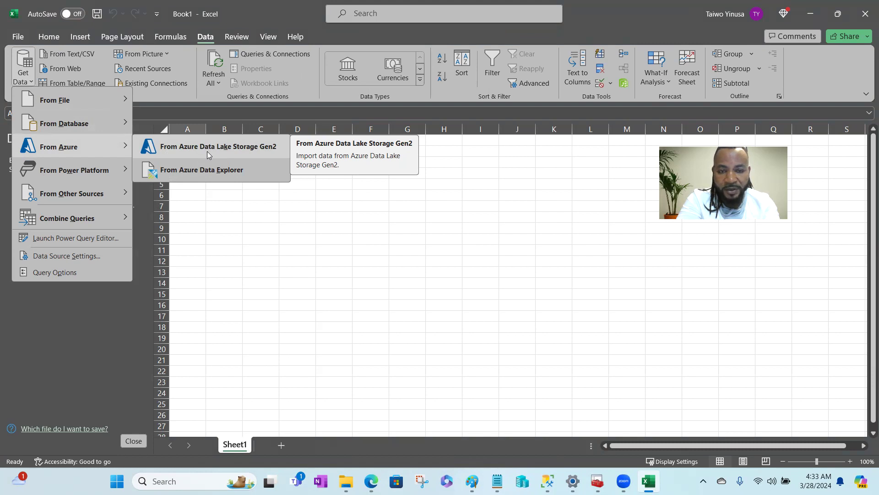
mouse_move(80, 119)
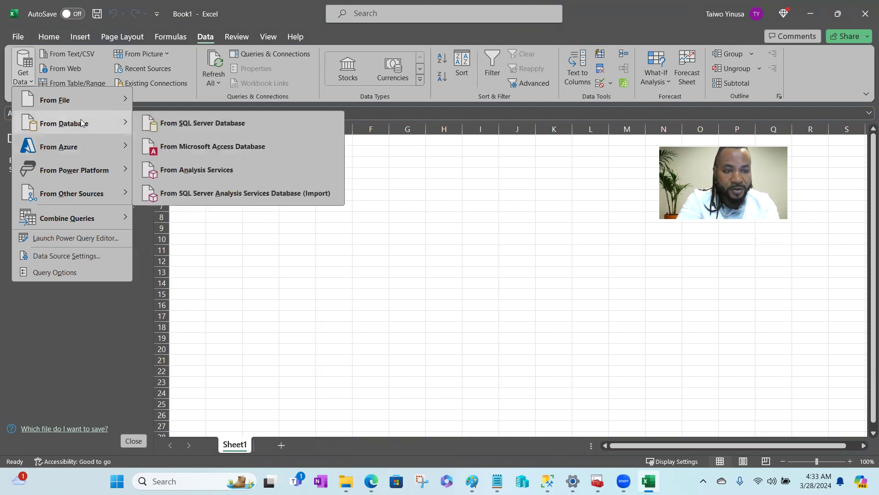
left_click(216, 122)
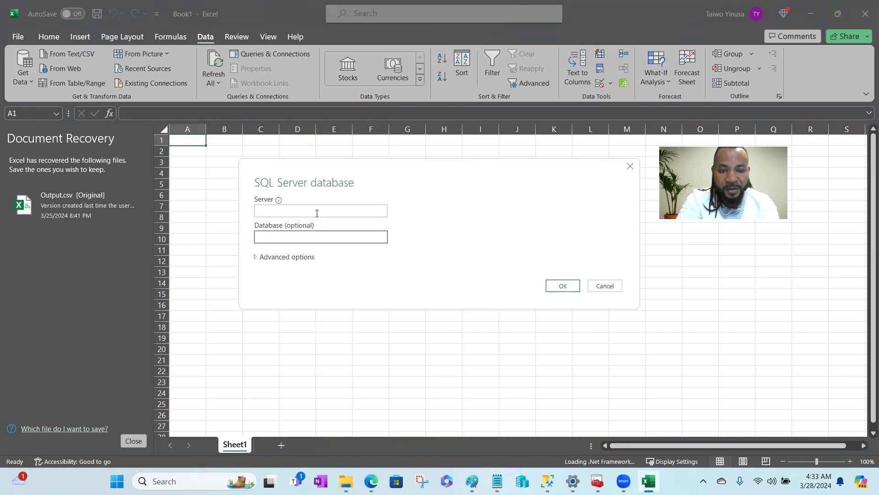
Step: Switch to SQL Server Management Studio and copy the server name YINUSATECHIT\PROD from a new Database Engine connection dialog
mouse_move(548, 479)
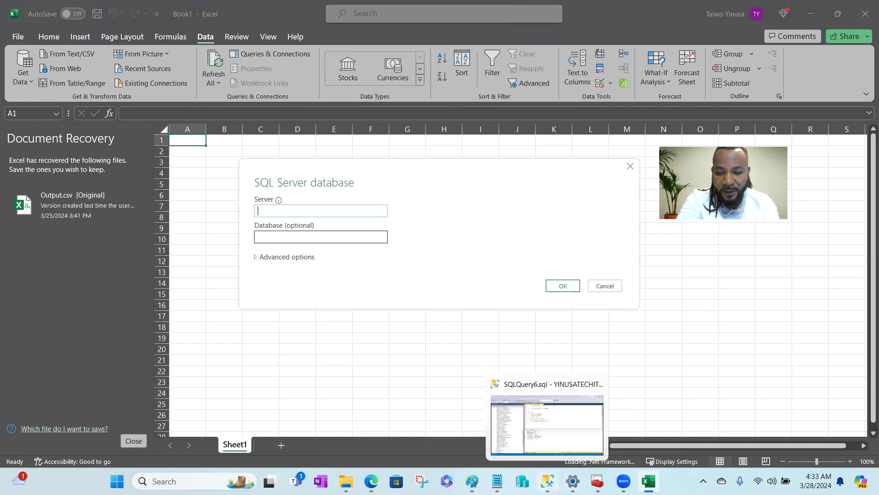
left_click(549, 433)
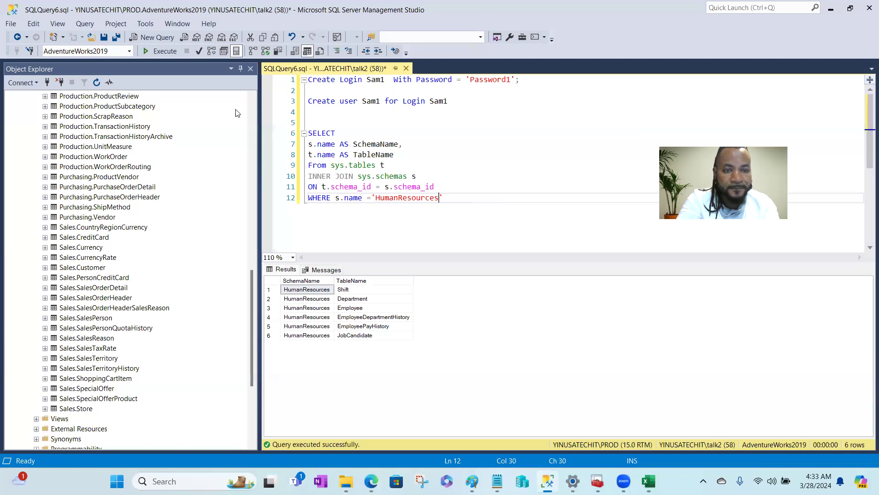
left_click_drag(251, 298, 250, 104)
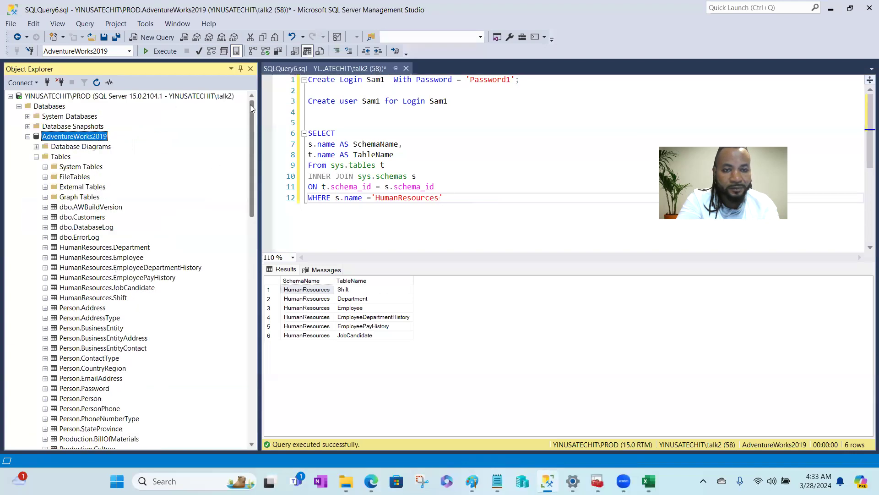
left_click(36, 84)
left_click(40, 96)
key("ctrl+c")
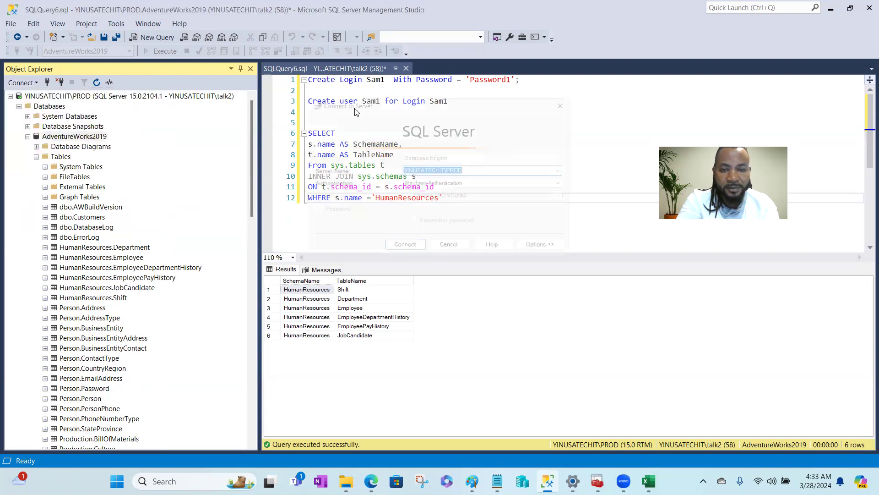
left_click_drag(476, 169, 405, 170)
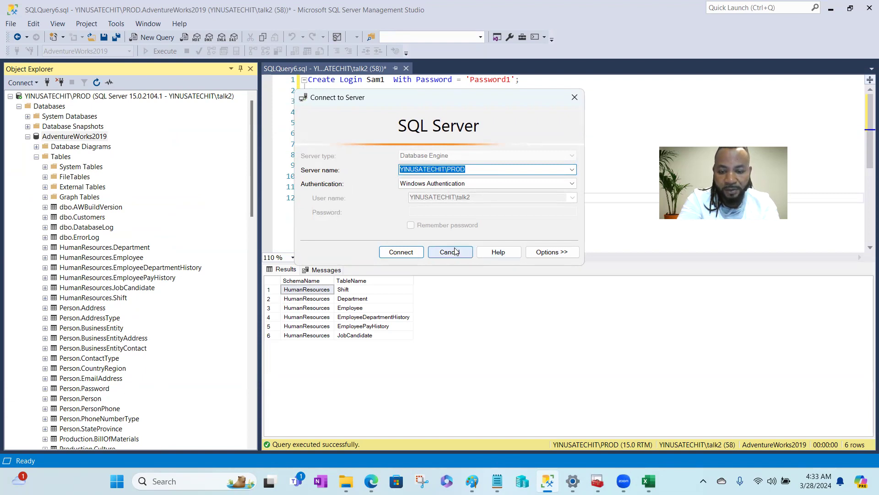
Step: Return to Excel and enter YINUSATECHIT\PROD as the server for the SQL Server import
mouse_move(649, 480)
left_click(650, 428)
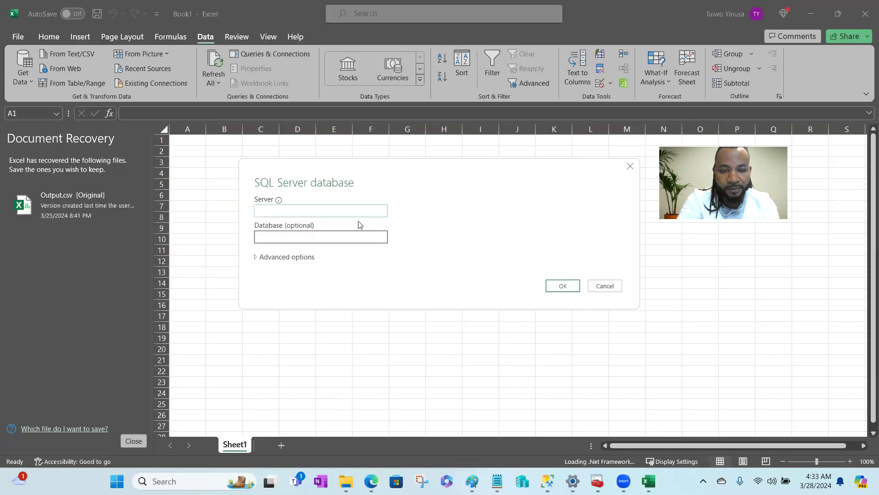
left_click(312, 210)
key("ctrl+v")
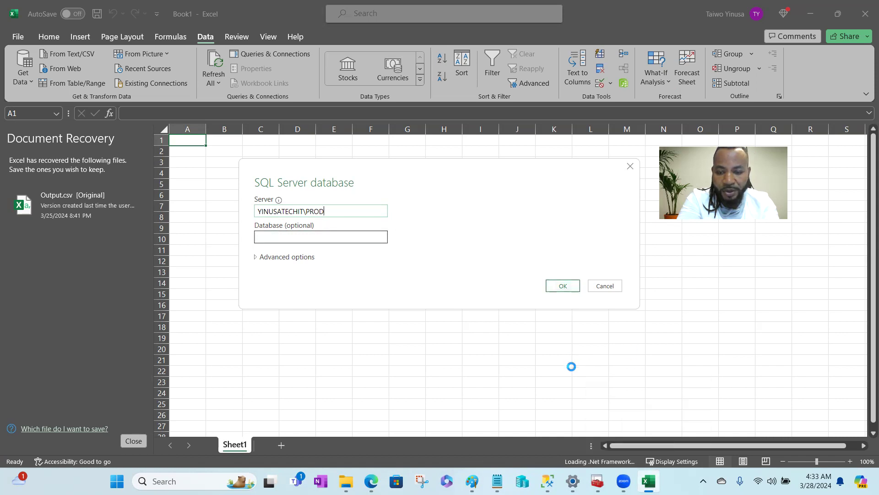
Step: Switch to SQL Server Management Studio, dismiss the connection dialog and copy the database name AdventureWorks2019 without renaming it
left_click(548, 478)
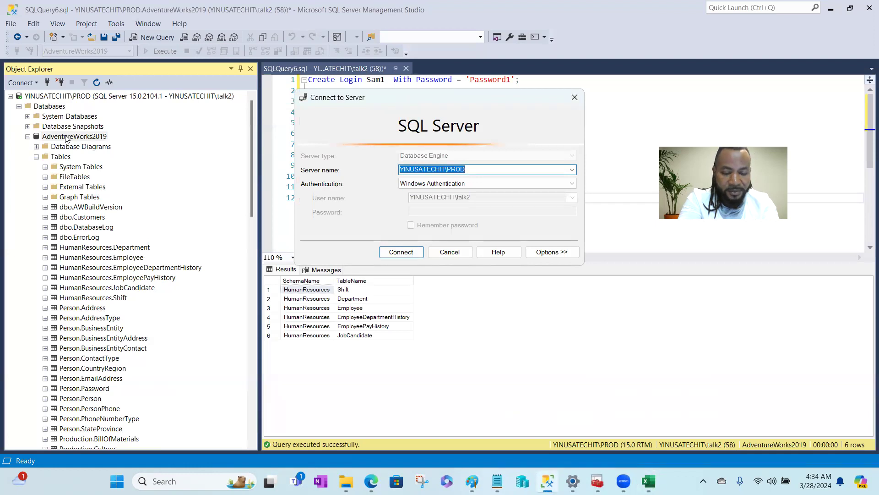
left_click(447, 253)
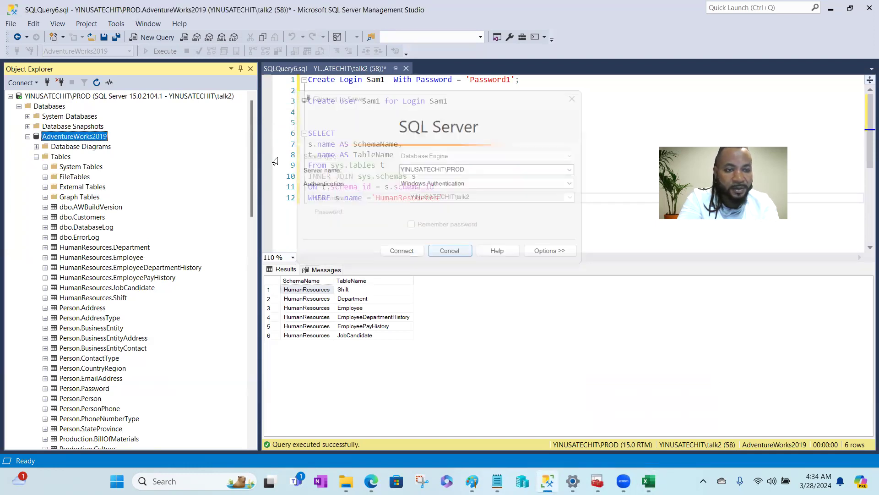
right_click(69, 136)
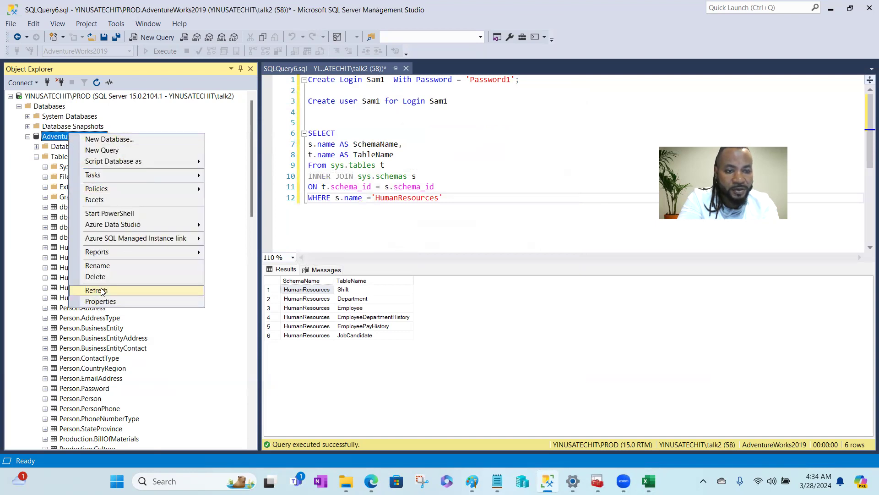
left_click(109, 268)
key("ctrl+c")
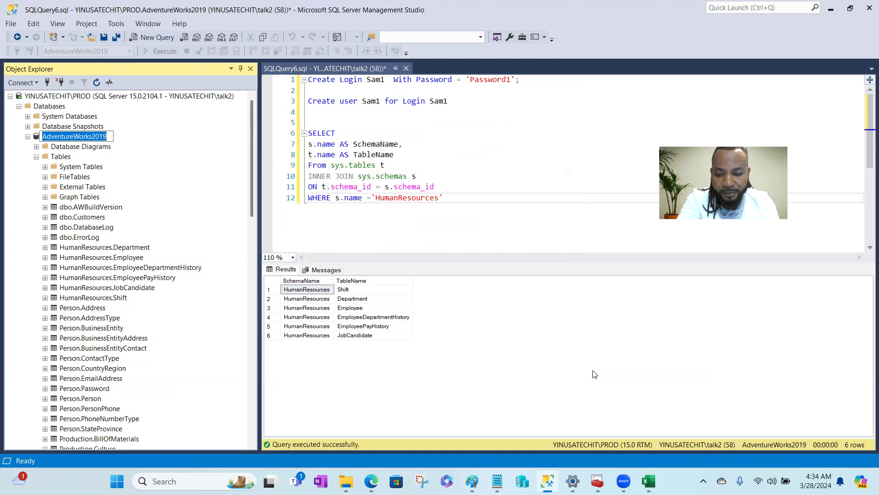
Step: Return to Excel, set the import's database to AdventureWorks2019 and connect to browse its tables and views
mouse_move(648, 481)
left_click(655, 437)
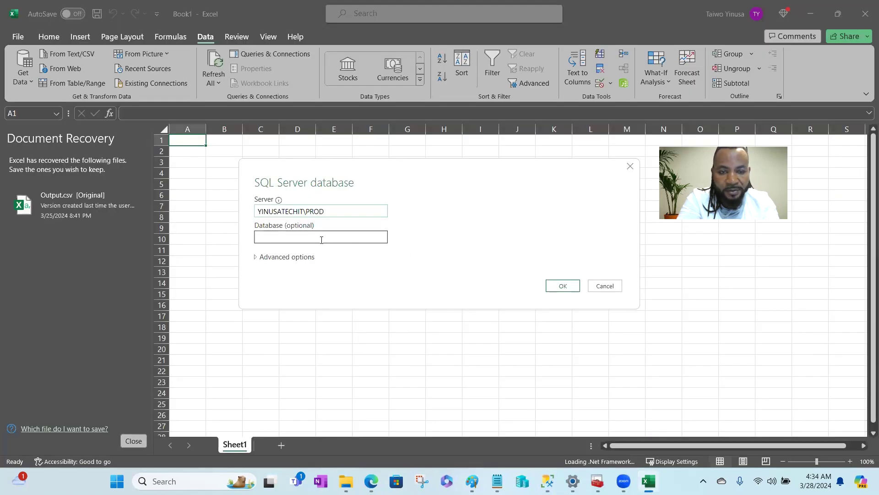
key("ctrl+v")
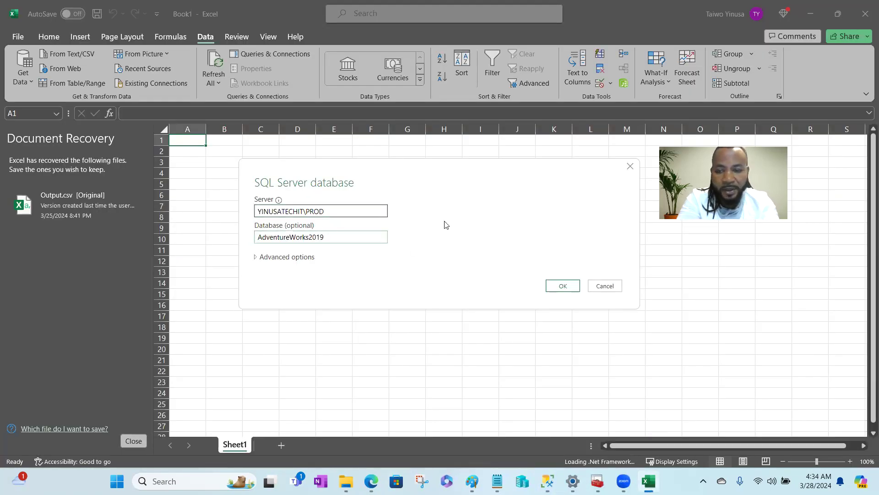
left_click(566, 286)
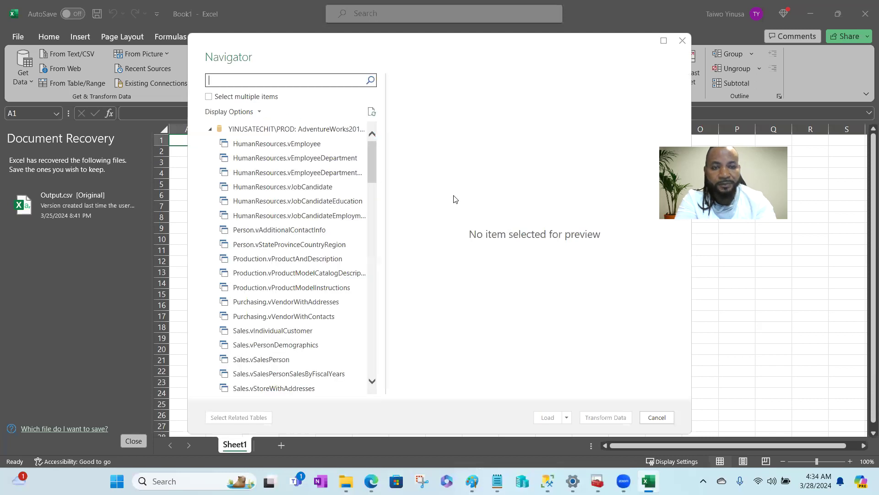
mouse_move(374, 164)
left_mouse_down()
mouse_move(378, 278)
mouse_move(376, 159)
left_mouse_up()
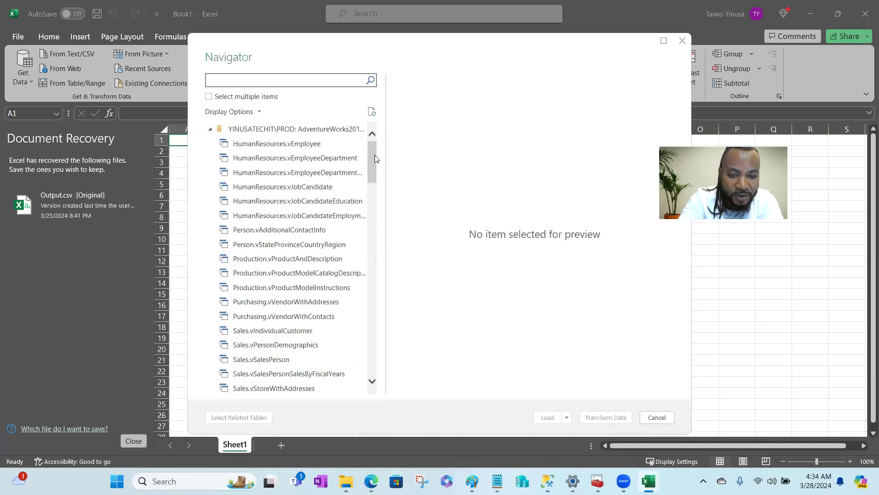
Step: Select the Person.Person table for import and open it for transformation in a maximized Power Query Editor
left_click_drag(372, 159, 382, 212)
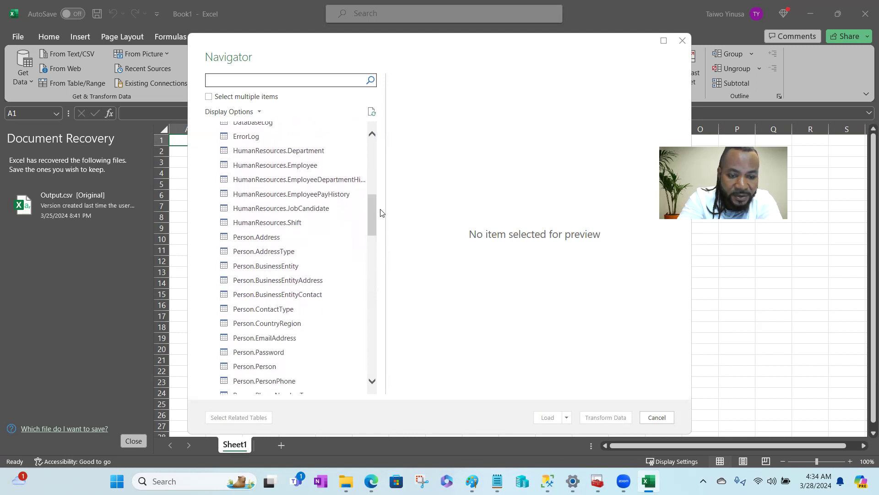
left_click(257, 367)
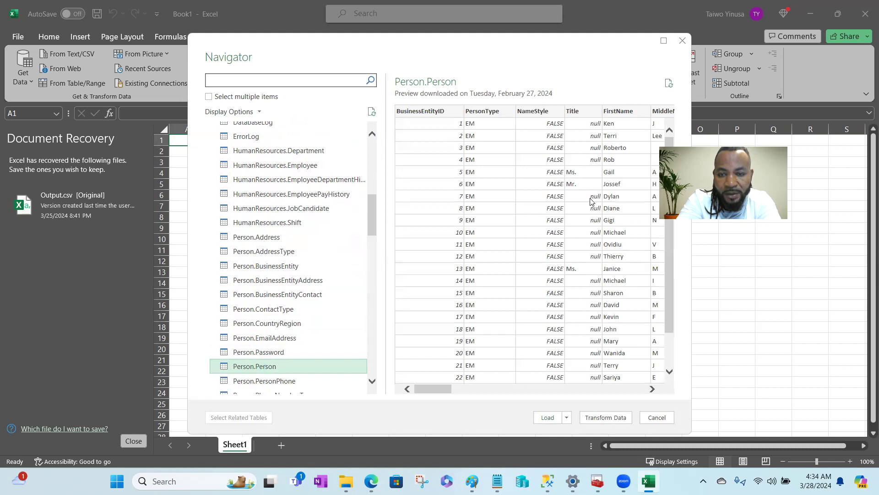
left_click(605, 417)
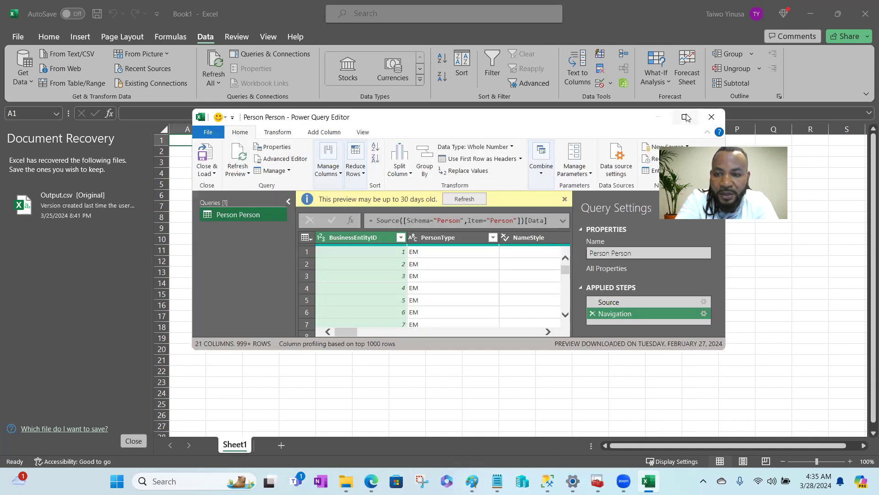
left_click(685, 117)
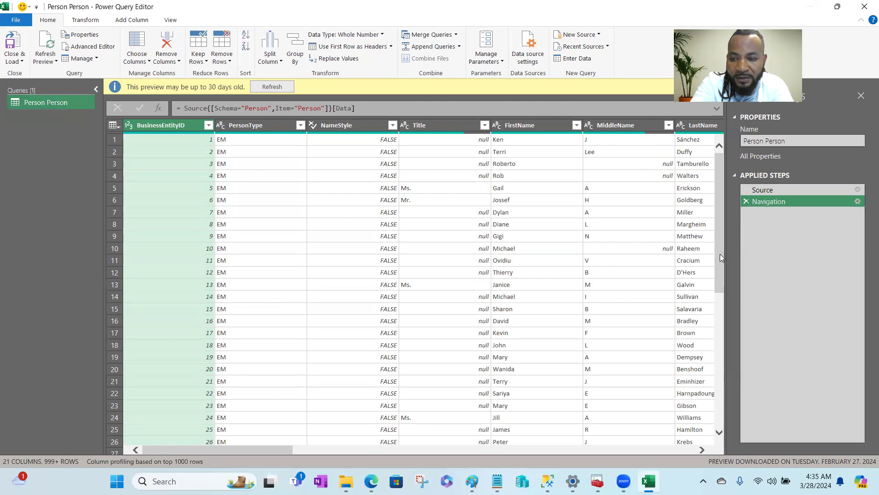
Step: Examine the Person.Person rows and its columns through to the related-table columns
scroll(720, 254, "down", 20)
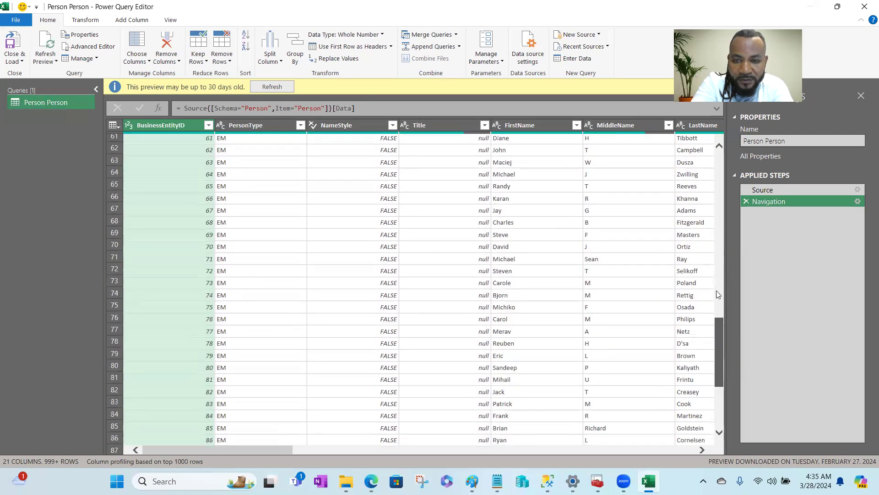
scroll(718, 294, "up", 20)
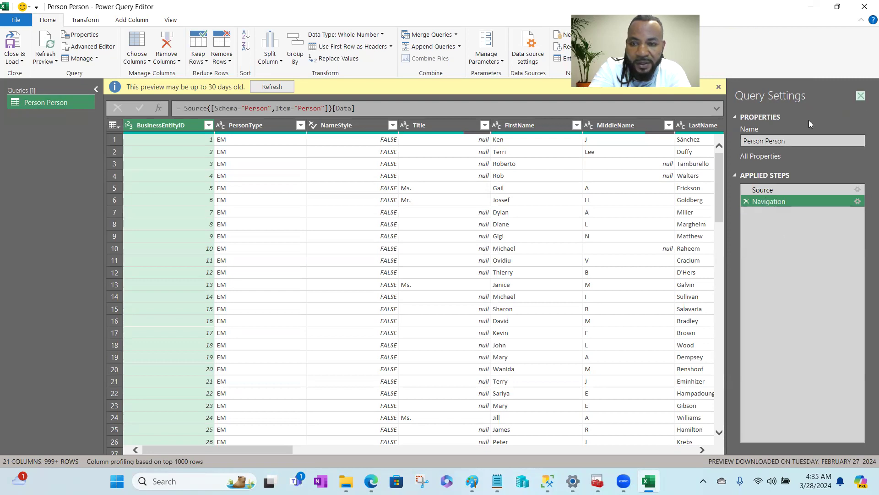
left_click(502, 166)
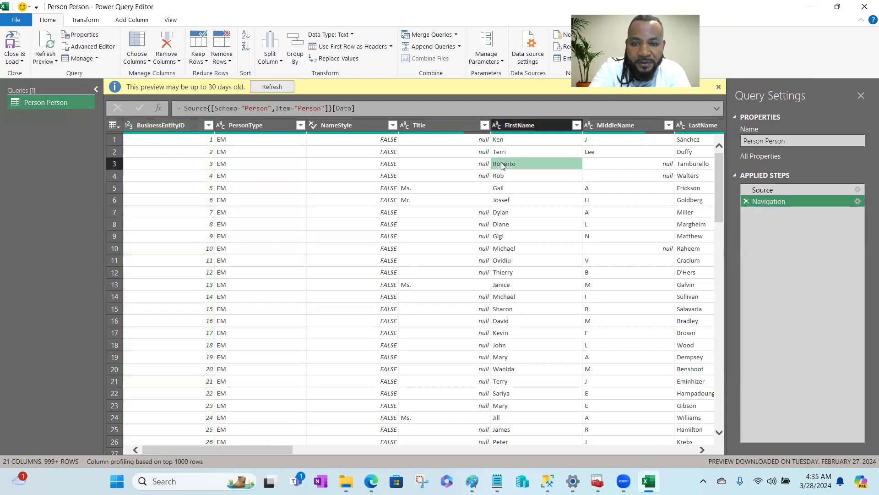
left_click(224, 153)
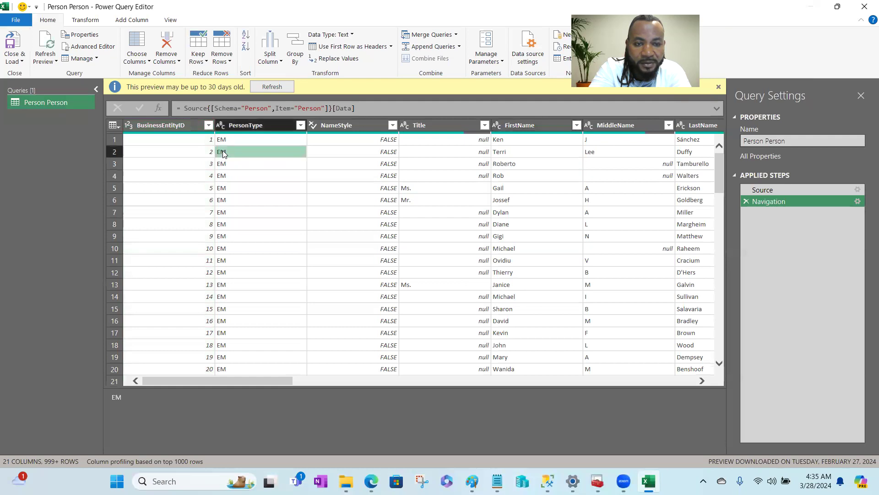
left_click(393, 152)
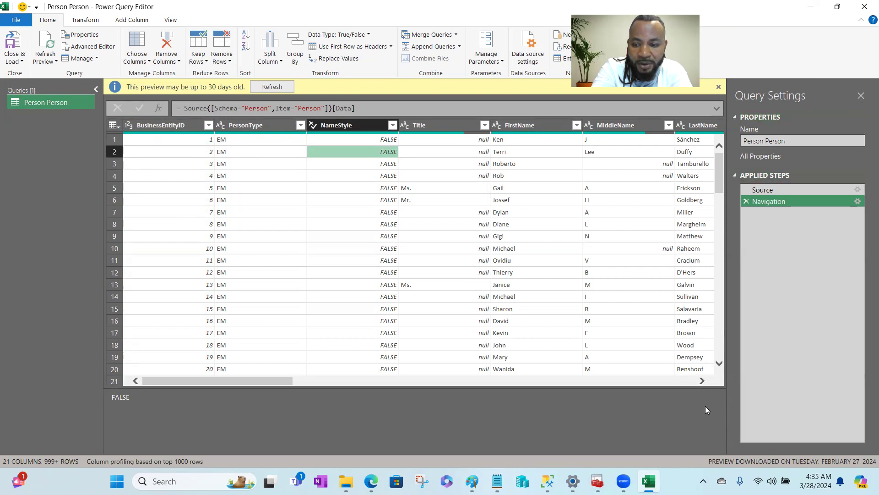
left_click(702, 380)
left_click(702, 380)
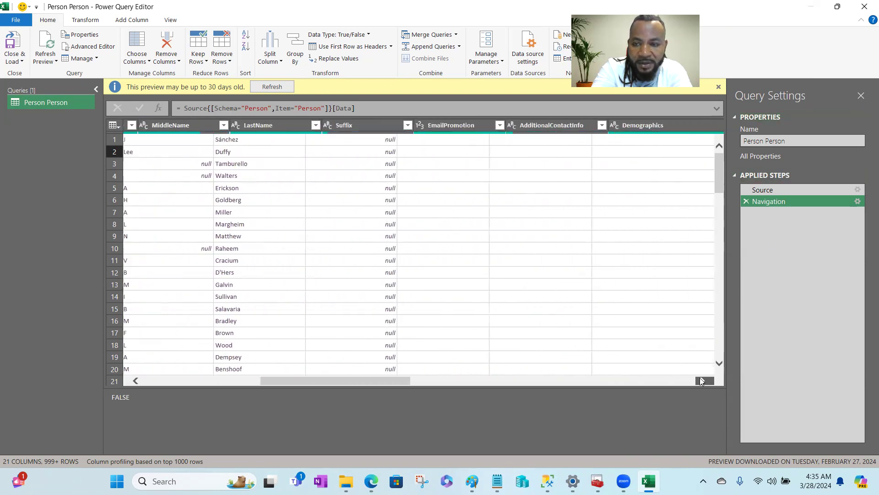
left_click(702, 380)
left_click(702, 380)
left_click(702, 381)
left_click(702, 381)
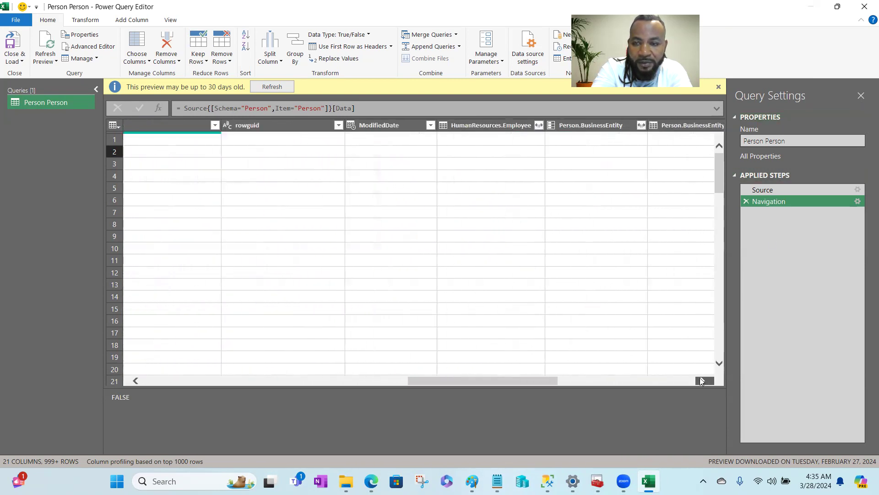
left_click(702, 380)
left_click(702, 381)
left_click(702, 381)
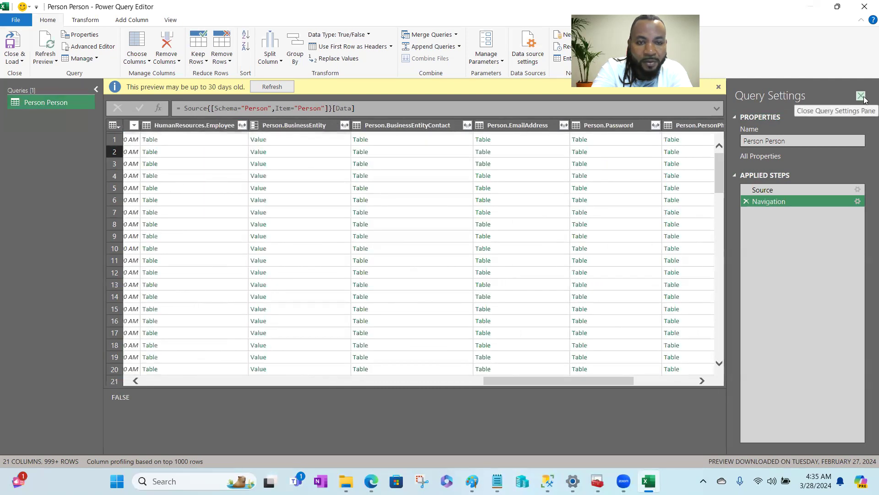
Step: Hide the query settings and the preview-age notice, and expand the formula bar to show the Person.Person query formula
left_click(861, 96)
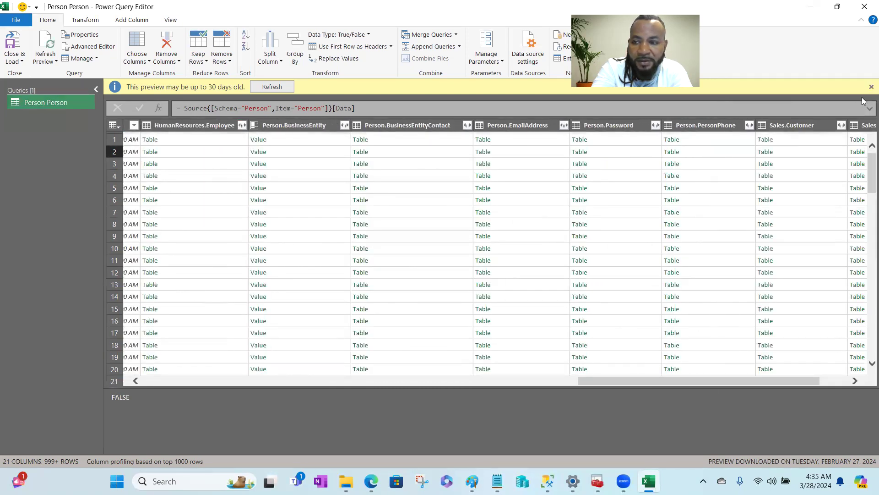
left_click(871, 87)
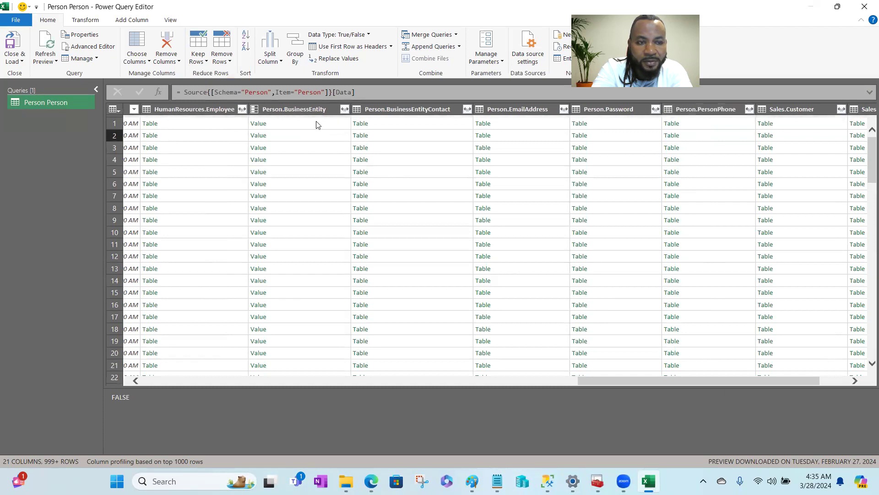
left_click(868, 93)
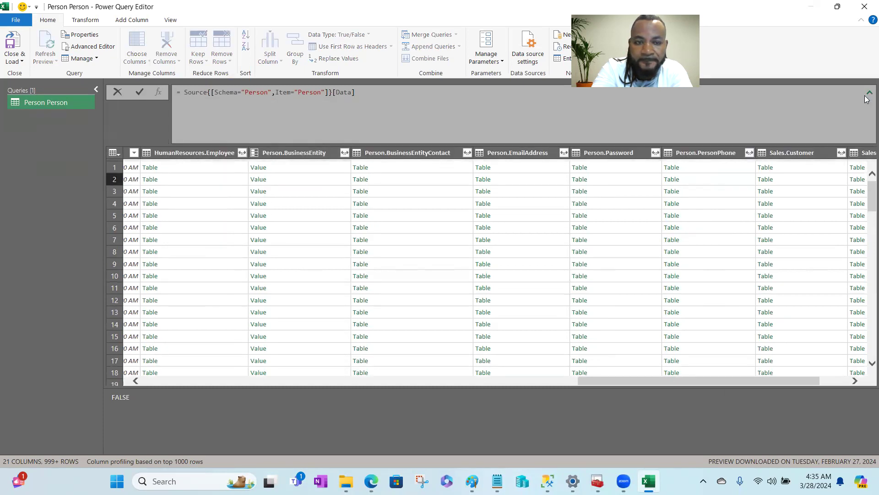
left_click(91, 101)
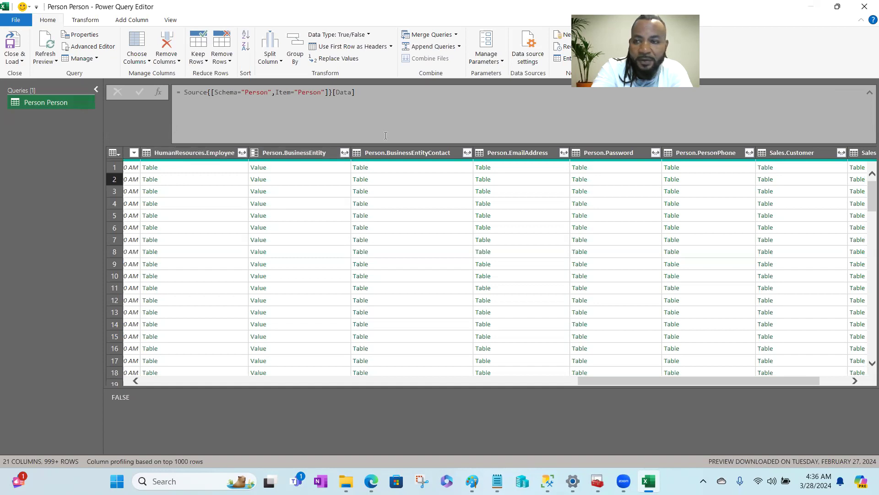
Step: Close the Power Query Editor and discard the Person.Person query
left_click(865, 7)
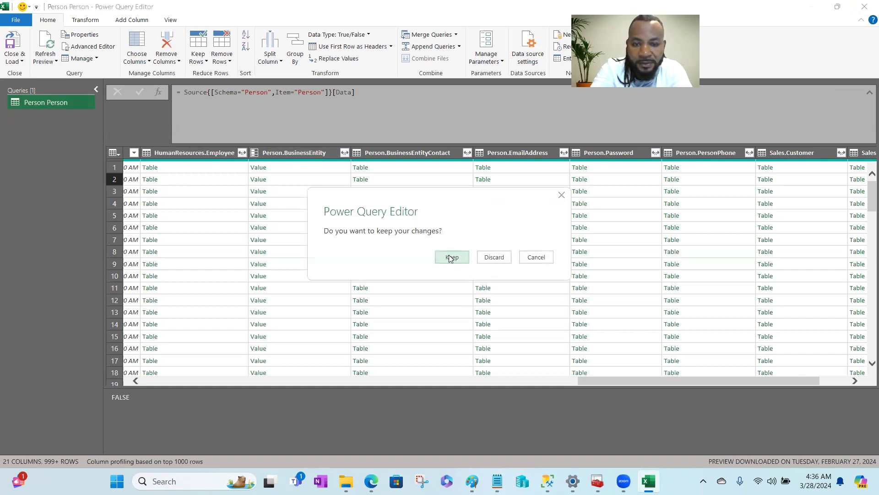
left_click(494, 257)
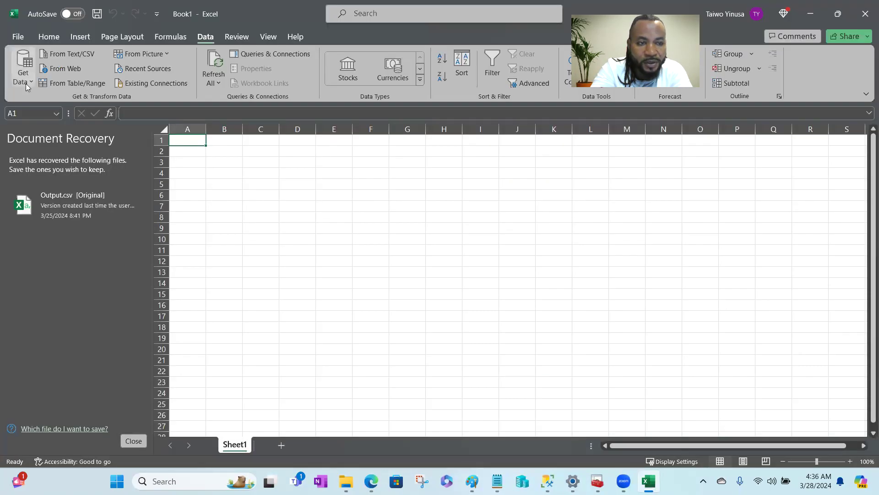
Step: Start a new import from a SQL Server database and set the database to AdventureWorks2019
left_click(26, 74)
mouse_move(76, 104)
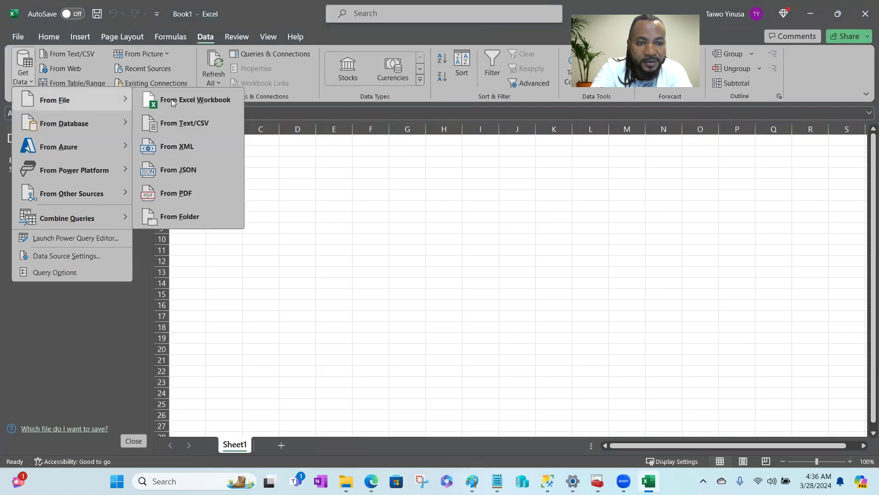
mouse_move(81, 120)
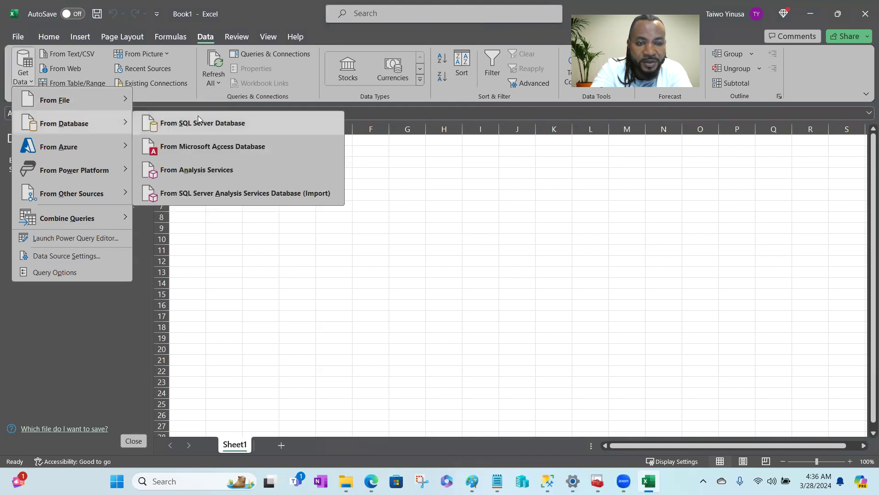
left_click(198, 117)
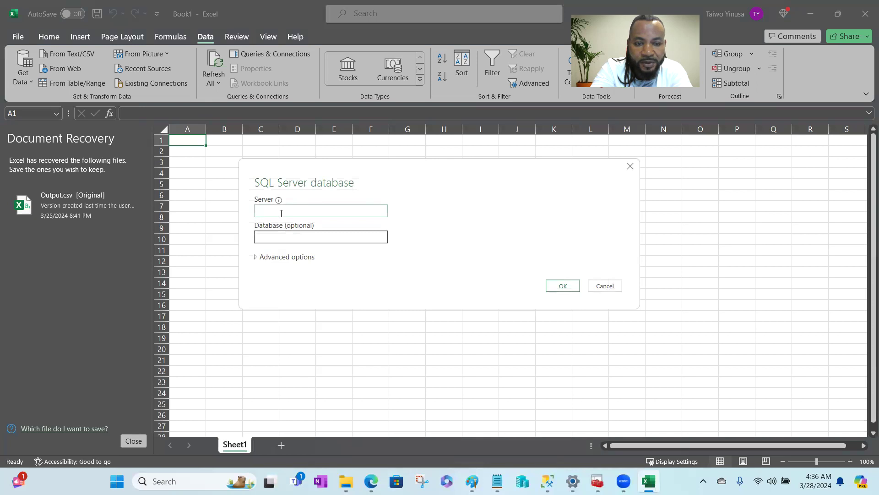
left_click(277, 234)
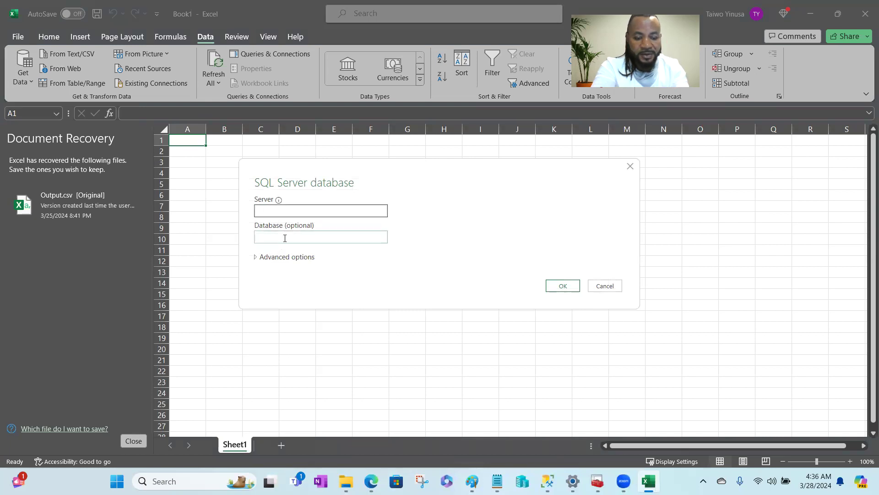
type("AdventureWorks2019")
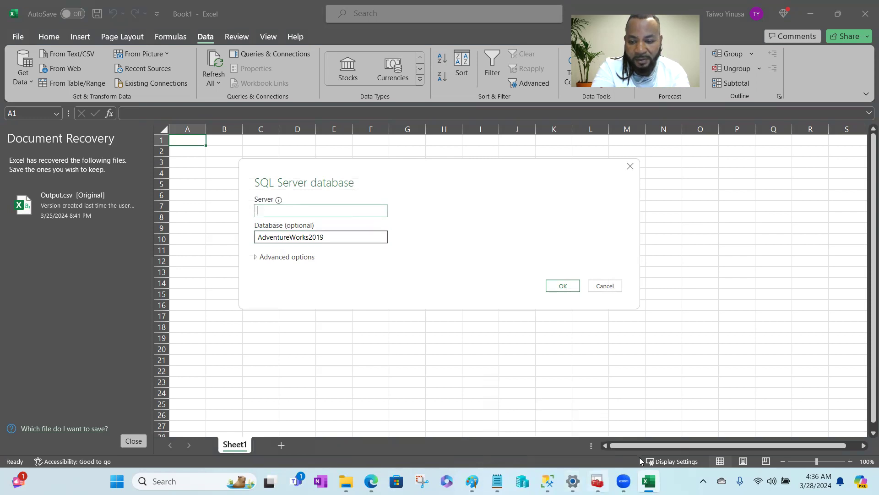
Step: Switch to SQL Server Management Studio, copy the server name YINUSATECHIT\PROD from a new Database Engine connection dialog and cancel the connection
left_click(555, 434)
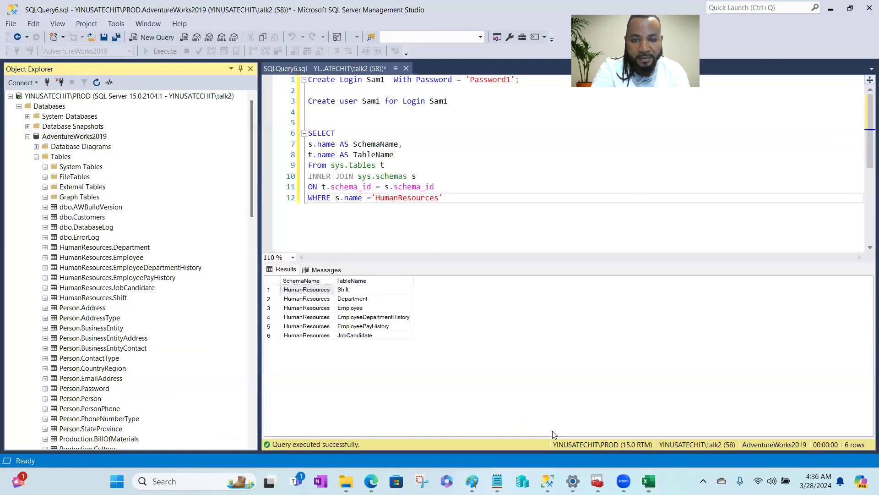
left_click(67, 96)
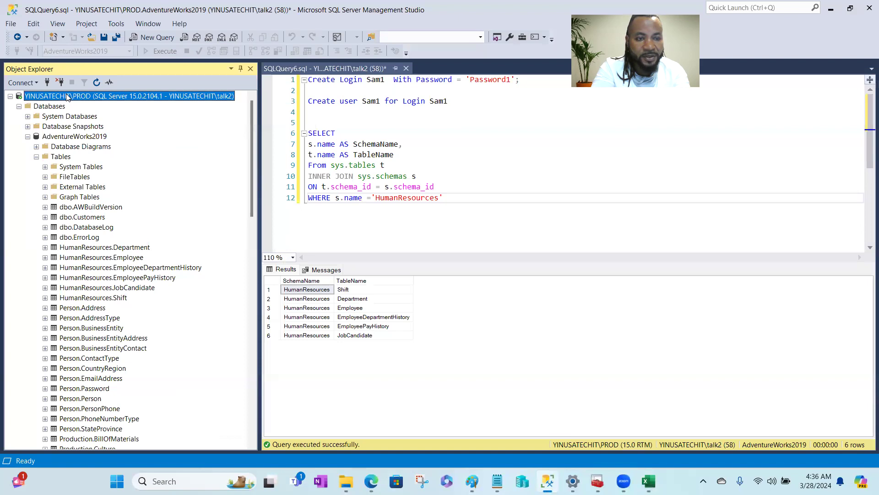
left_click(38, 83)
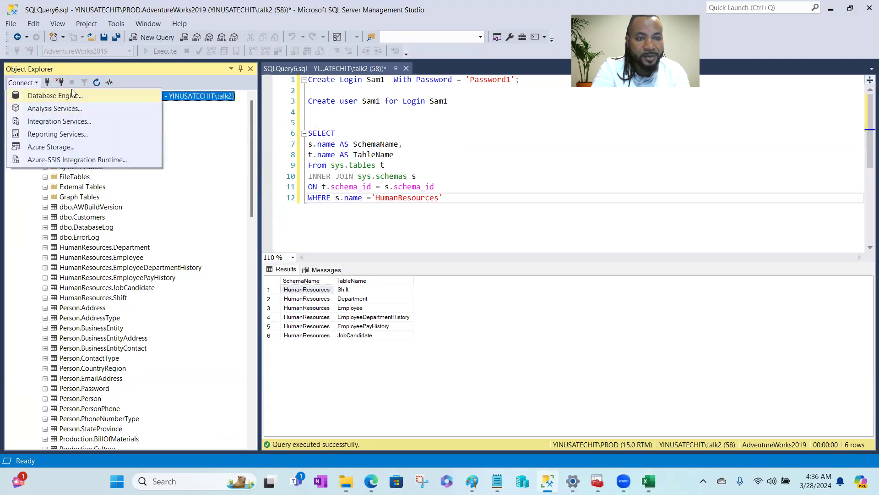
left_click(72, 95)
key("ctrl+c")
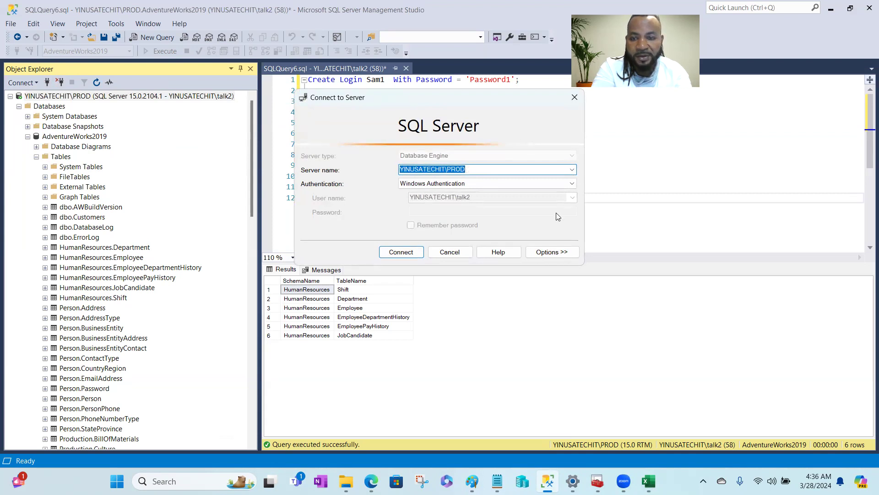
left_click(462, 249)
Step: Return to Excel, set the import's server to YINUSATECHIT\PROD and connect to the AdventureWorks2019 database
mouse_move(652, 472)
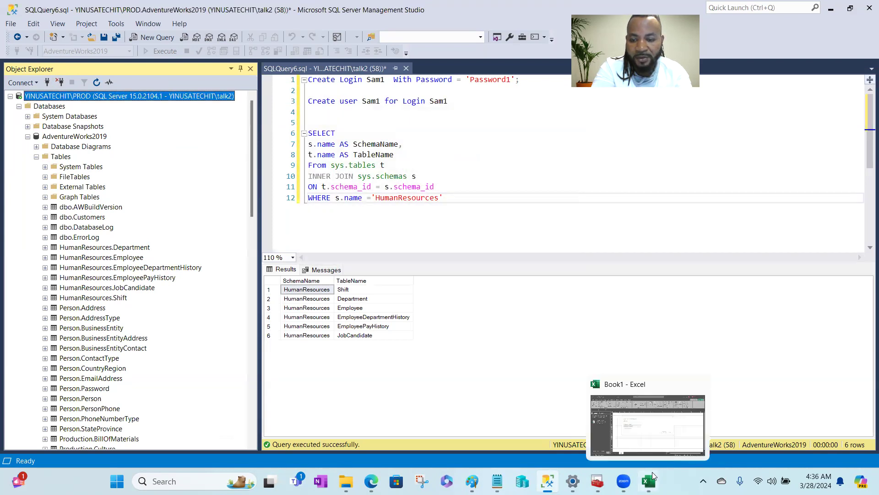
left_click(651, 420)
left_click(305, 211)
key("ctrl+v")
left_click(563, 286)
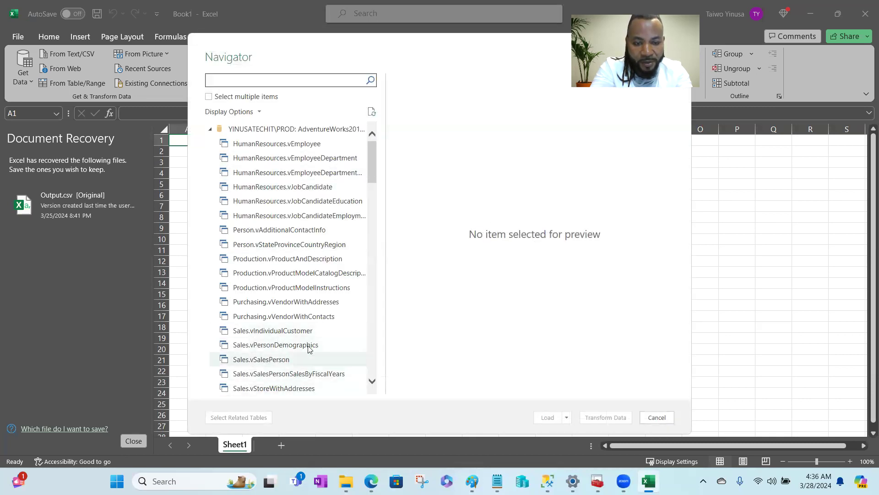
Step: Preview the Customers and Person.Address tables, and load Person.Address into the workbook
scroll(275, 353, "down", 3)
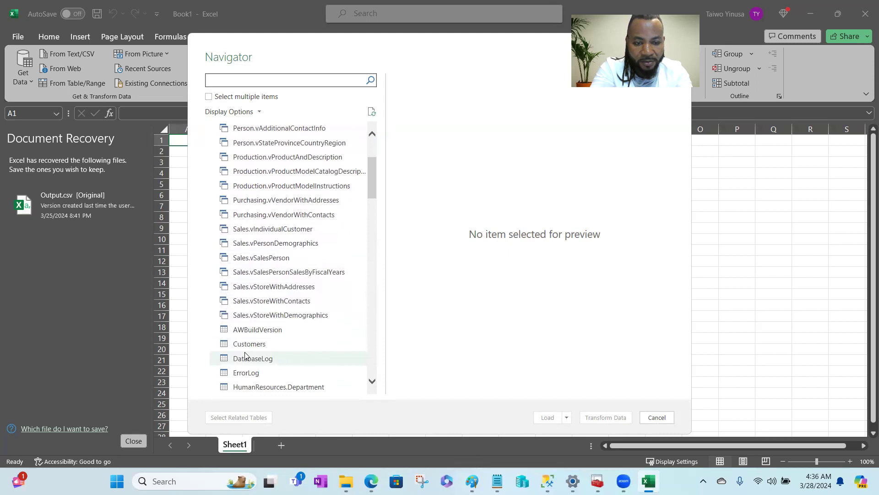
left_click(264, 344)
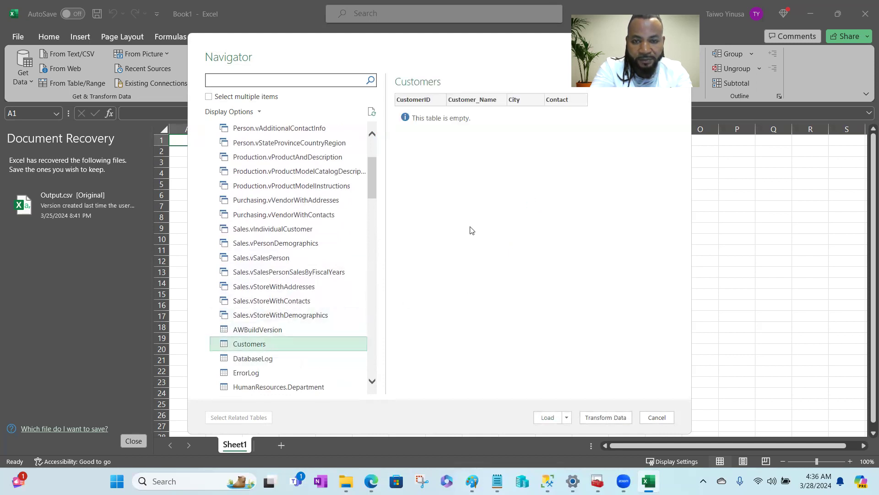
scroll(373, 382, "down", 3)
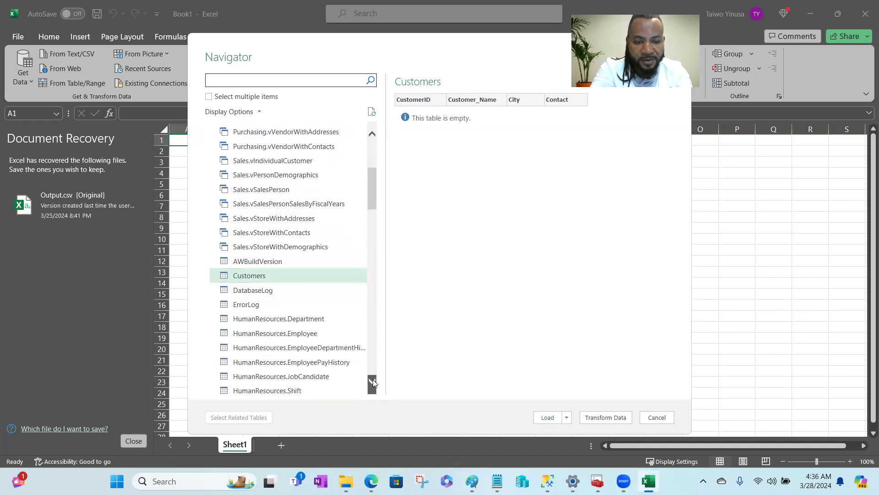
left_click(273, 339)
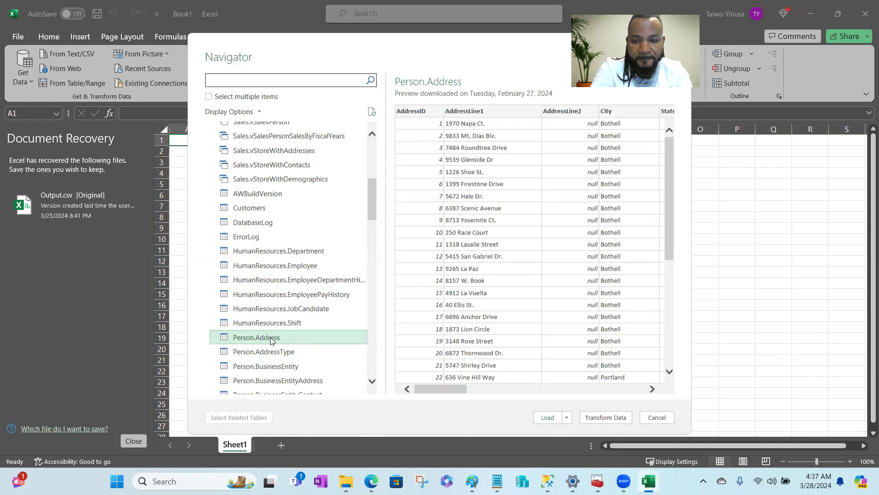
mouse_move(670, 171)
left_mouse_down()
mouse_move(670, 297)
mouse_move(673, 177)
left_mouse_up()
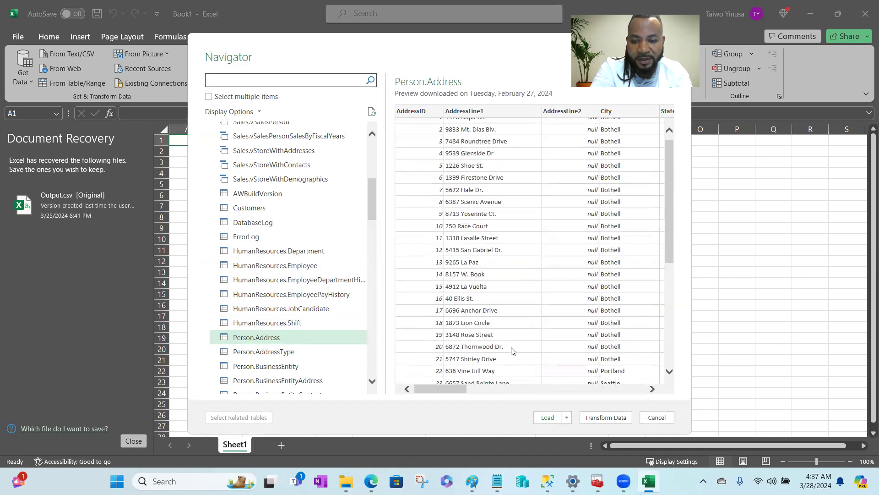
left_click(548, 417)
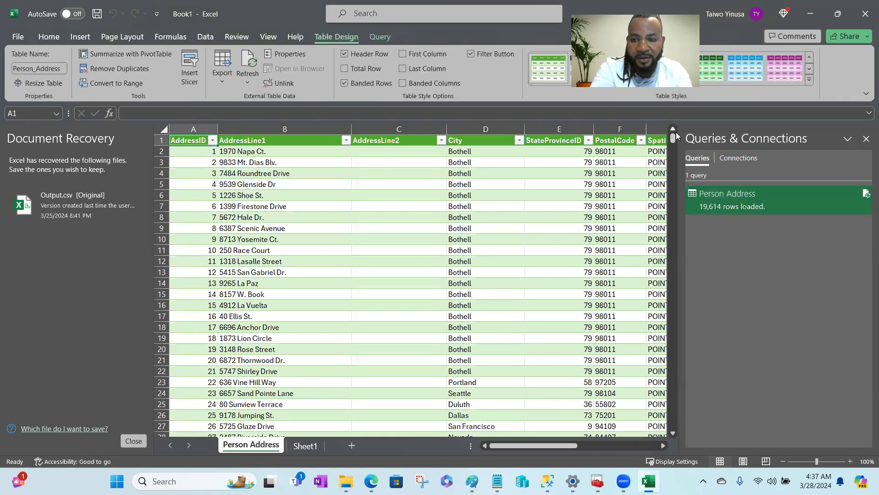
Step: Narrow the queries pane and look through the rows of the imported Person.Address table
left_click_drag(673, 138, 765, 229)
left_click_drag(571, 444, 530, 445)
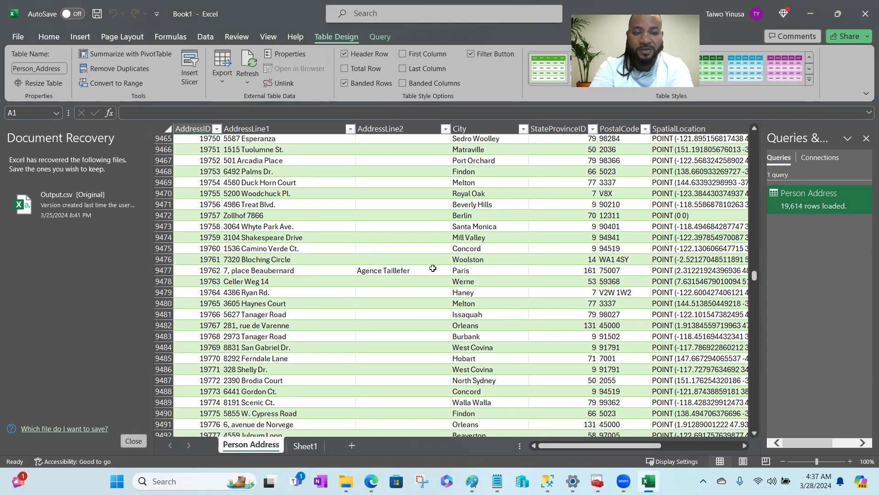
left_click_drag(752, 279, 751, 155)
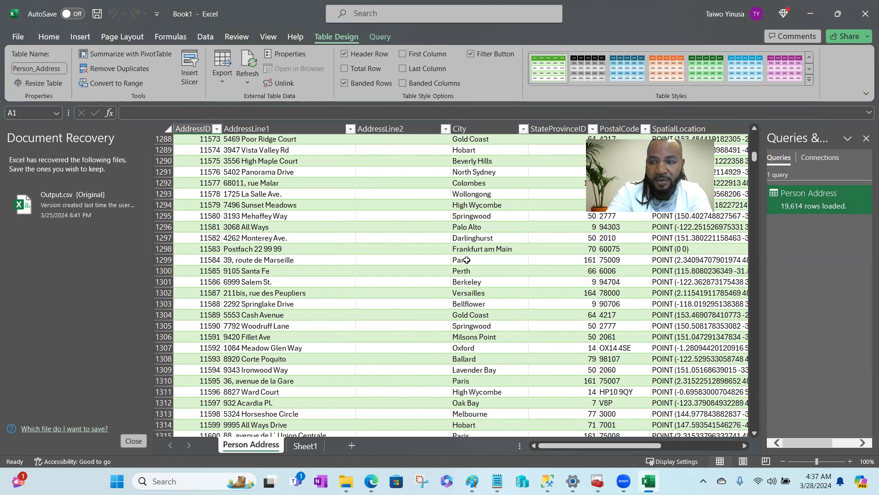
Step: Minimize Excel and return to the AdventureWorks2019 table list in SQL Server Management Studio
left_click(811, 13)
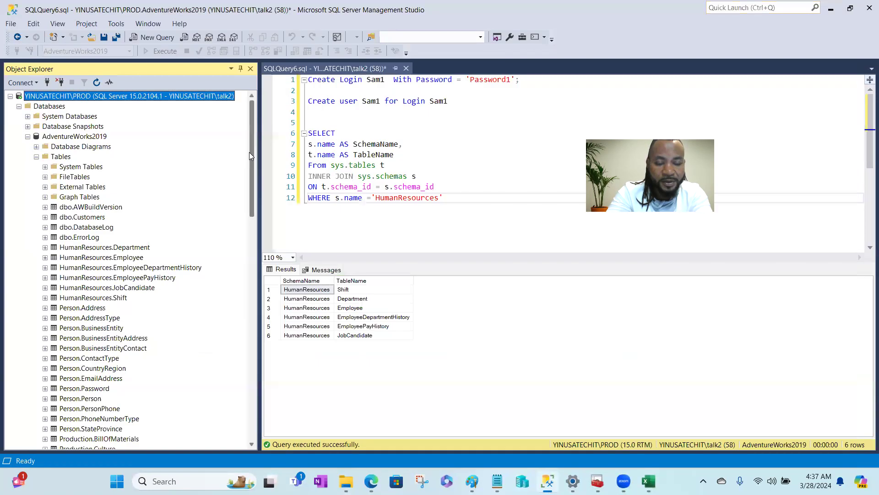
mouse_move(249, 152)
left_mouse_down()
mouse_move(253, 313)
mouse_move(246, 144)
left_mouse_up()
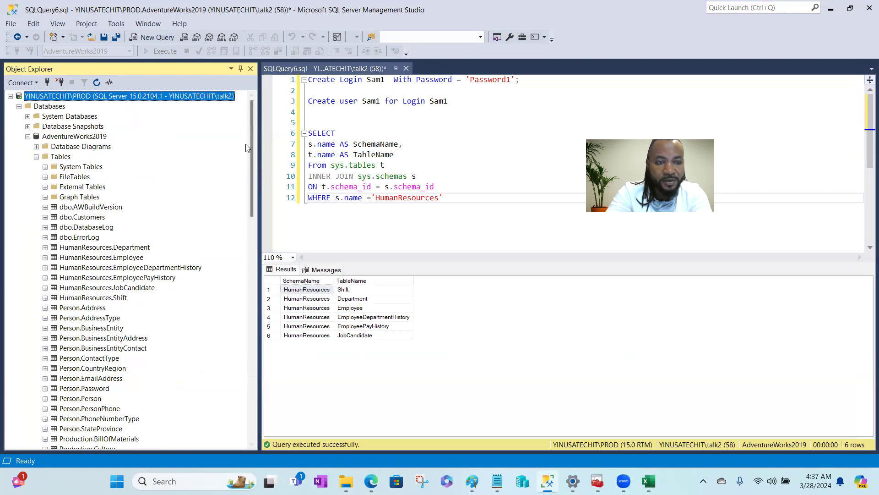